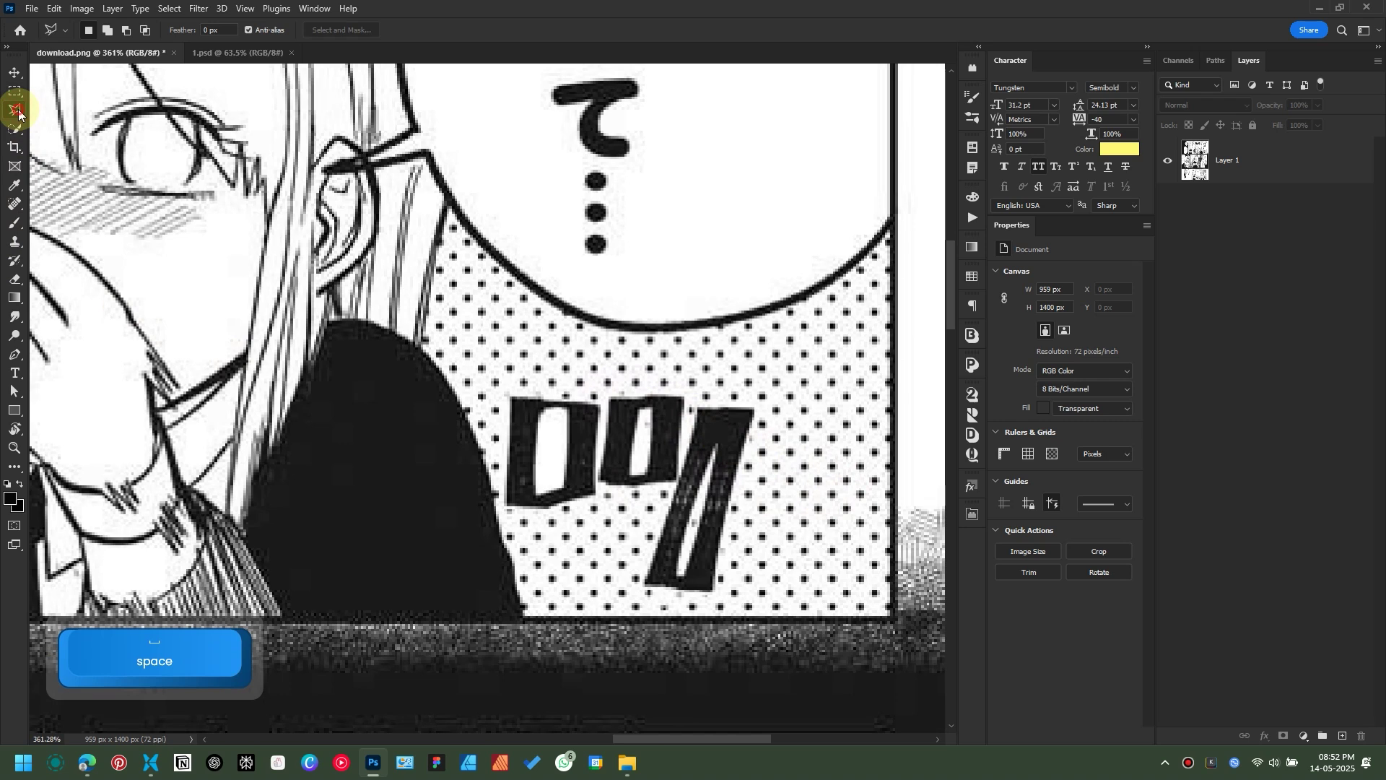
Step: Lasso the black sound-effect lettering below the right speech bubble on Layer 1, remove it with a Content-Aware fill, and deselect
right_click(19, 112)
left_click(61, 104)
left_click_drag(498, 399, 520, 383)
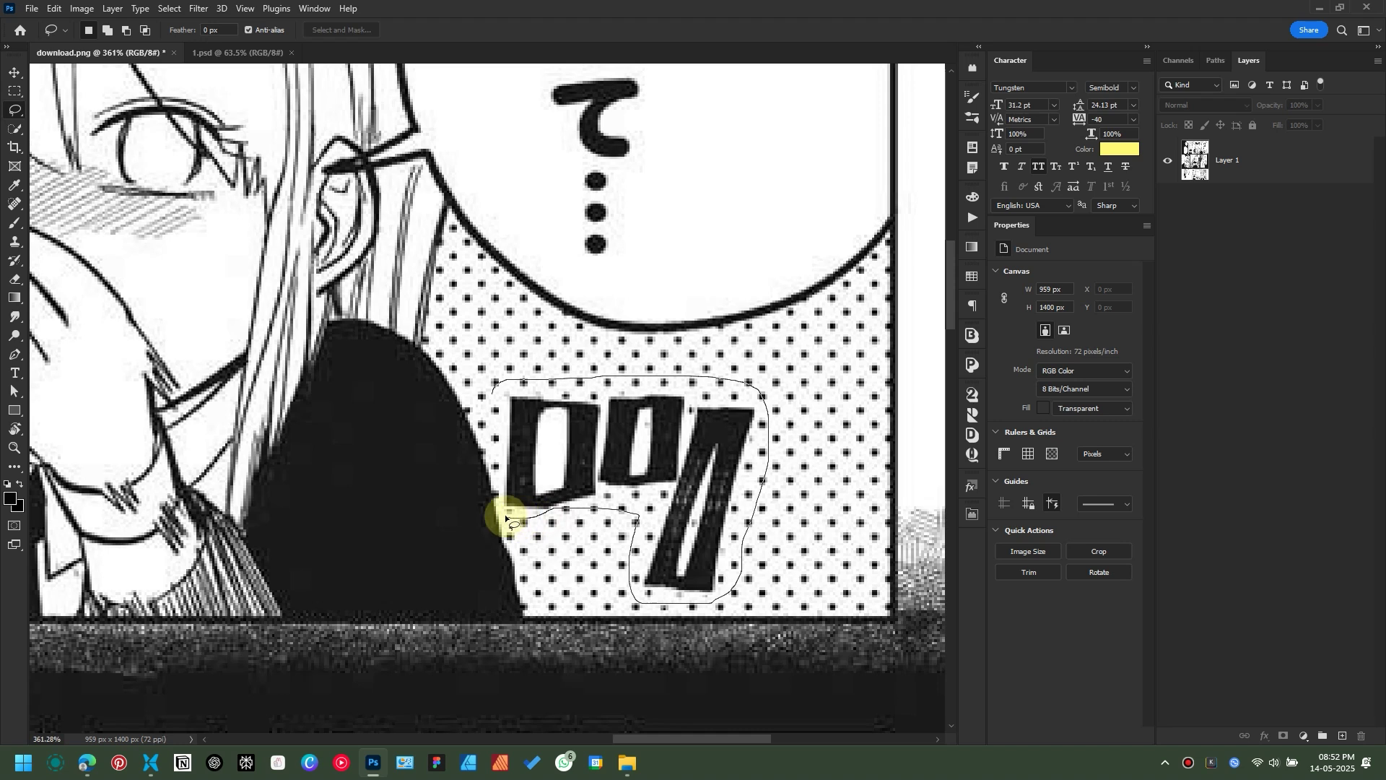
left_click_drag(485, 430, 494, 394)
left_click(504, 396)
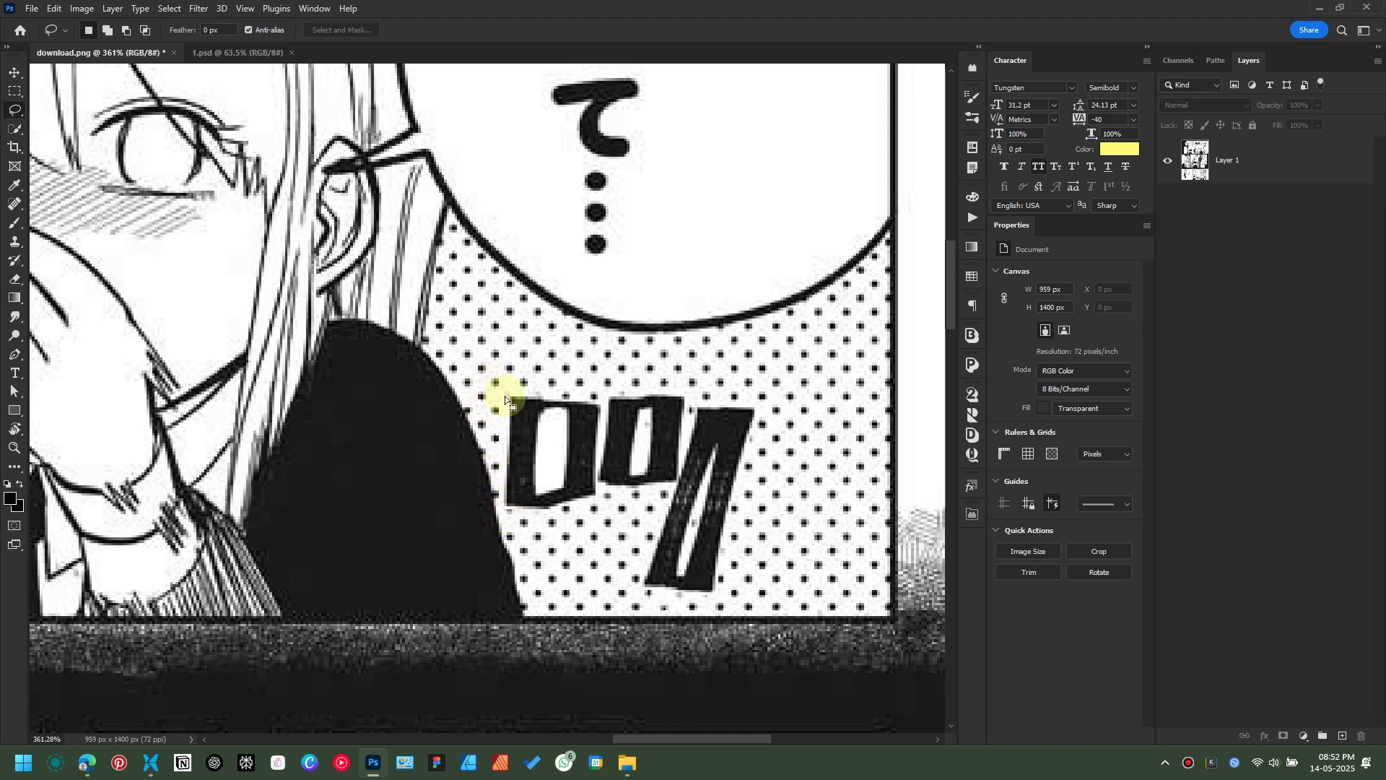
left_click(1263, 160)
right_click(657, 417)
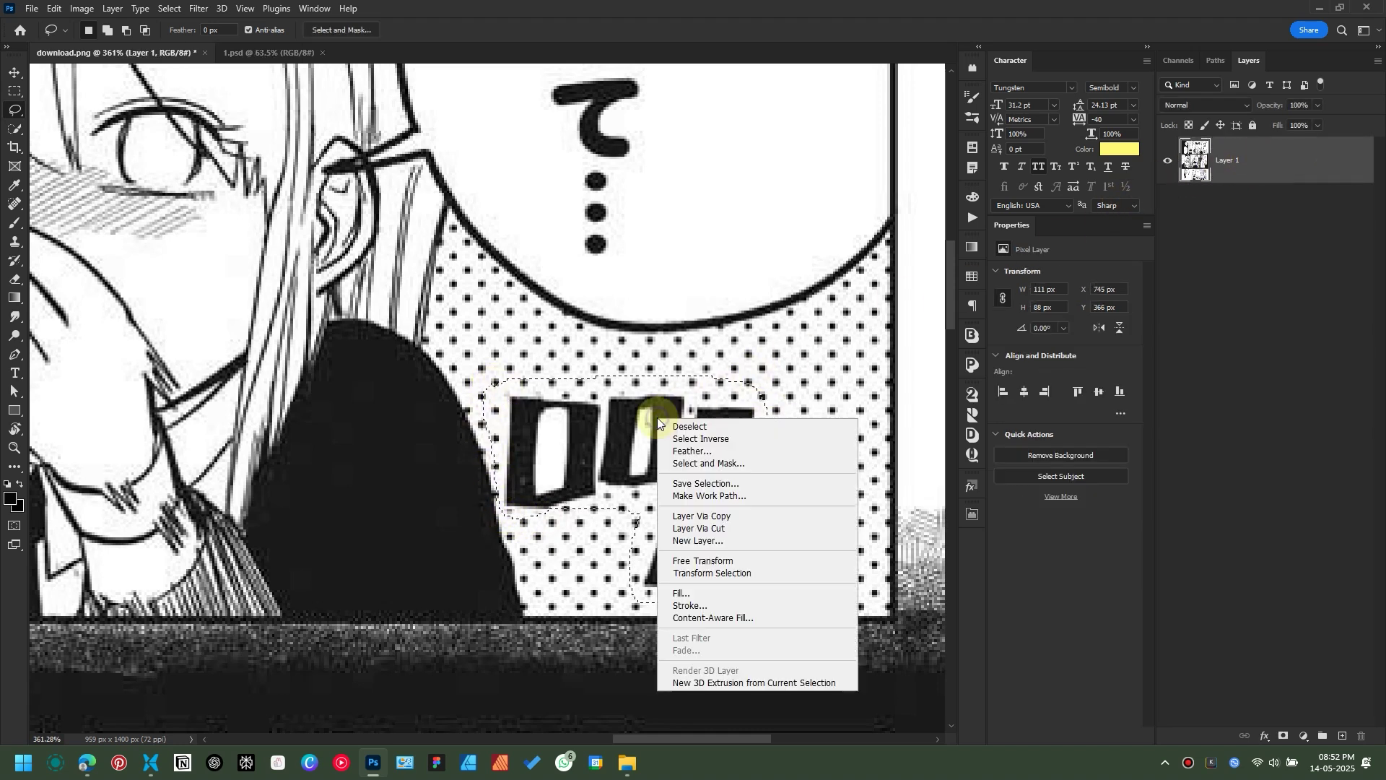
left_click(679, 594)
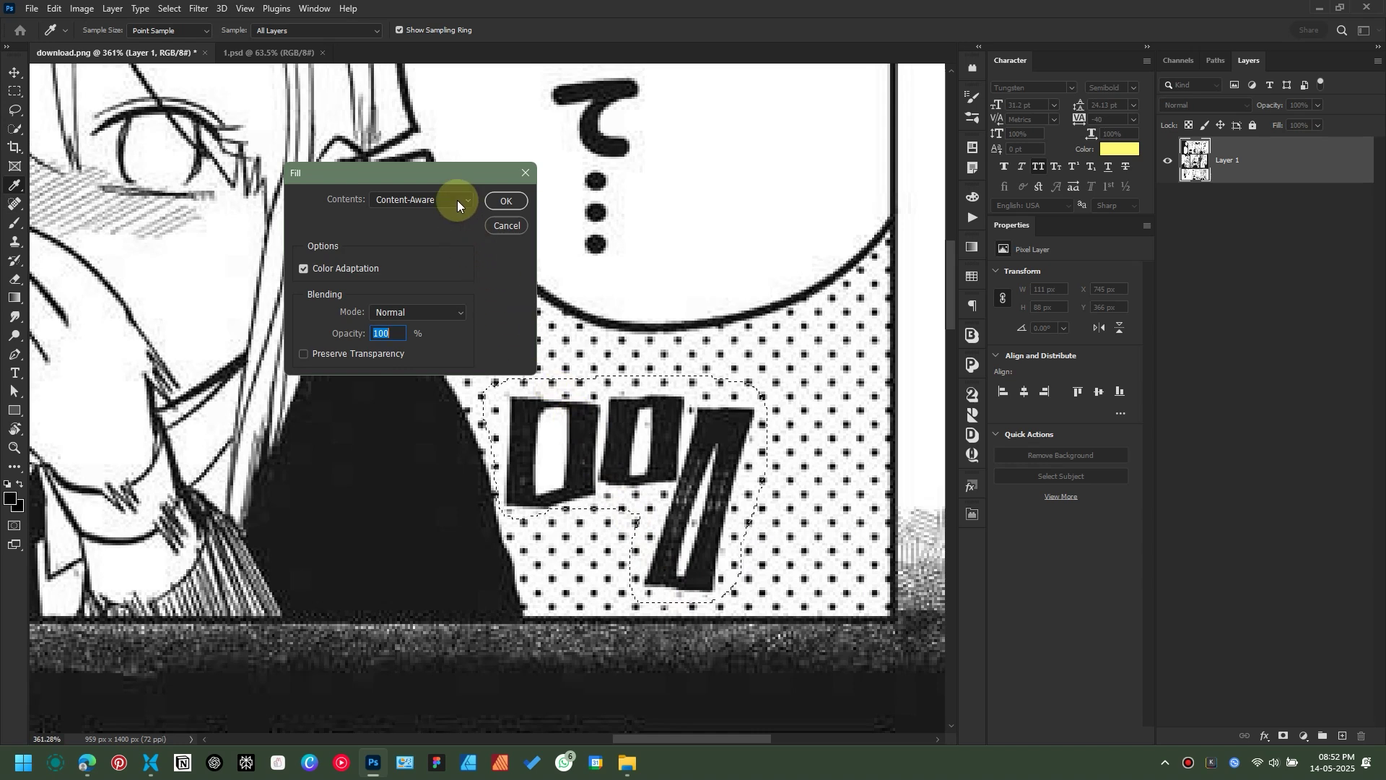
left_click(499, 202)
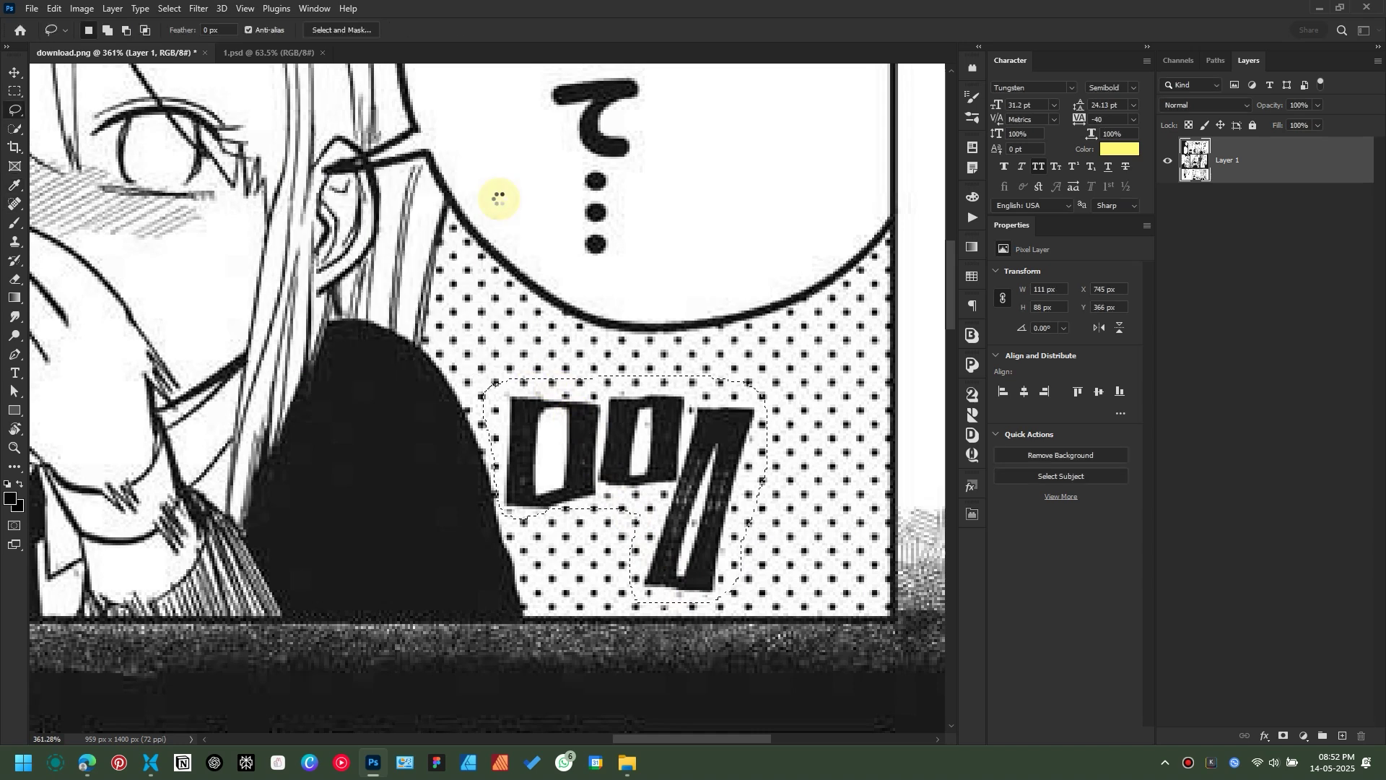
key("ctrl+d")
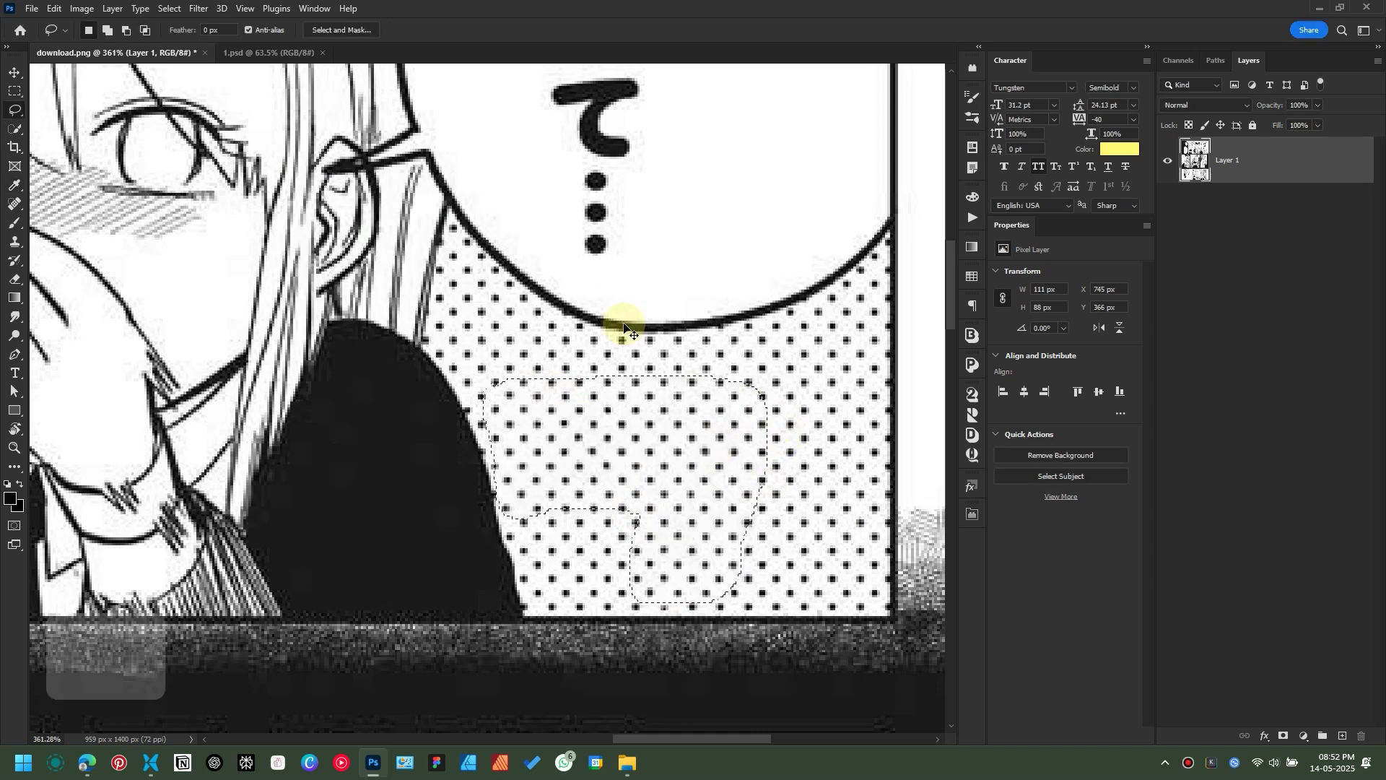
Step: Lasso the small slanted sound-effect lettering between the middle speech bubble and the girl, remove it with a Content-Aware fill, and deselect
scroll(707, 397, "down", 6)
left_click_drag(271, 325, 516, 452)
scroll(515, 451, "up", 6)
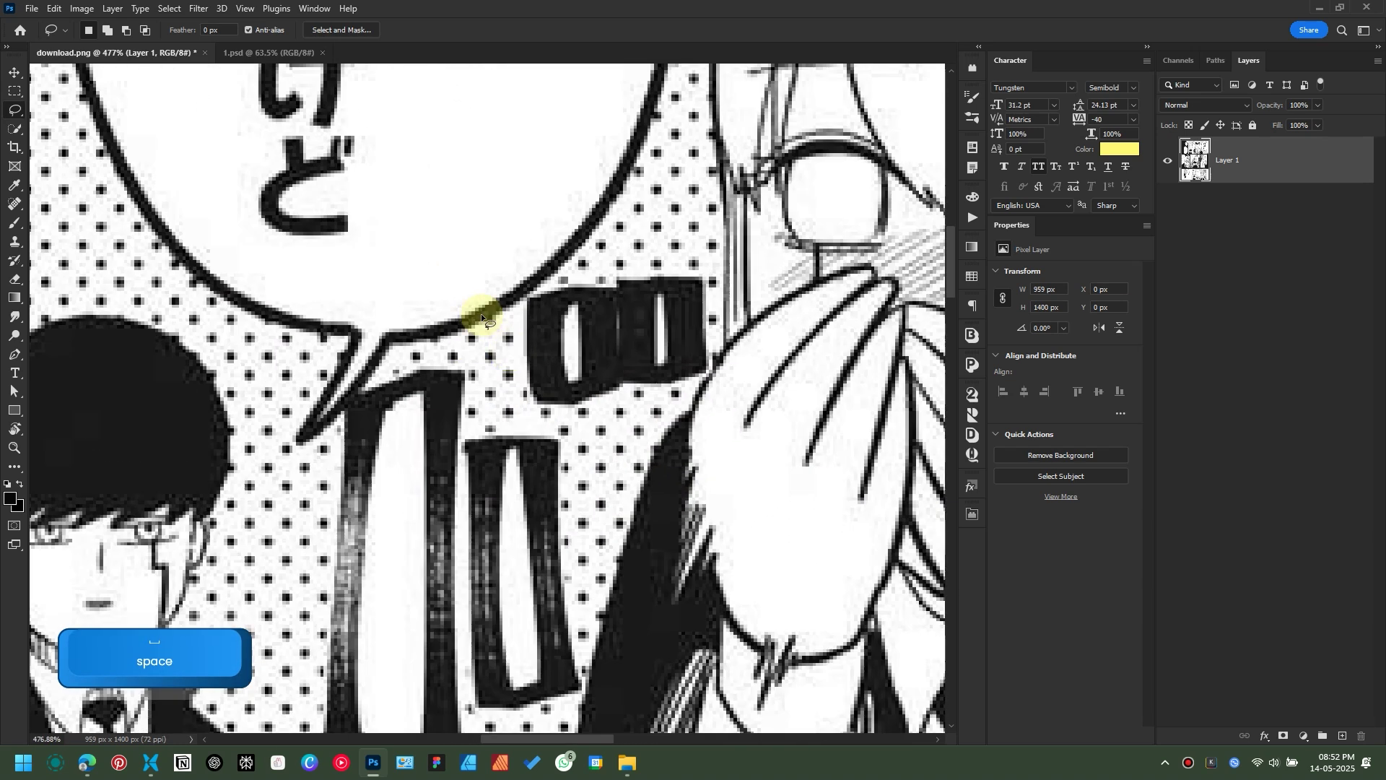
mouse_move(518, 311)
left_mouse_down()
mouse_move(587, 273)
mouse_move(703, 264)
left_mouse_up()
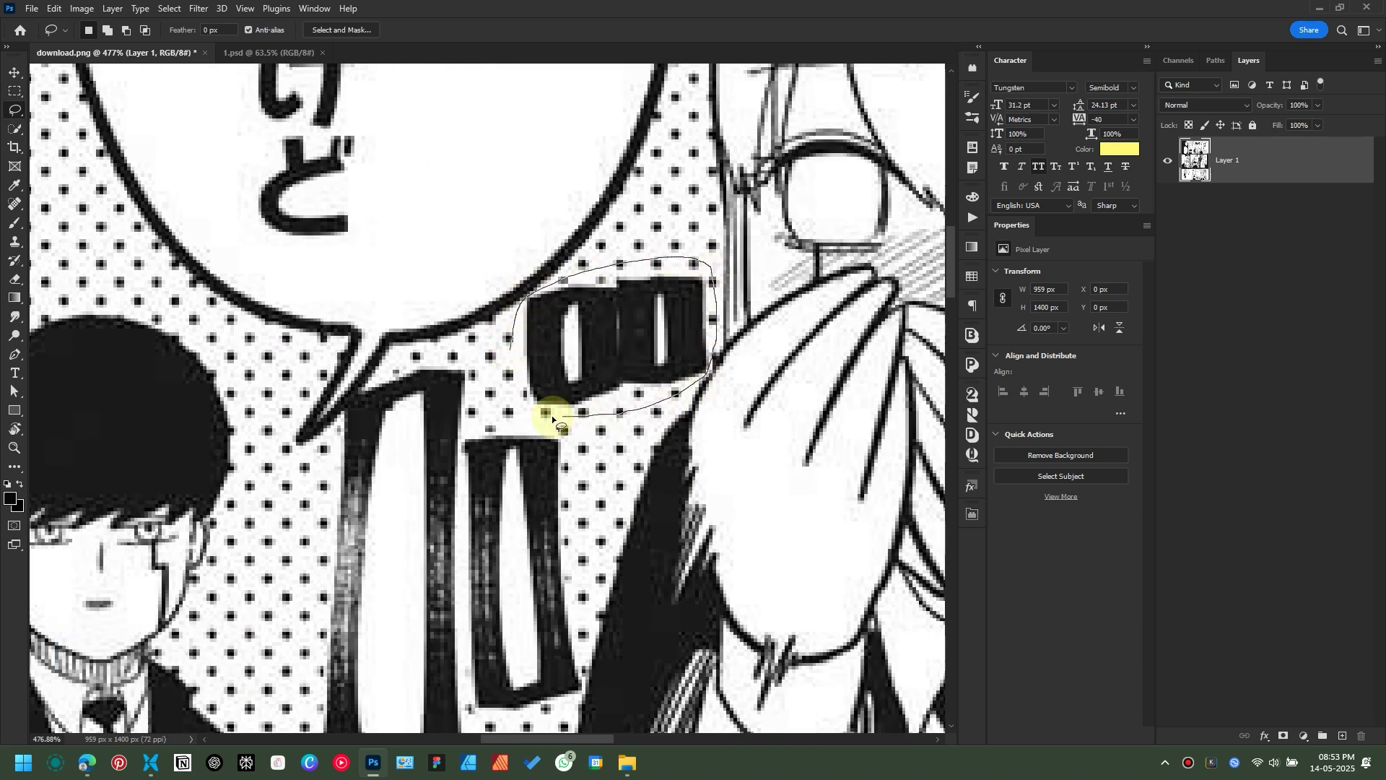
left_click_drag(551, 417, 558, 339)
right_click(567, 334)
left_click(650, 518)
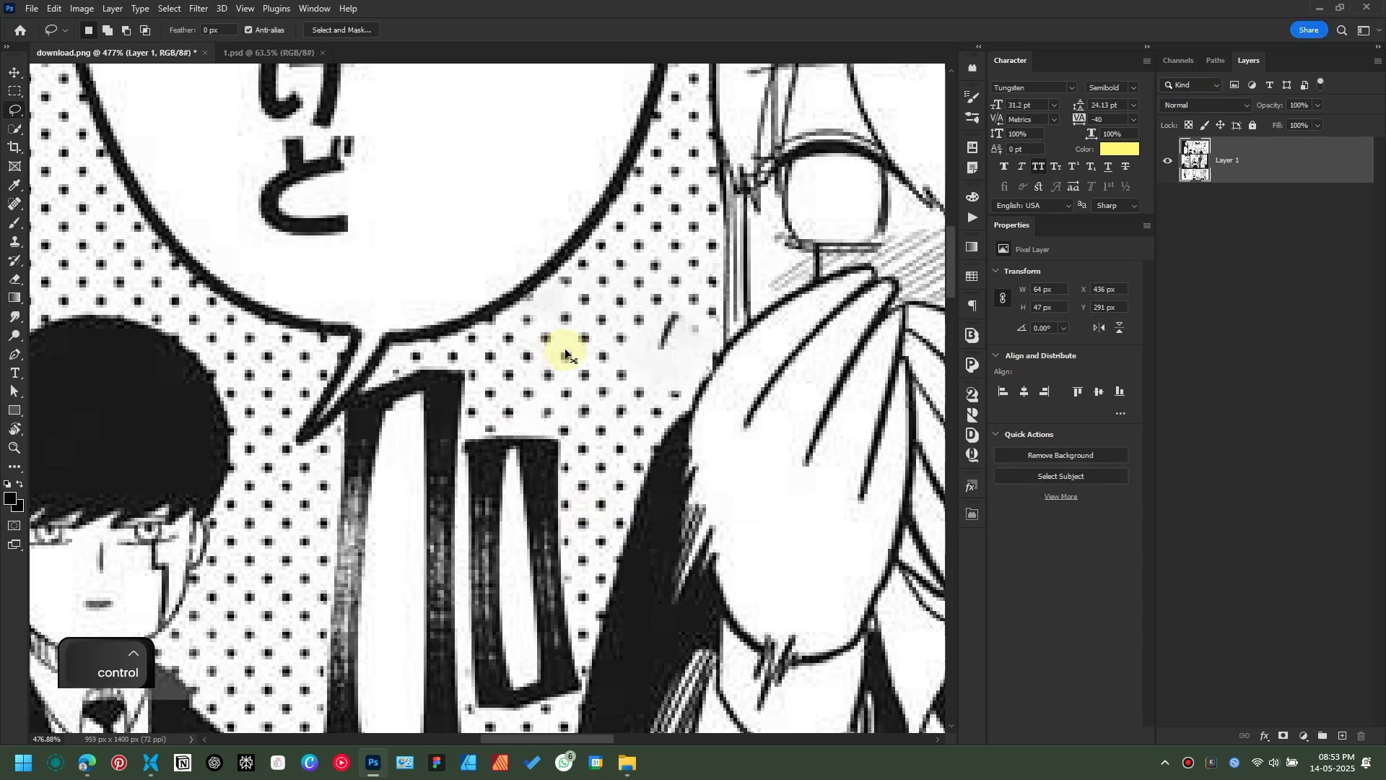
key("ctrl+d")
Step: Clean up the stray dark mark beside the girl's hair with another lassoed Content-Aware fill and deselect
mouse_move(692, 308)
left_mouse_down()
mouse_move(651, 313)
mouse_move(649, 389)
mouse_move(693, 310)
left_mouse_up()
right_click(630, 318)
left_click(686, 463)
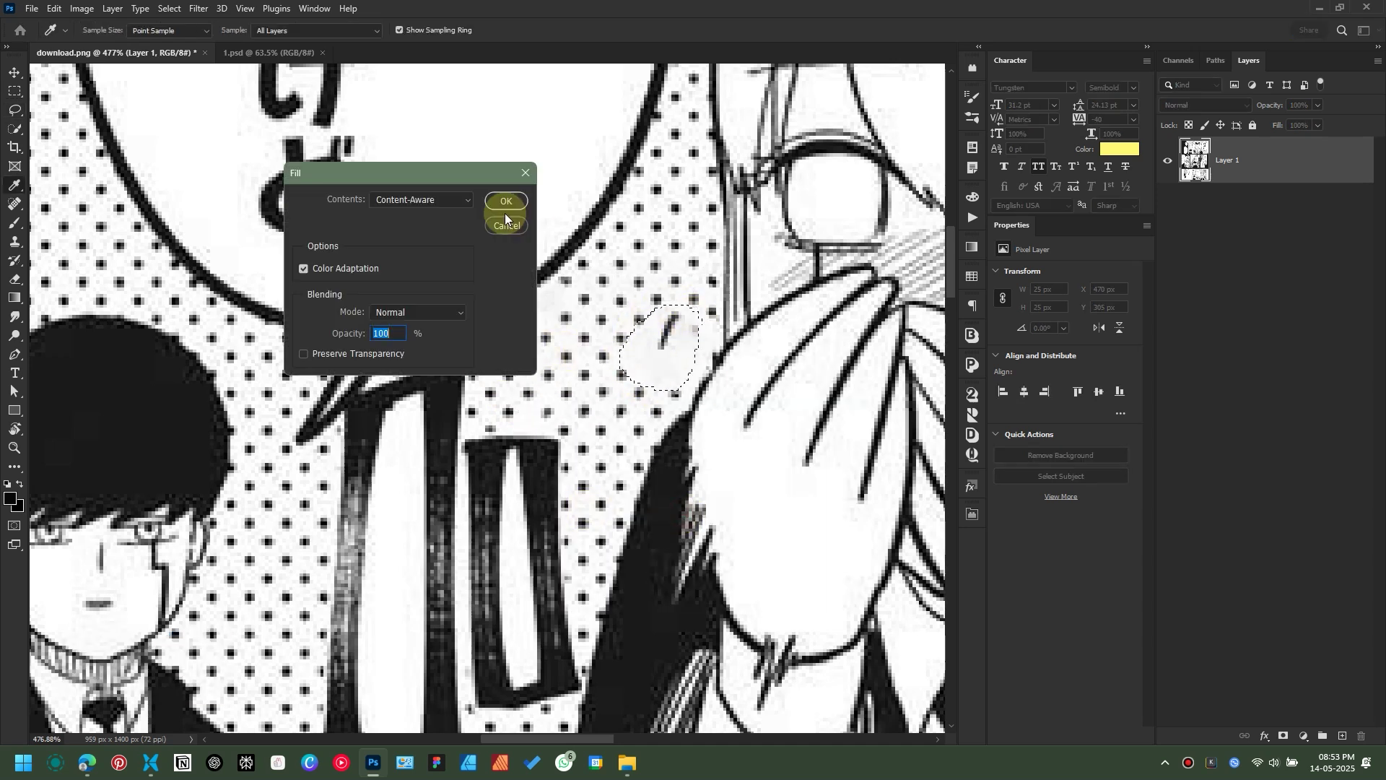
left_click(505, 211)
key("ctrl+d")
Step: Lasso the two tall sound-effect letters between the boy and the girl, remove them with a Content-Aware fill, and deselect
scroll(665, 352, "down", 4)
scroll(628, 433, "up", 3)
mouse_move(384, 357)
left_mouse_down()
mouse_move(451, 305)
mouse_move(605, 333)
left_mouse_up()
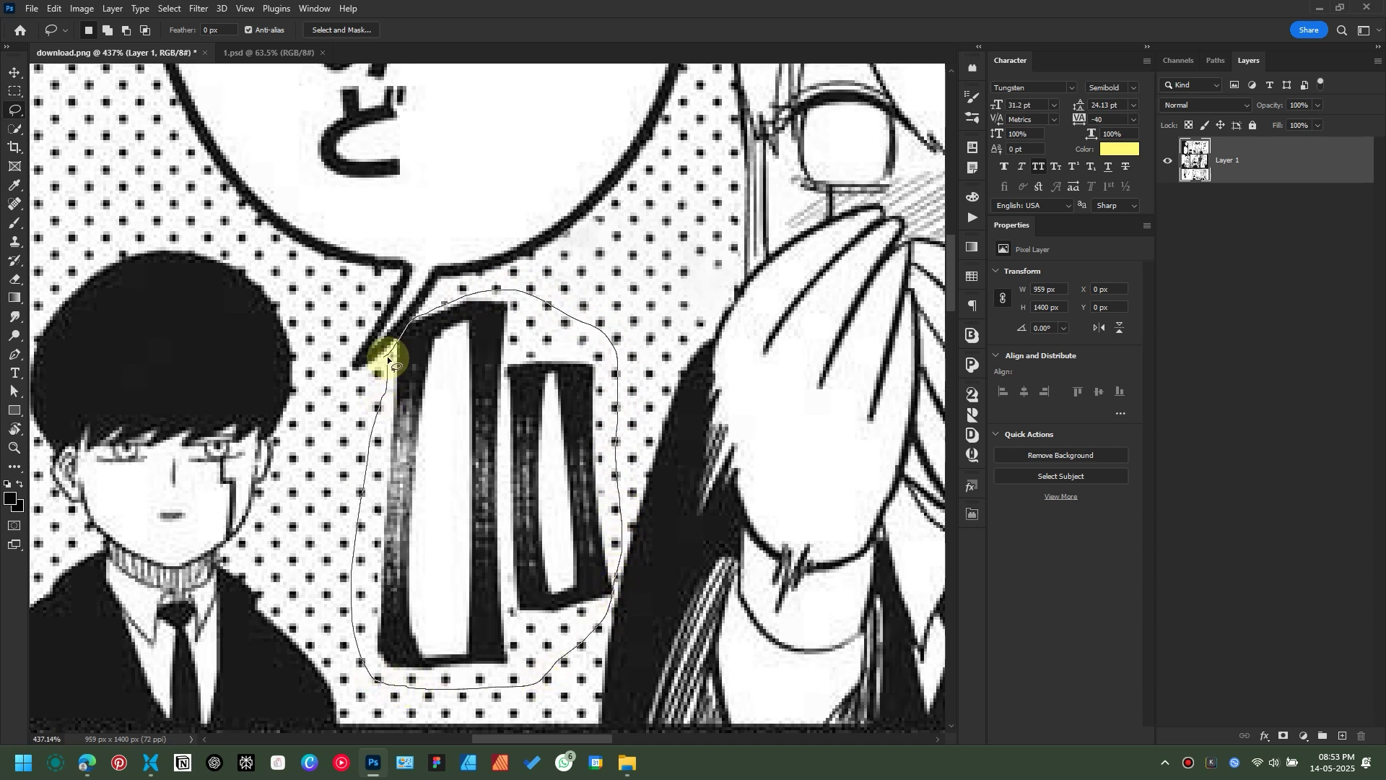
left_click_drag(387, 356, 389, 358)
right_click(421, 296)
left_click(465, 526)
left_click(500, 217)
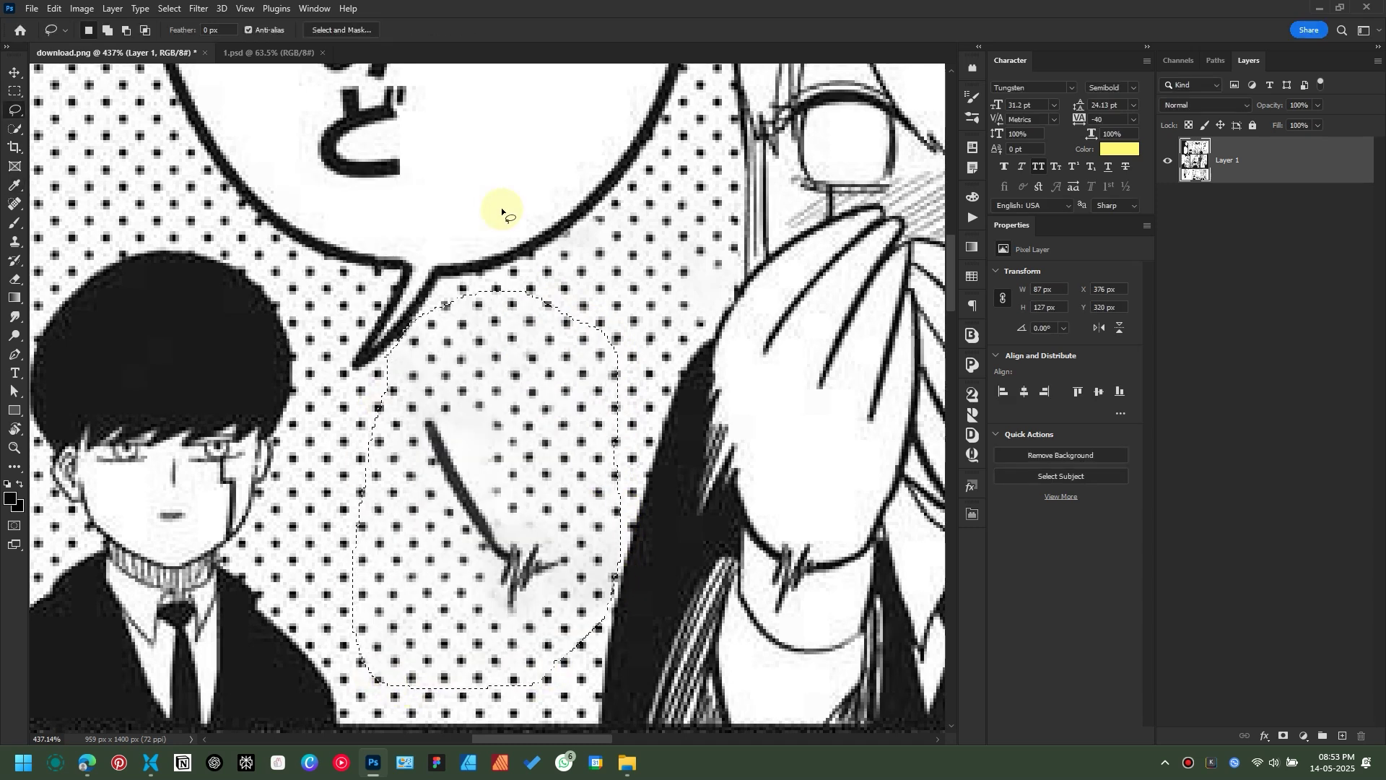
key("ctrl+d")
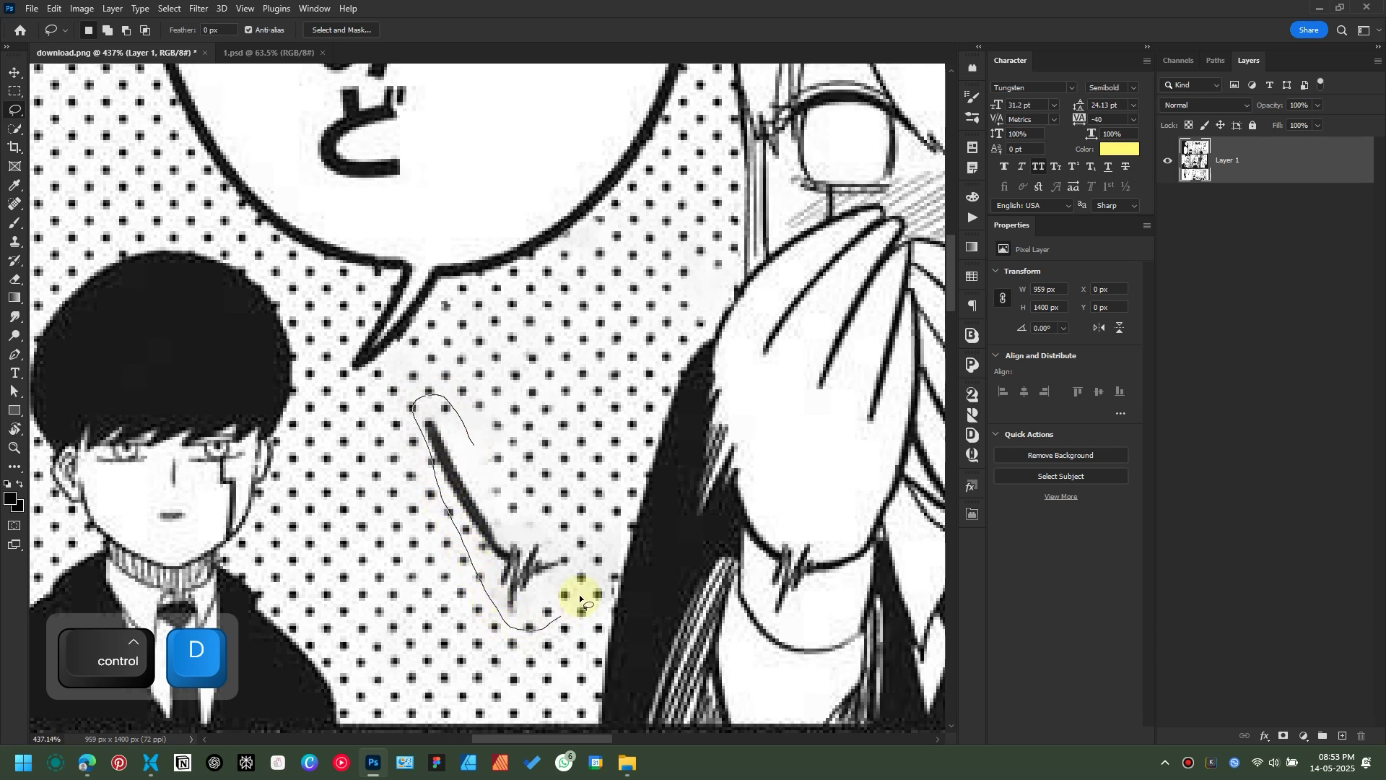
Step: Replace the stray diagonal line in the dotted background between the two characters using a lassoed Content-Aware fill, and deselect
mouse_move(579, 598)
left_mouse_down()
mouse_move(592, 545)
mouse_move(466, 417)
left_mouse_up()
right_click(473, 444)
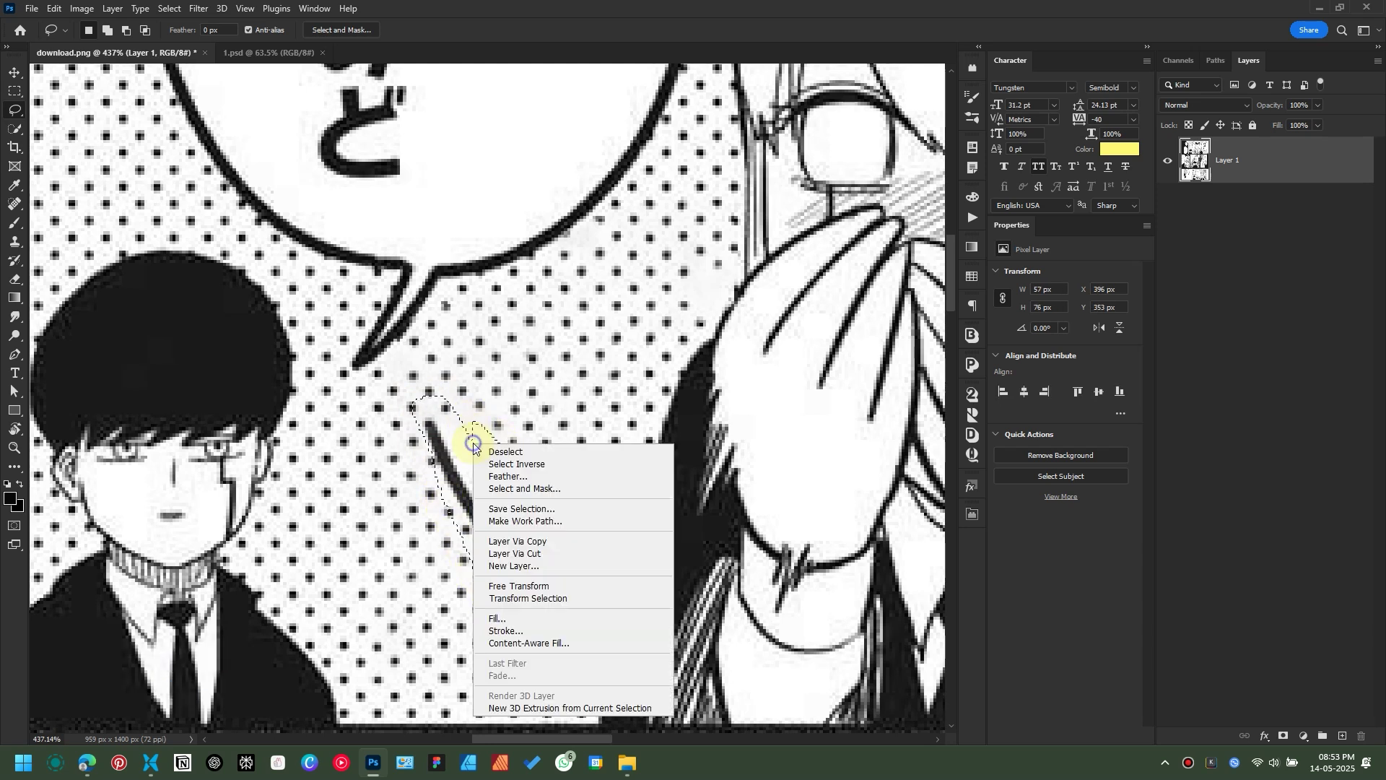
left_click(503, 612)
left_click(506, 202)
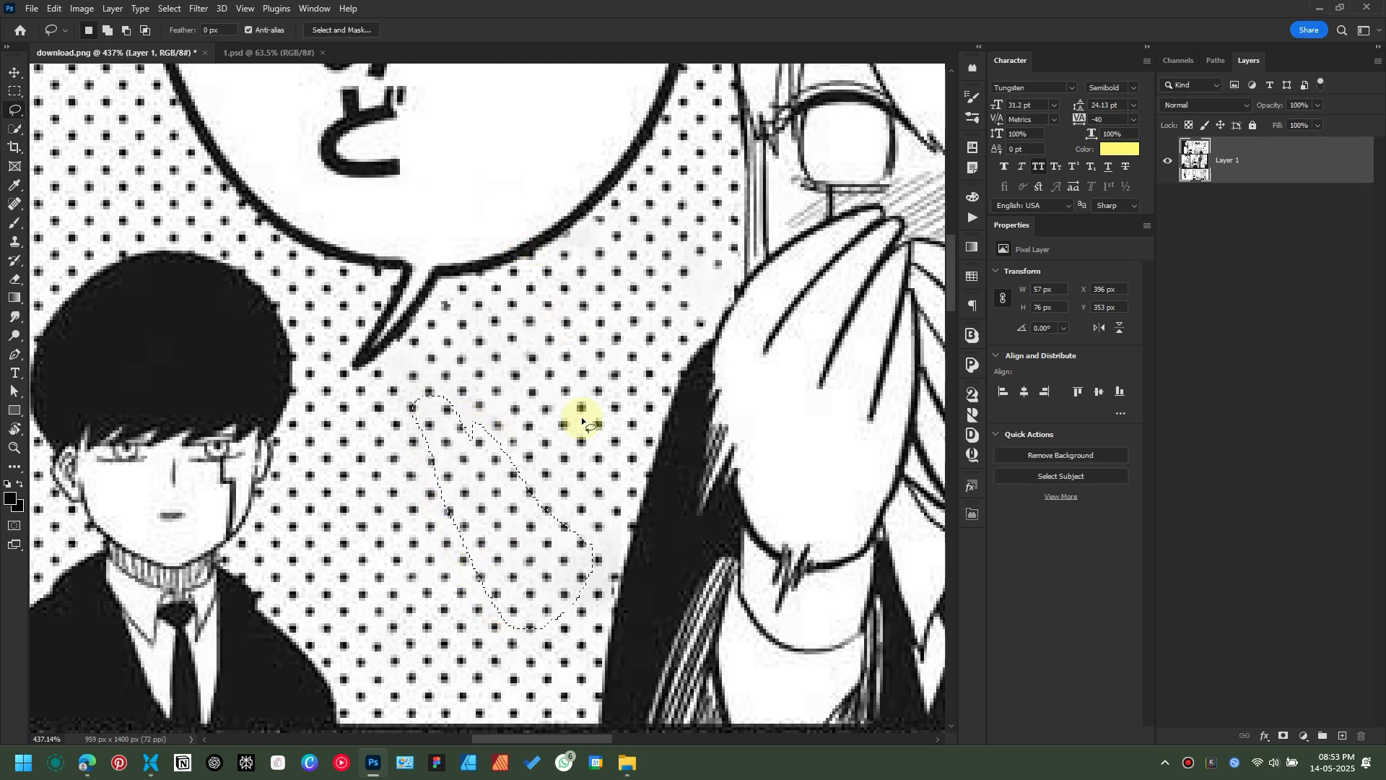
scroll(582, 417, "down", 5)
key("ctrl+d")
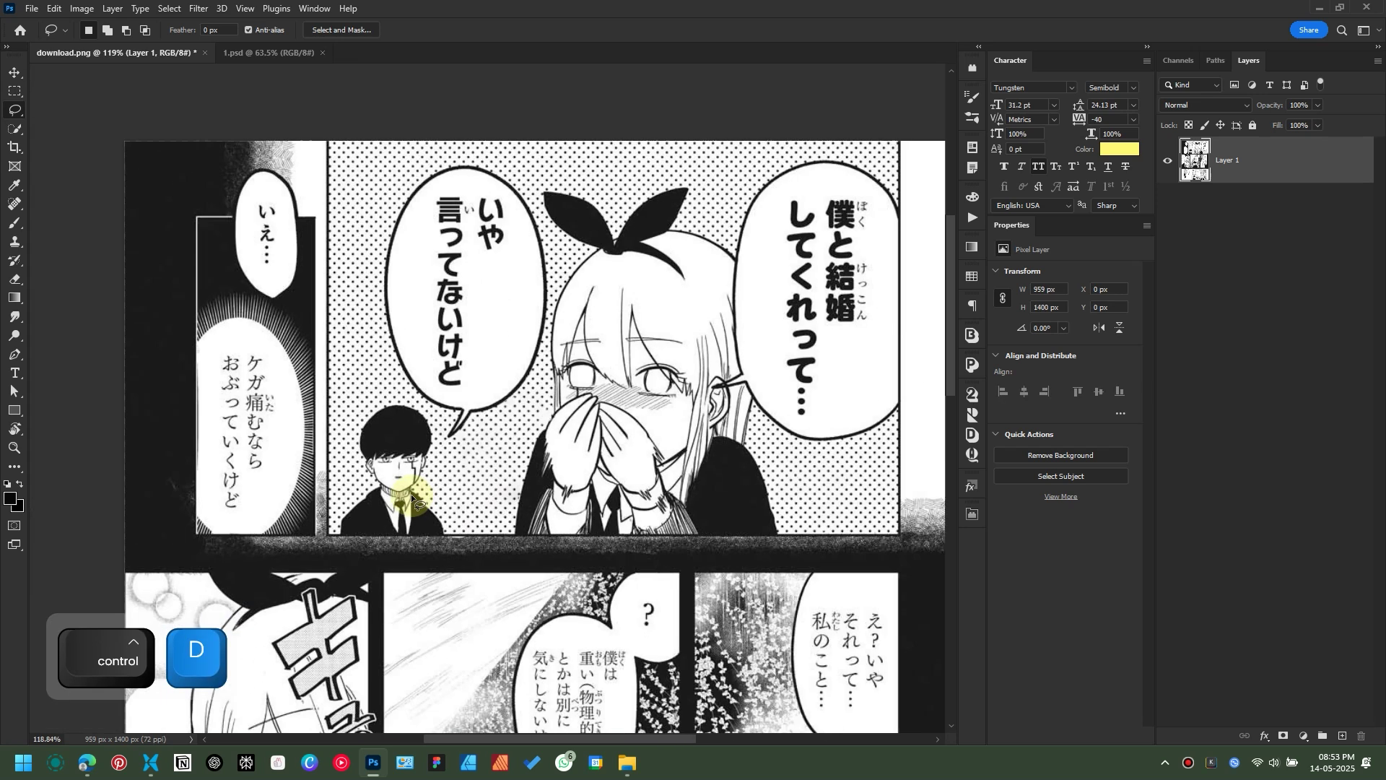
Step: Save the cleaned manga page as clean 1.psd
scroll(410, 494, "down", 1)
key("space")
left_click_drag(589, 487, 602, 361)
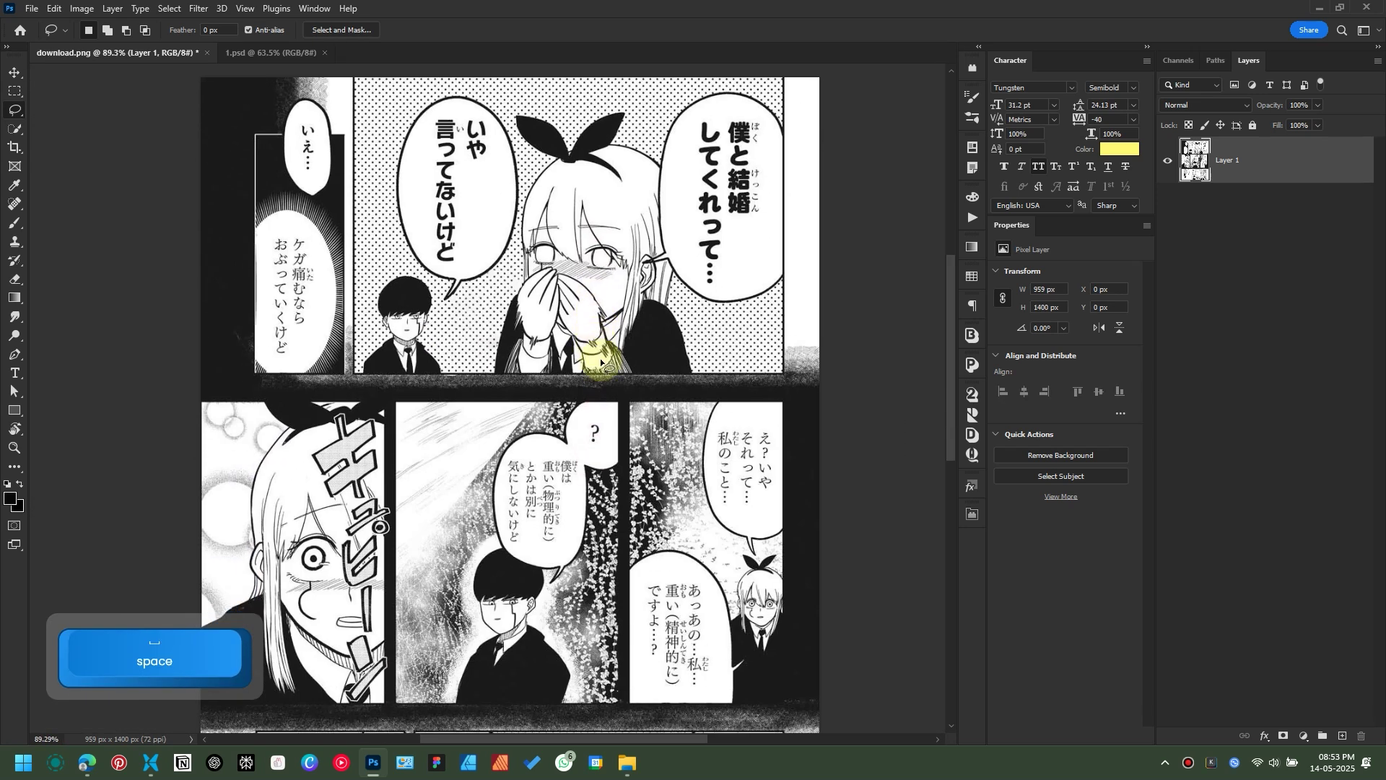
left_click(14, 72)
left_click(144, 230)
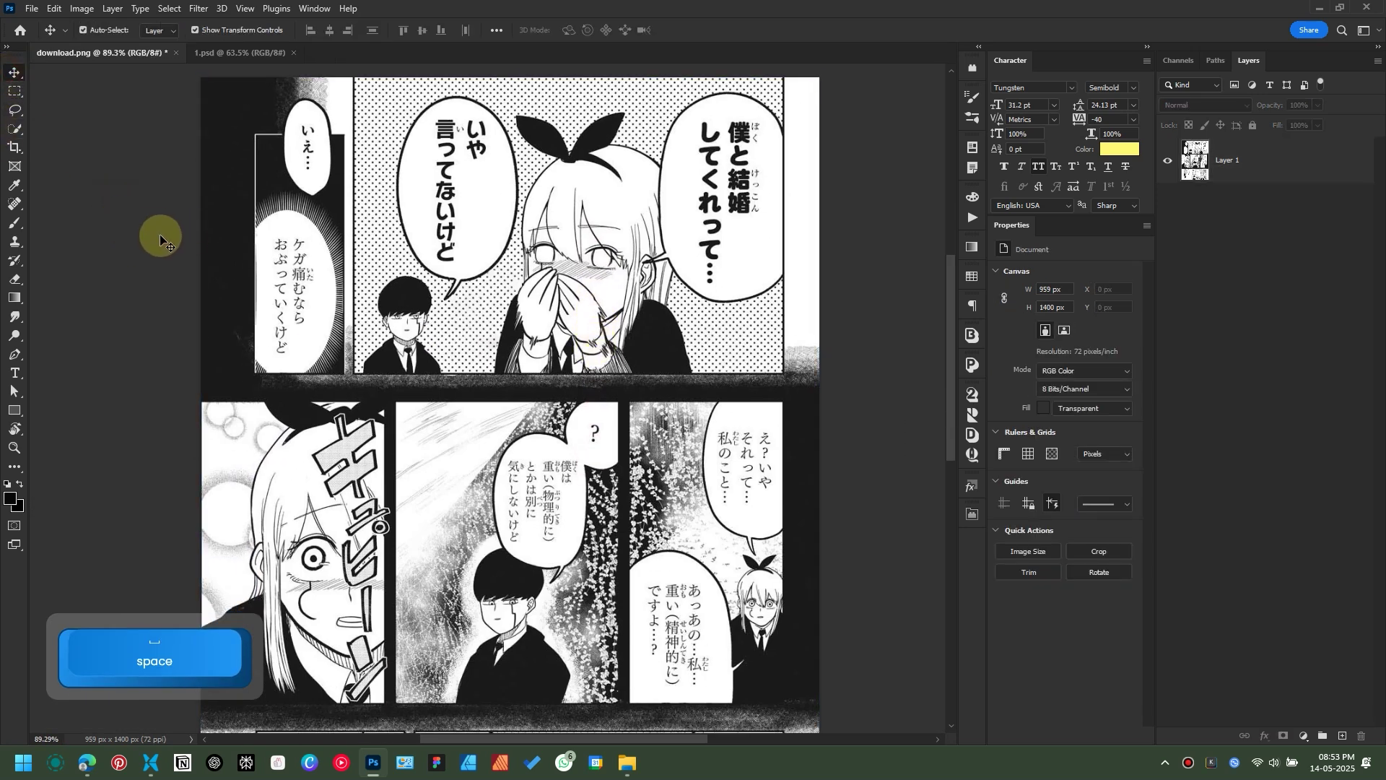
left_click(33, 8)
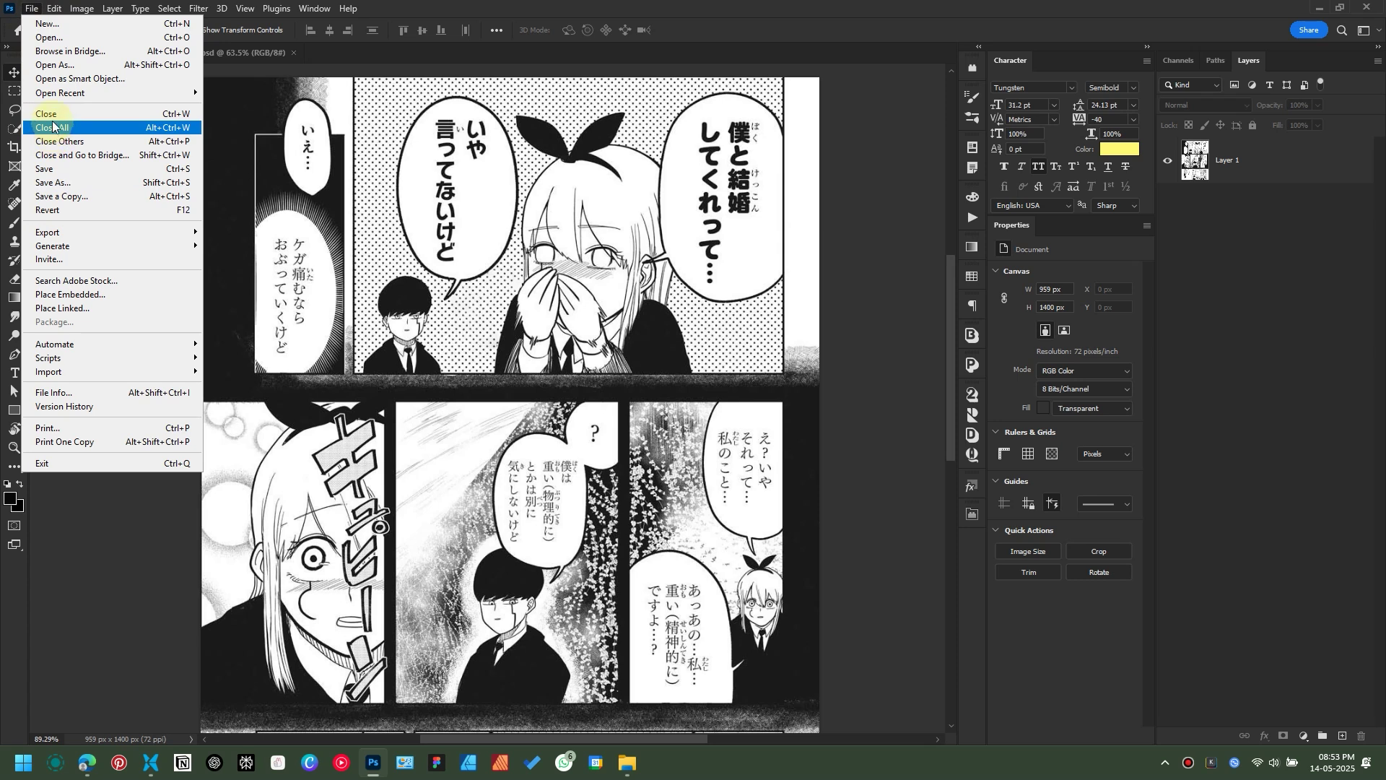
left_click(54, 166)
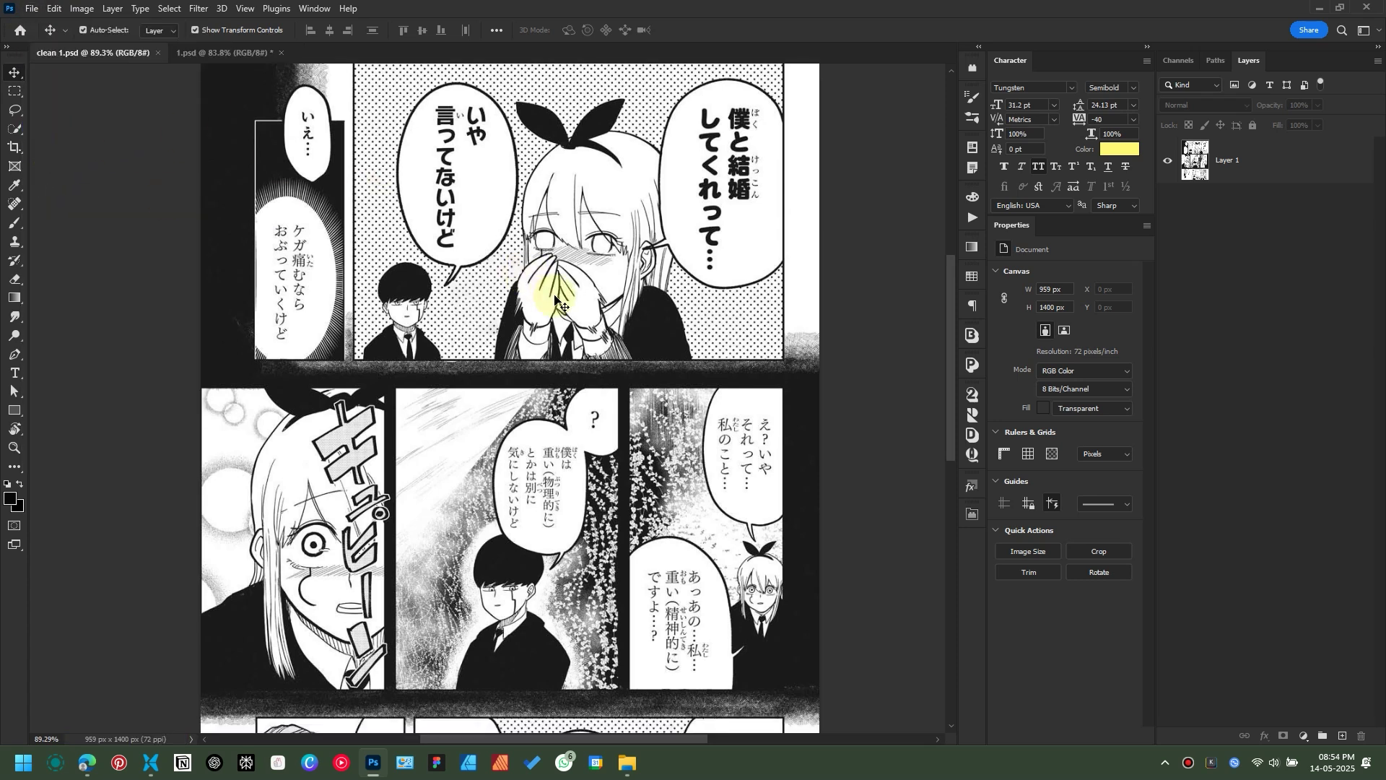
Step: Add a text layer reading "Blush" in the dotted background beneath the middle speech bubble's tail
scroll(554, 299, "up", 3)
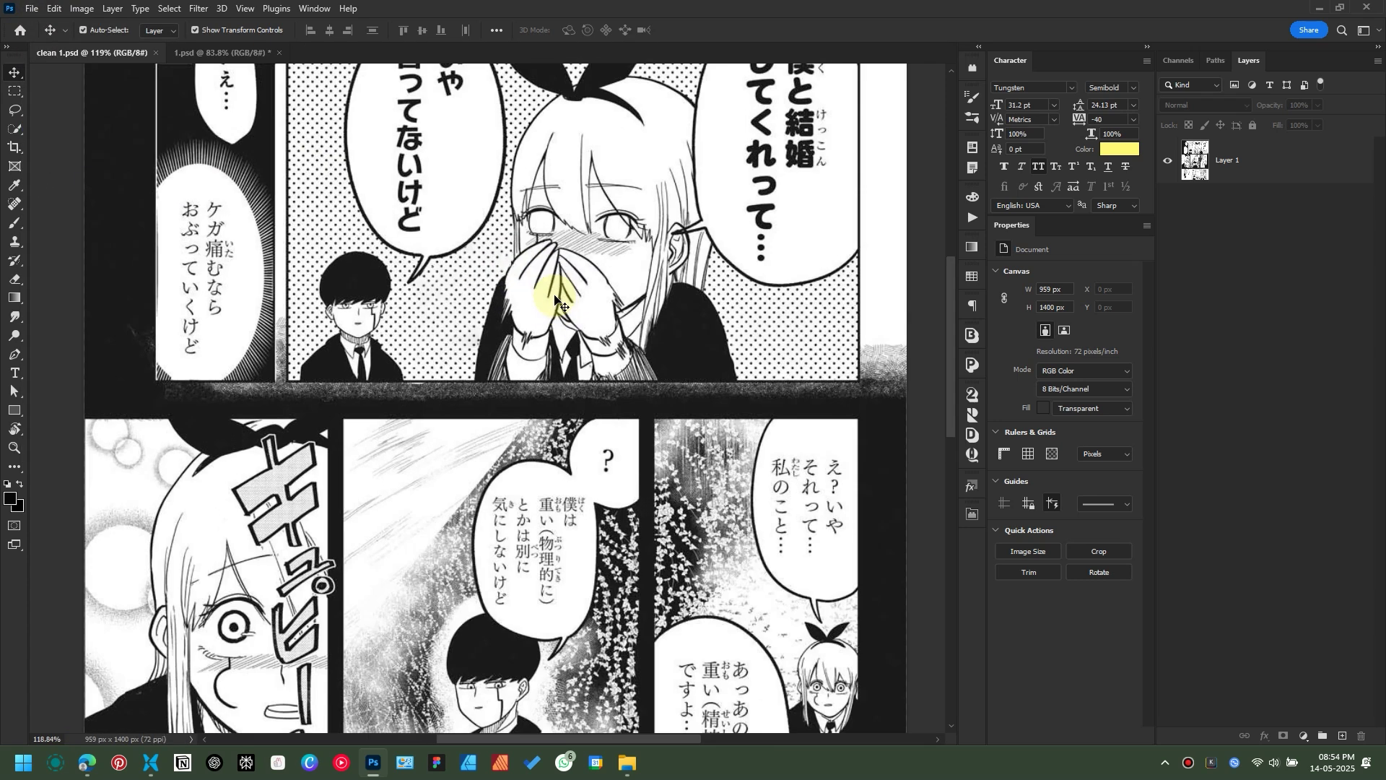
scroll(554, 300, "up", 2)
left_click_drag(583, 281, 542, 370)
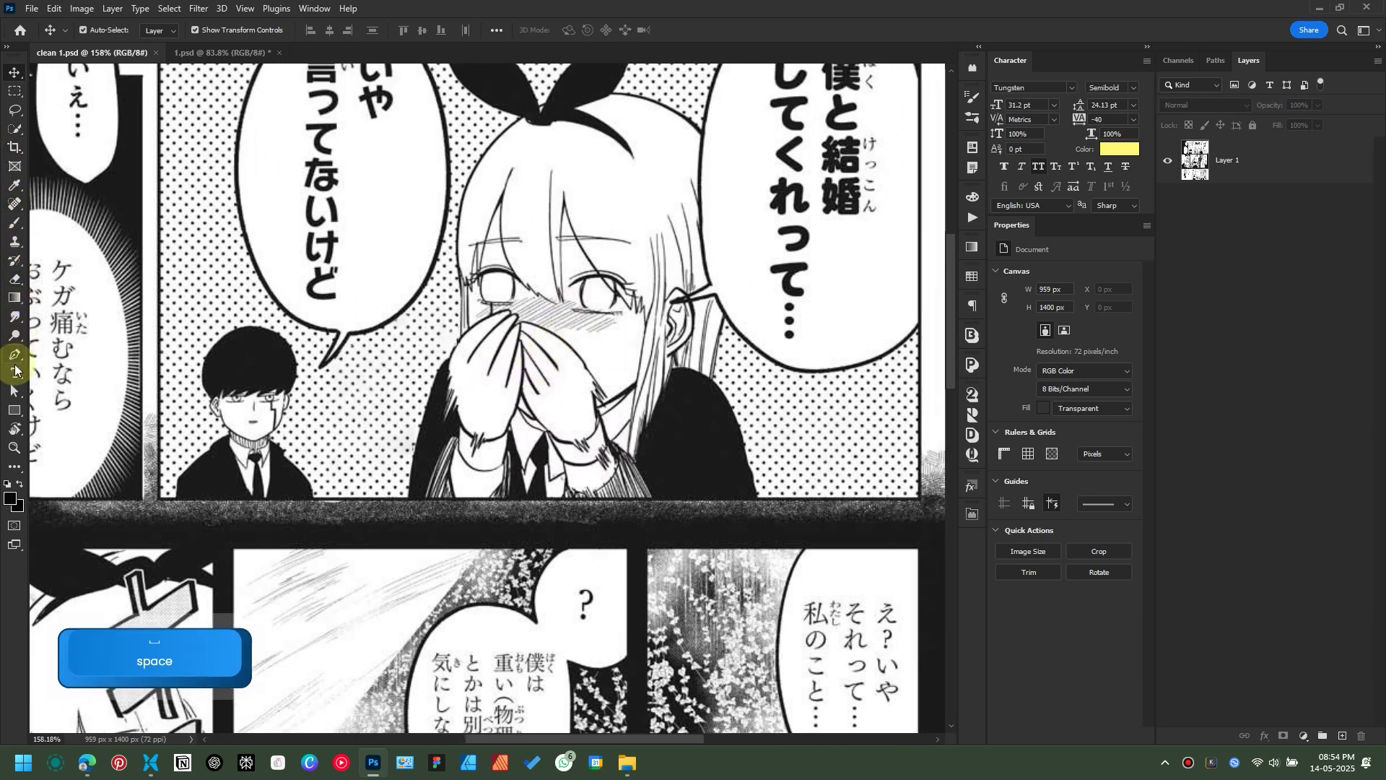
left_click(13, 372)
left_click(328, 365)
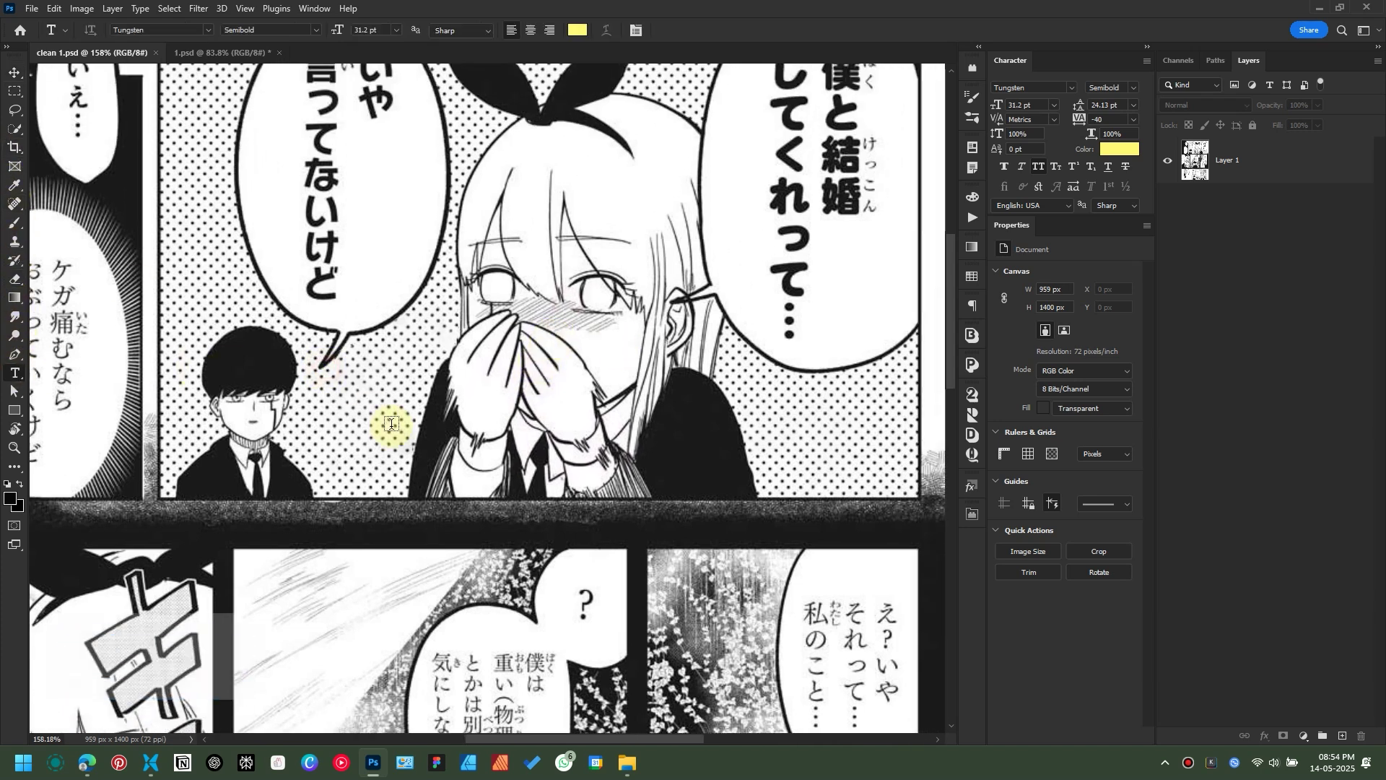
type("B")
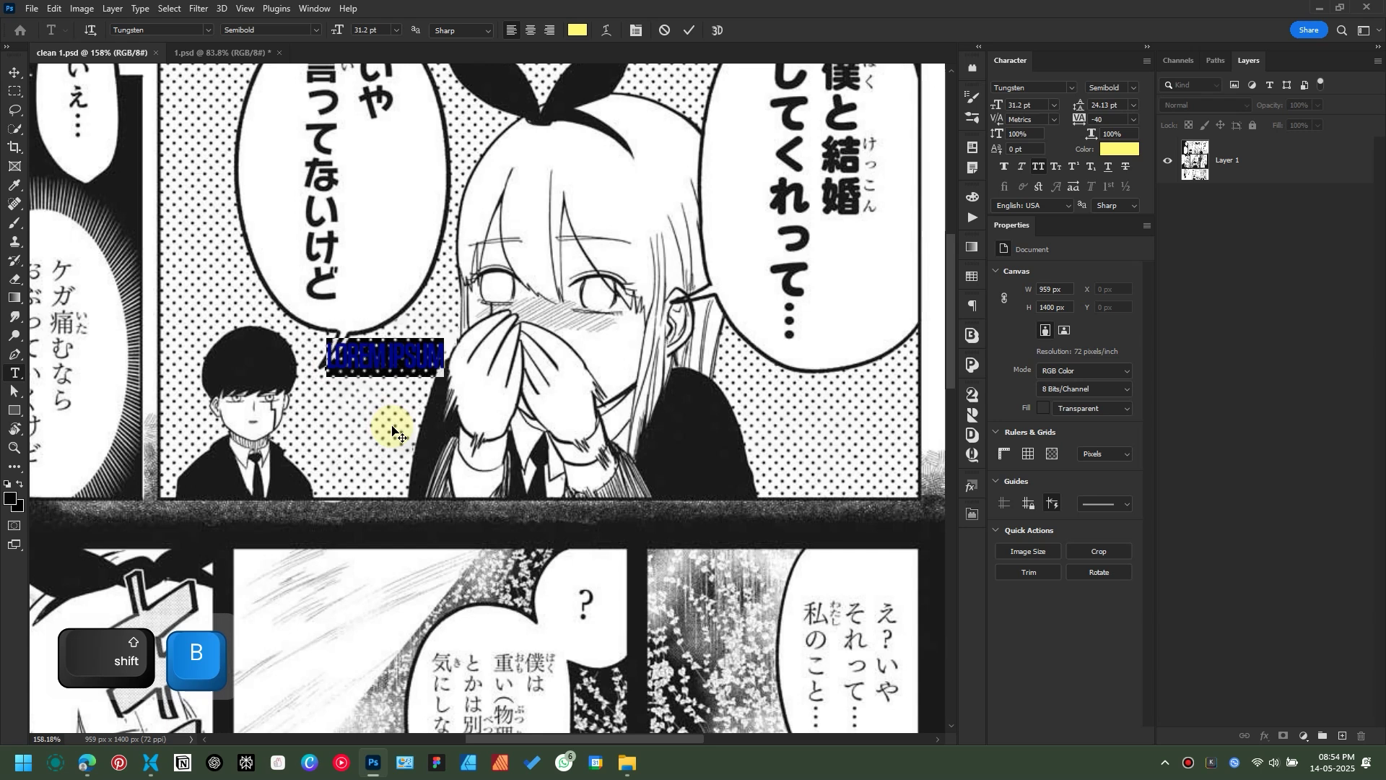
type("LUSH")
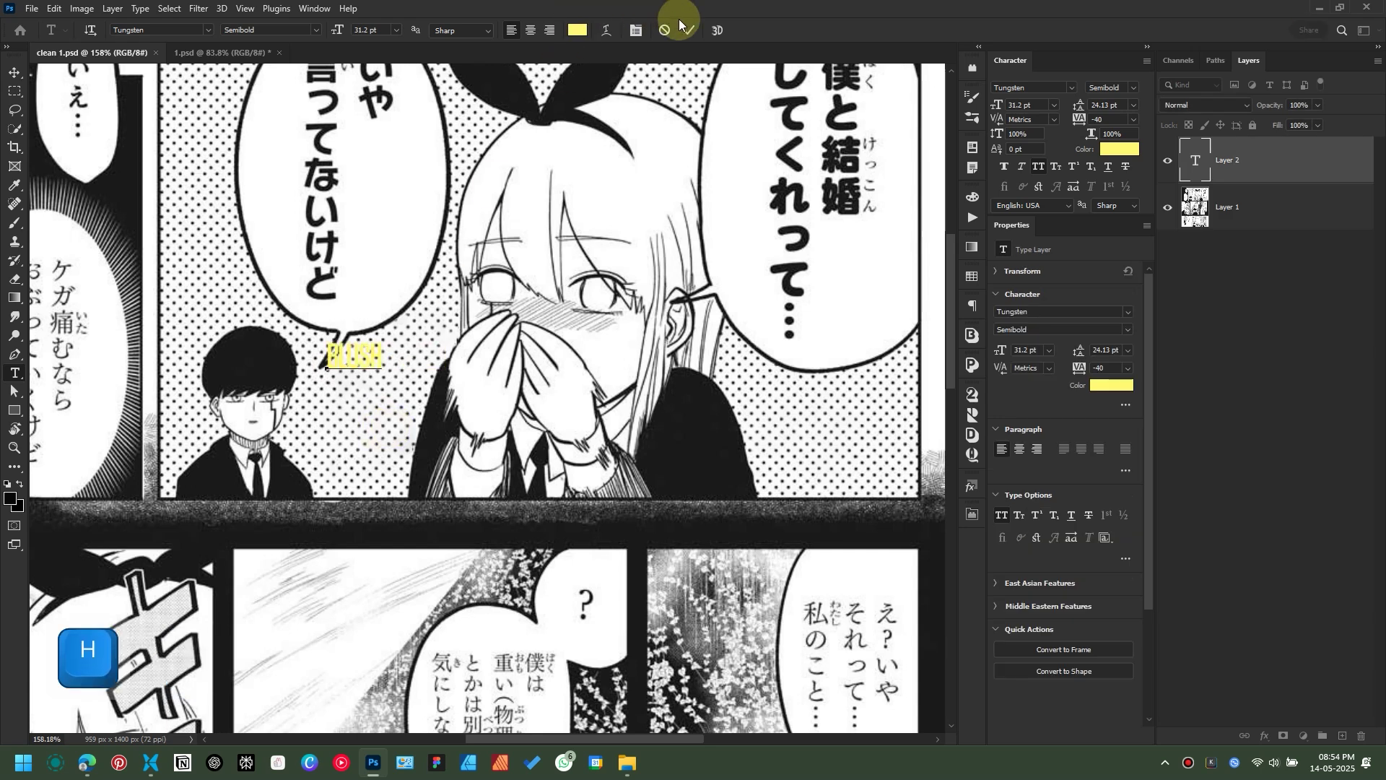
left_click(681, 28)
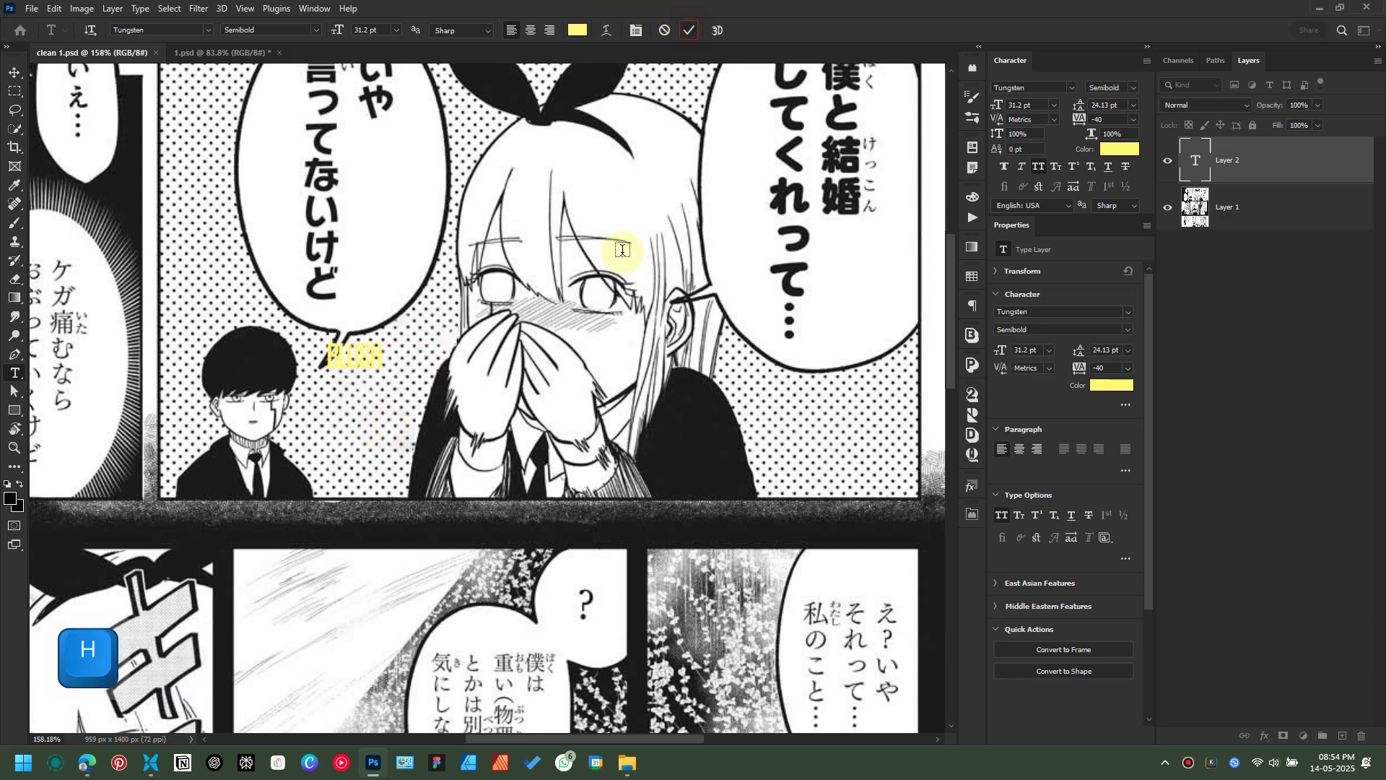
Step: Scale the Blush text to about 699% and place it across the girl's face and hands
key("v")
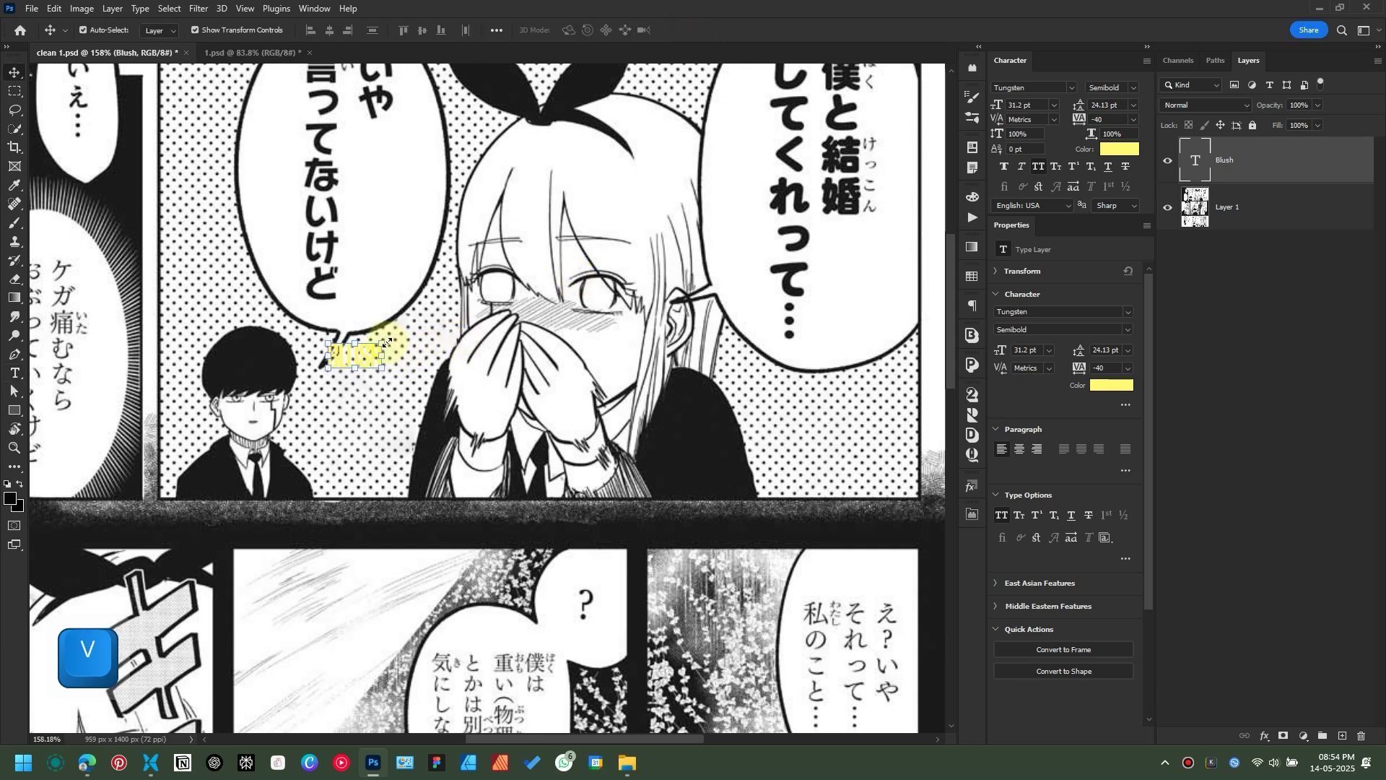
left_click_drag(387, 342, 720, 219)
left_click_drag(624, 229, 653, 368)
left_click(715, 30)
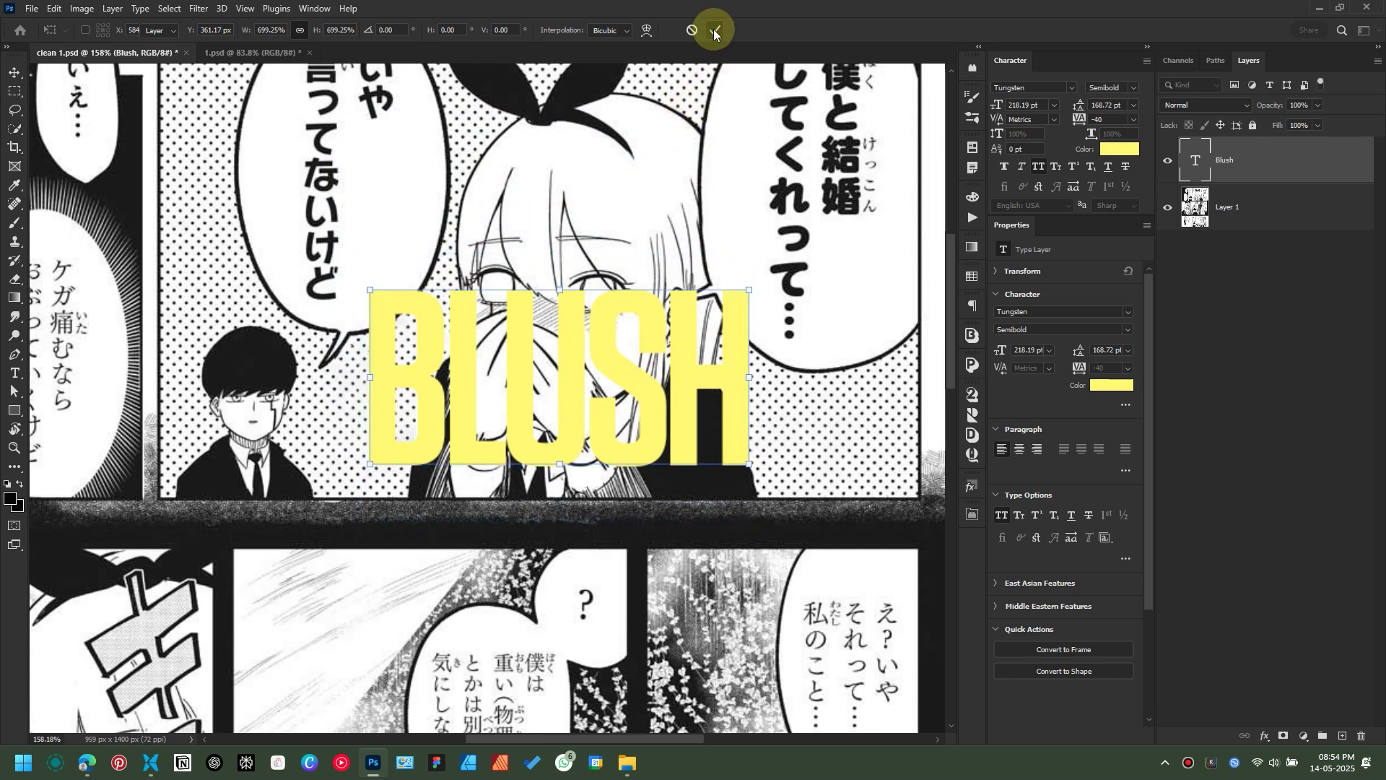
Step: Change the Blush text's font to BadaBoom BB Regular and its colour to red be0000
left_click(1061, 312)
type("bad")
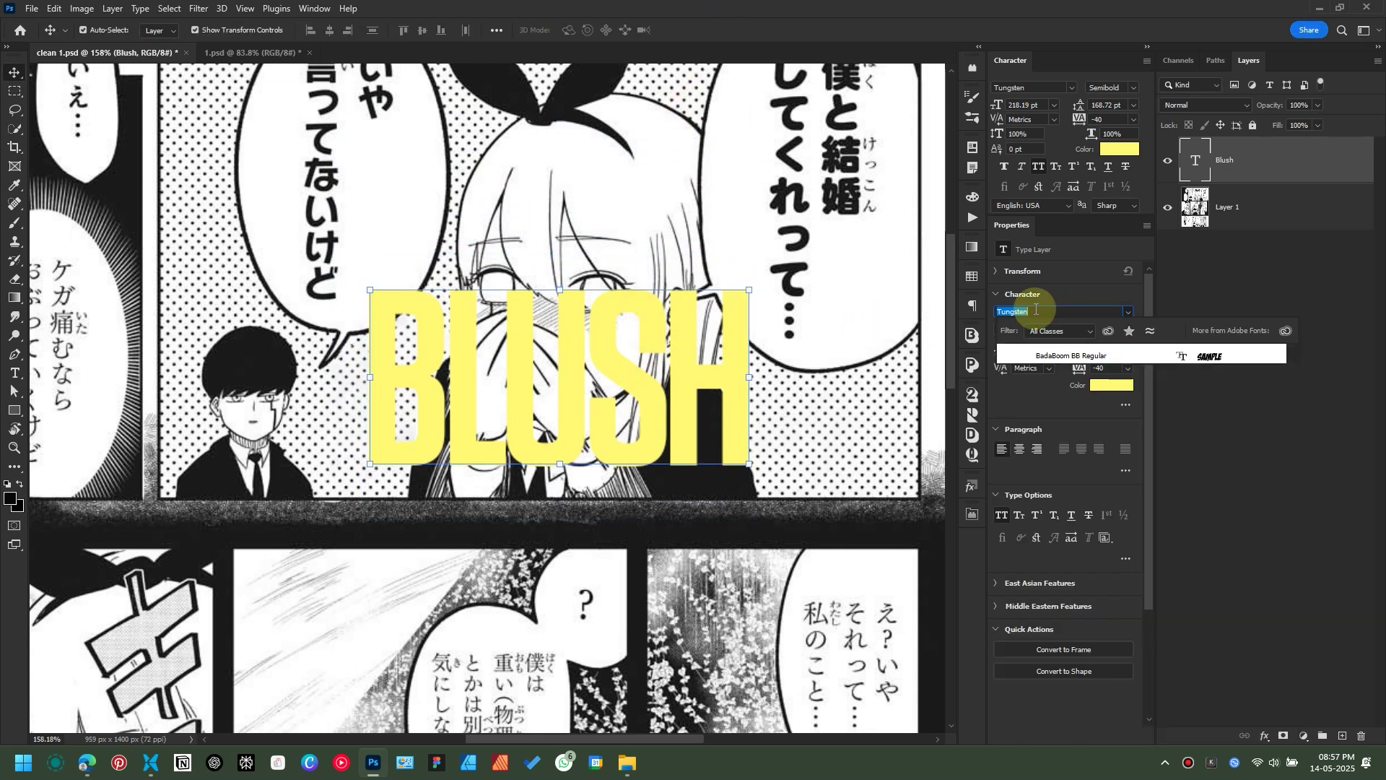
left_click(1065, 356)
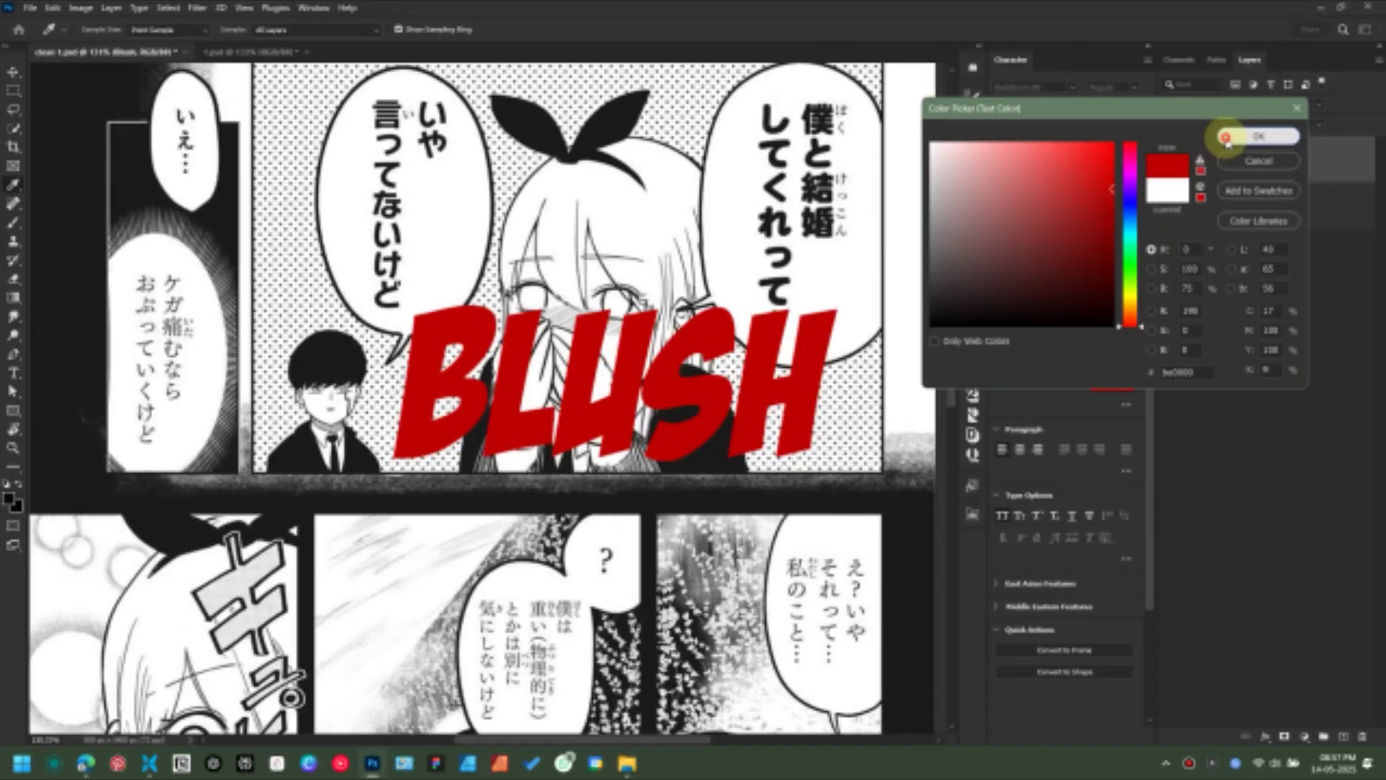
left_click(1225, 137)
Step: Duplicate the Blush text layer and hide the original
key("v")
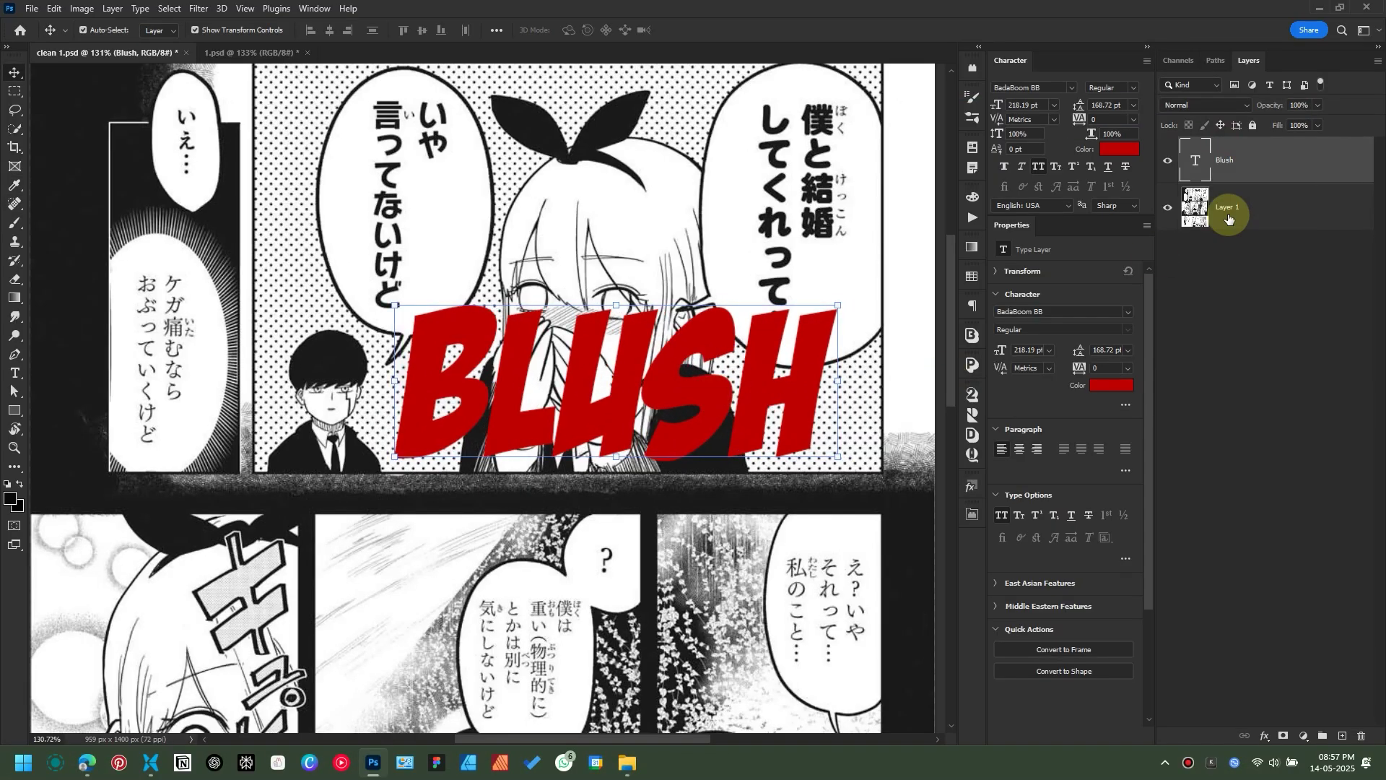
left_click_drag(1253, 155, 1348, 734)
left_click(1167, 207)
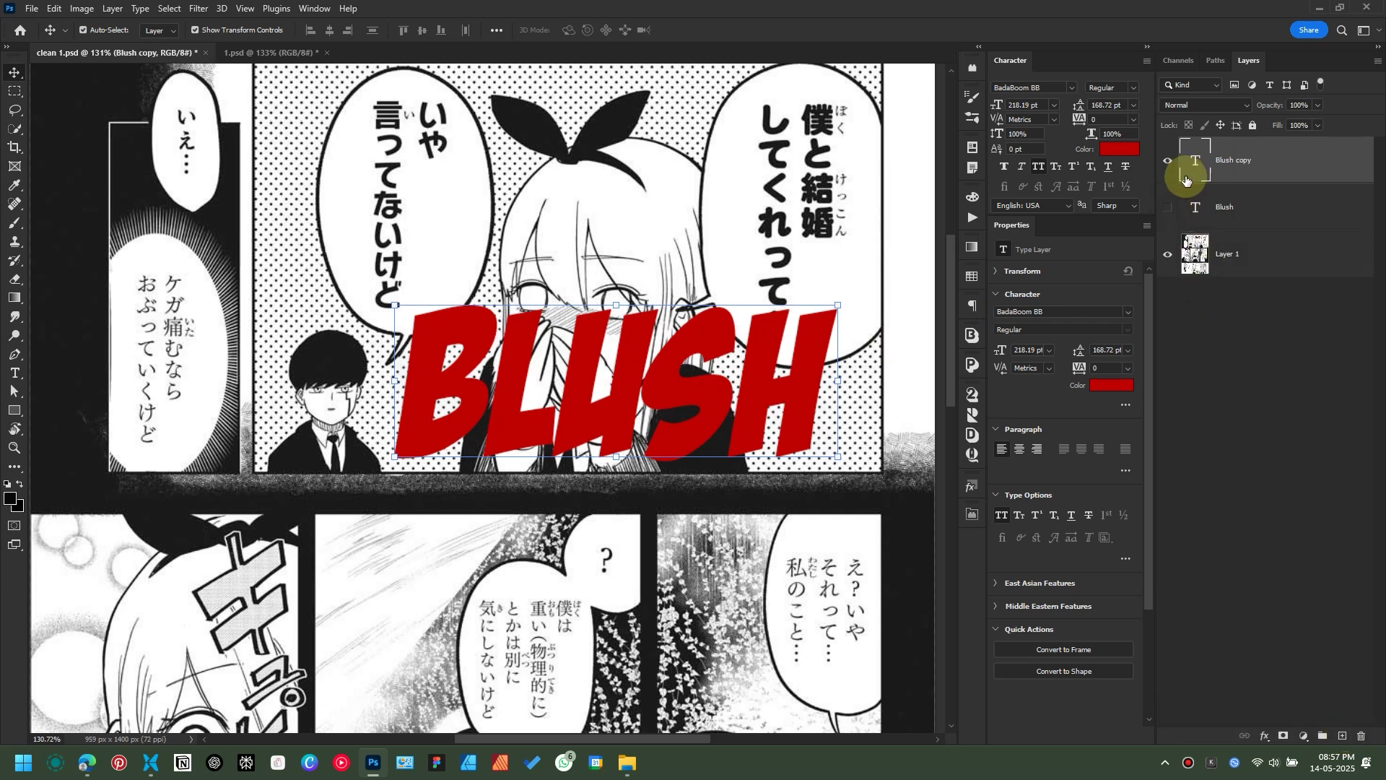
Step: Rasterize the type of the Blush copy layer
right_click(1272, 168)
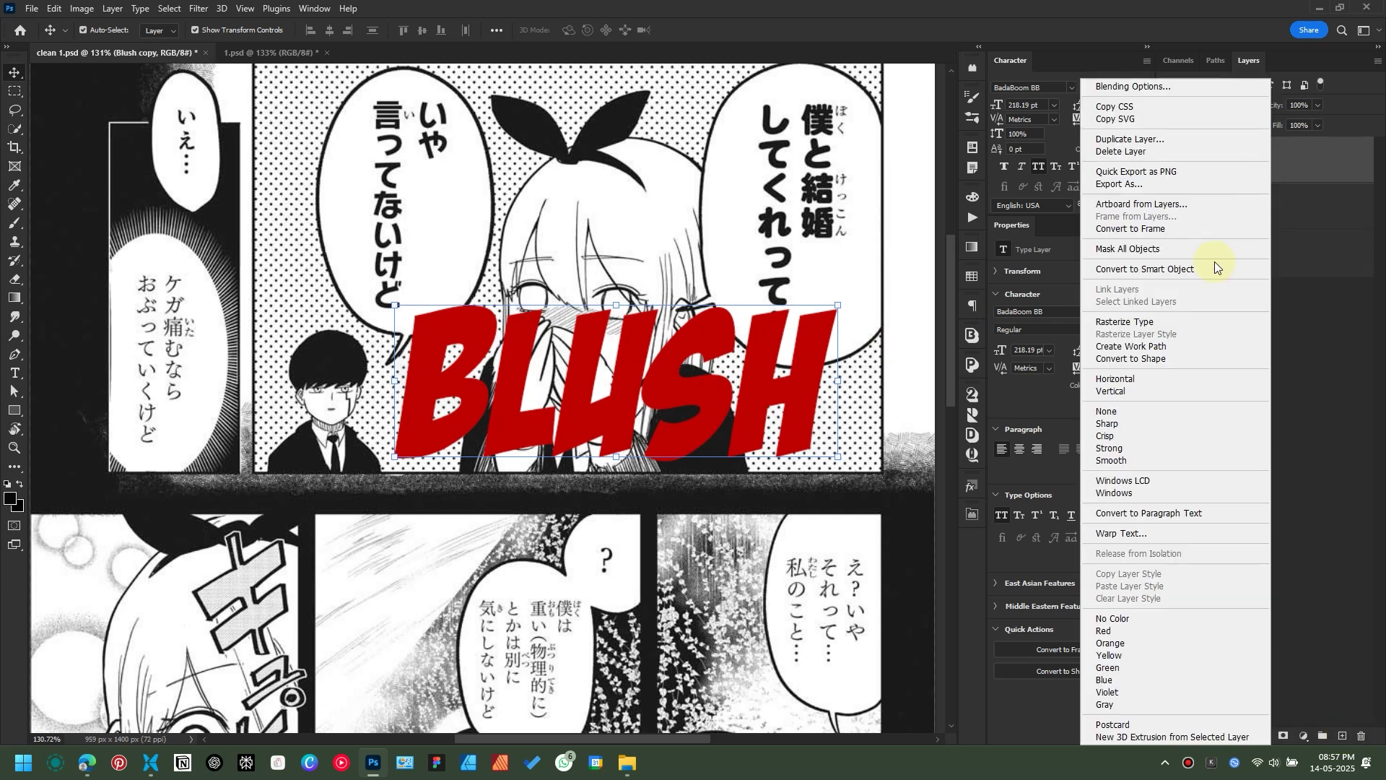
left_click(1147, 322)
scroll(686, 379, "up", 2)
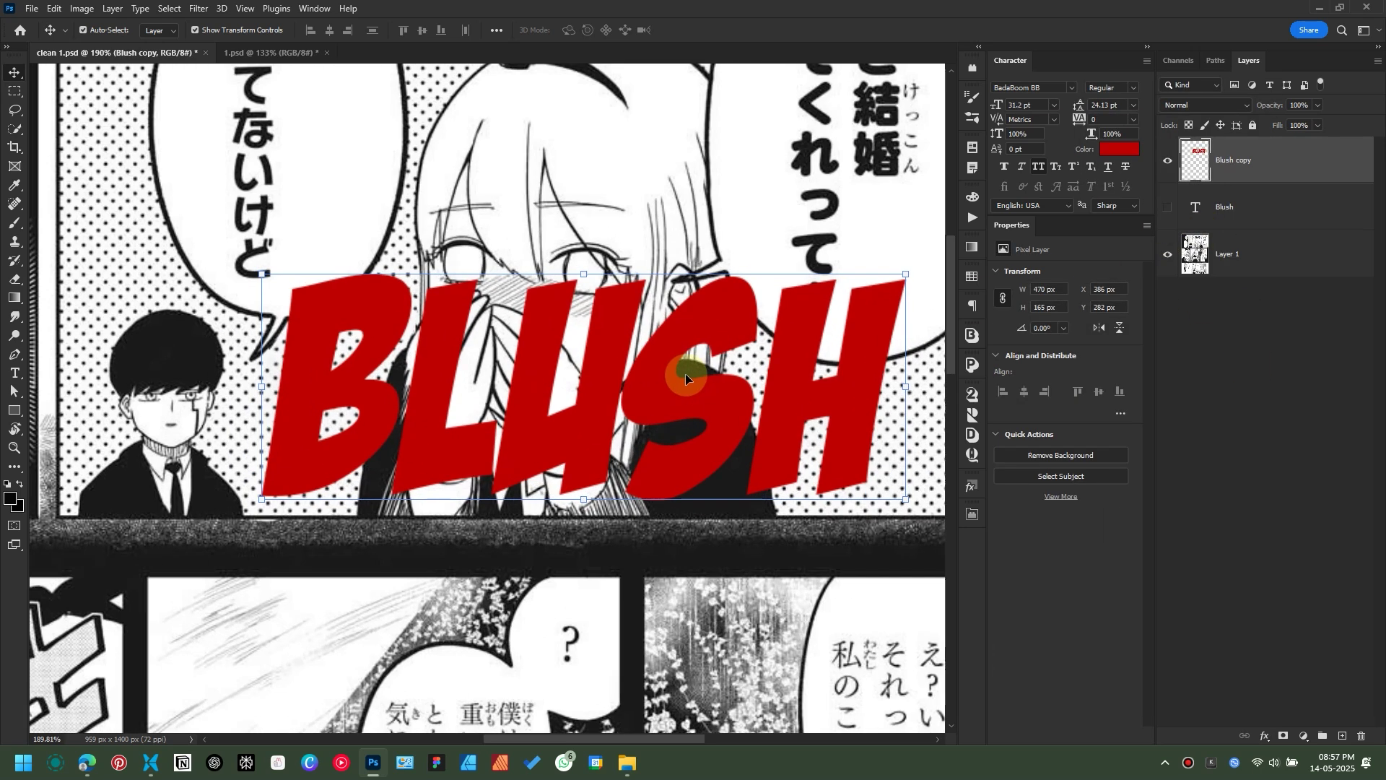
scroll(686, 378, "up", 2)
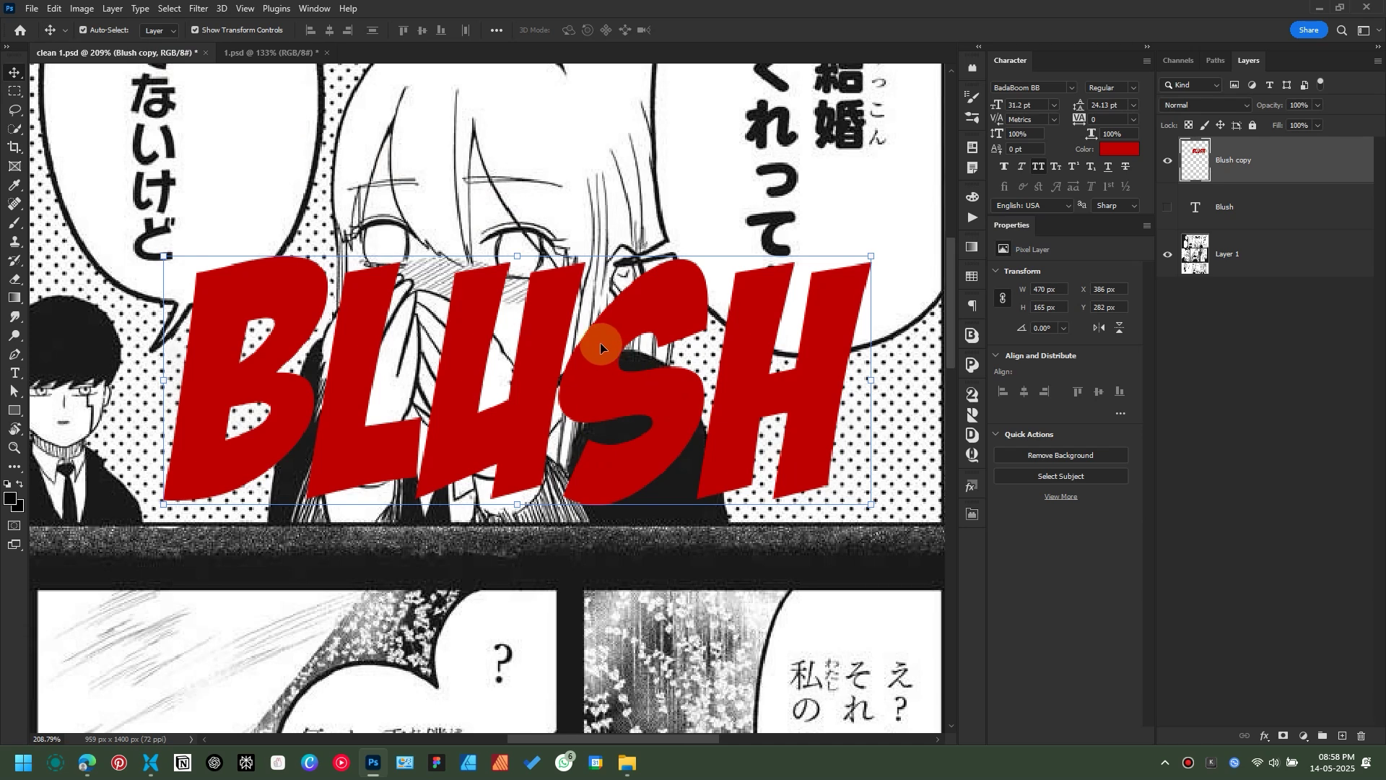
Step: Outline the letters S and H of the Blush copy layer with the Polygonal Lasso tool as a closed selection
key("l")
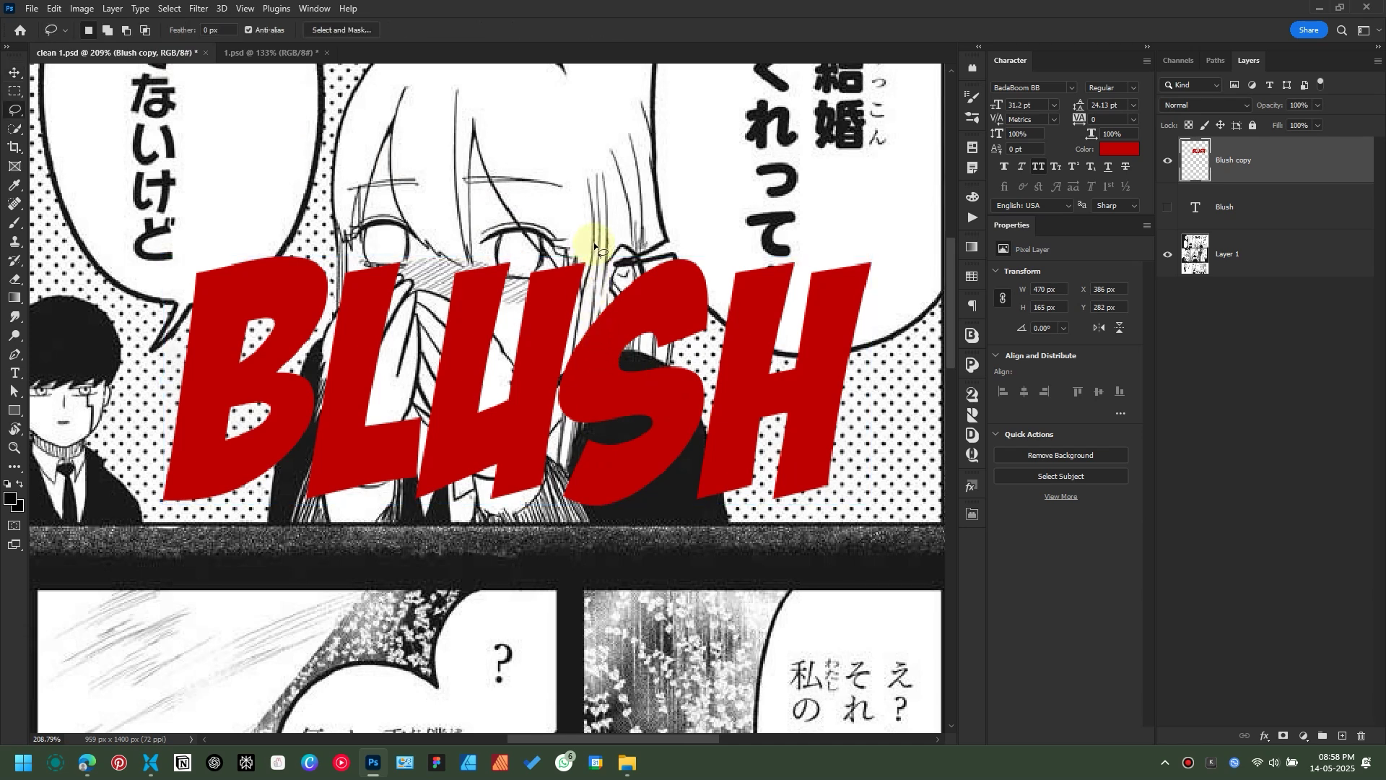
right_click(16, 112)
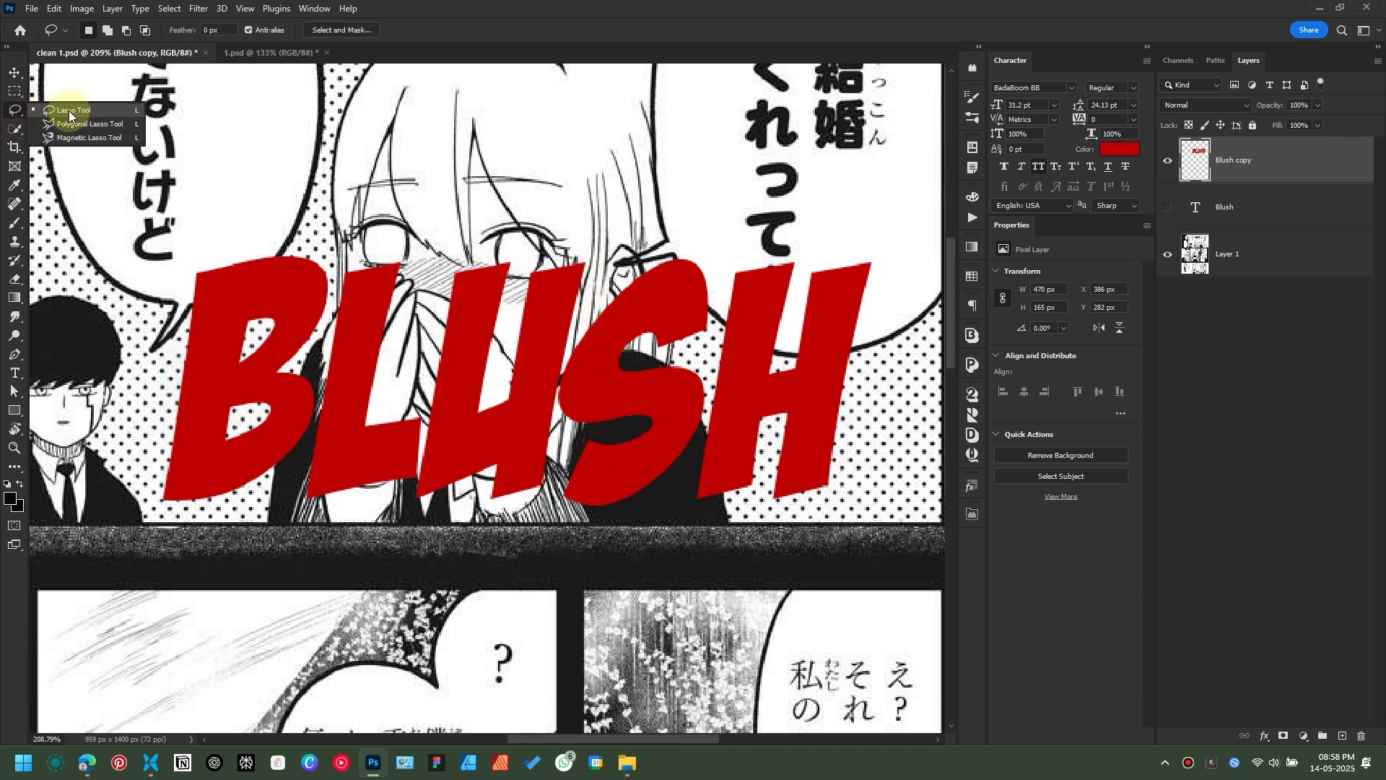
left_click(54, 112)
left_click(589, 307)
left_click(567, 362)
key("ctrl+plus")
key("ctrl+plus")
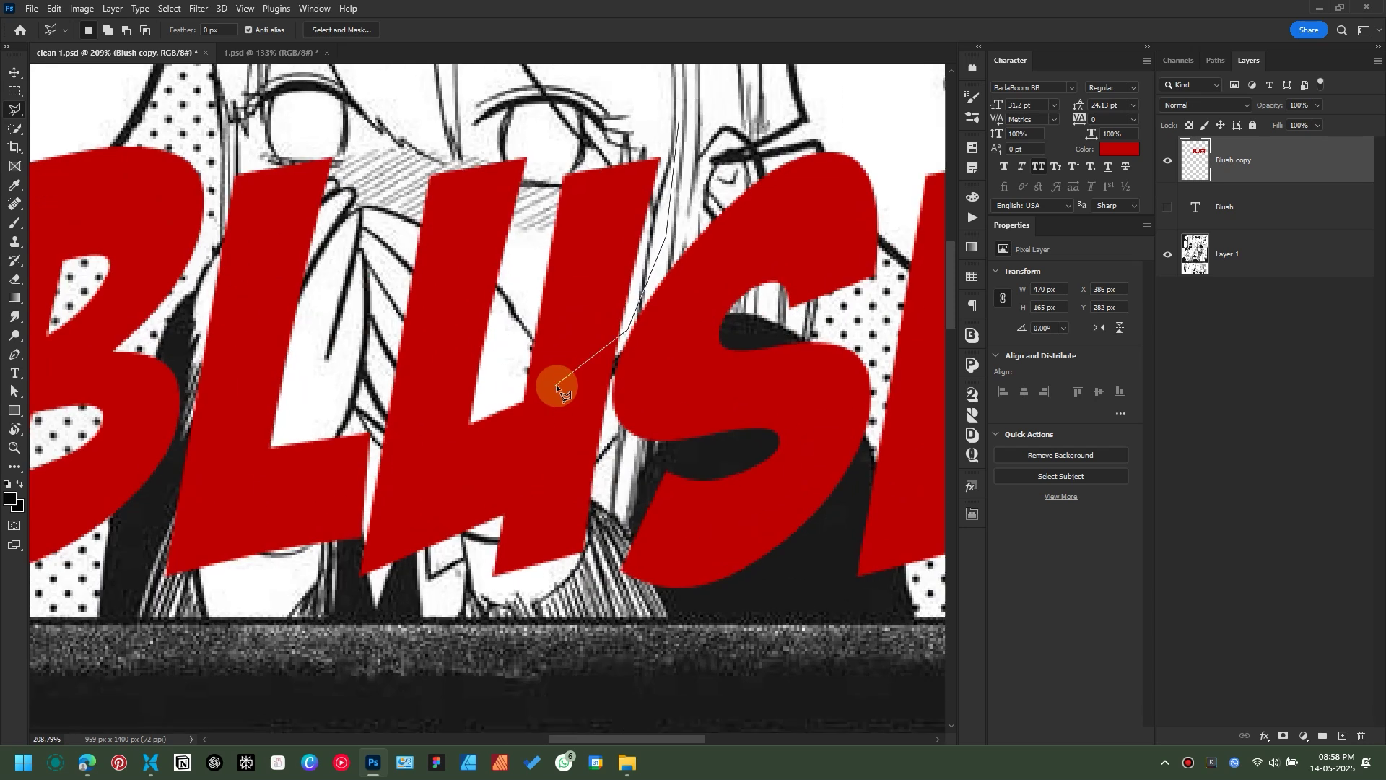
left_click(676, 342)
left_click(666, 410)
left_click(660, 545)
key("ctrl+minus")
key("ctrl+minus")
left_click(562, 522)
left_click(791, 541)
left_click(879, 509)
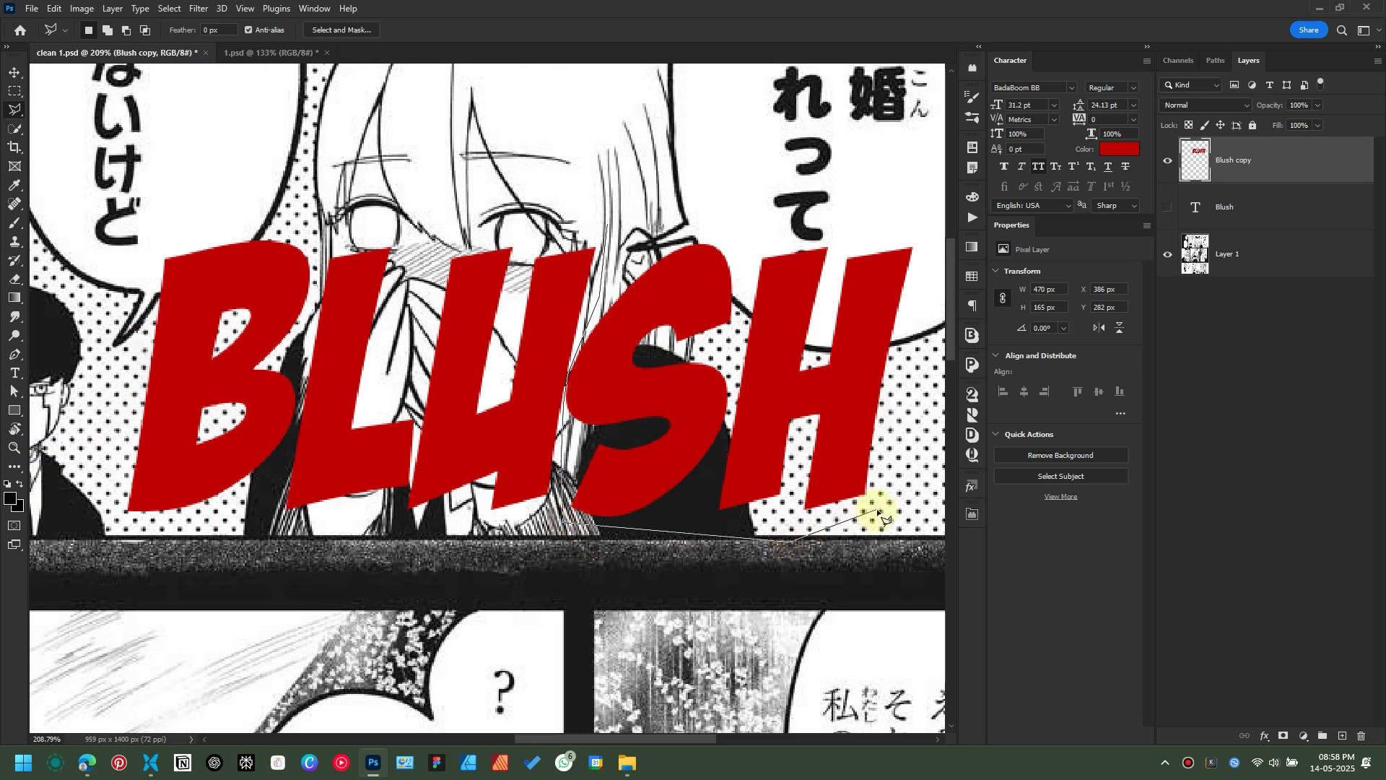
left_click(928, 219)
left_click(613, 229)
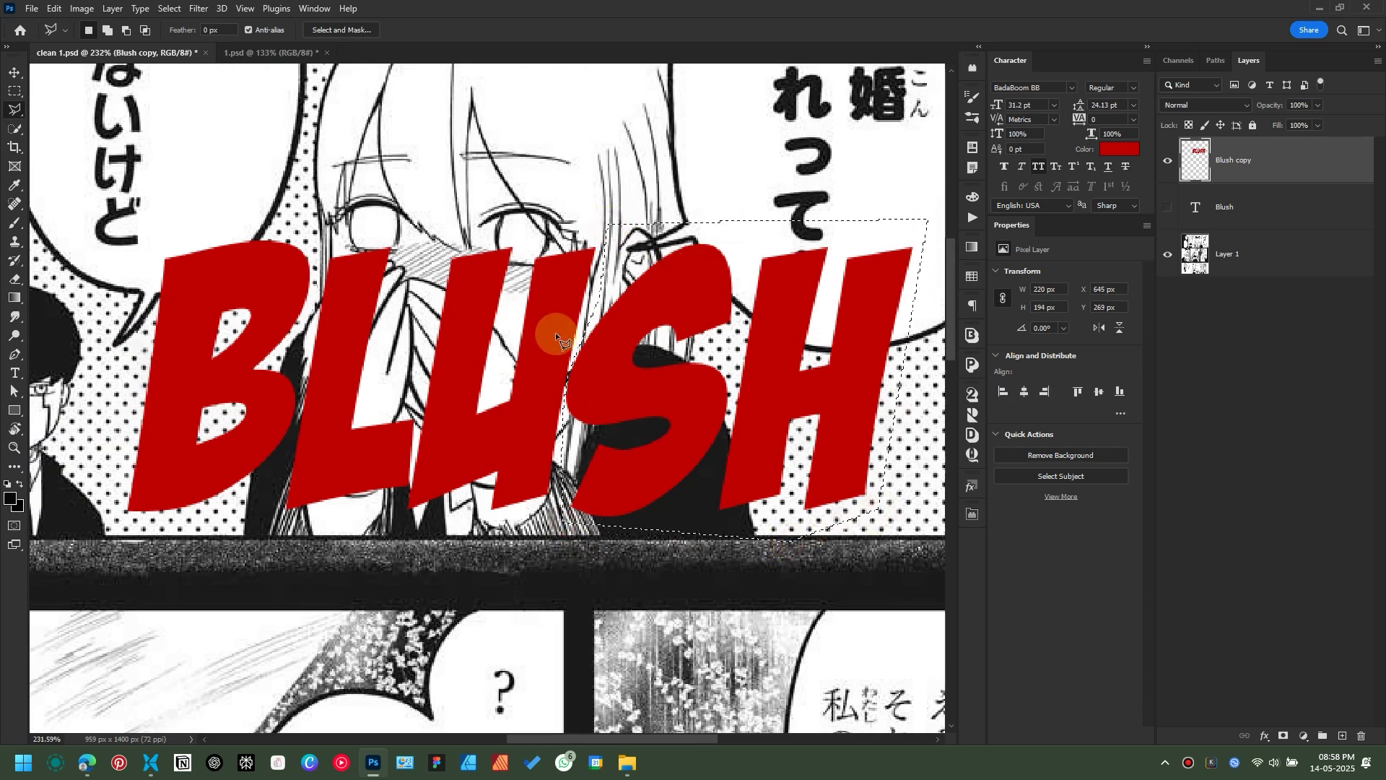
Step: Cut the selected SH letters, paste them in place on their own layer, and check the split by toggling layer visibility
scroll(909, 303, "down", 1)
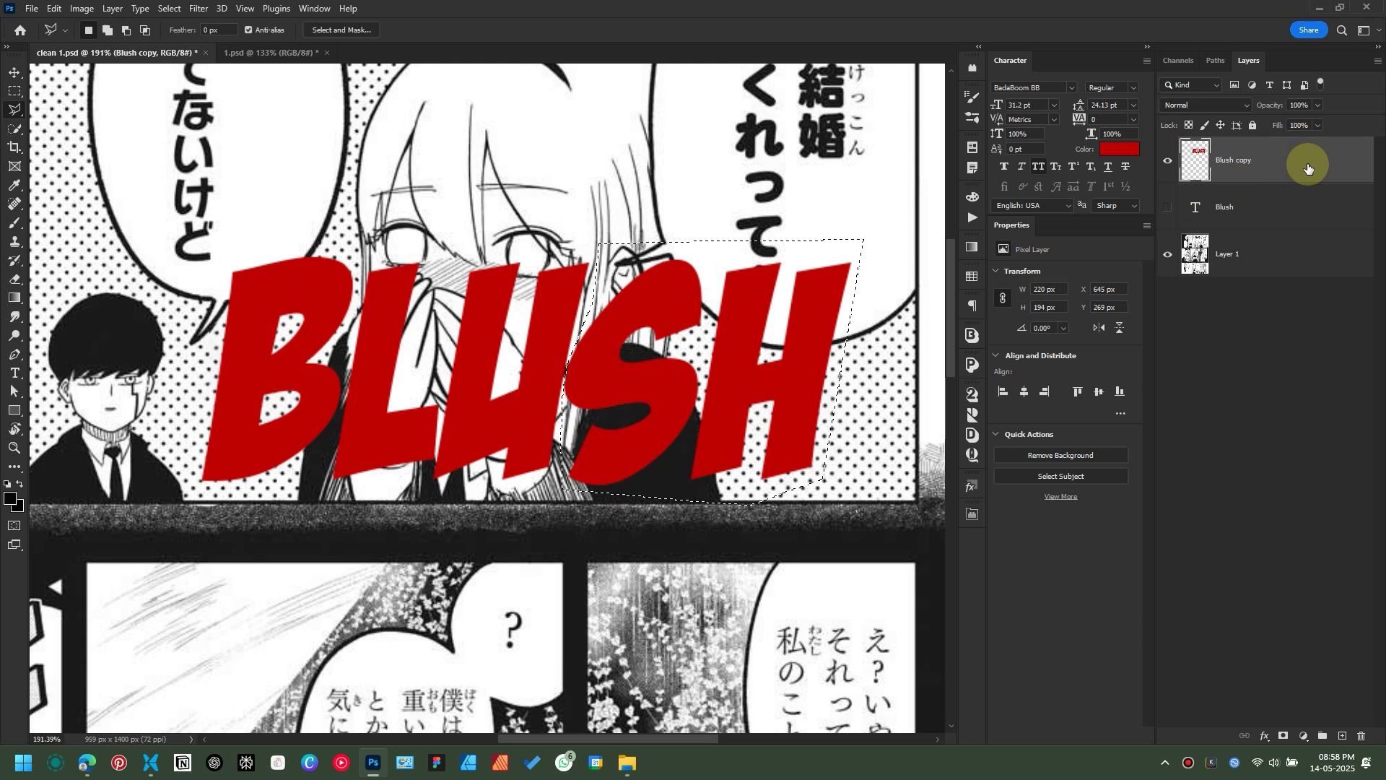
key("ctrl+x")
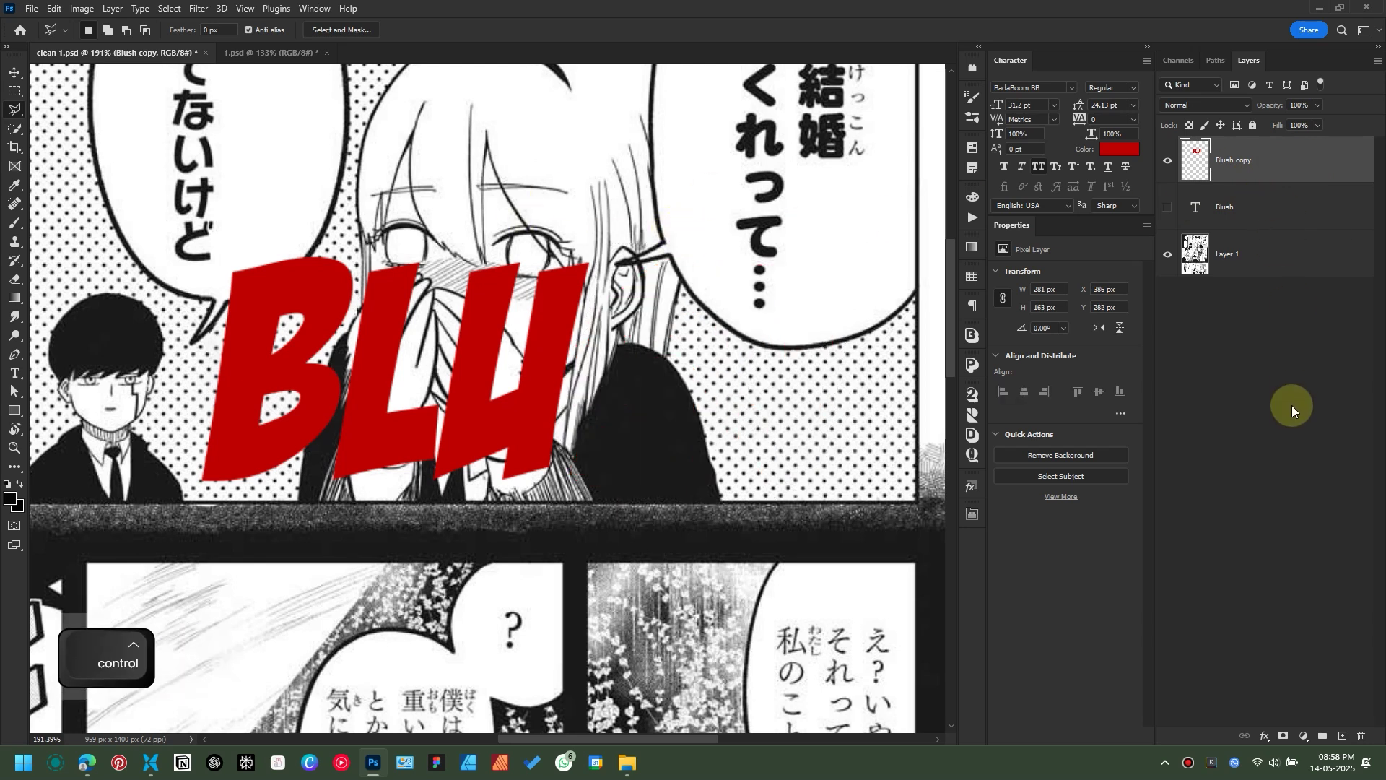
key("ctrl+shift+v")
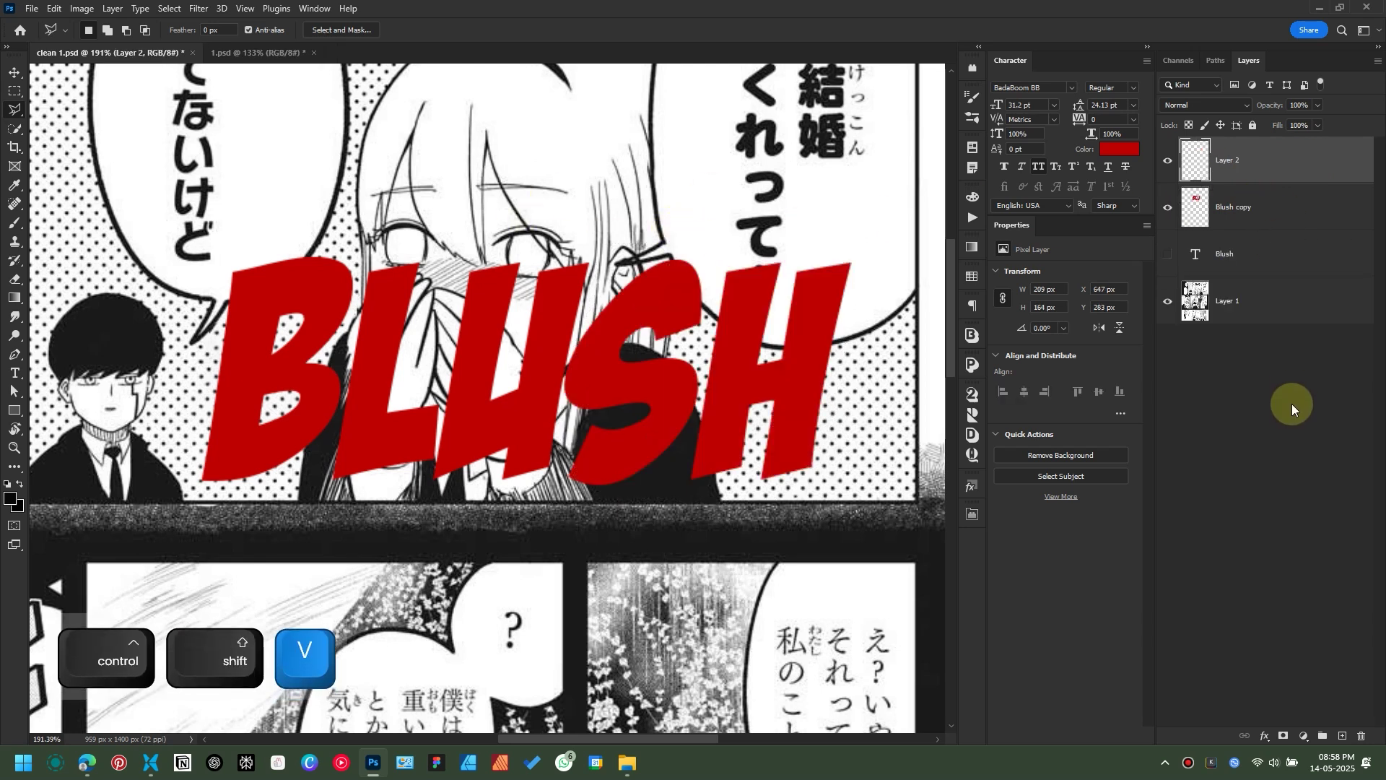
left_click(1168, 208)
left_click(1167, 208)
left_click(1167, 161)
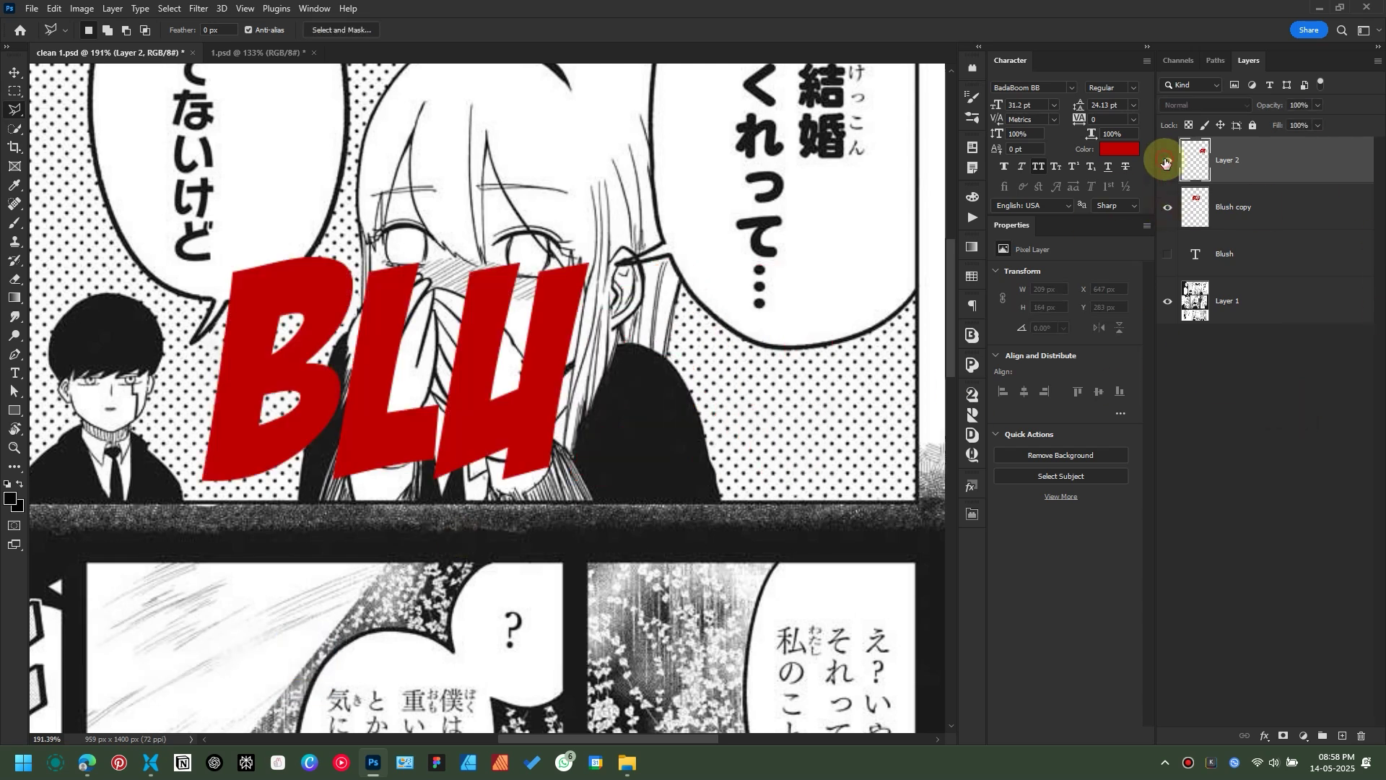
left_click(1167, 160)
Step: Select the BLU and SH layers together and scale both down to about three quarters of their size
scroll(628, 444, "down", 4)
left_click(14, 73)
left_click(530, 403, "shift")
left_click_drag(742, 397, 715, 411)
left_click(715, 30)
Step: Scale the BLU lettering to about 74.6%, rotate it about -8.28°, and place it between the boy and the girl's hands
left_click(416, 435)
left_click_drag(514, 471, 523, 453)
left_click_drag(458, 430, 415, 431)
left_click_drag(455, 382, 389, 393)
left_click(715, 30)
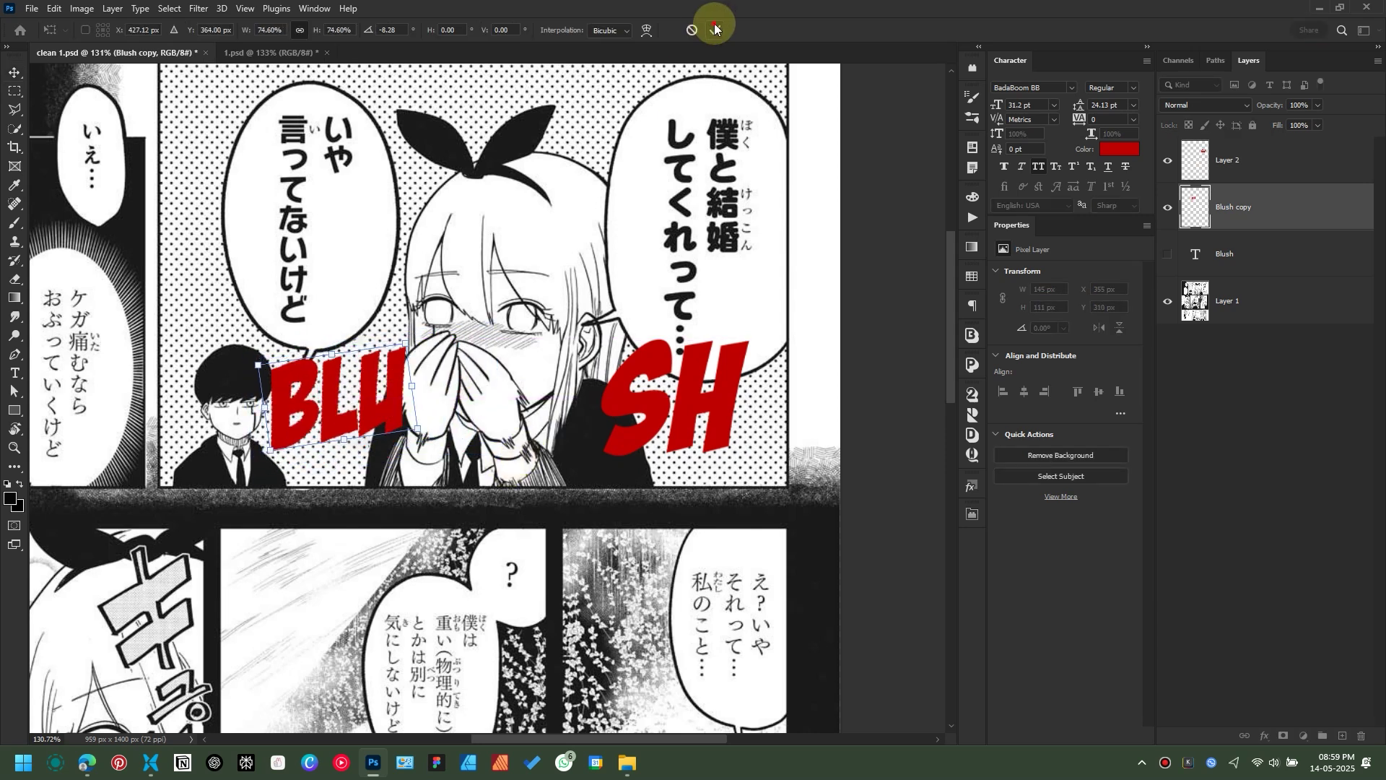
Step: Shrink the SH lettering to about 122 px wide, tilt it slightly clockwise, and place it beside the girl's shoulder below the speech bubble
left_click(691, 407)
left_click_drag(748, 340, 712, 369)
left_click_drag(724, 387, 720, 404)
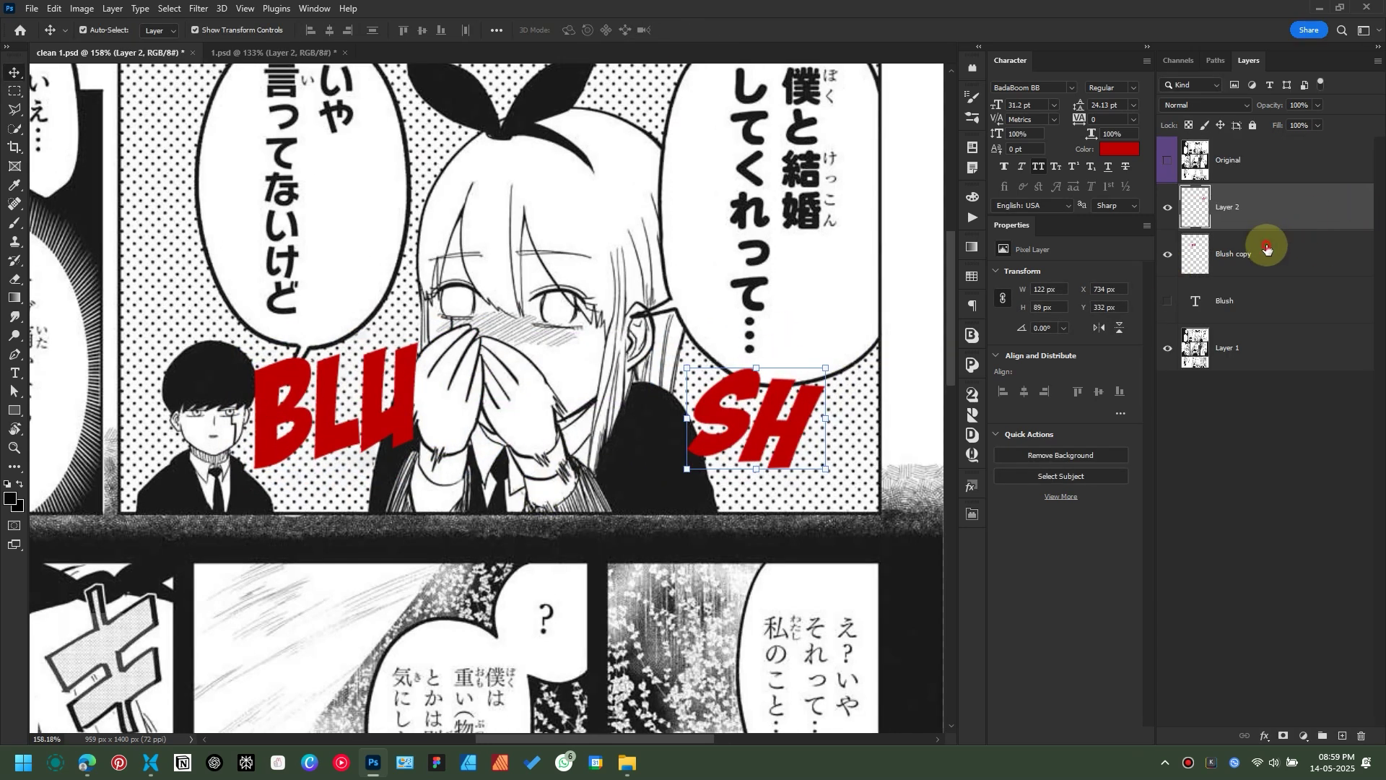
Step: Group the BLU and SH layers and name the group SFX 1
left_click(1271, 245, "shift")
key("ctrl+g")
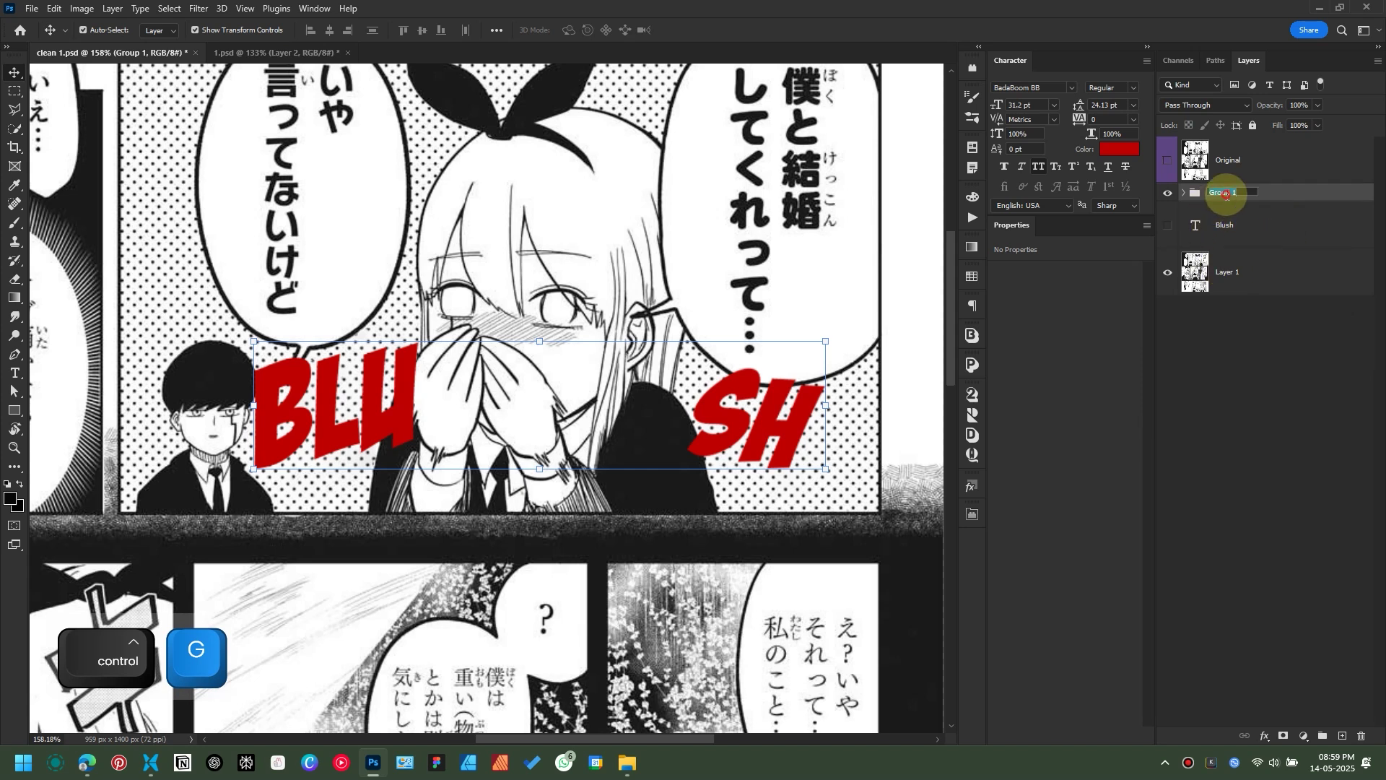
type("SFX ")
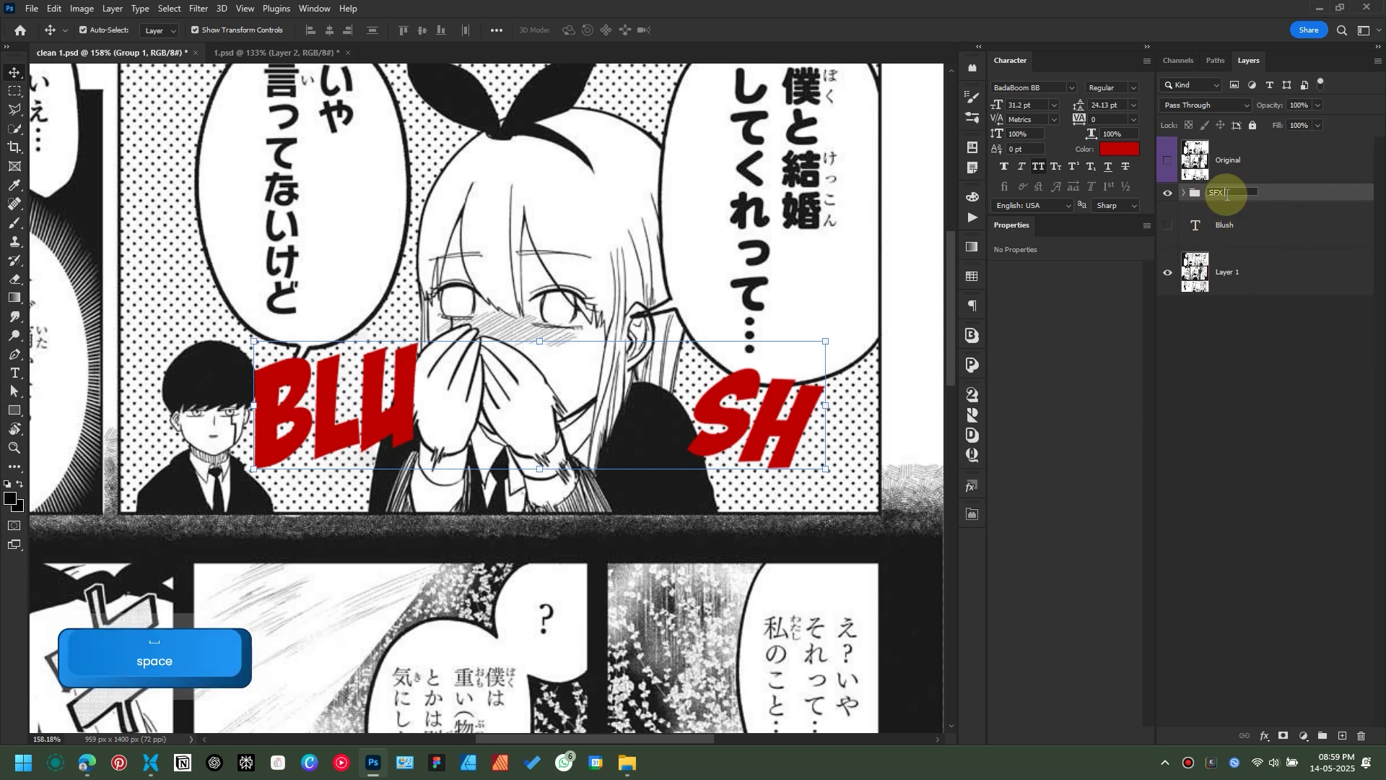
type("1")
key("Return")
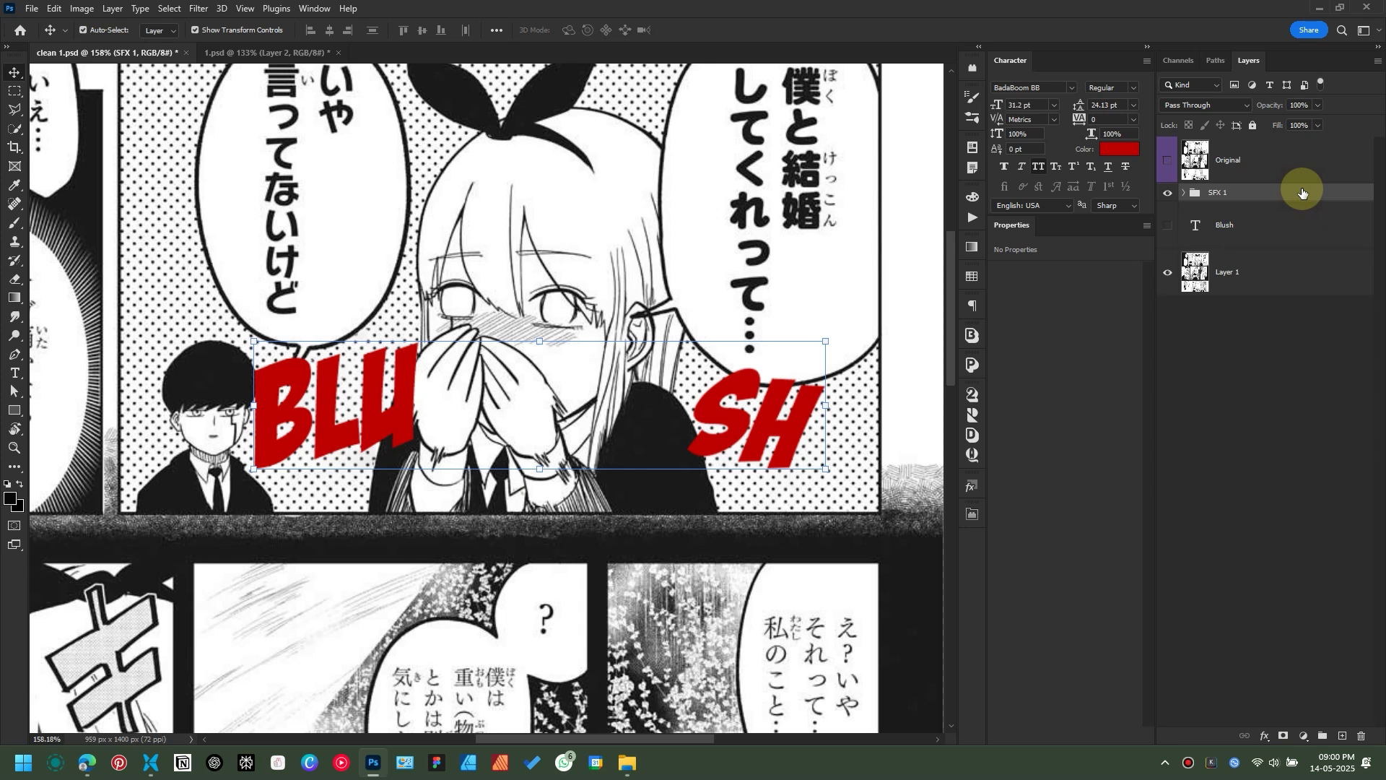
Step: Give the SFX 1 group a white Color Overlay and enable its Stroke effect in the layer style
double_click(1302, 193)
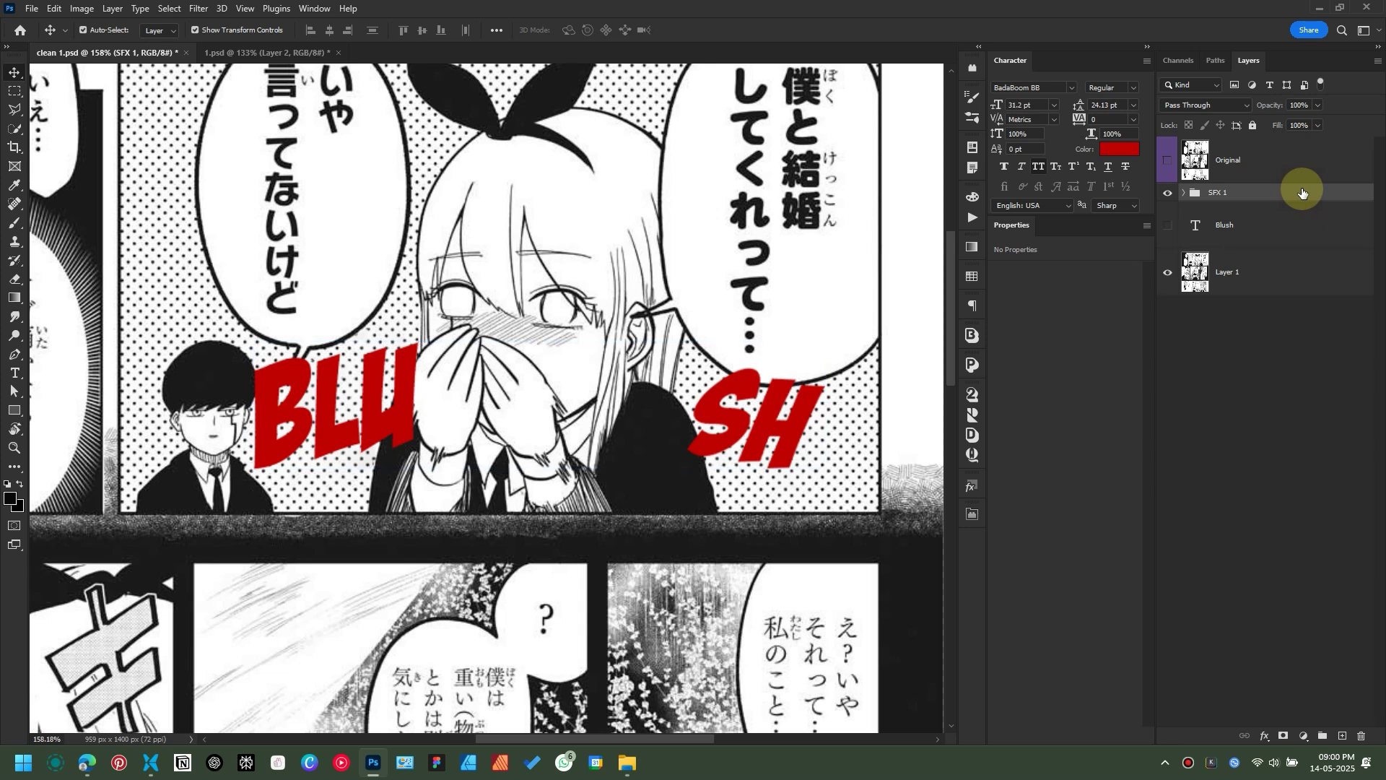
double_click(1302, 192)
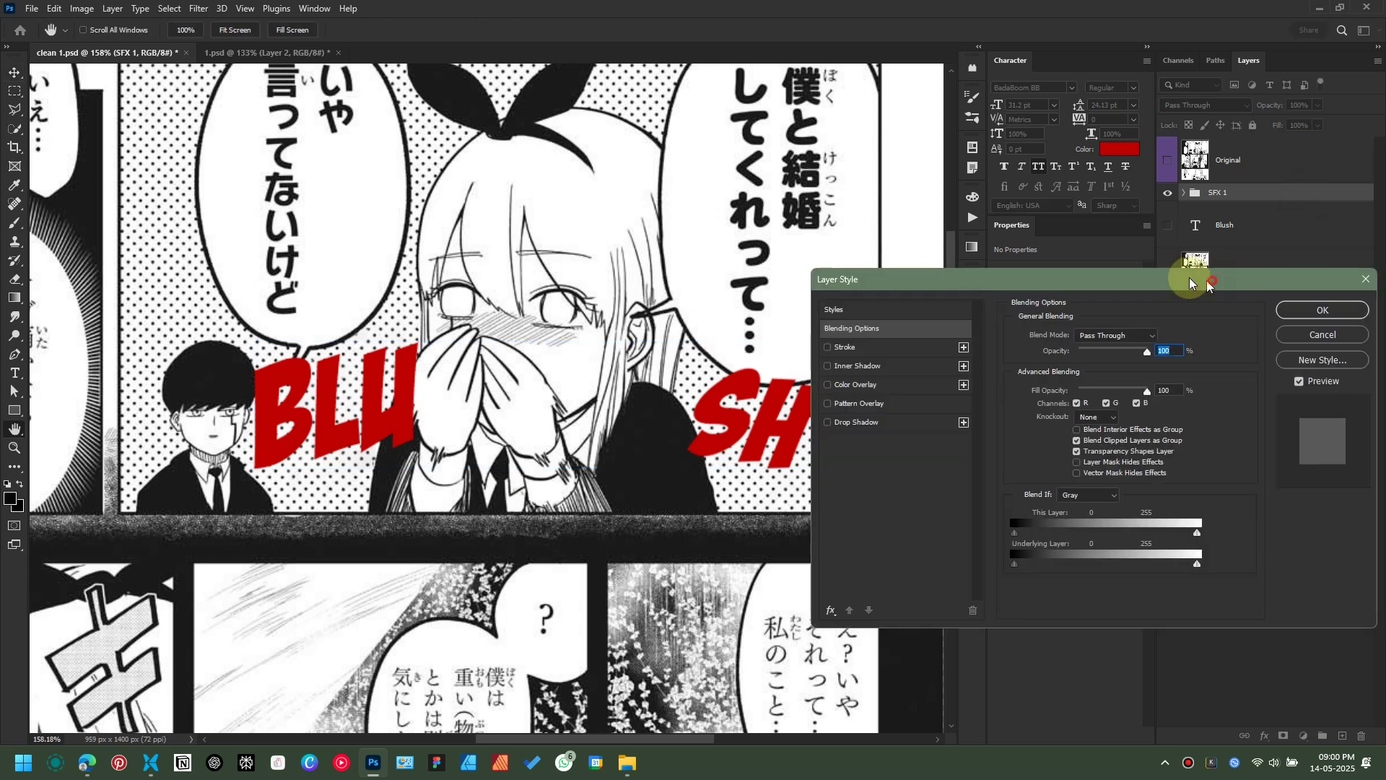
left_click_drag(1212, 271, 1113, 253)
left_click(729, 362)
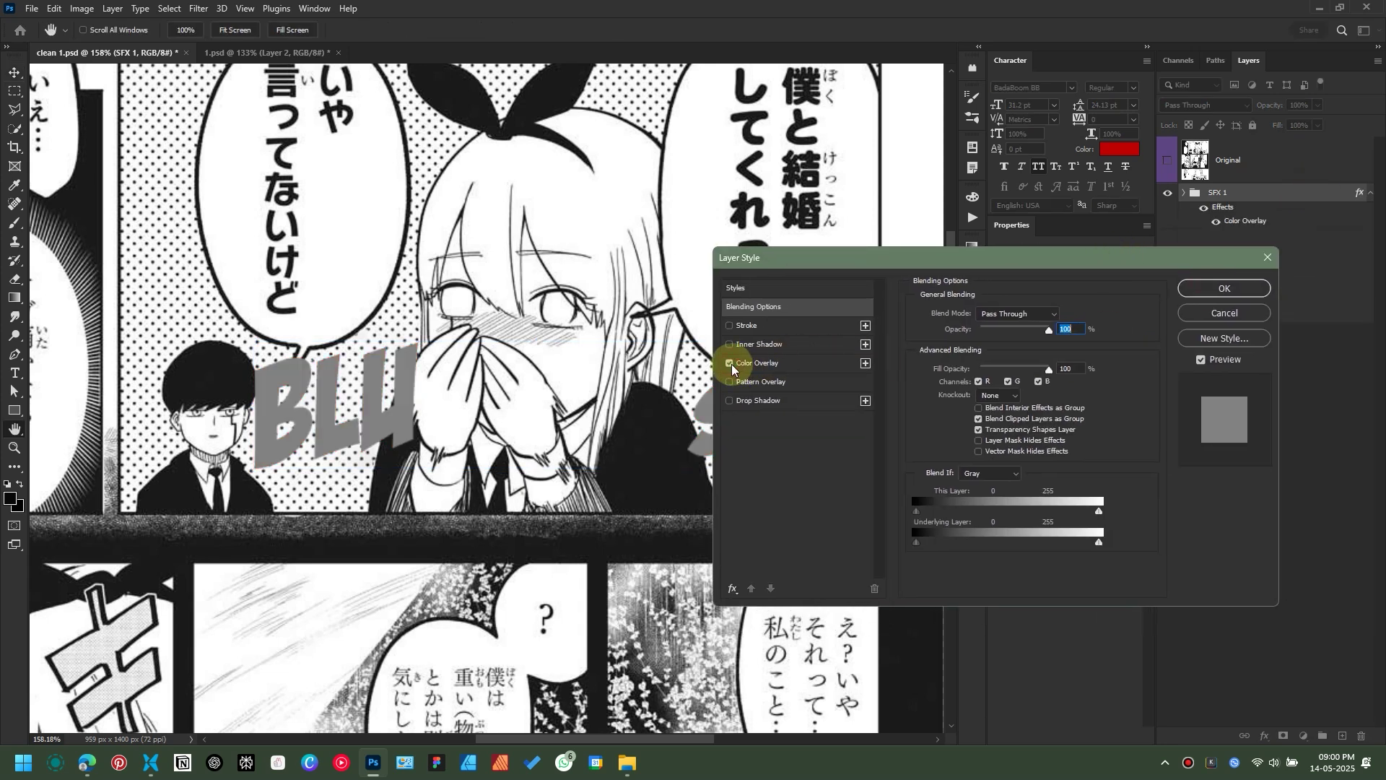
left_click(729, 325)
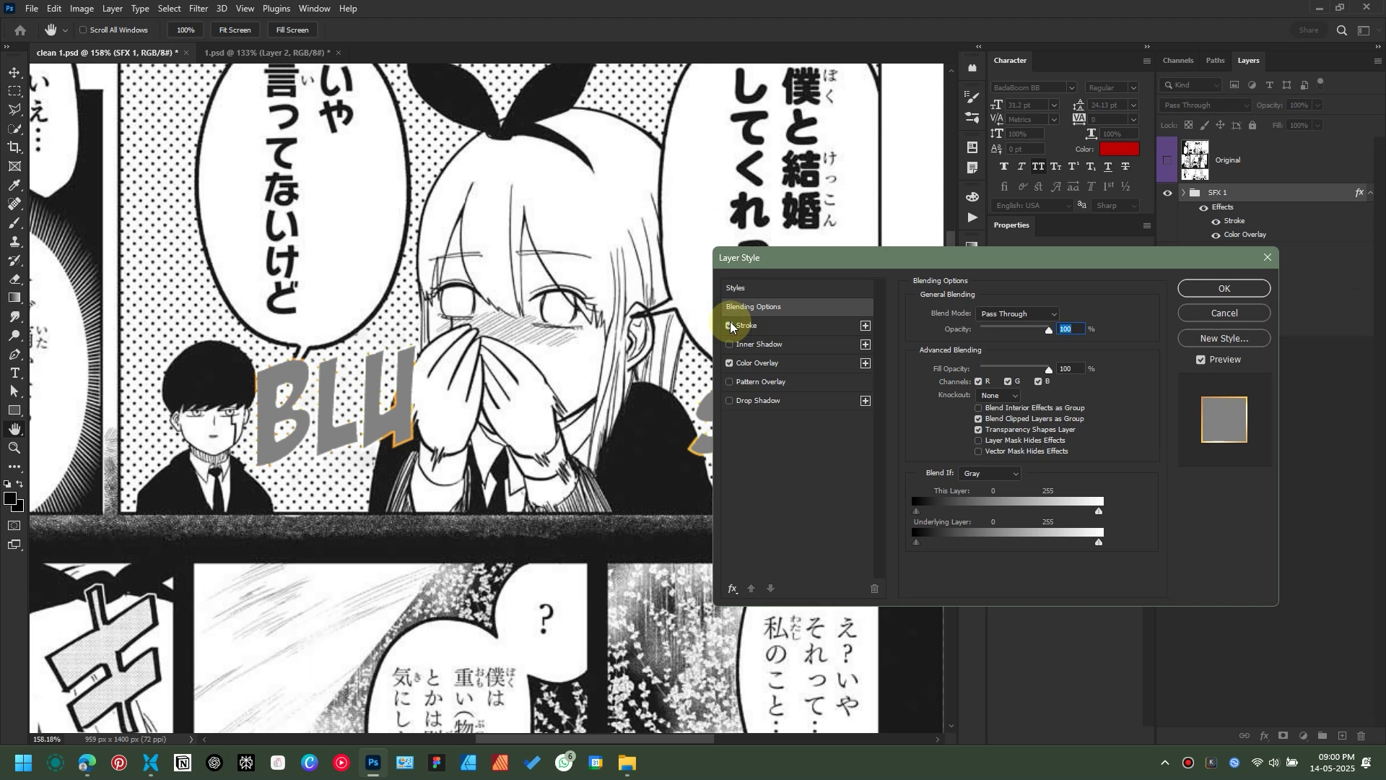
left_click(766, 363)
left_click(1065, 315)
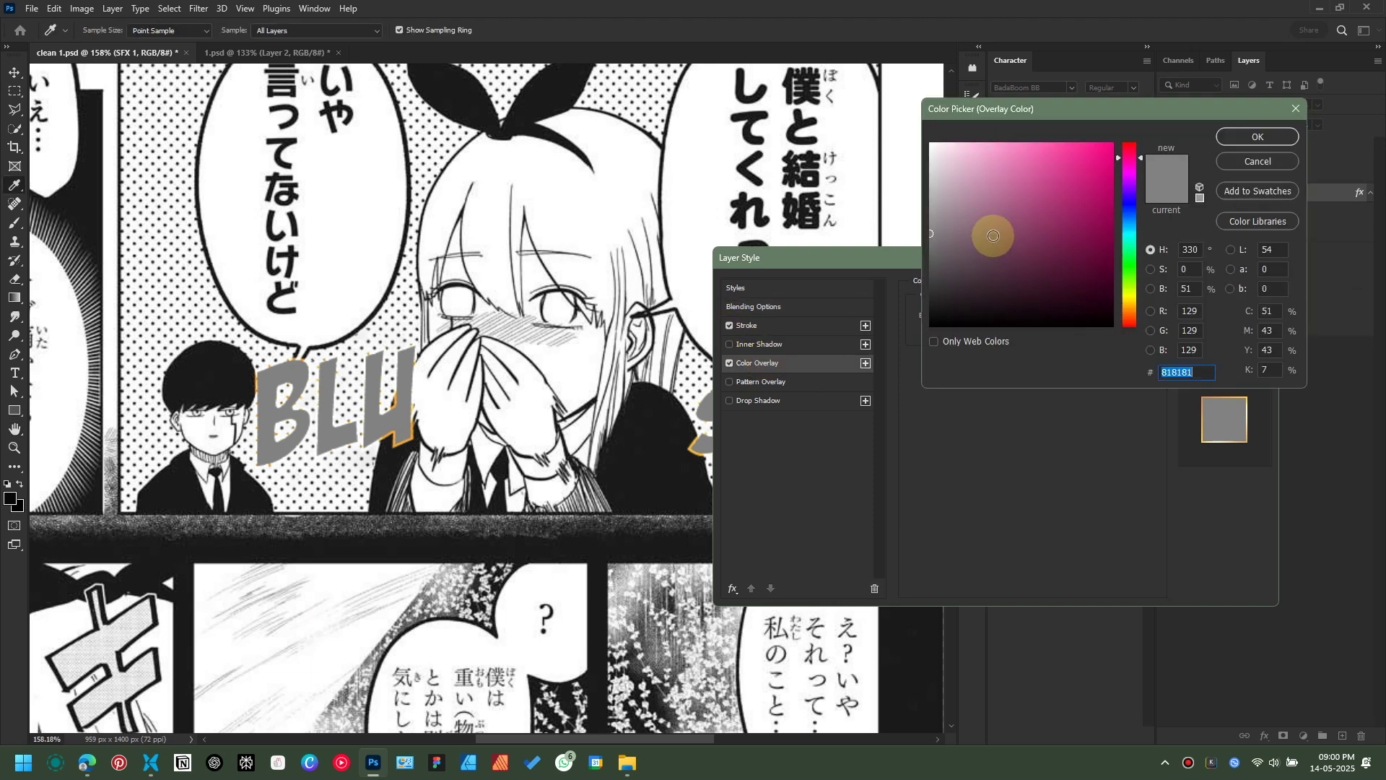
left_click(888, 107)
left_click(1242, 141)
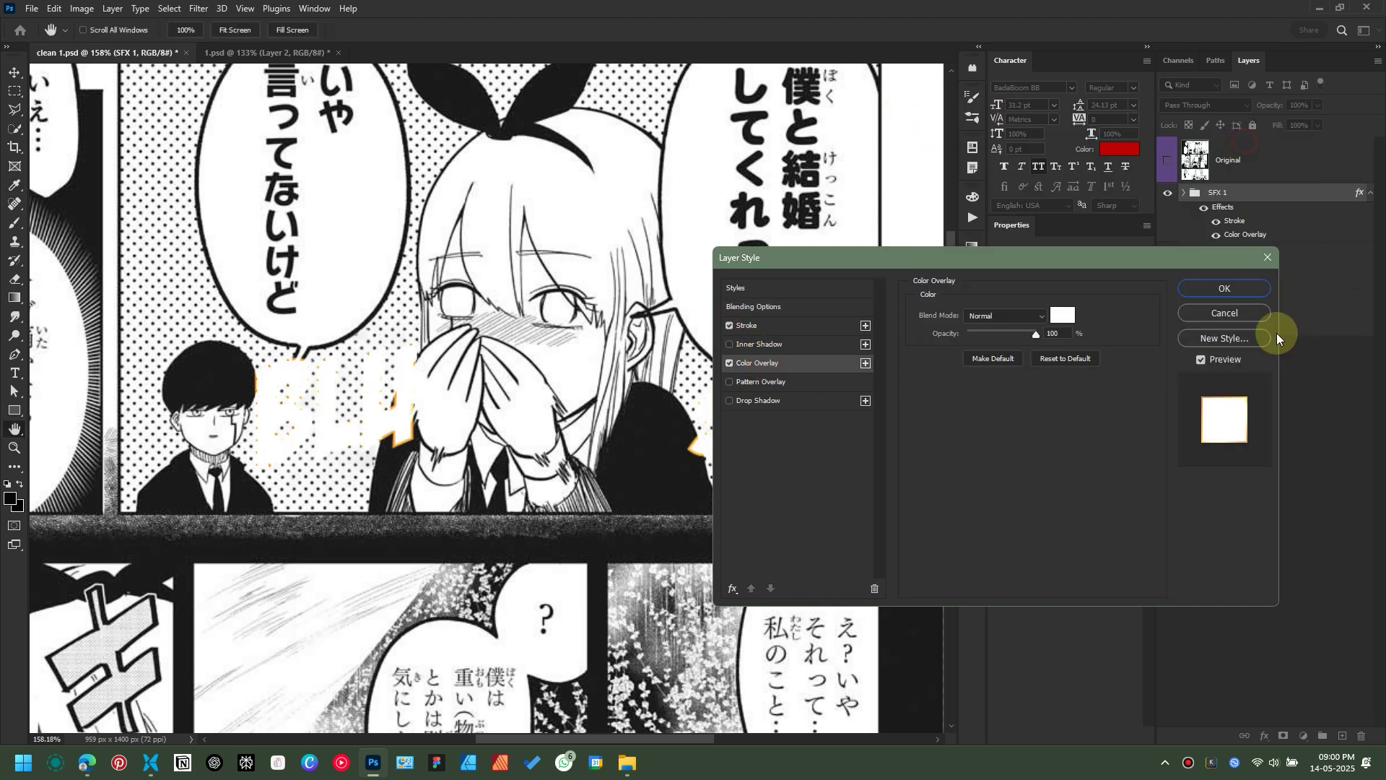
Step: Reset the SFX 1 group's stroke to its defaults, make it a black 8 px stroke positioned outside, and apply the layer style
left_click(748, 326)
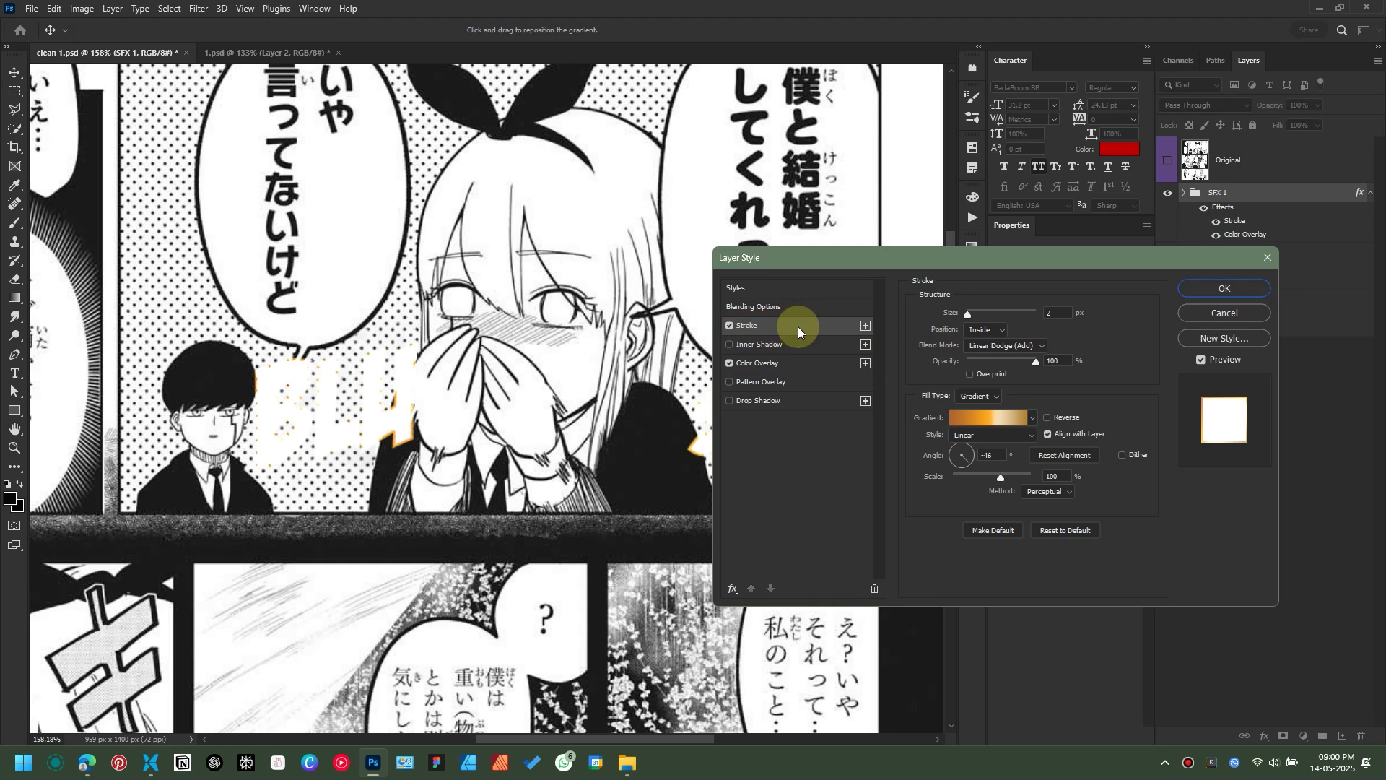
left_click(1071, 531)
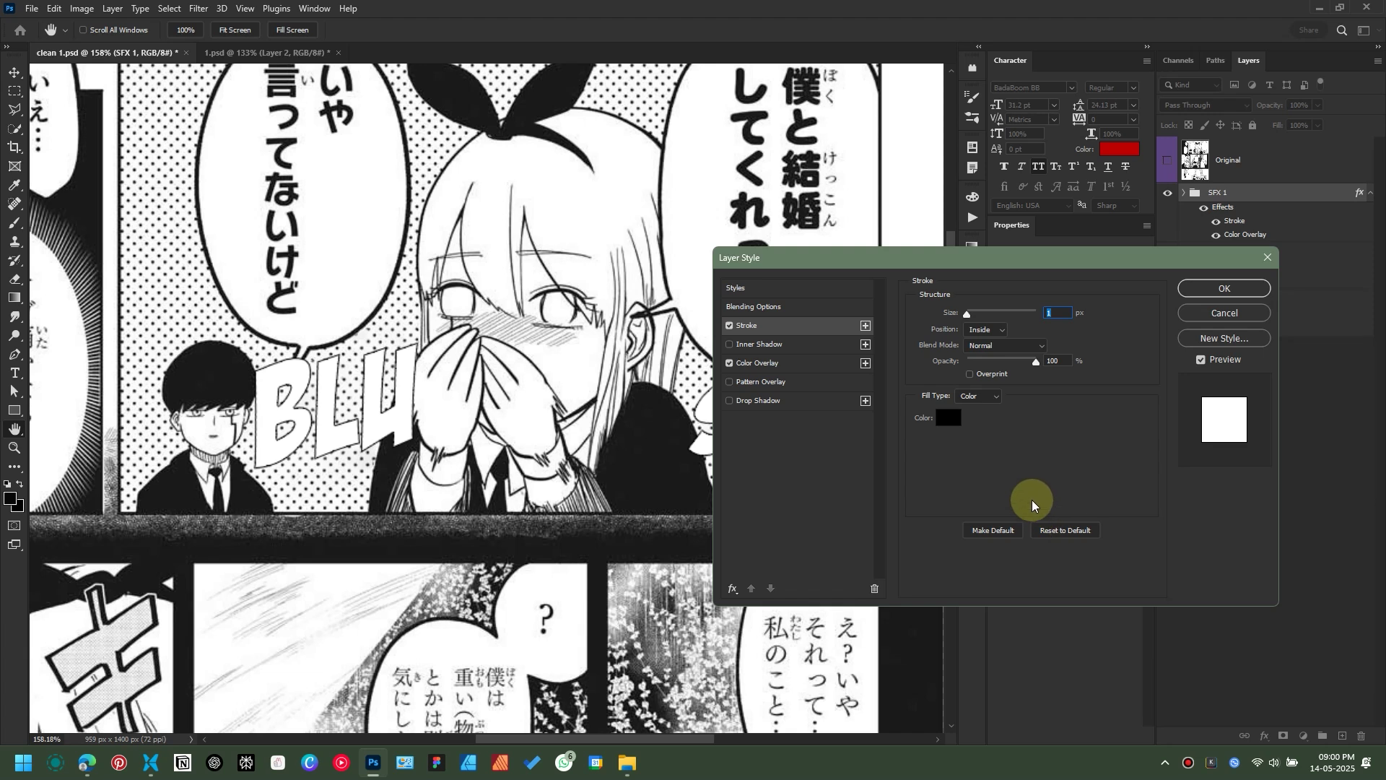
left_click_drag(968, 313, 970, 314)
left_click_drag(260, 392, 361, 394)
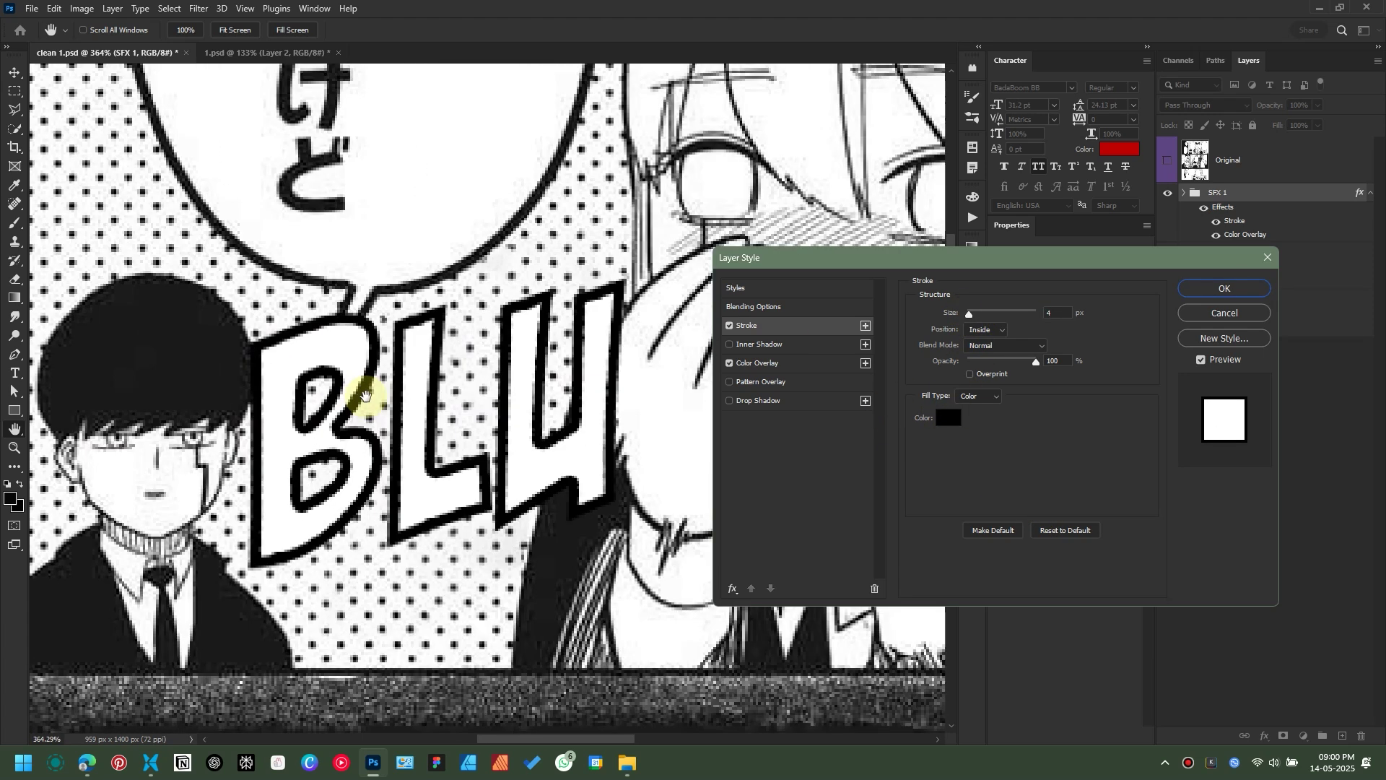
left_click_drag(968, 313, 976, 314)
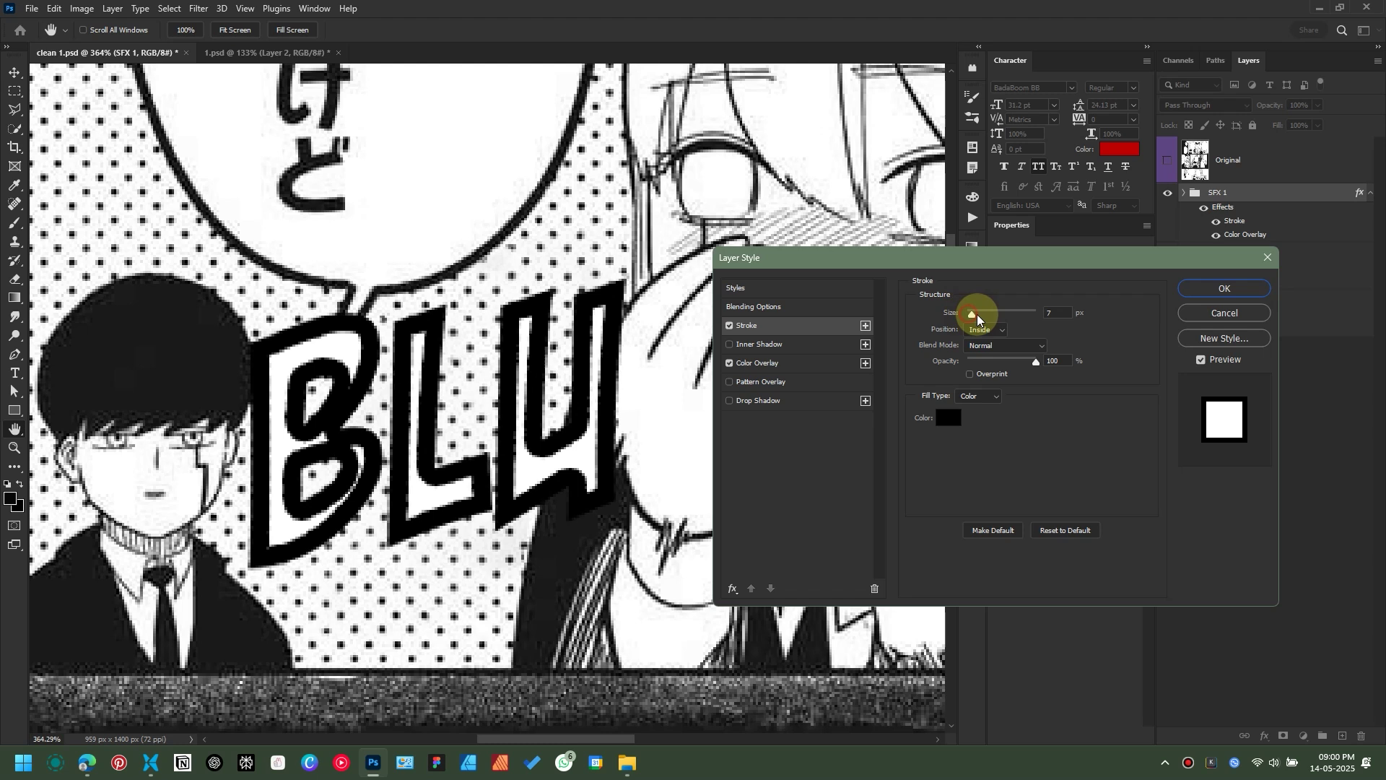
left_click_drag(977, 314, 974, 318)
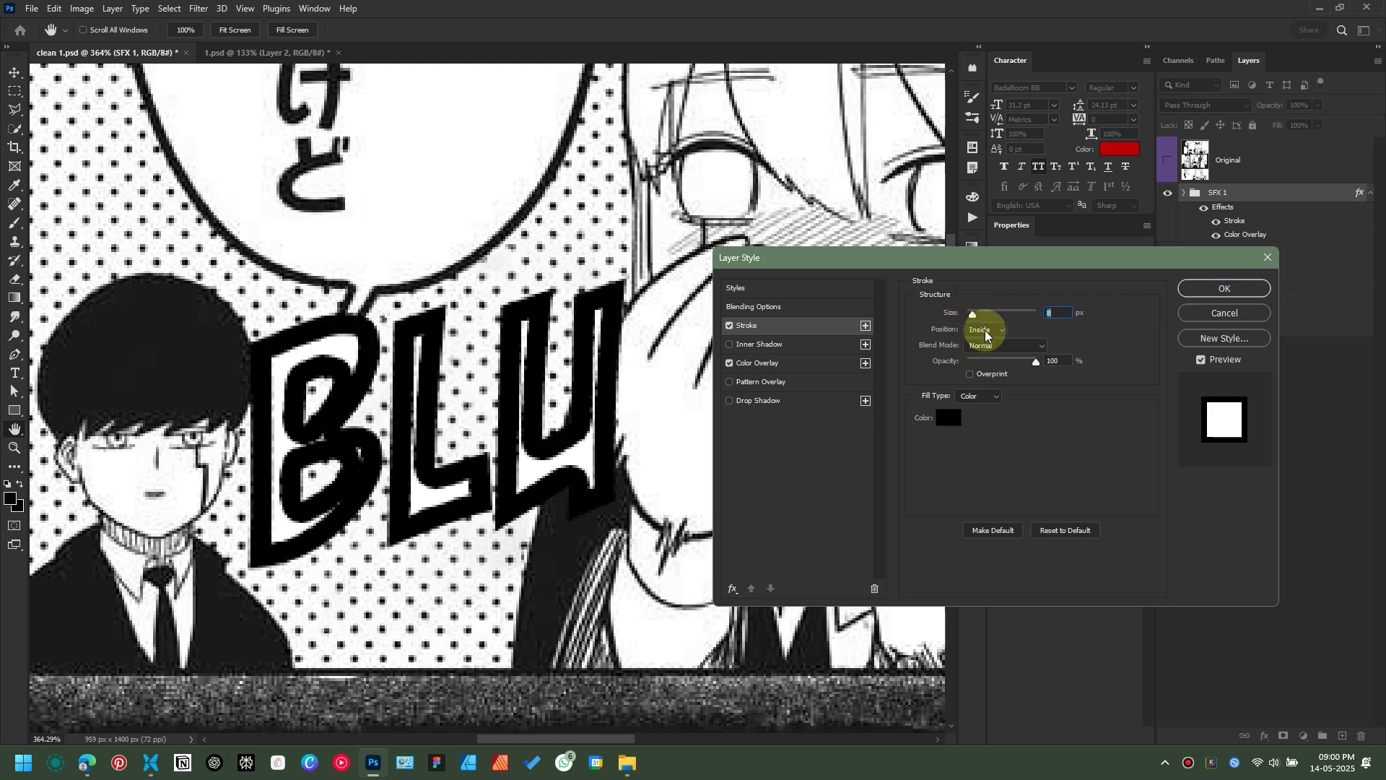
left_click(986, 332)
left_click(987, 343)
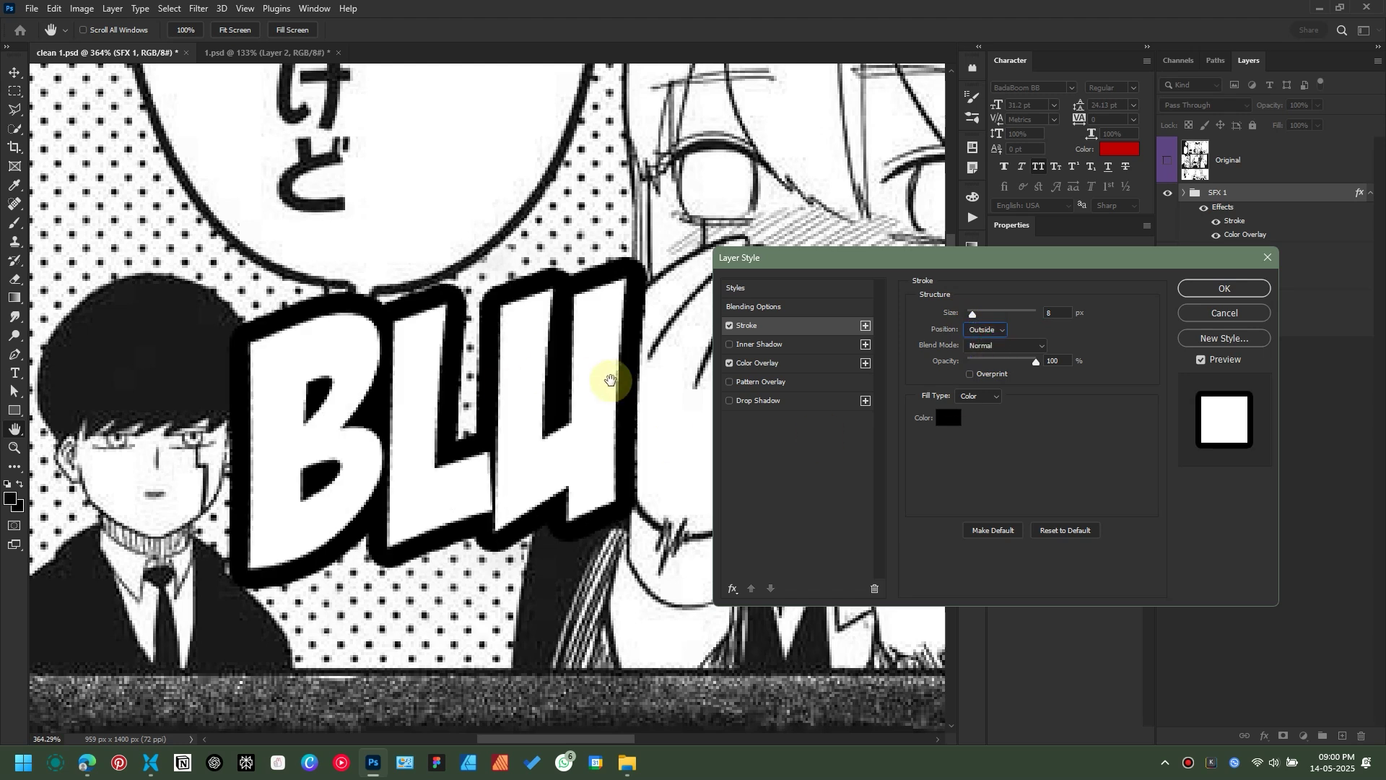
left_click_drag(976, 314, 972, 314)
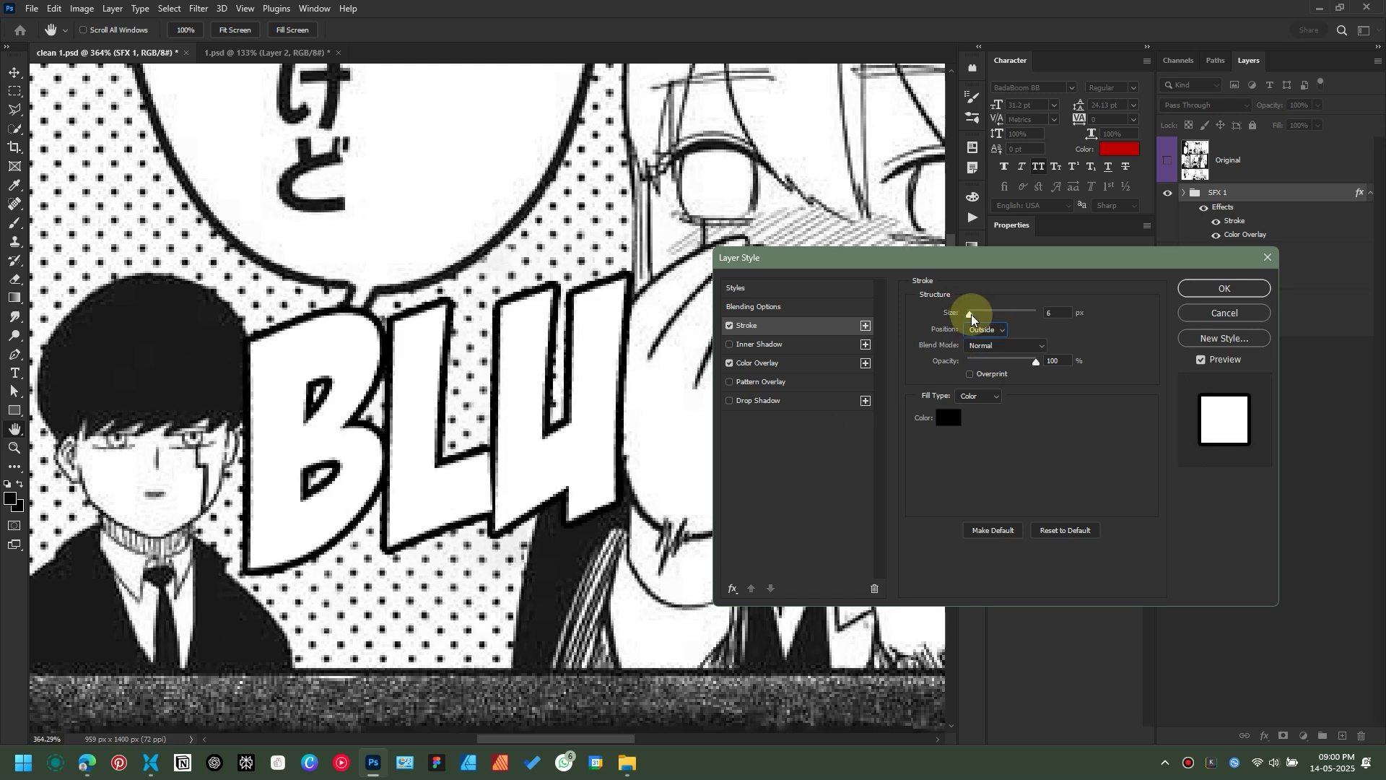
left_click(1194, 288)
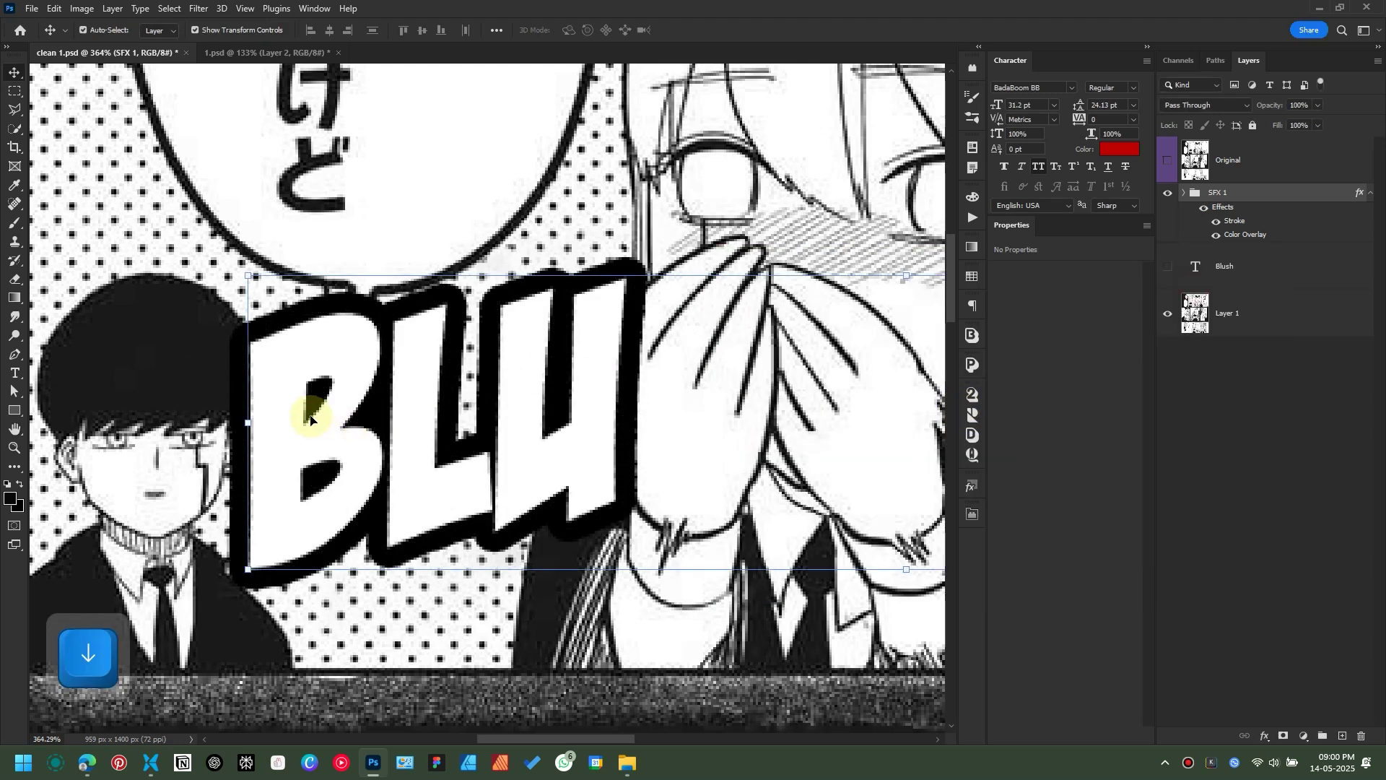
Step: Put the SFX 1 group inside a new group named Mask and add a layer mask to that group
scroll(310, 418, "down", 5)
scroll(604, 387, "up", 2)
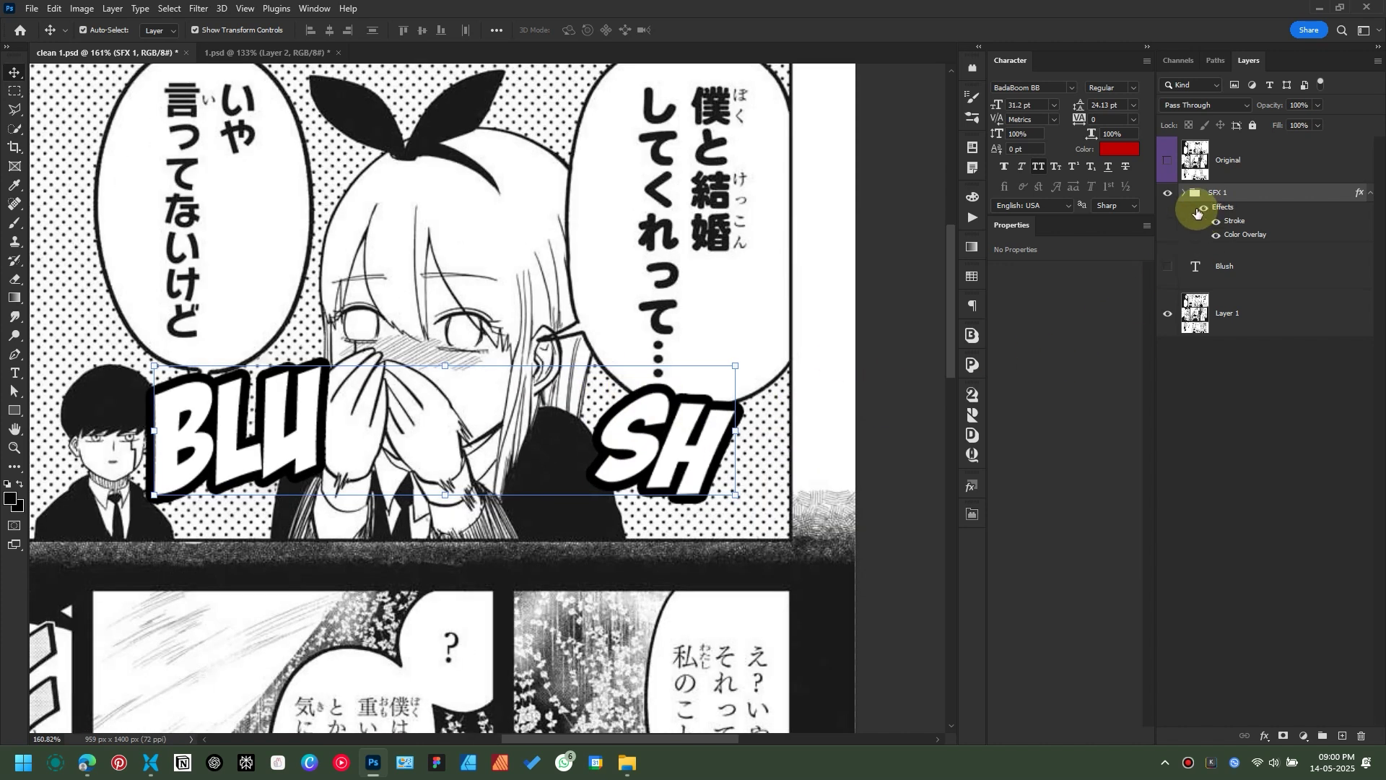
left_click(1370, 192)
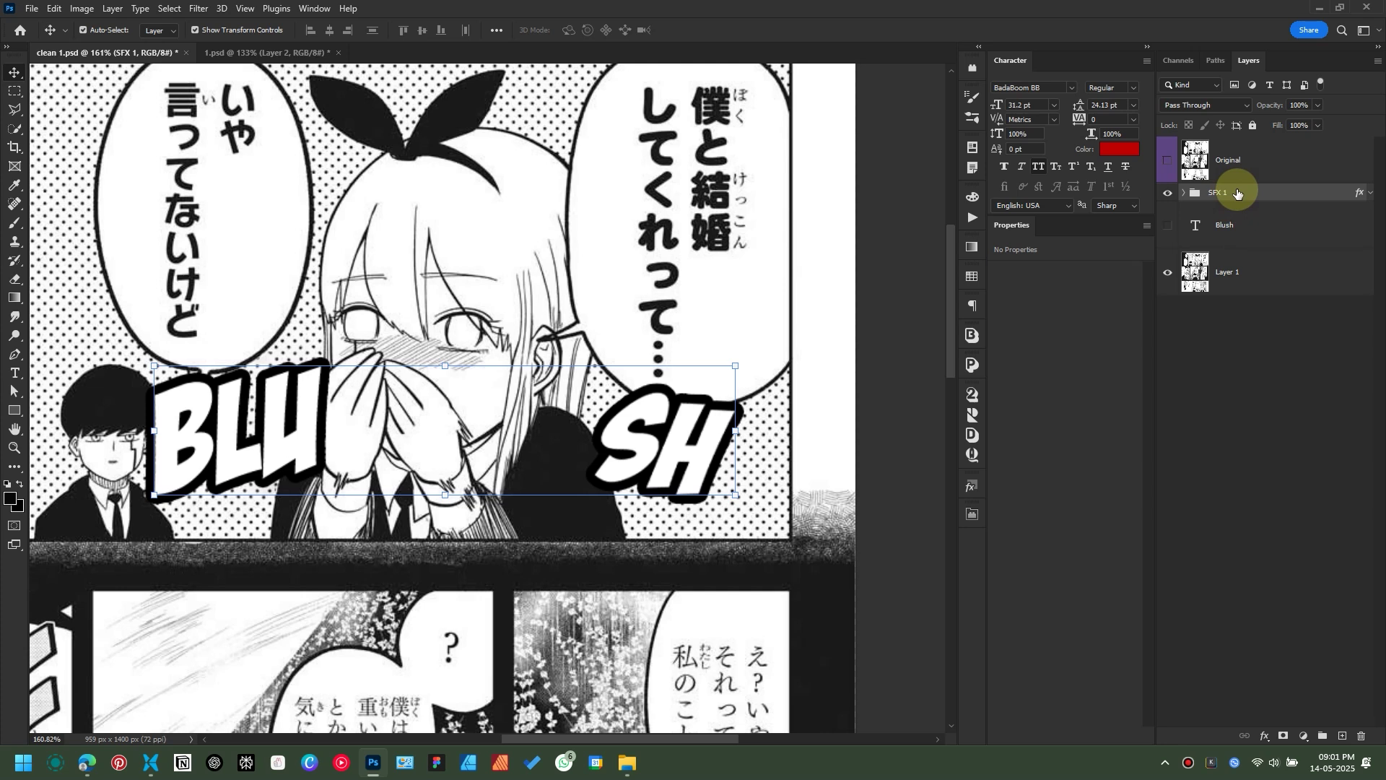
key("ctrl+g")
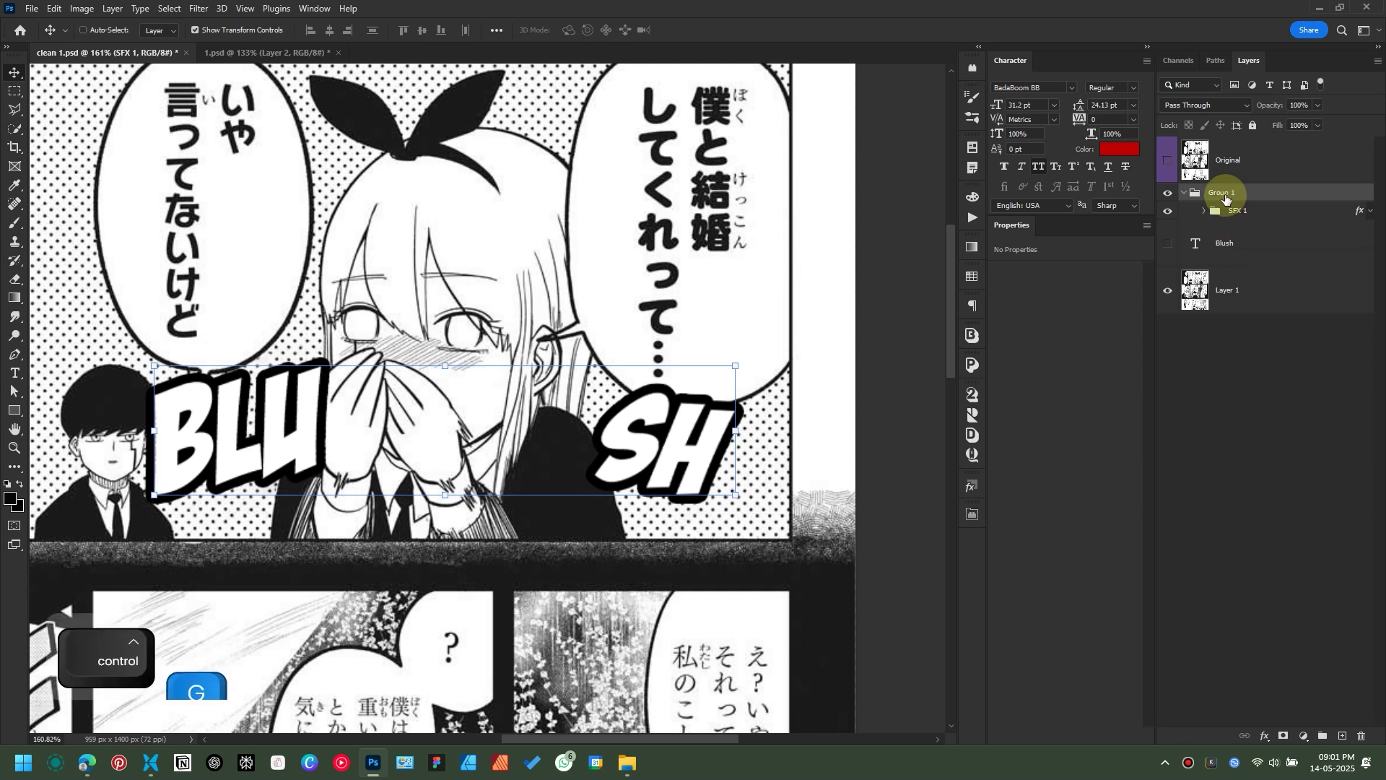
double_click(1222, 193)
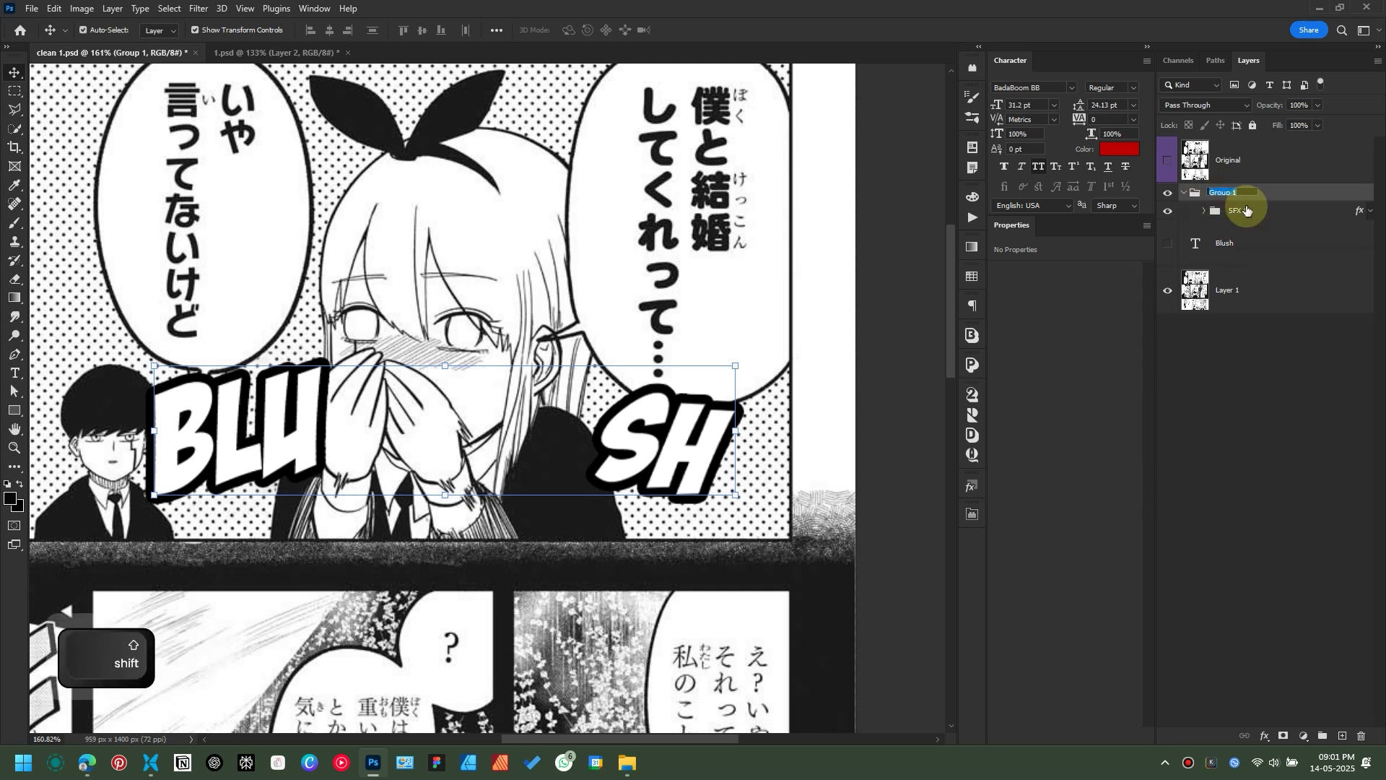
type("Ma")
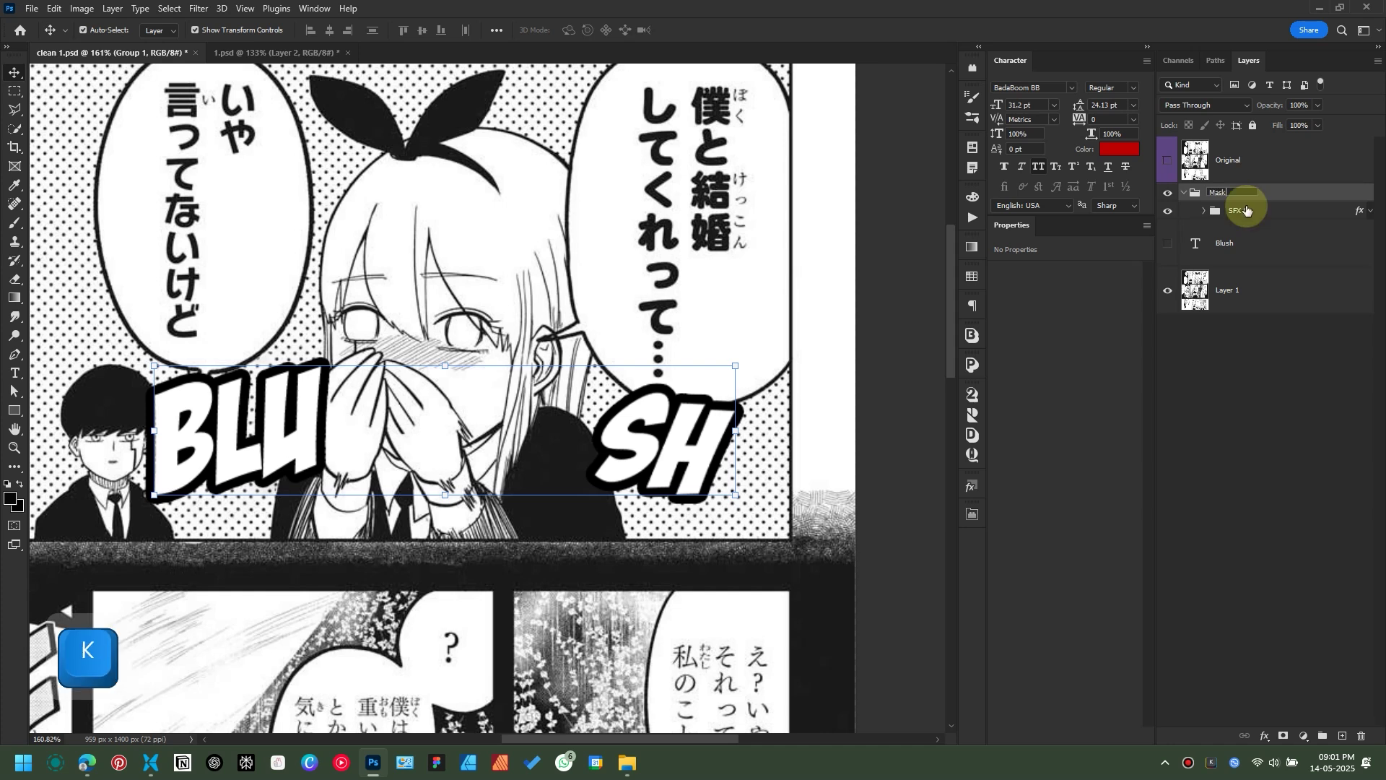
type("sk")
key("Return")
left_click(1184, 192)
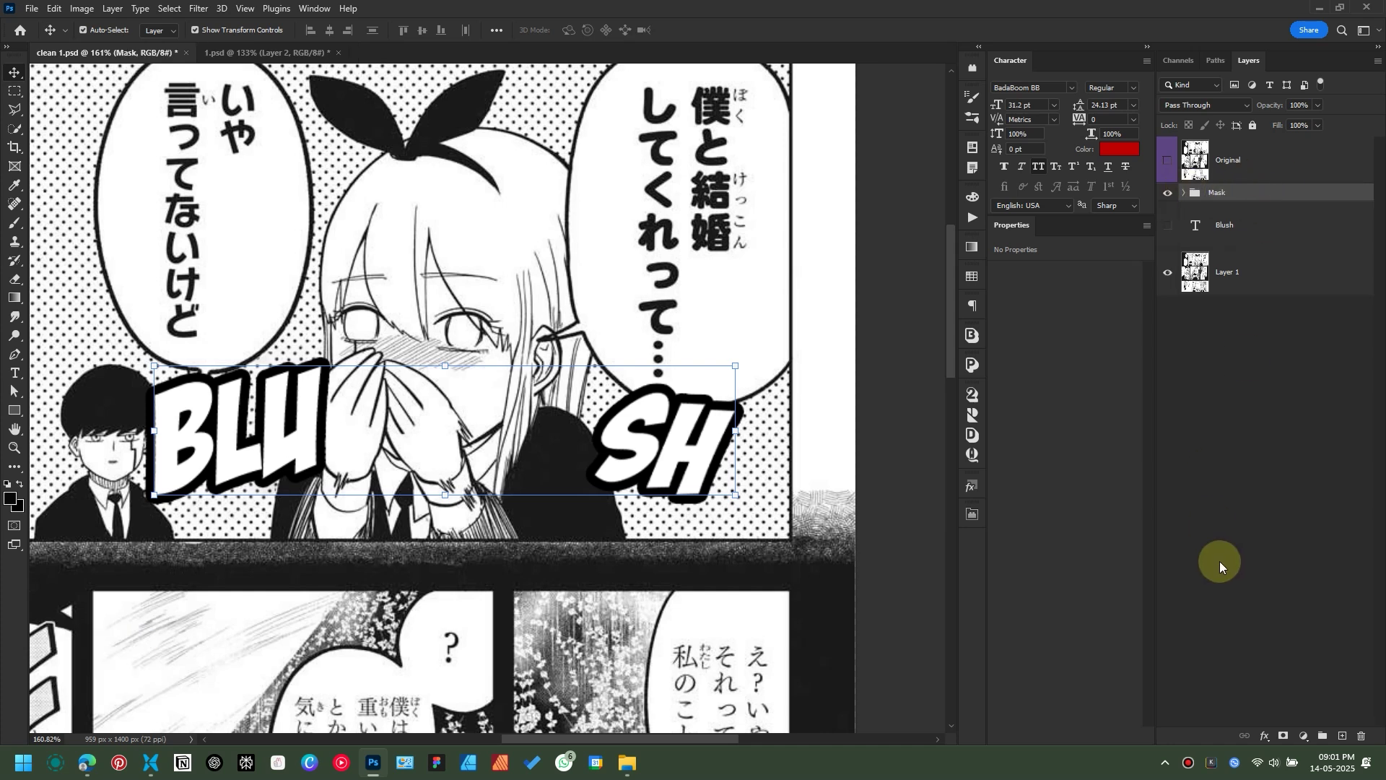
left_click(1283, 735)
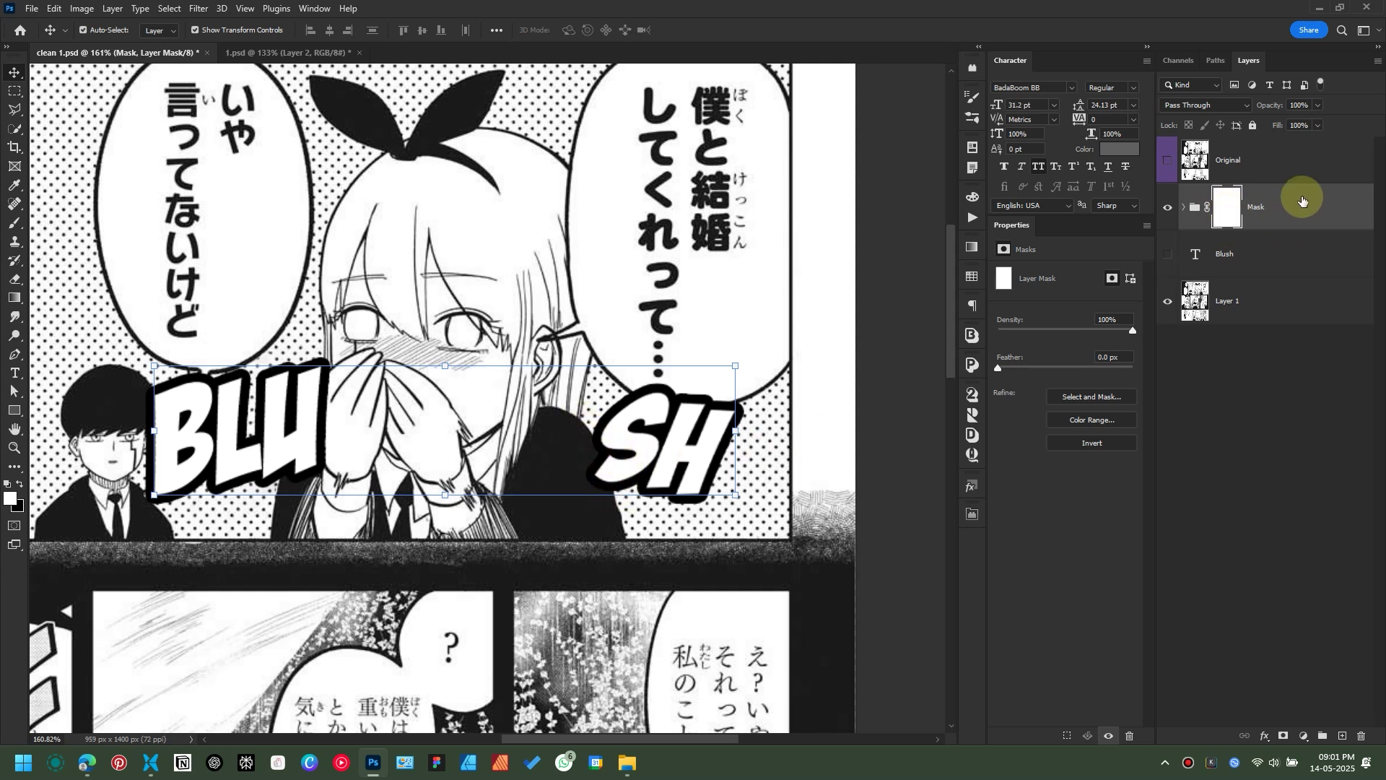
Step: Lower the Mask group's opacity to 68% so the artwork underneath shows through the SH lettering
left_click(1308, 217)
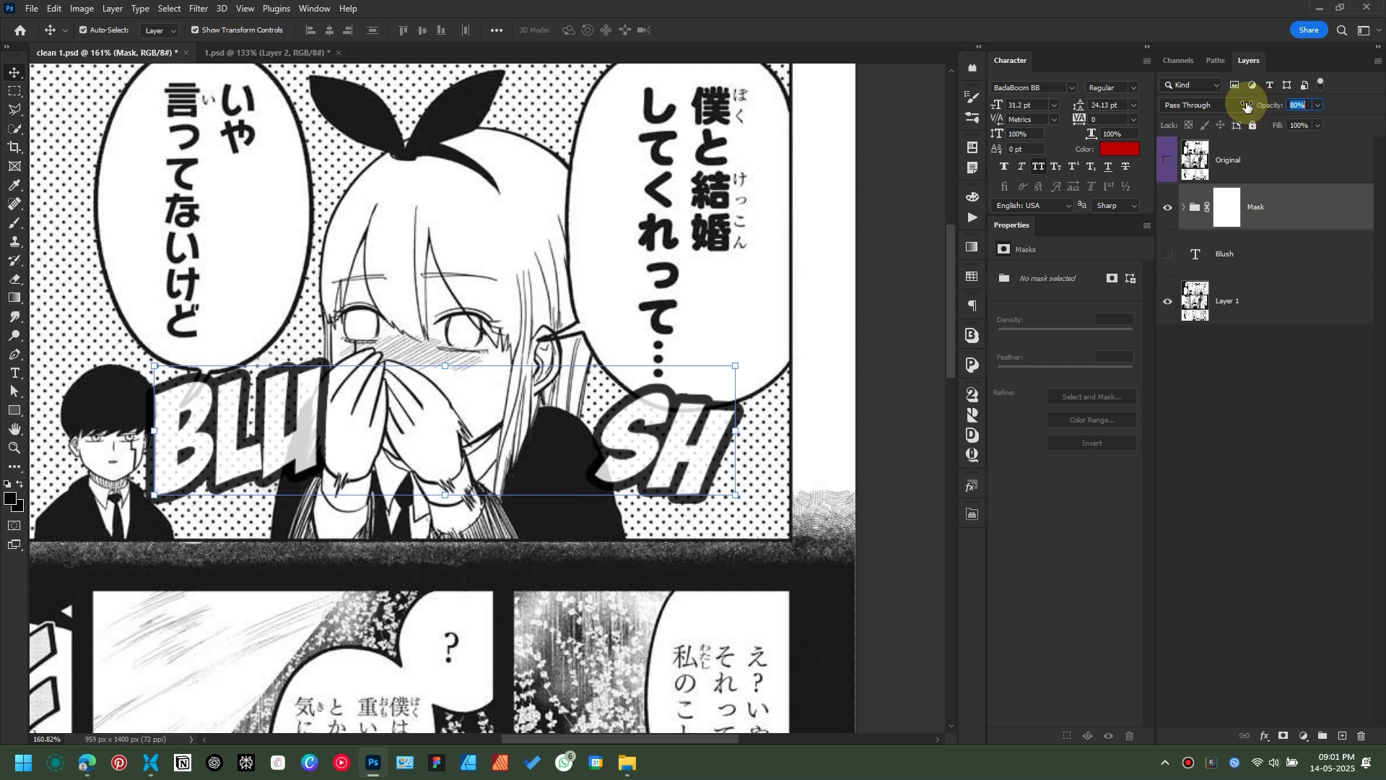
left_click_drag(1247, 106, 1242, 106)
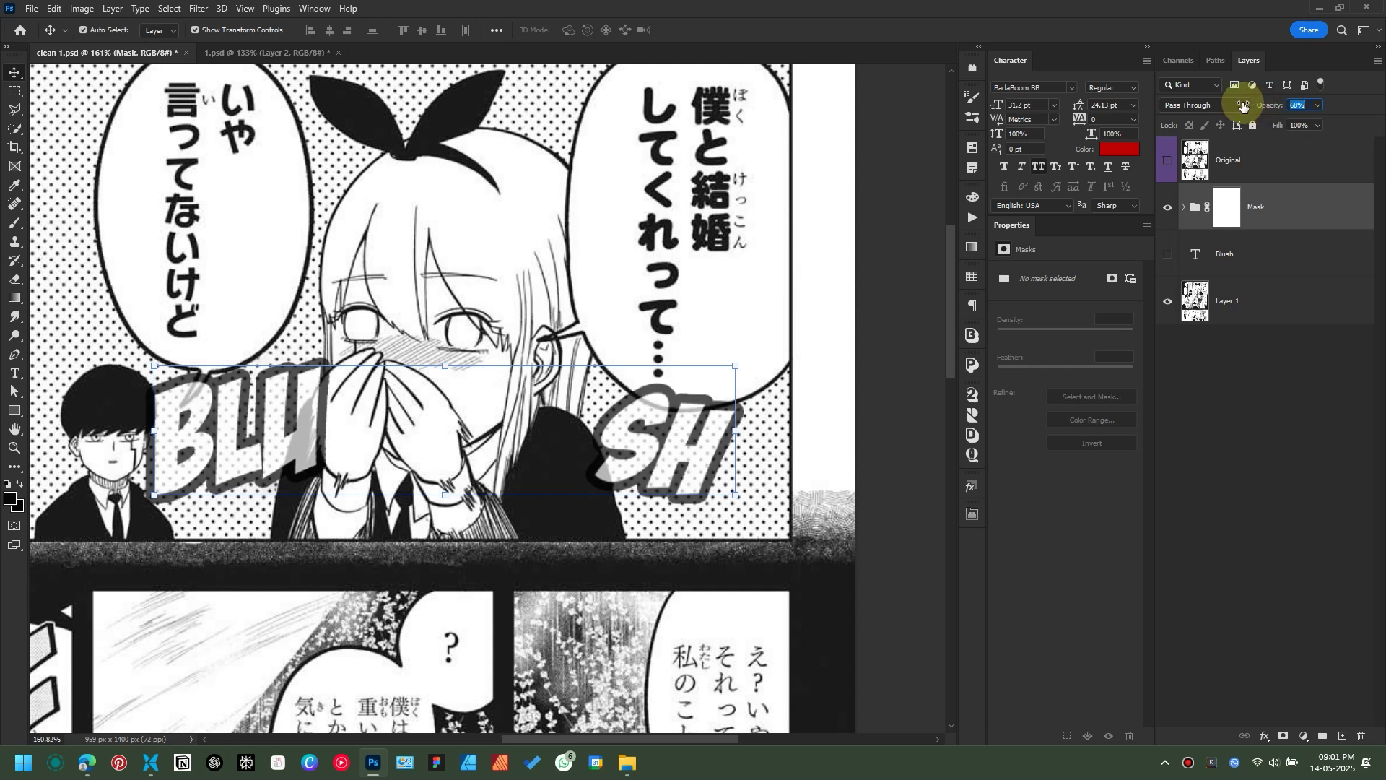
scroll(649, 464, "up", 5)
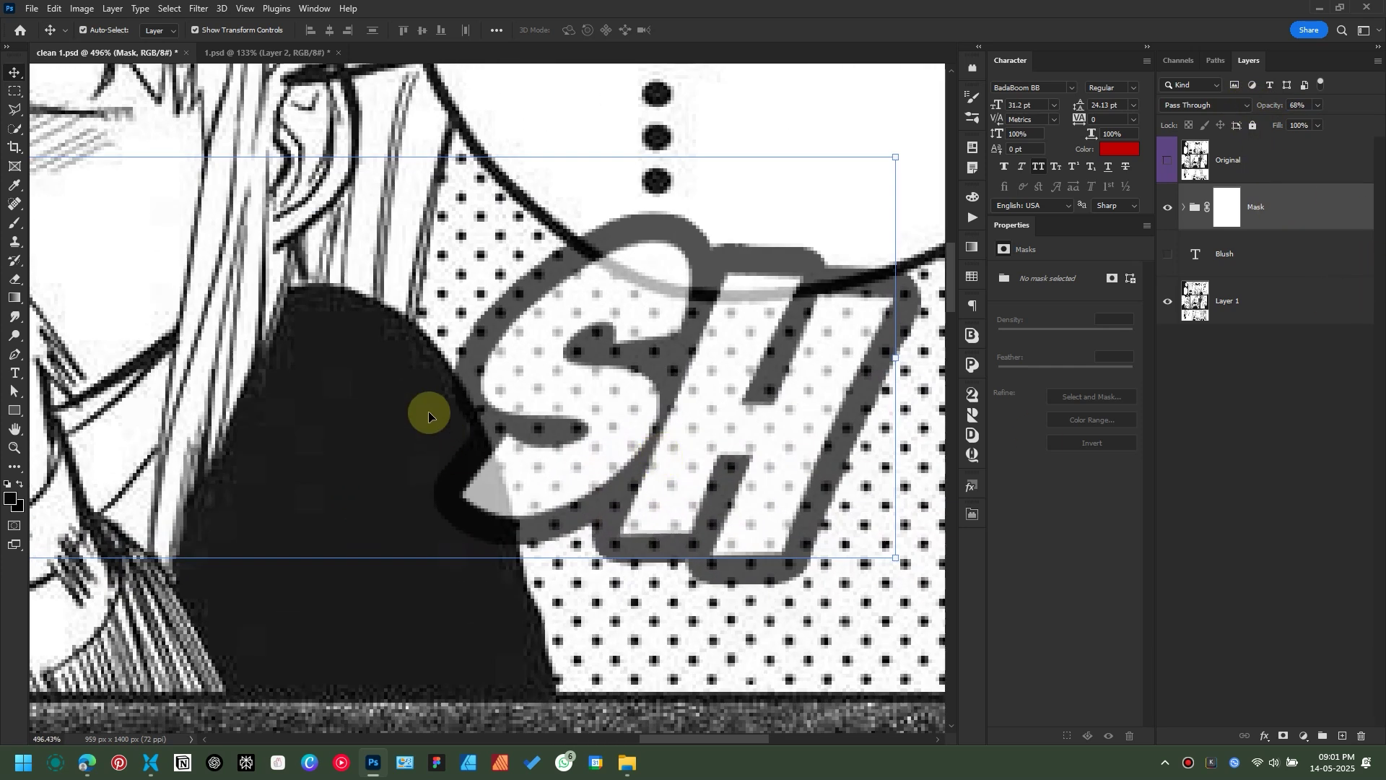
Step: Choose the Brush tool with a Hard Round tip and set its opacity to 100%
left_click(14, 221)
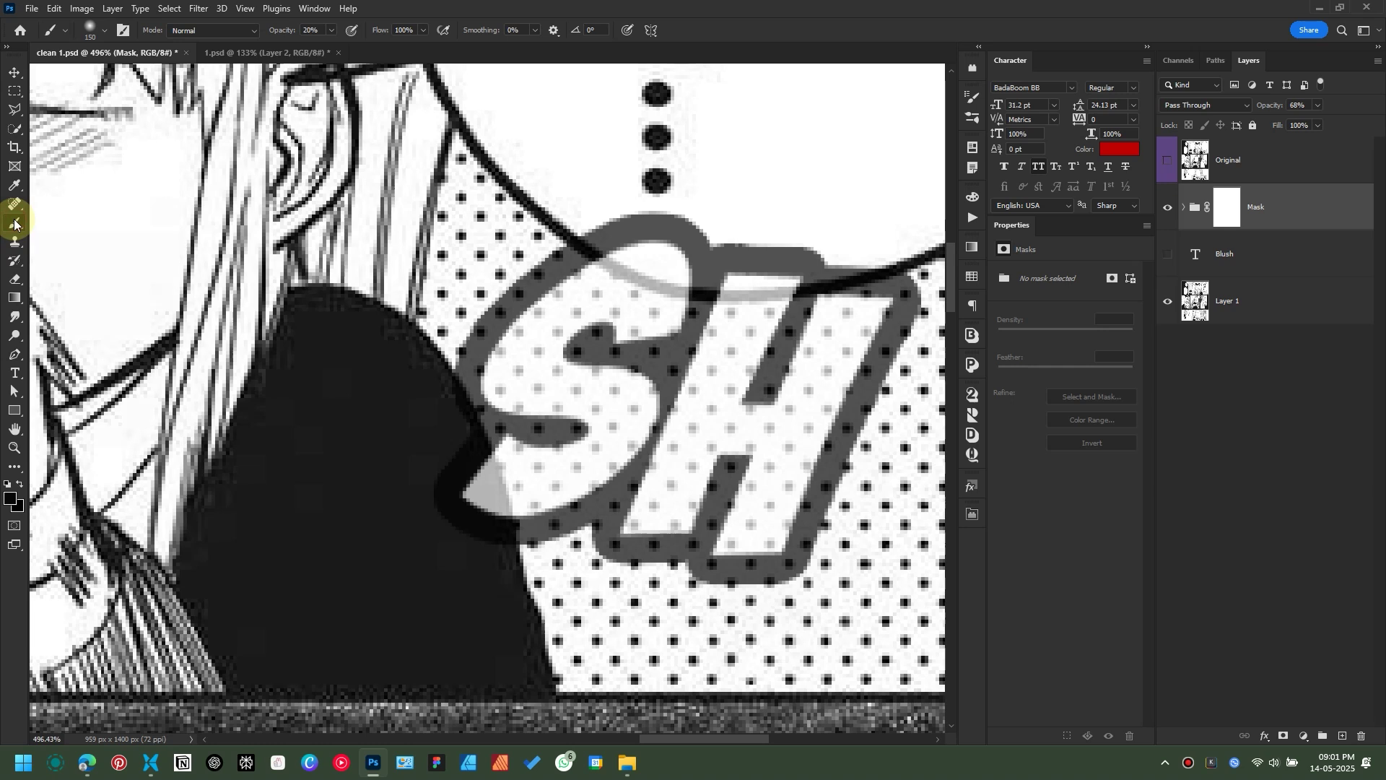
left_click(107, 32)
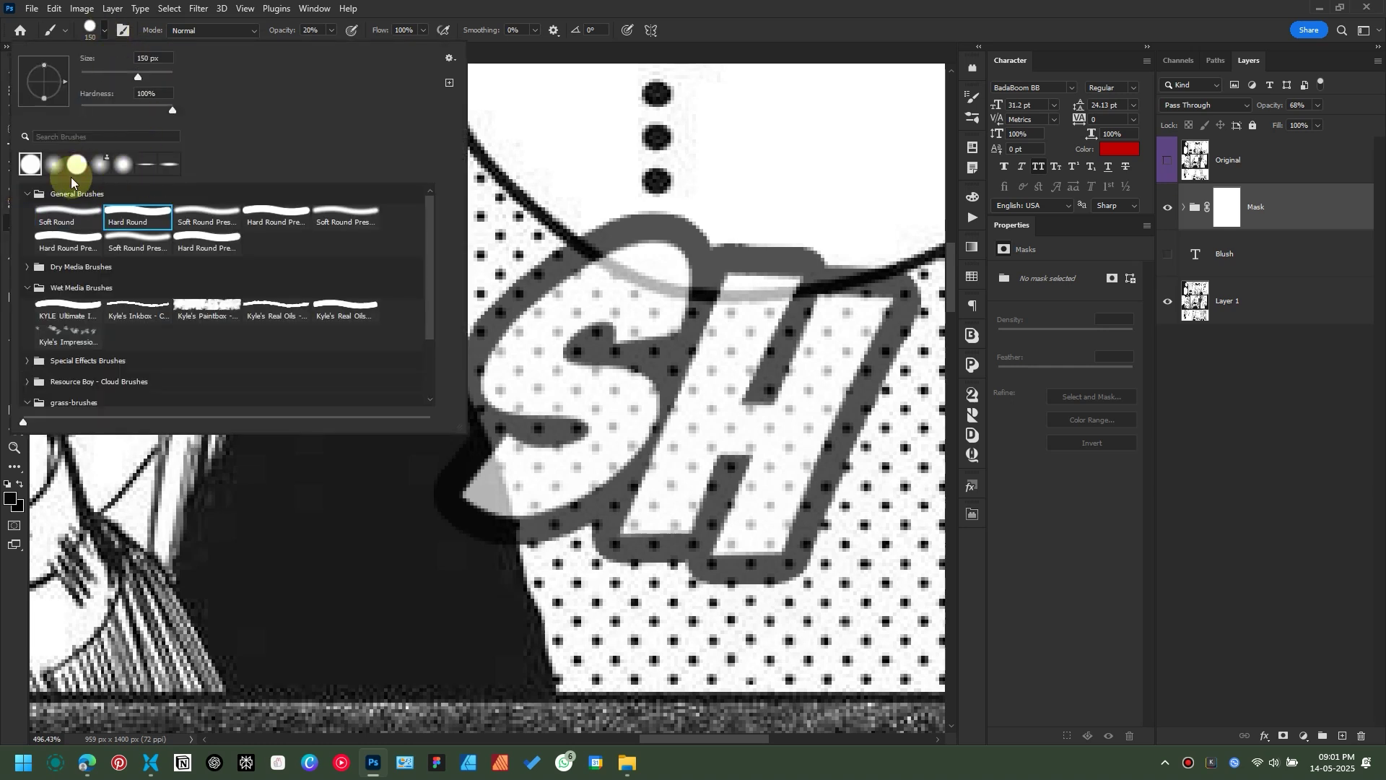
left_click(469, 161)
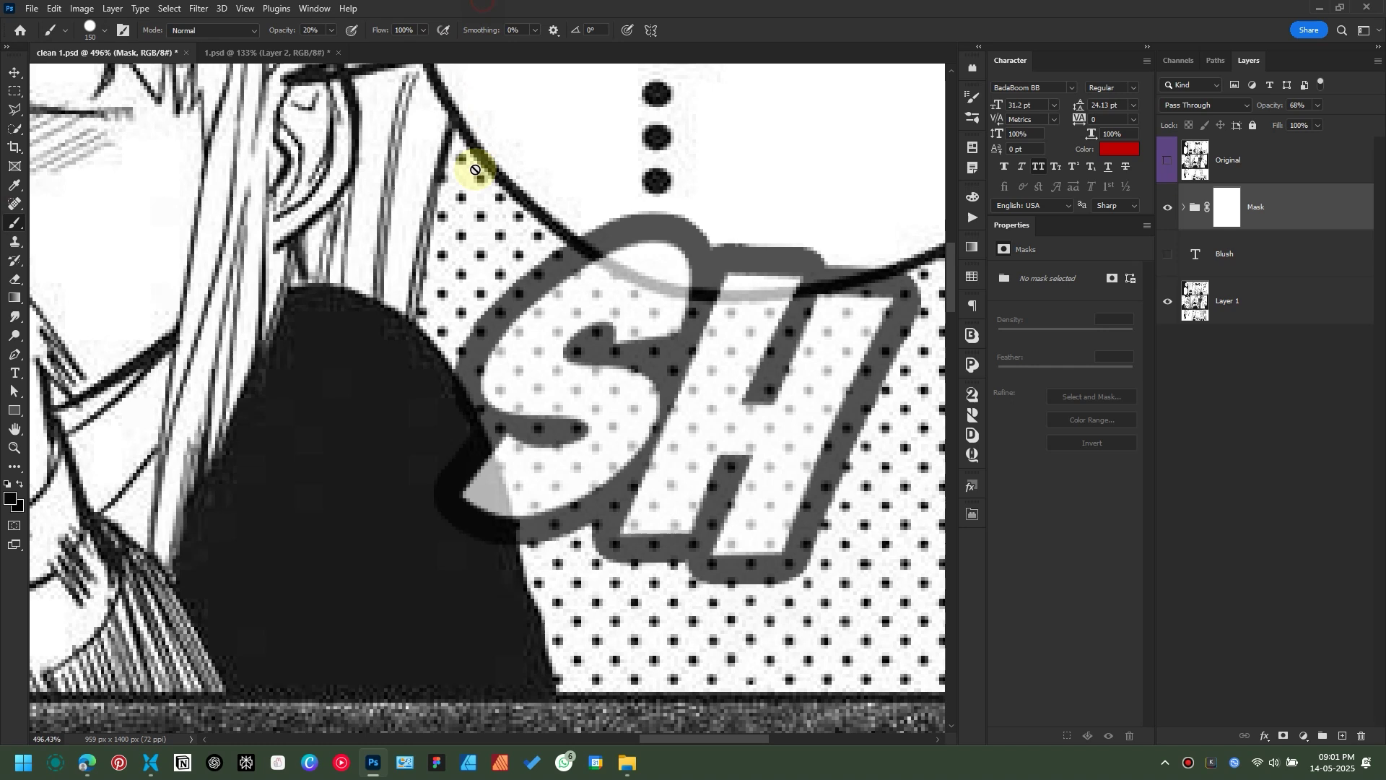
left_click_drag(273, 34, 349, 31)
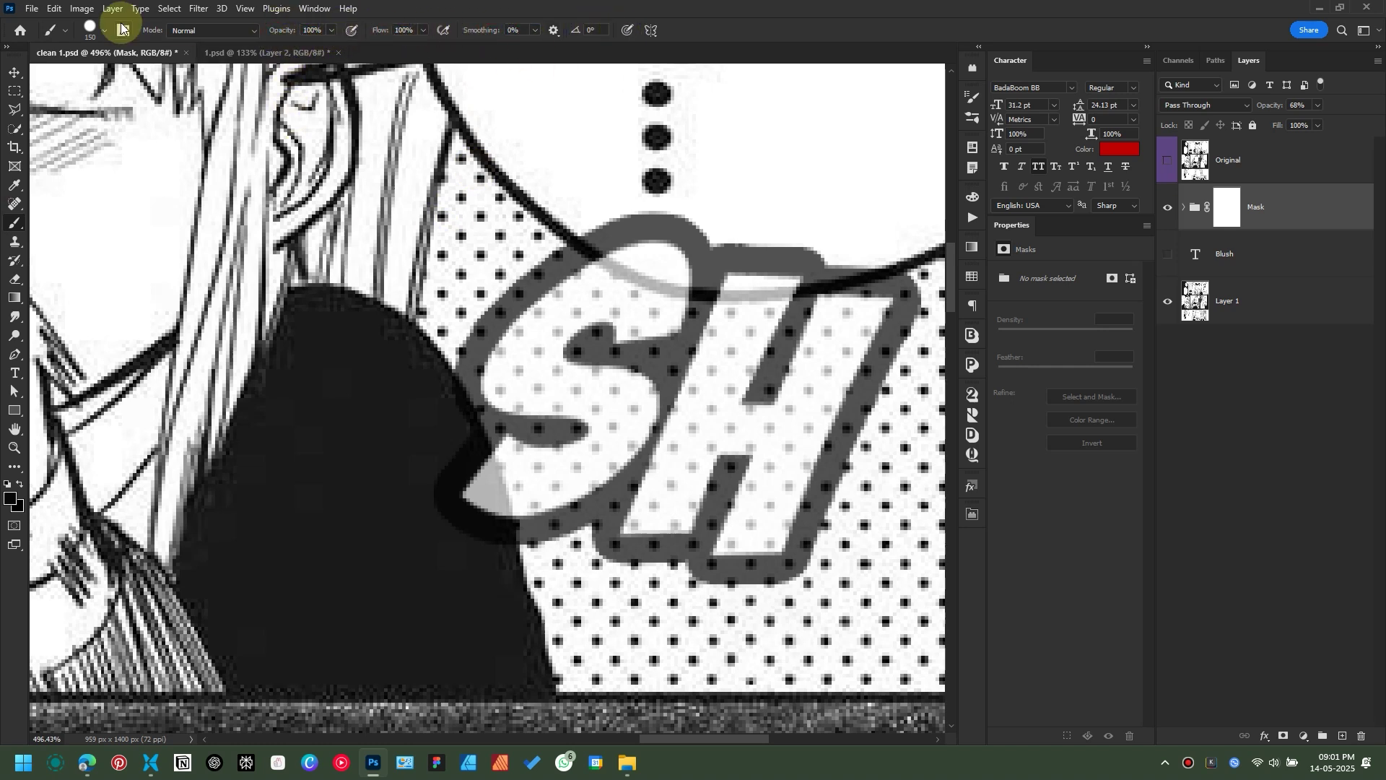
Step: Target the Mask group's layer mask and shrink the brush to about 15 px
left_click(1226, 208)
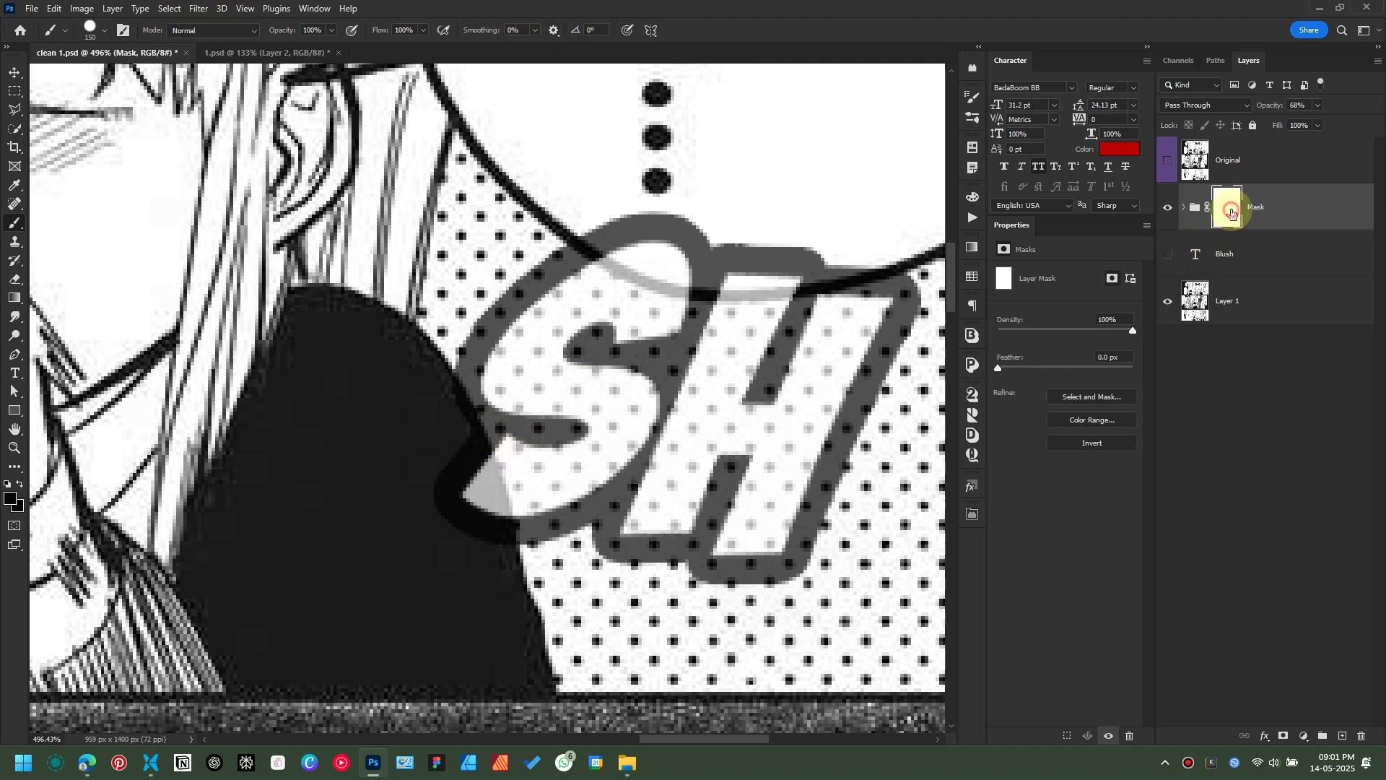
key("x")
key("bracketleft")
key("bracketleft")
key("bracketleft")
key("bracketleft")
key("bracketleft")
key("bracketleft")
key("bracketleft")
key("bracketleft")
key("bracketleft")
key("bracketleft")
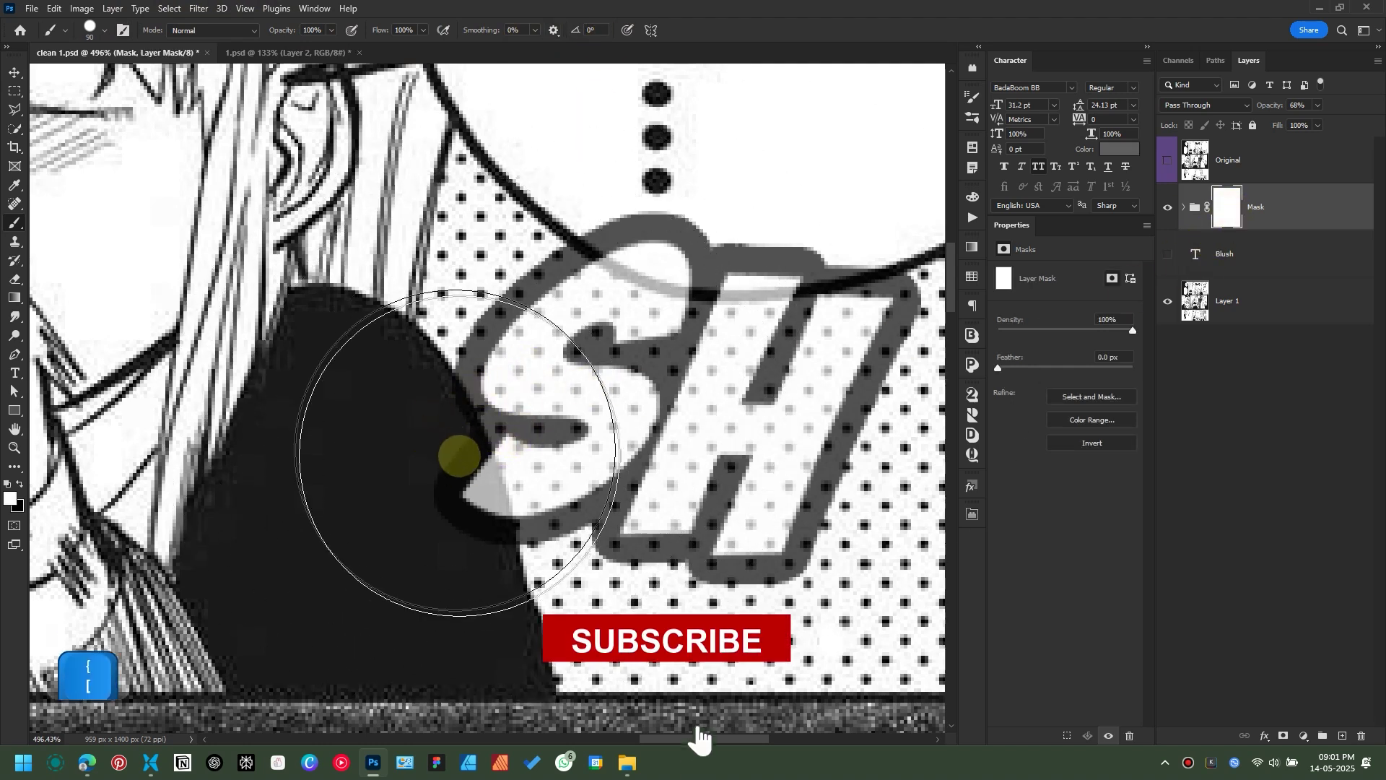
key("bracketleft")
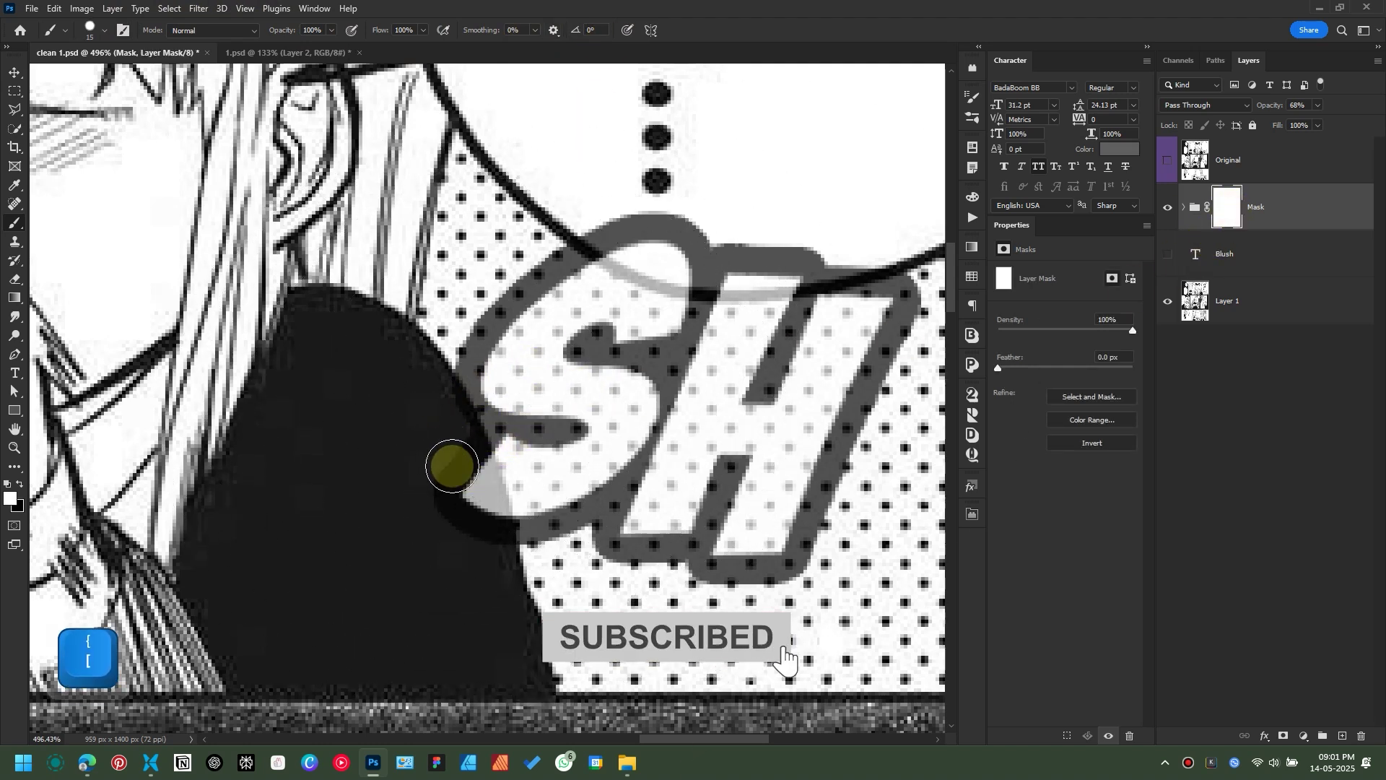
Step: Set the foreground color to black with white as the background color
left_click(13, 505)
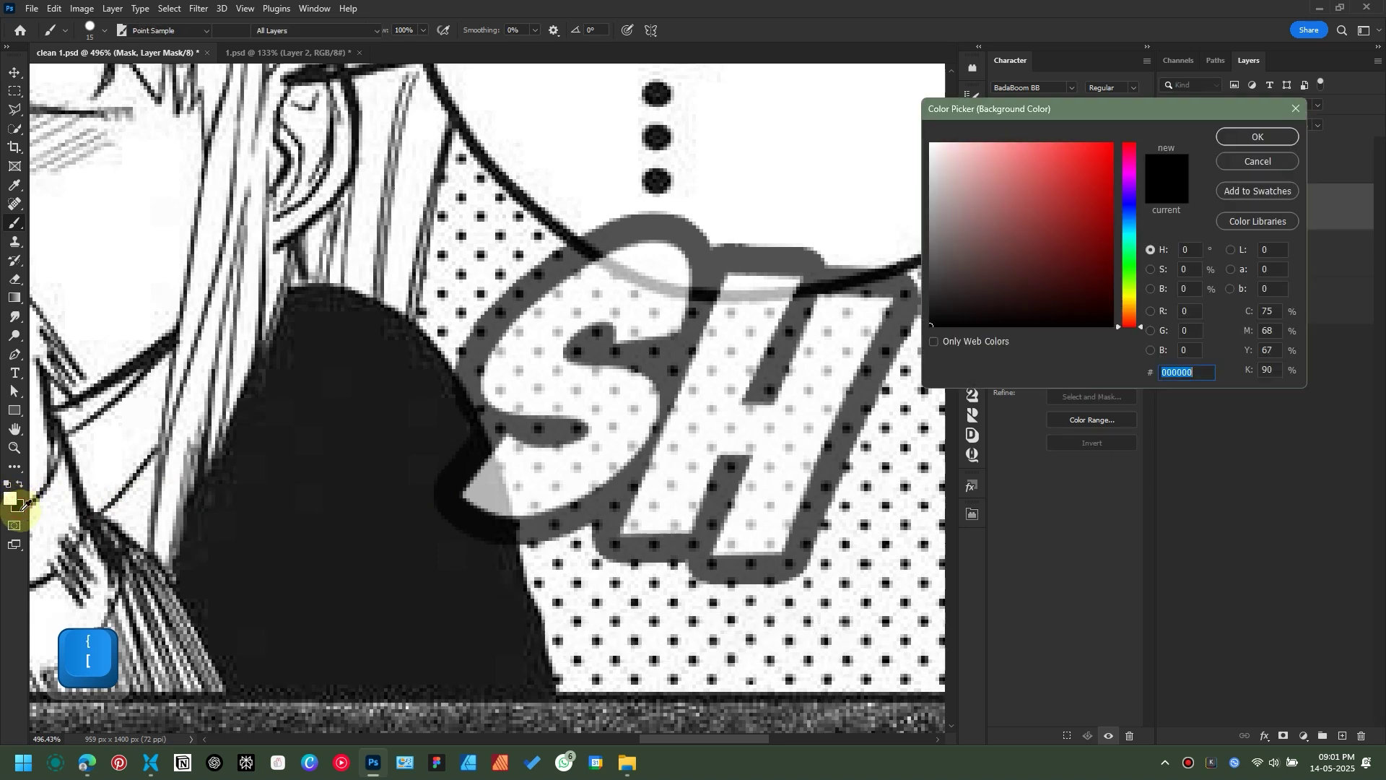
left_click(1233, 159)
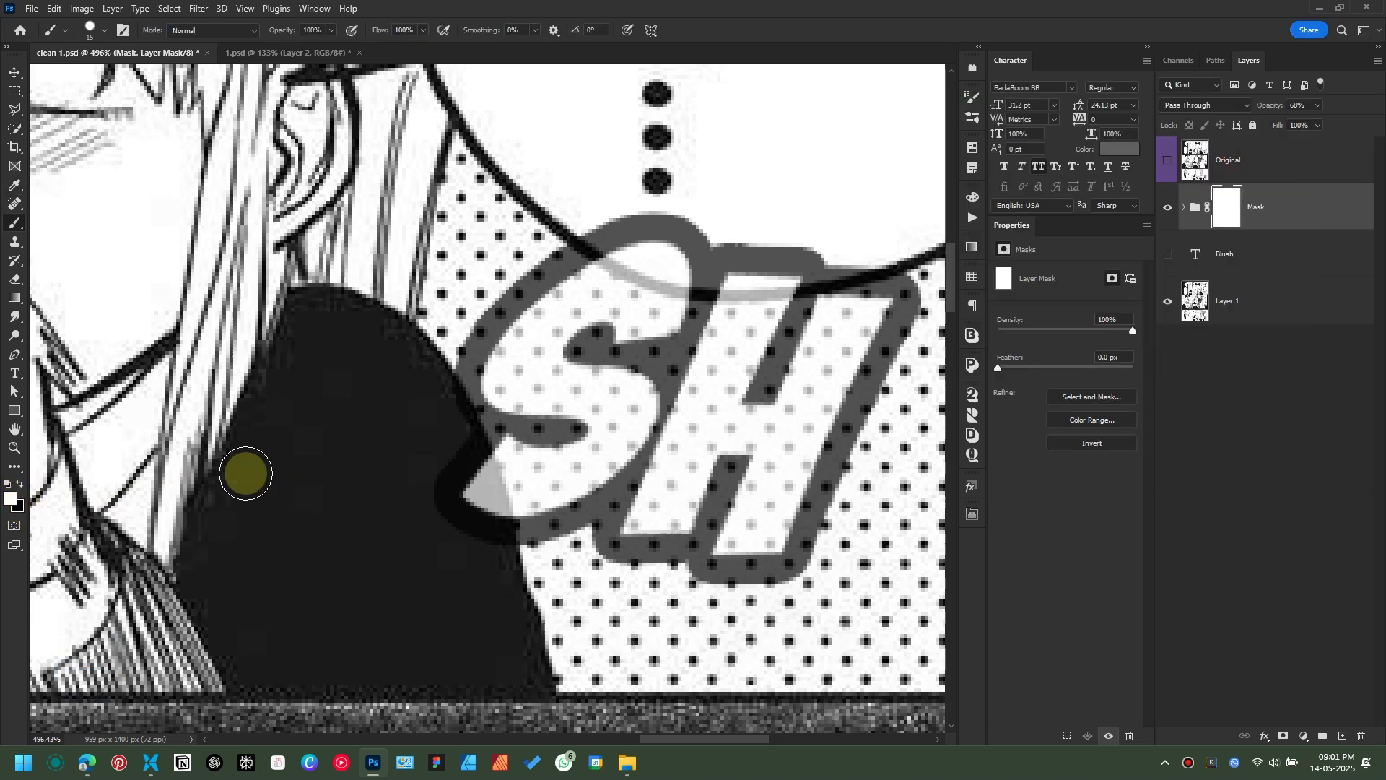
key("d")
key("x")
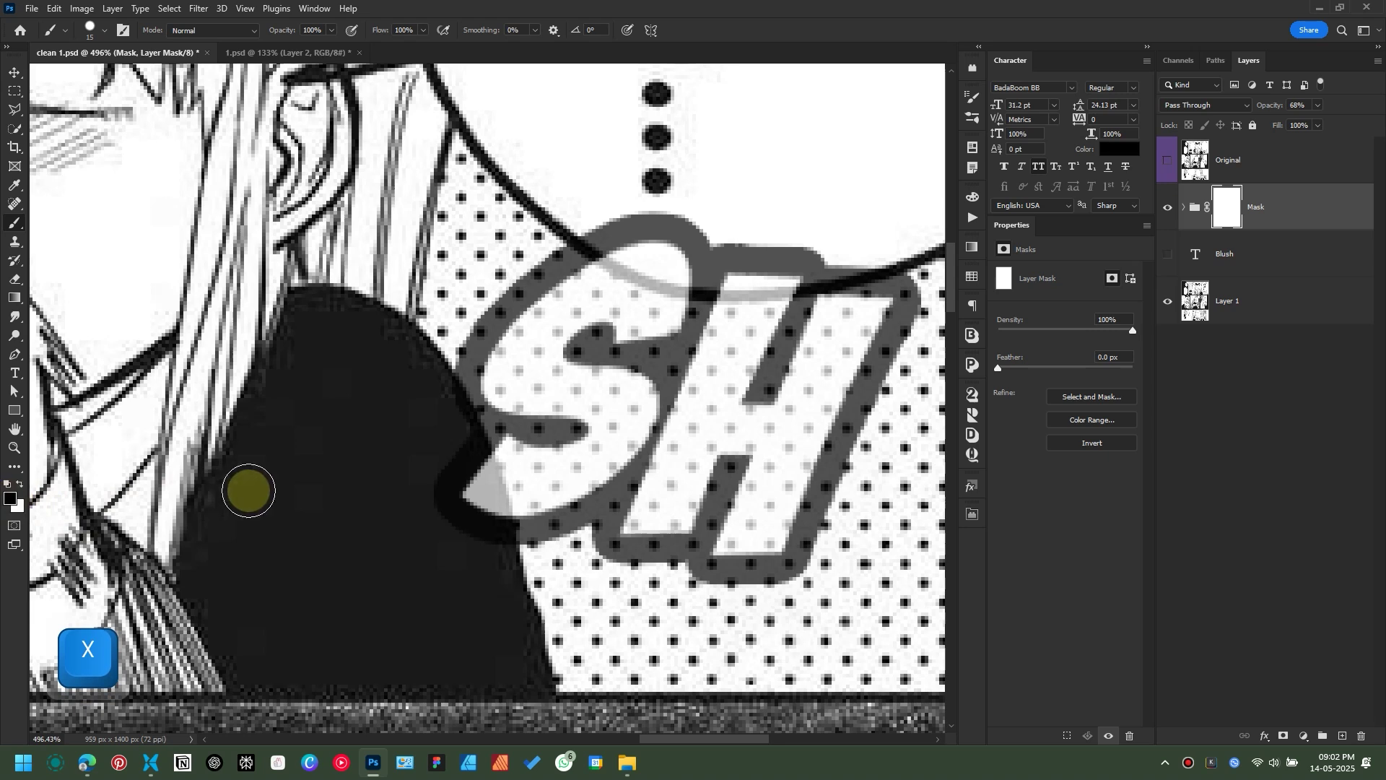
Step: Paint black on the Mask group's mask to hide the S where it overlaps the girl's dark shoulder
scroll(477, 459, "up", 2)
left_click_drag(414, 374, 489, 523)
scroll(408, 387, "down", 2)
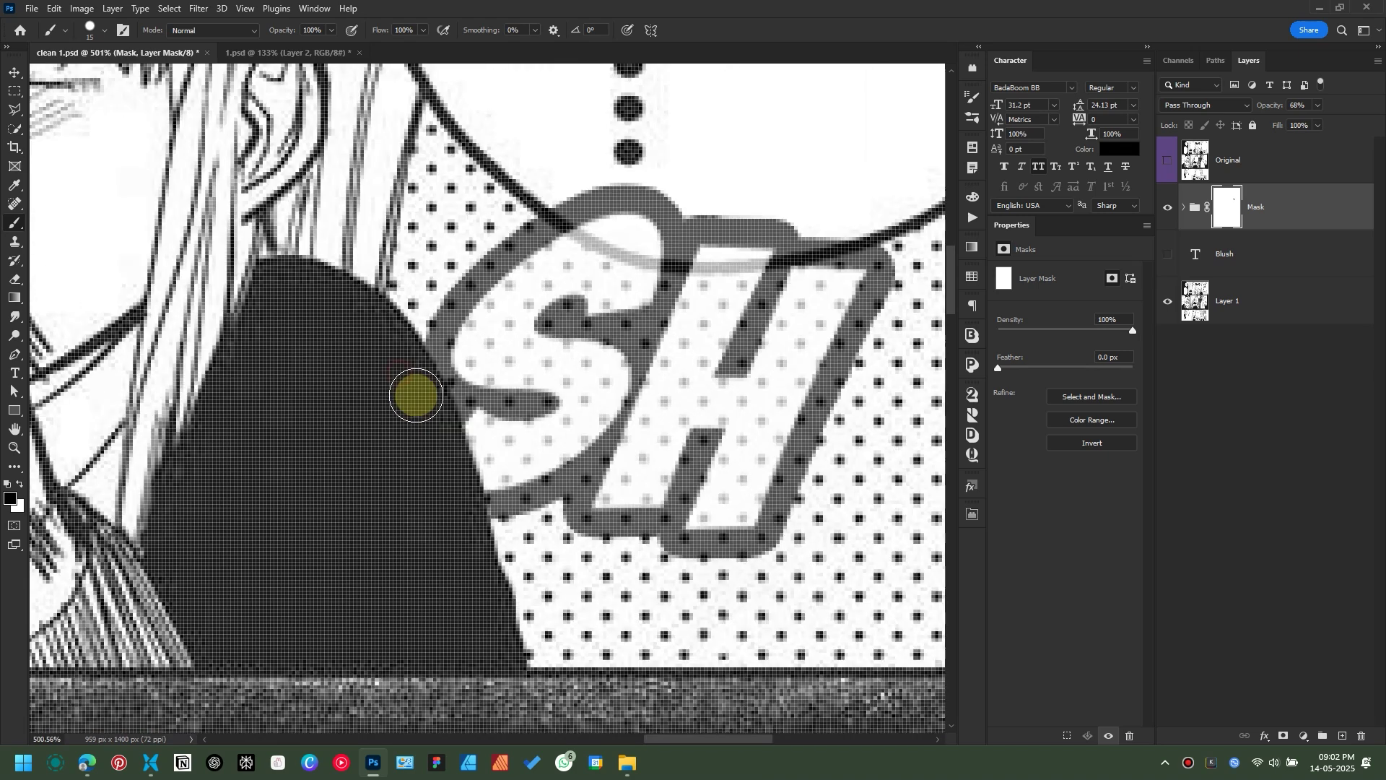
Step: Set the Mask group's opacity to 72% and mask the U where it overlaps the girl's hand and sleeve
scroll(491, 535, "down", 5)
left_click_drag(1267, 106, 1303, 106)
left_click_drag(289, 469, 693, 411)
scroll(541, 361, "up", 2)
left_click_drag(1269, 105, 1247, 104)
scroll(514, 311, "up", 4)
mouse_move(557, 267)
left_mouse_down()
mouse_move(396, 566)
mouse_move(415, 431)
left_mouse_up()
left_click_drag(433, 433, 356, 633)
key("x")
mouse_move(353, 349)
left_mouse_down()
mouse_move(297, 550)
mouse_move(245, 600)
left_mouse_up()
scroll(535, 448, "down", 2)
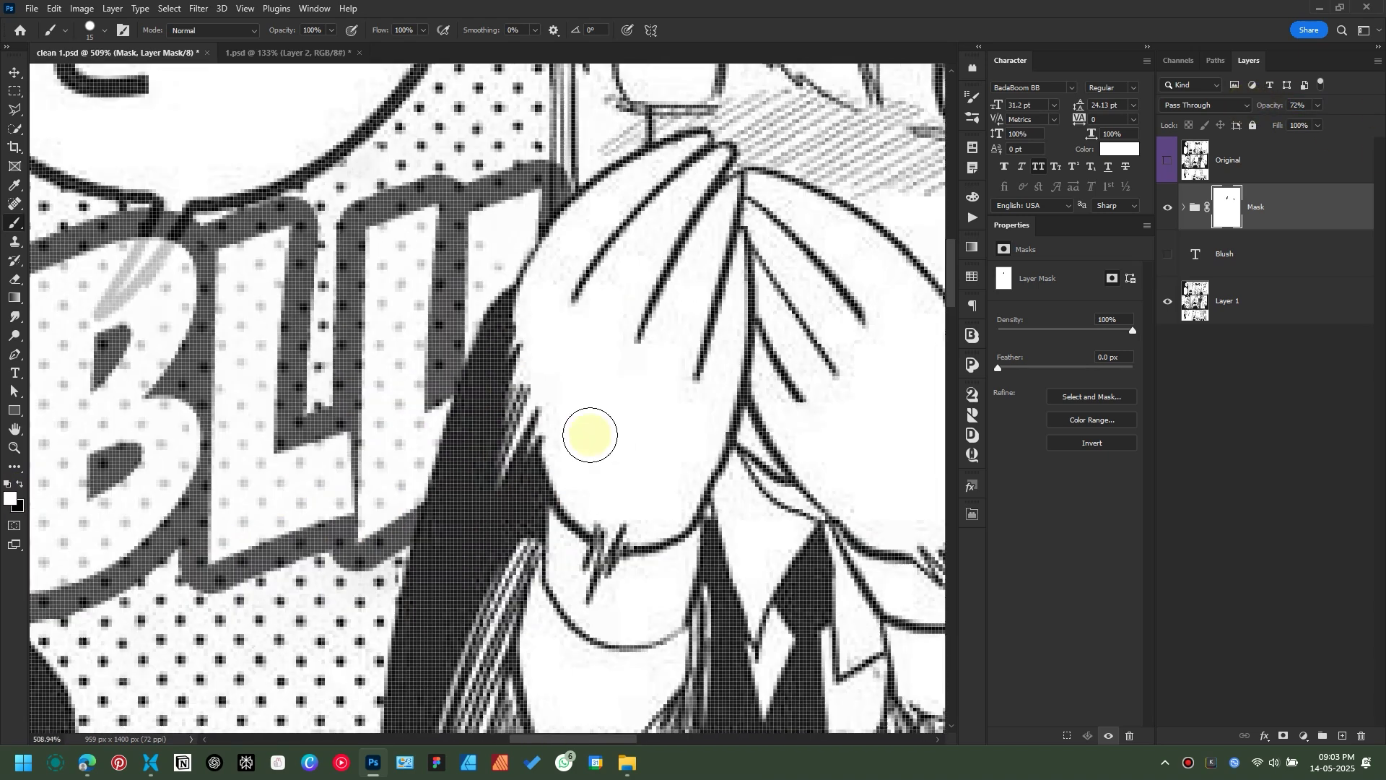
Step: Shrink the brush further and paint black on the mask to reveal the speech bubble's tail over the B
left_click_drag(347, 397, 729, 509)
scroll(729, 509, "up", 1)
key("x")
scroll(319, 455, "up", 1)
key("[")
key("[")
key("[")
key("[")
scroll(548, 289, "up", 1)
left_click_drag(532, 307, 426, 431)
key("[")
key("[")
key("[")
left_click_drag(448, 415, 535, 237)
Step: Lower the Mask group's opacity to 64% and touch up the mask edges with small black strokes
scroll(536, 237, "down", 3)
scroll(649, 377, "up", 3)
left_click_drag(650, 377, 644, 390)
scroll(350, 356, "down", 4)
mouse_move(1268, 106)
left_mouse_down()
mouse_move(1296, 105)
mouse_move(1242, 105)
left_mouse_up()
scroll(597, 380, "up", 4)
left_click_drag(447, 336, 456, 345)
key("v")
scroll(657, 303, "down", 5)
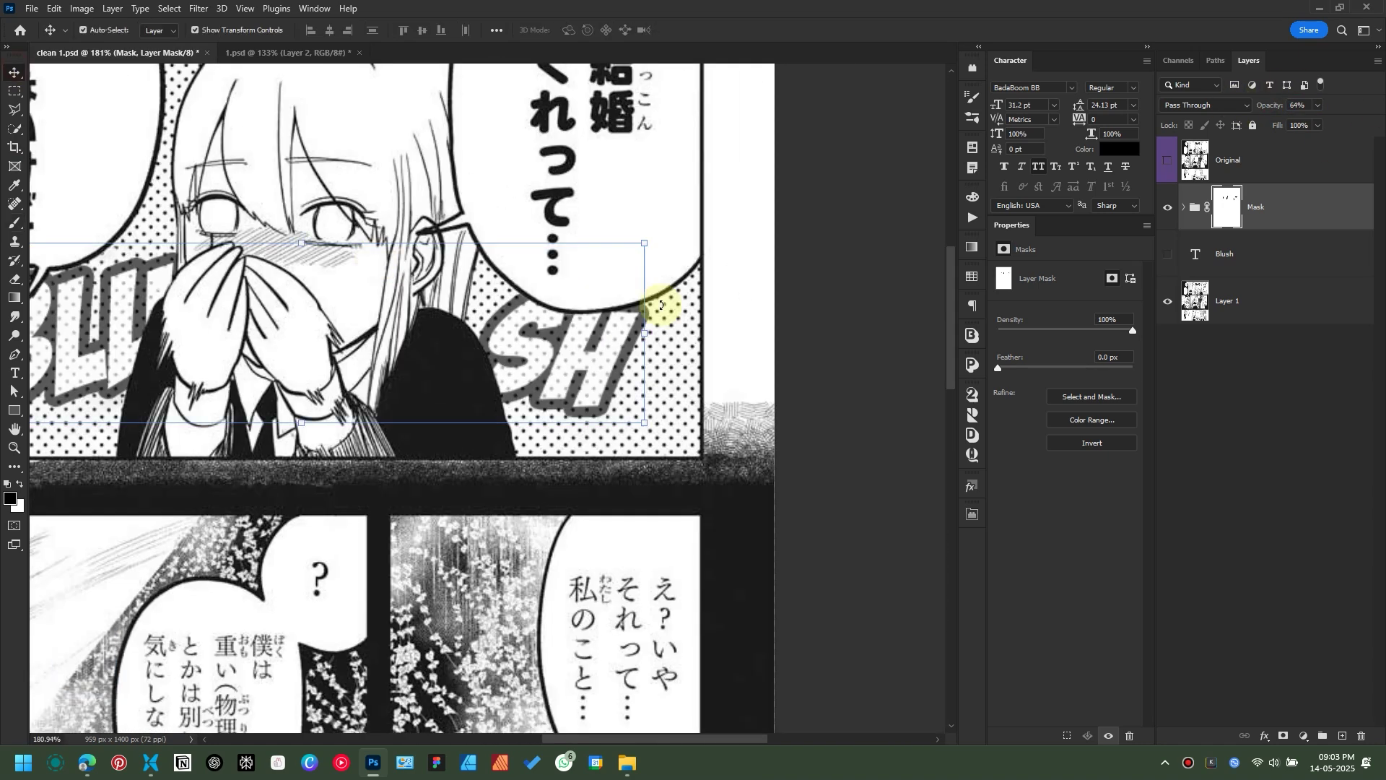
Step: Save the document with the masked BLUSH effect and deselect the layers
left_click_drag(747, 232, 830, 238)
key("ctrl+0")
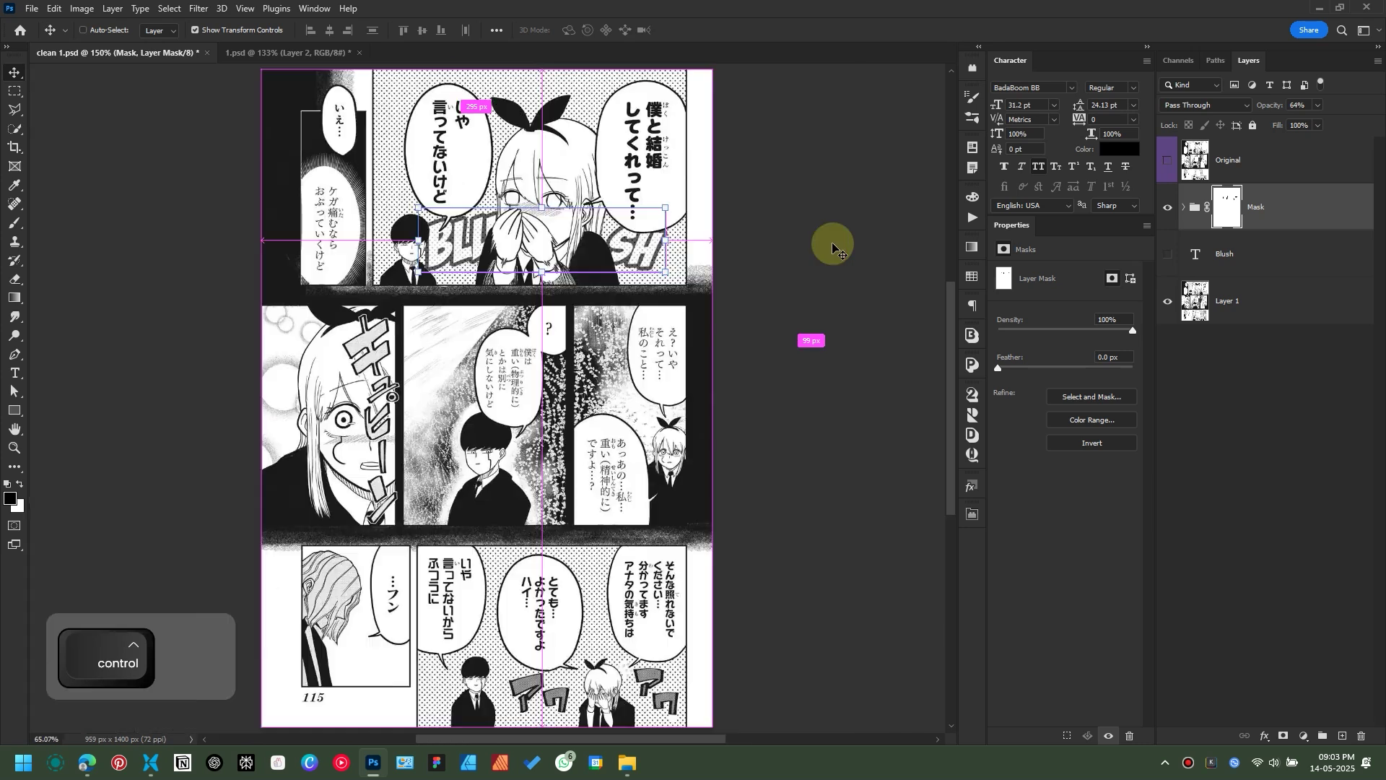
key("ctrl+s")
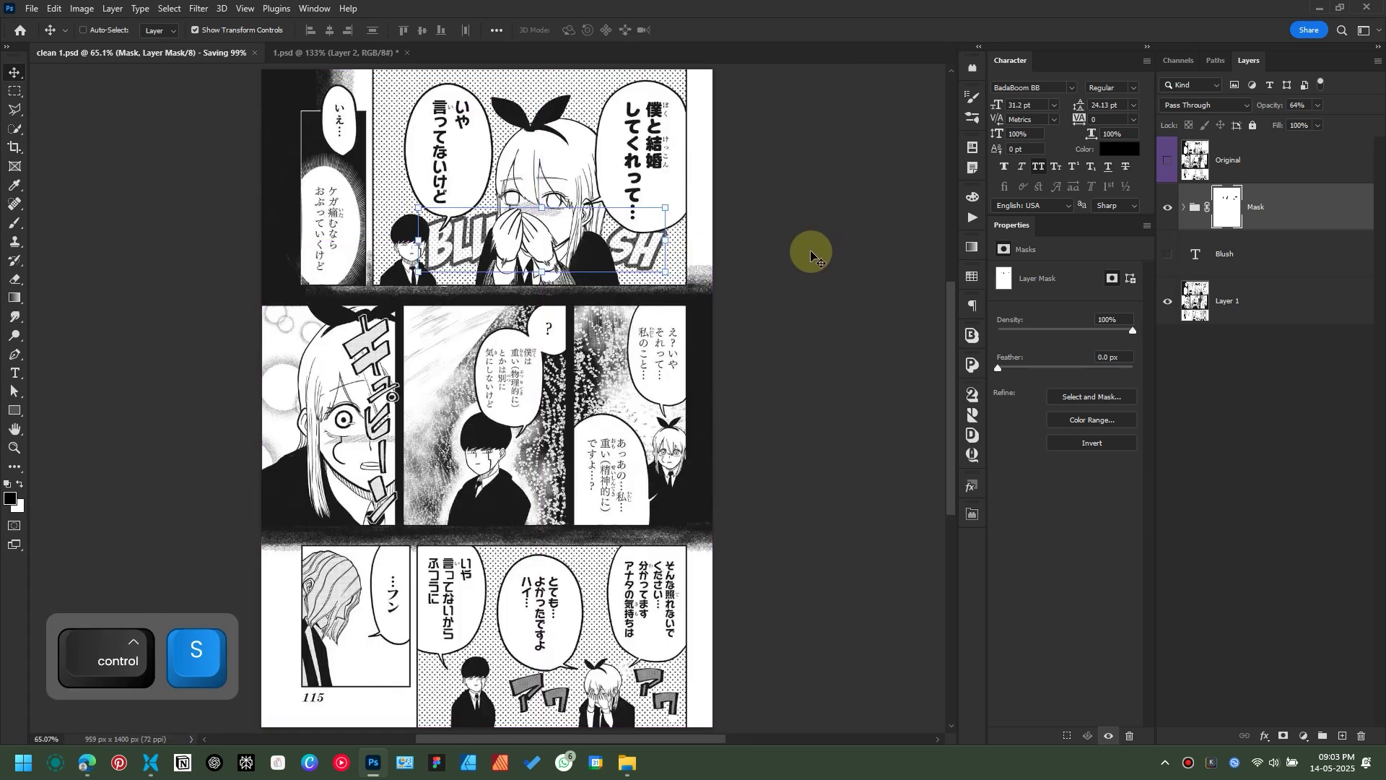
left_click(809, 248)
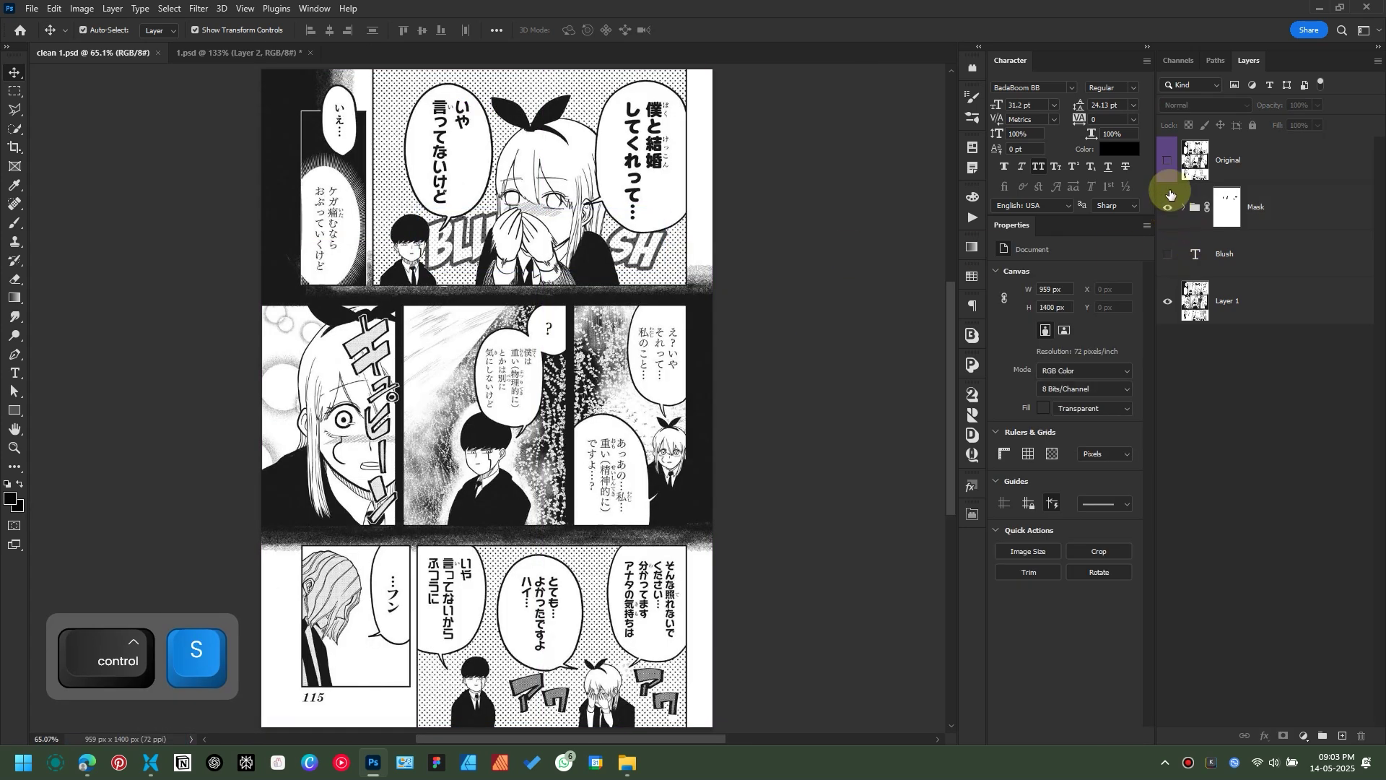
Step: Restore the Mask group's opacity to 100%
left_click(1272, 206)
left_click_drag(1270, 105, 1382, 106)
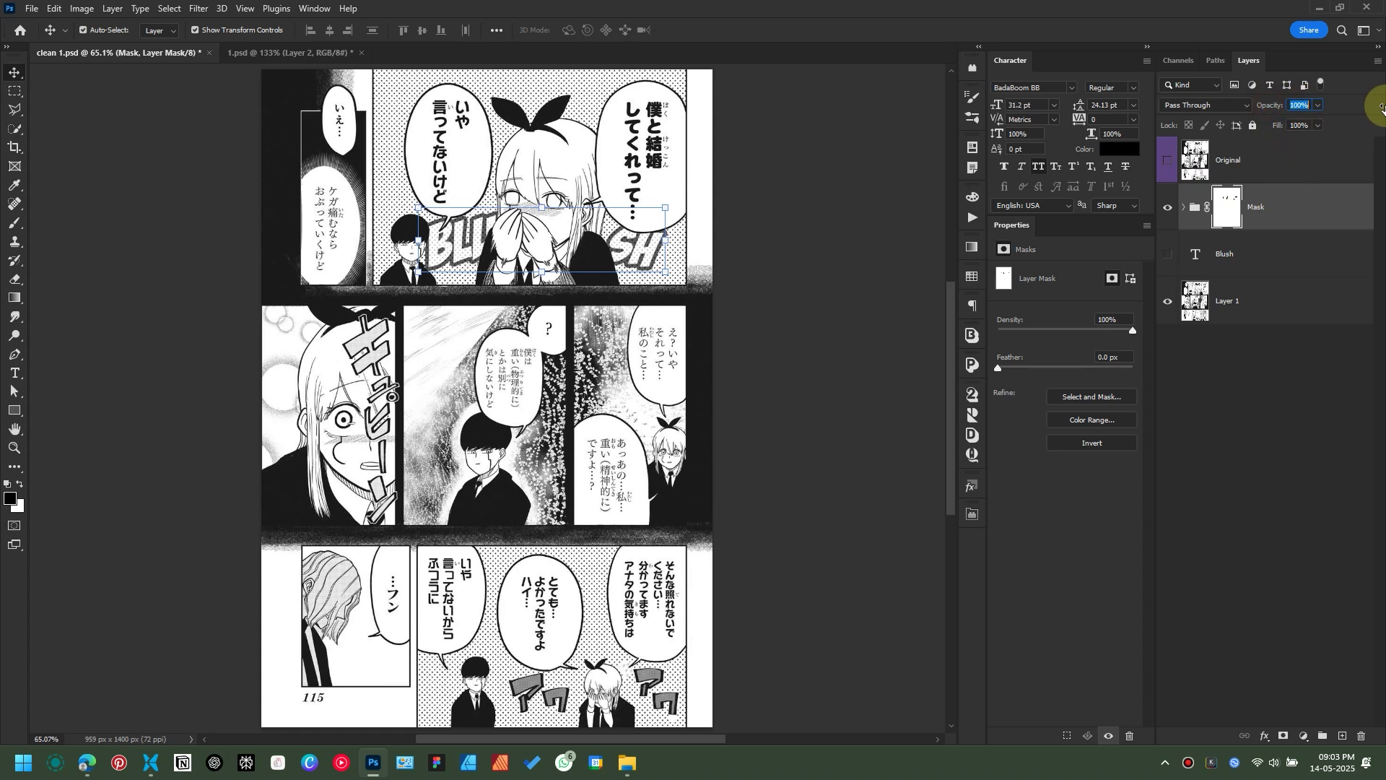
left_click(800, 200)
Step: Compare the BLUSH effect with the Japanese sound effects by toggling the Original layer's visibility, leaving it hidden
scroll(527, 198, "up", 8)
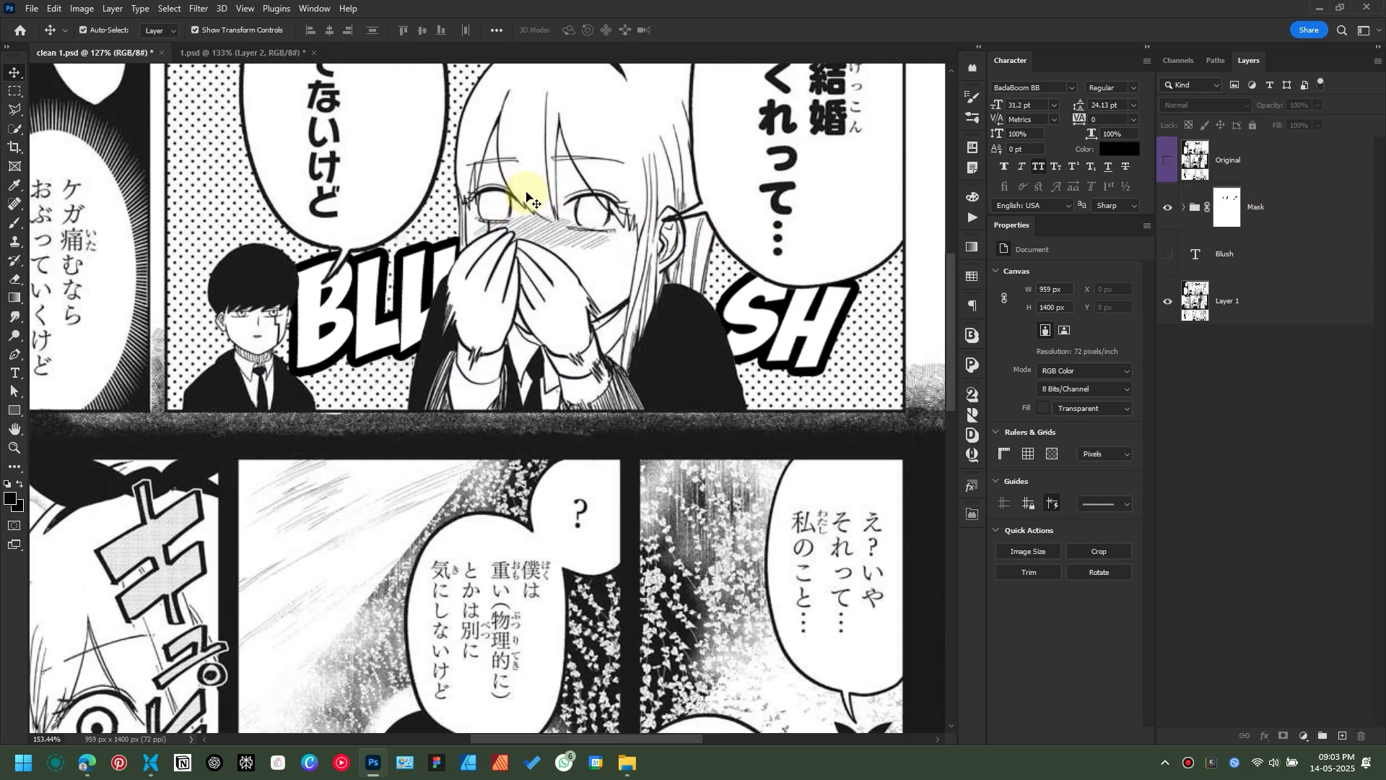
scroll(527, 195, "up", 1)
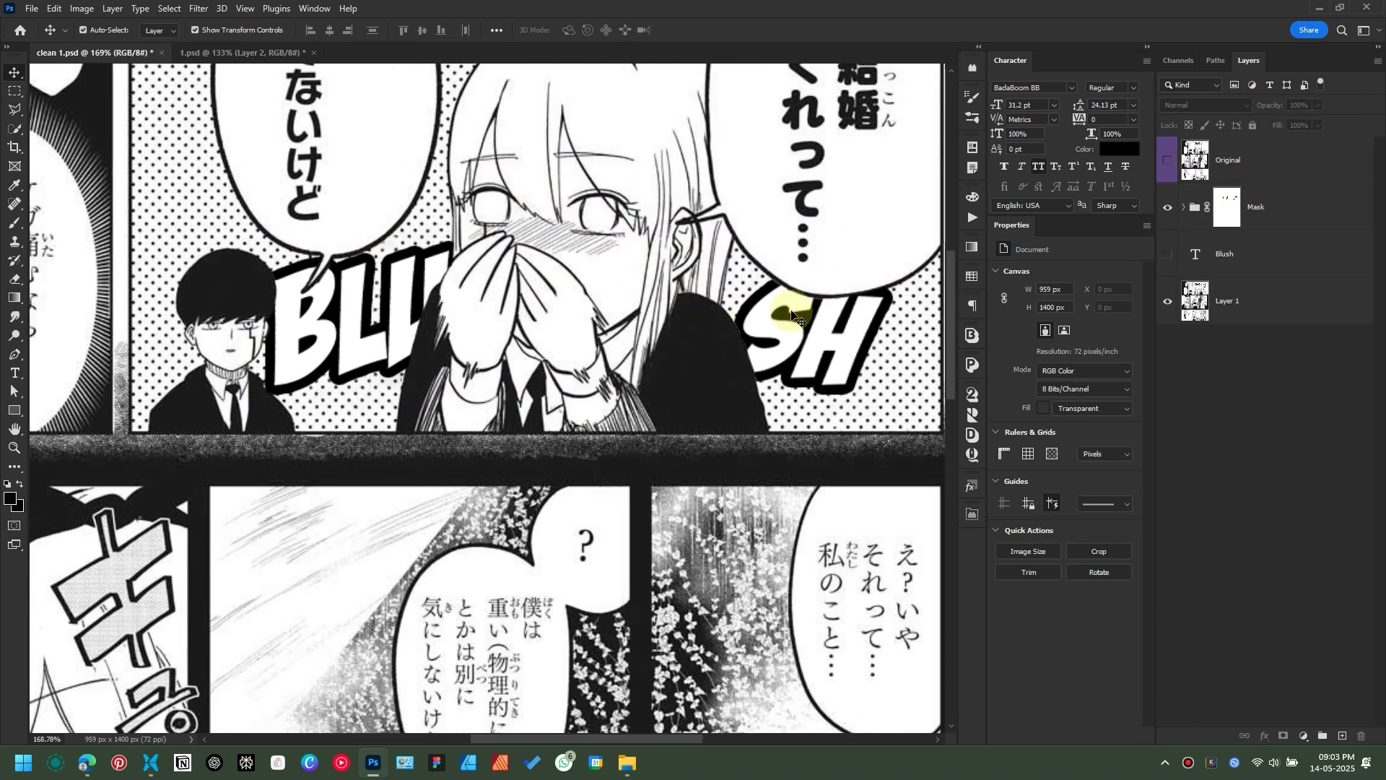
left_click(1169, 163)
left_click(1169, 164)
left_click(1169, 163)
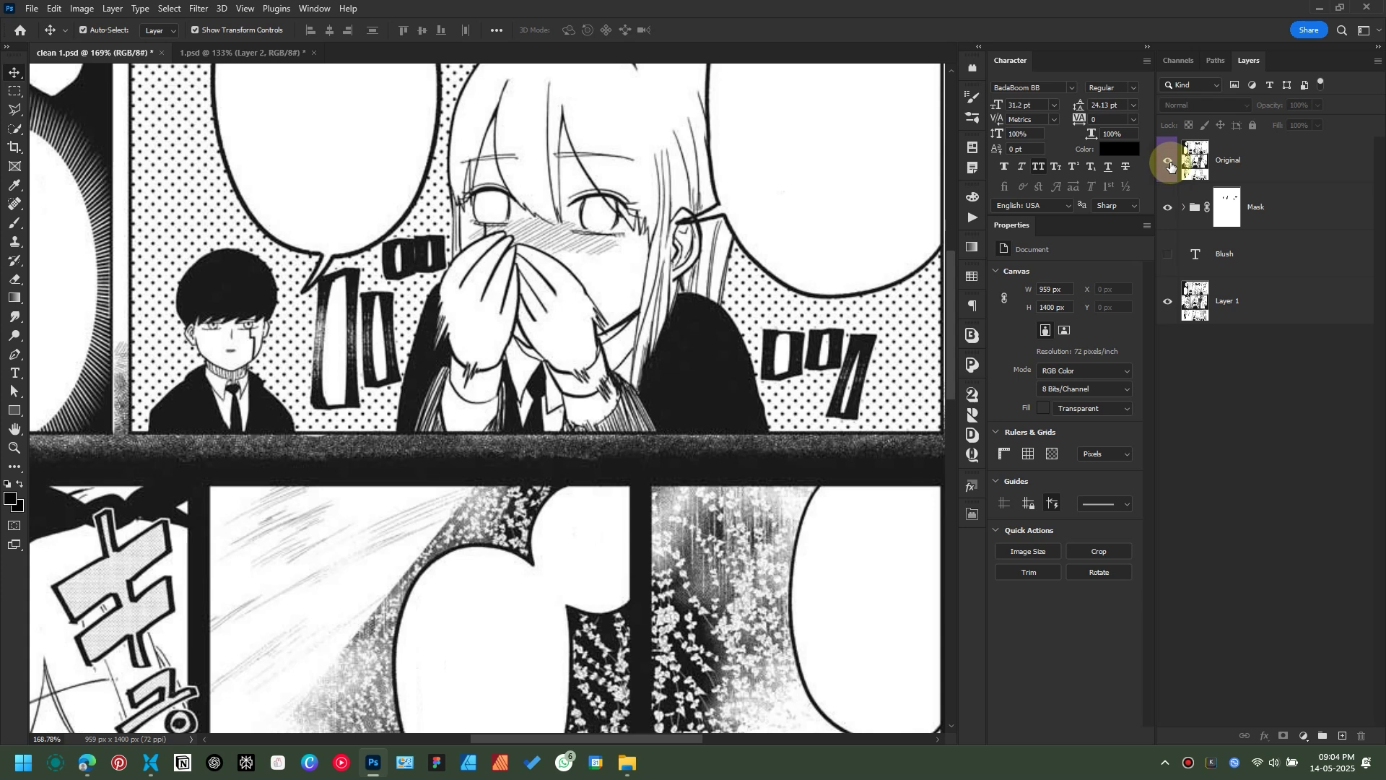
left_click(1169, 163)
left_click(1169, 163)
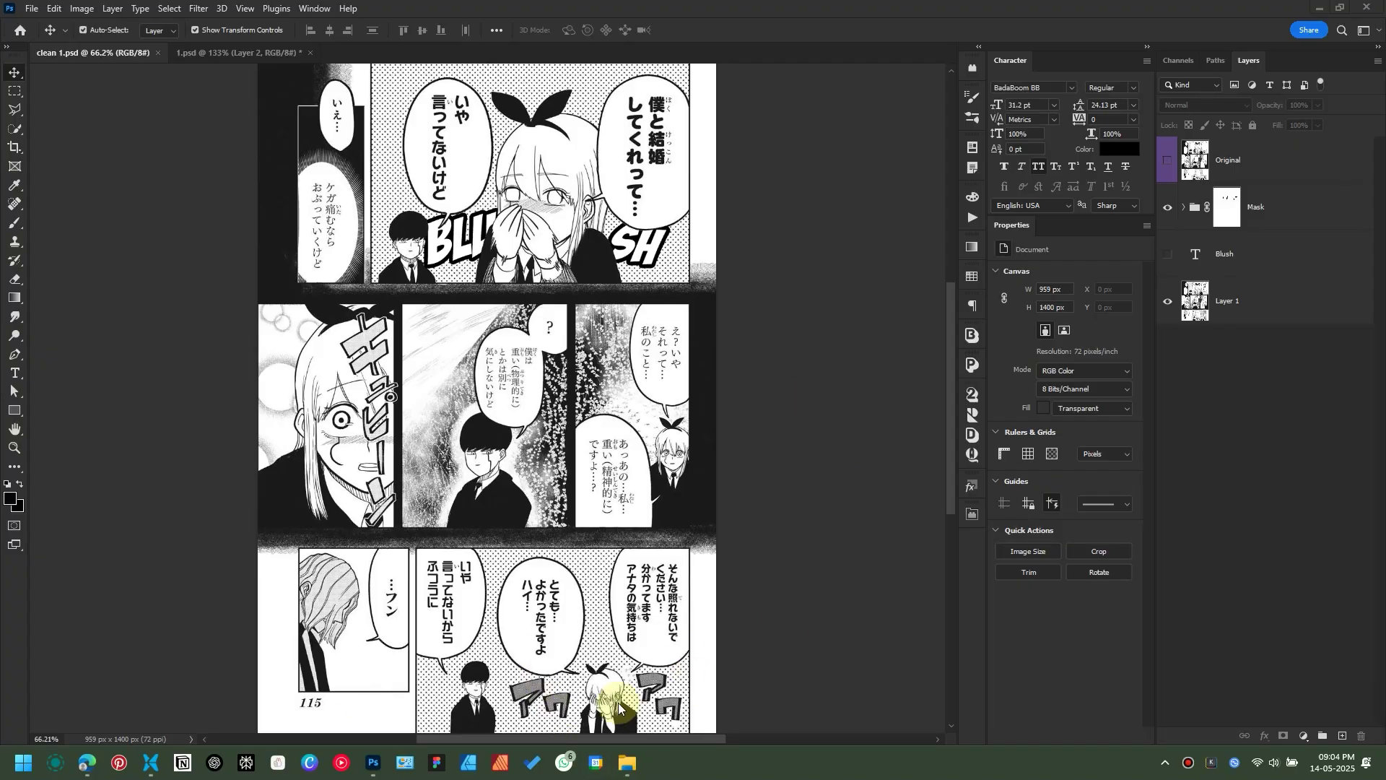
Step: Save clean 1.psd before replacing the sound effects in the bottom panel
scroll(609, 712, "up", 5)
key("space")
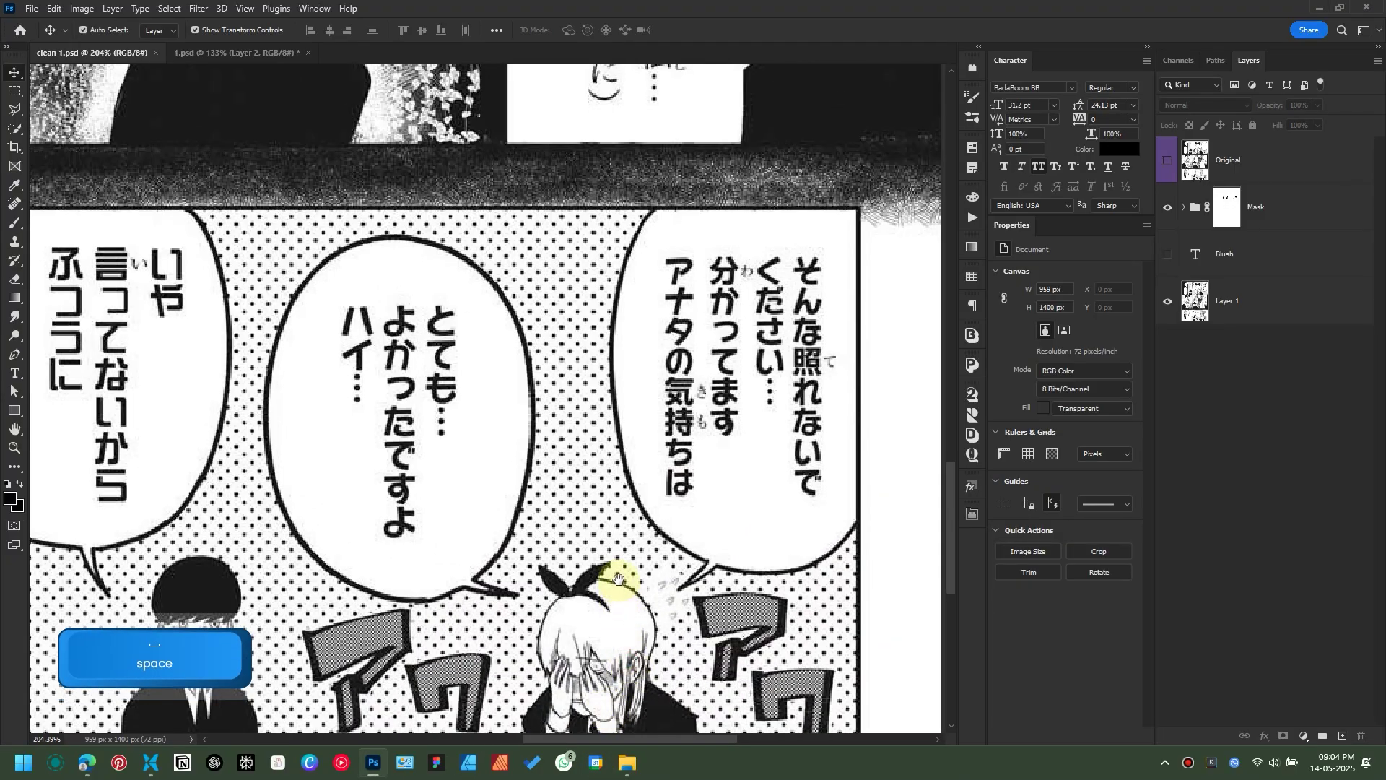
left_click_drag(625, 625, 572, 493)
key("ctrl+s")
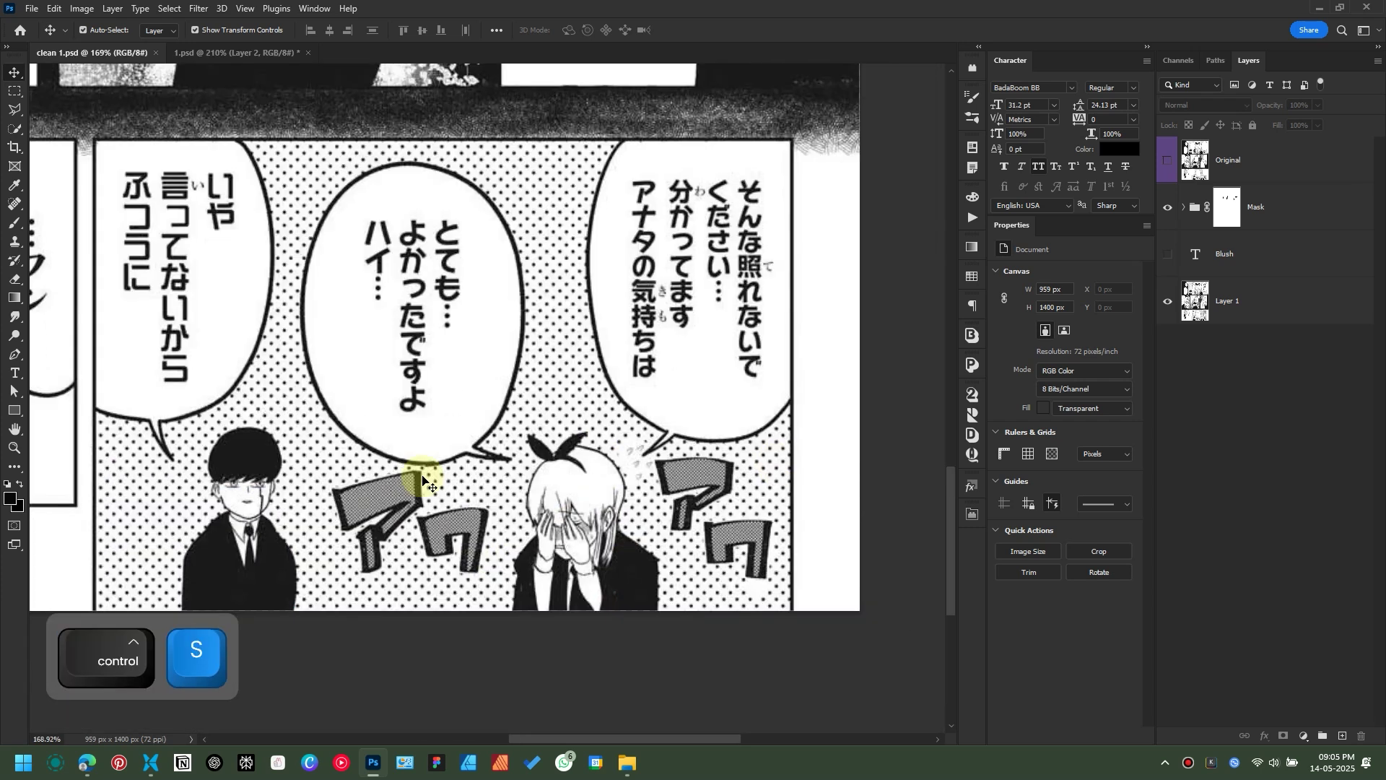
Step: Add the text "Fluster" over the bottom panel, enlarge it with Free Transform and place it above the Japanese sound effects
key("t")
left_click(431, 424)
type("Fluster")
key("ctrl+t")
left_click_drag(535, 410, 640, 410)
left_click_drag(580, 383, 475, 359)
key("Return")
left_click_drag(535, 341, 514, 392)
Step: Color the Fluster text green and apply its final transform
left_click(1110, 387)
left_click(1111, 215)
left_click(1254, 140)
key("ctrl+t")
key("Return")
Step: Duplicate the Fluster text layer and keep the original hidden below the Mask group
key("ctrl+j")
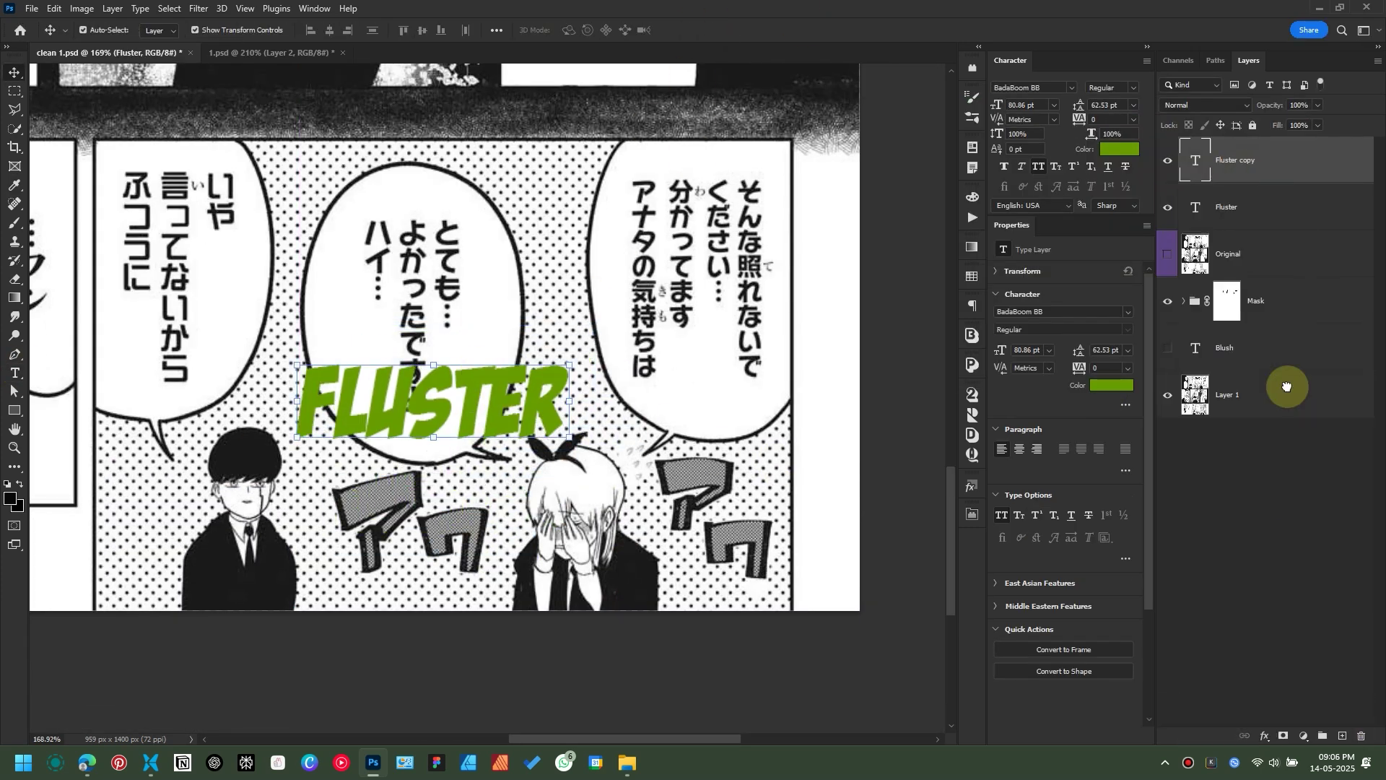
left_click_drag(1271, 207, 1256, 325)
left_click(1167, 301)
Step: Rasterize the Fluster copy layer
right_click(1266, 160)
left_click(1117, 322)
scroll(441, 415, "up", 1)
scroll(439, 416, "up", 1)
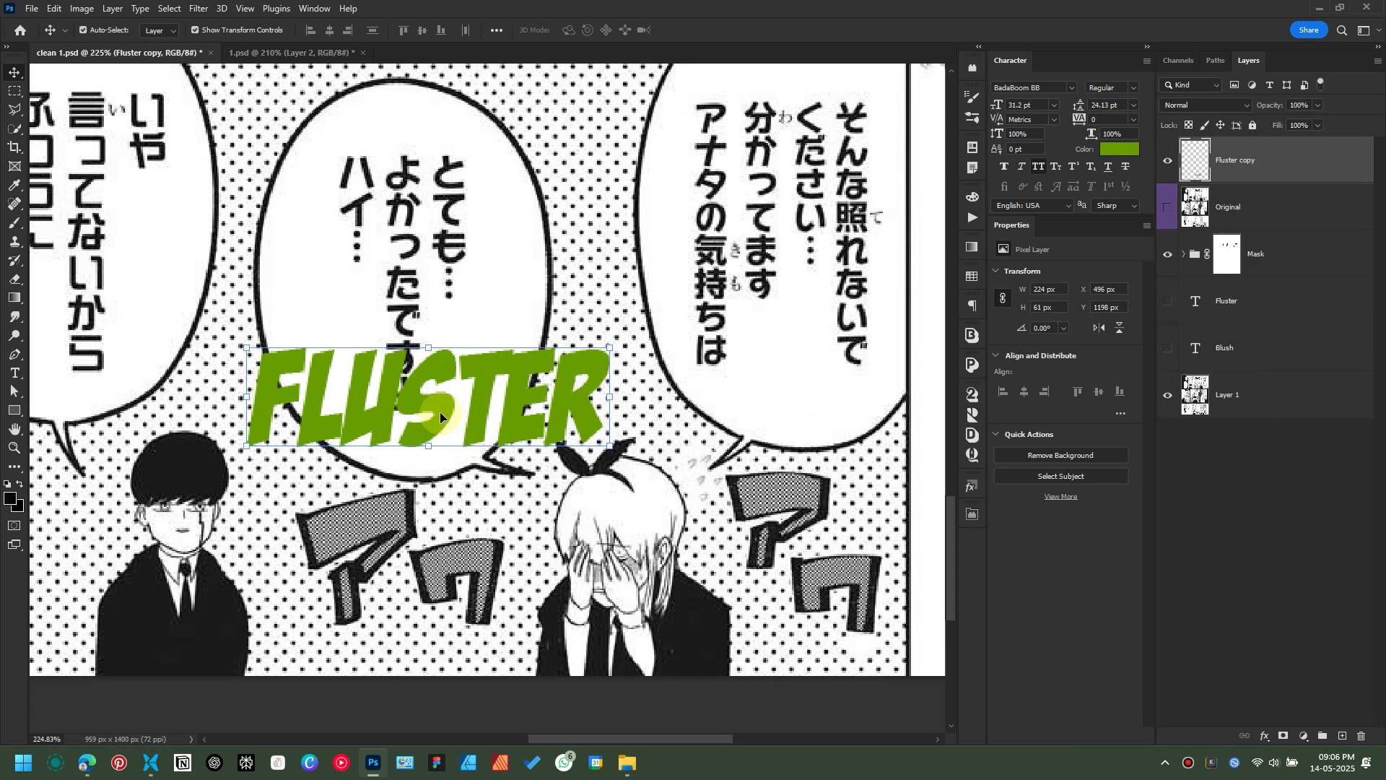
Step: Save the document and switch the Fluster copy to a Warp transform
key("ctrl+s")
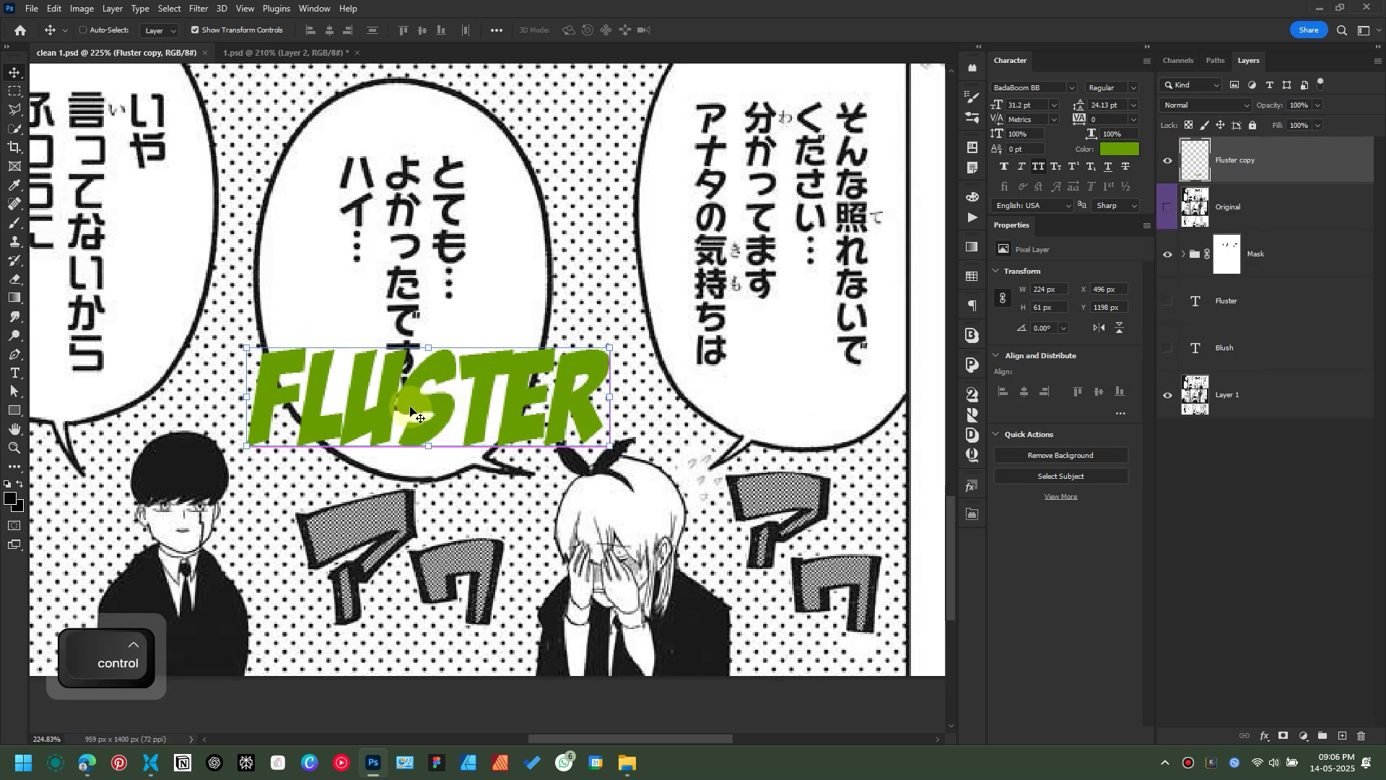
key("ctrl+t")
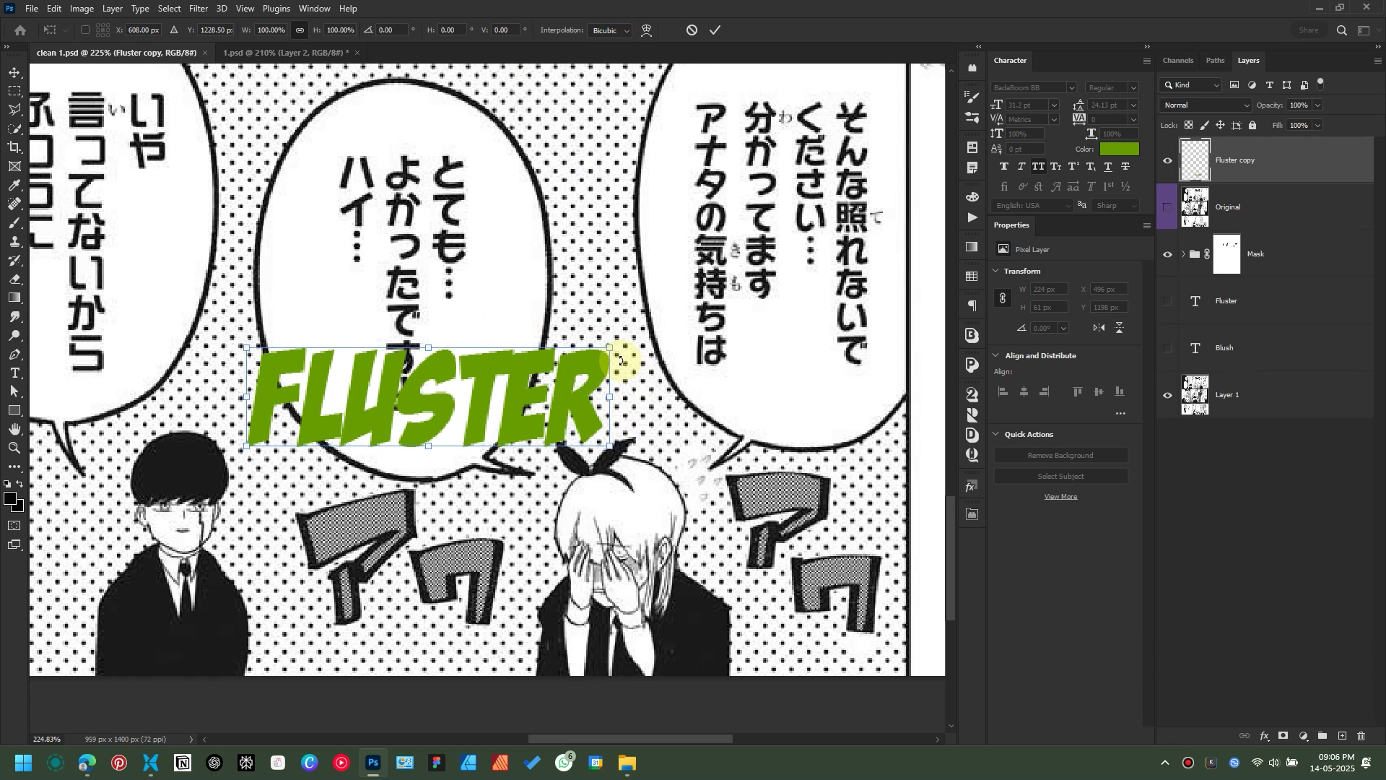
left_click(648, 33)
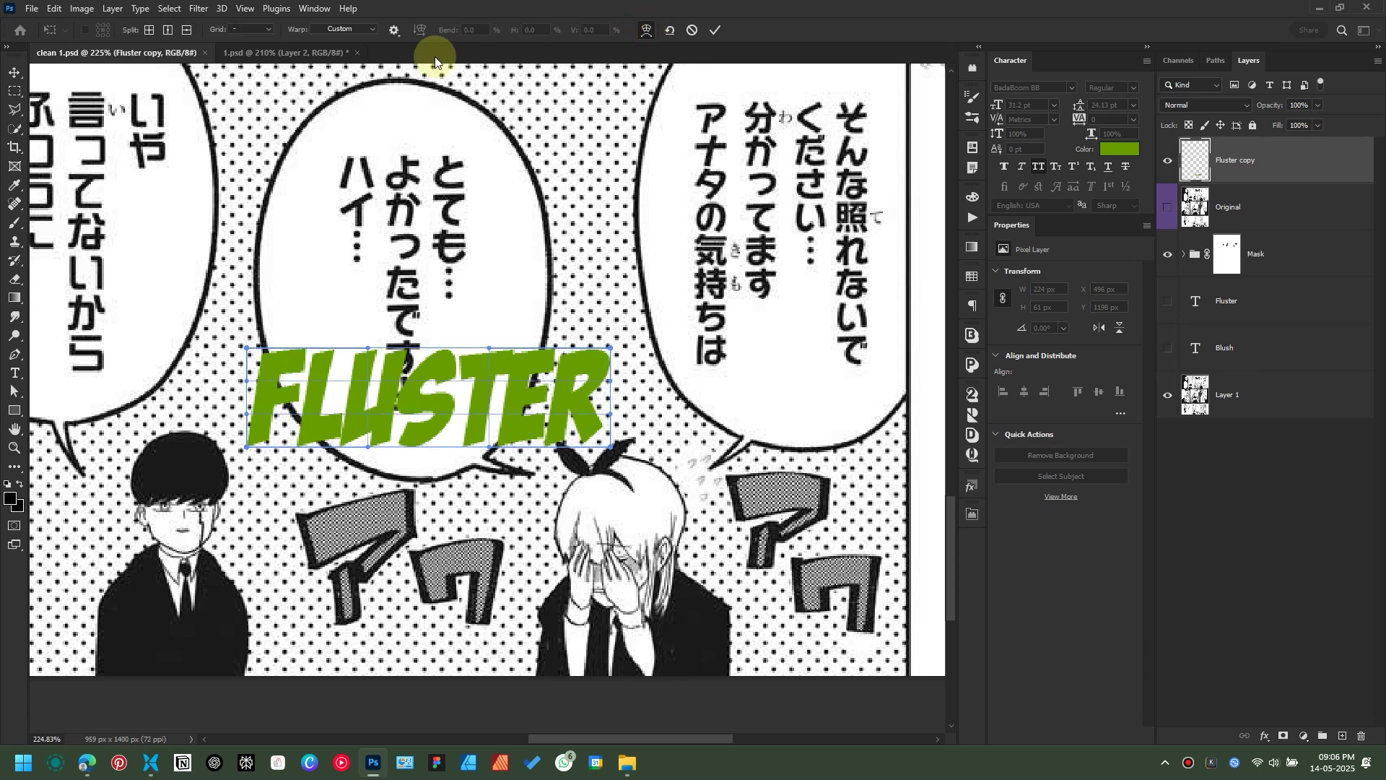
Step: Try the Arc and Arc Lower warp styles on the FLUSTER lettering
left_click(336, 31)
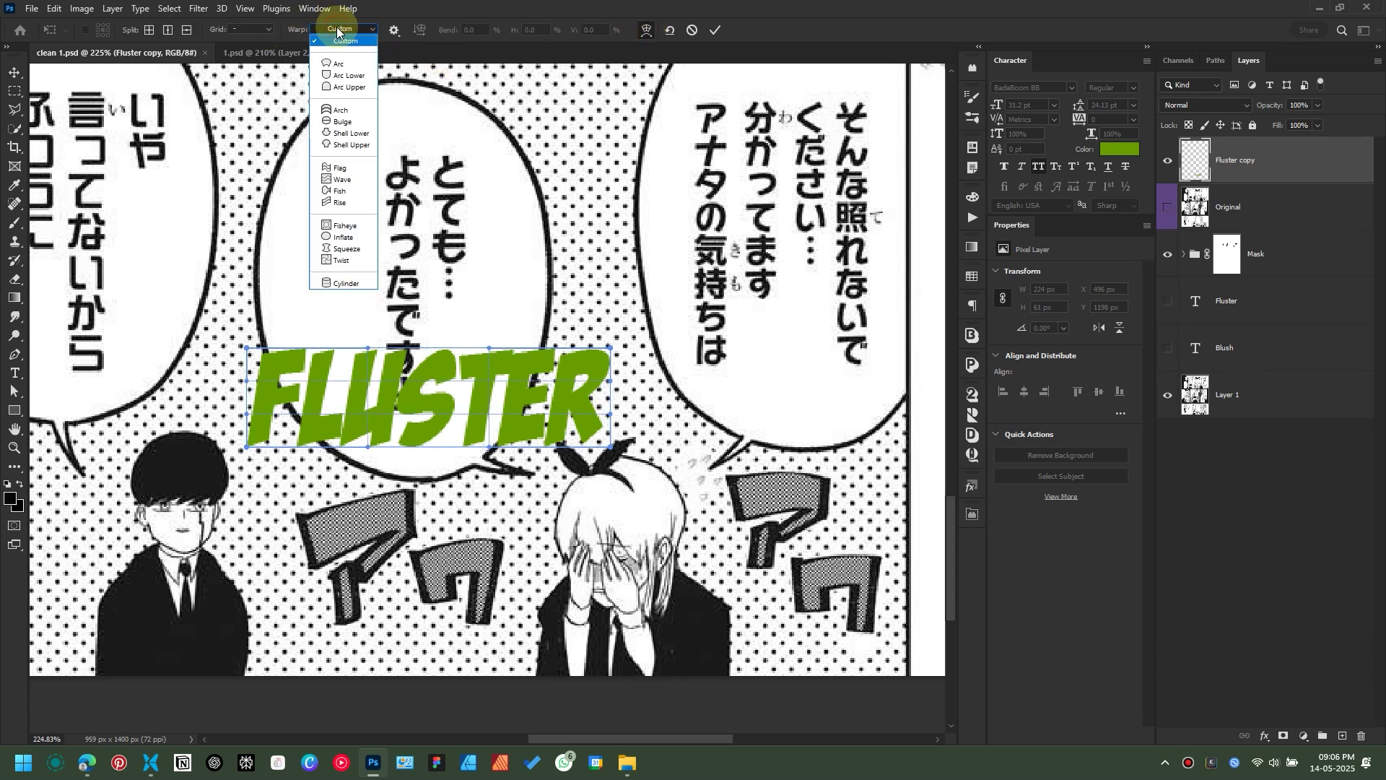
left_click(337, 63)
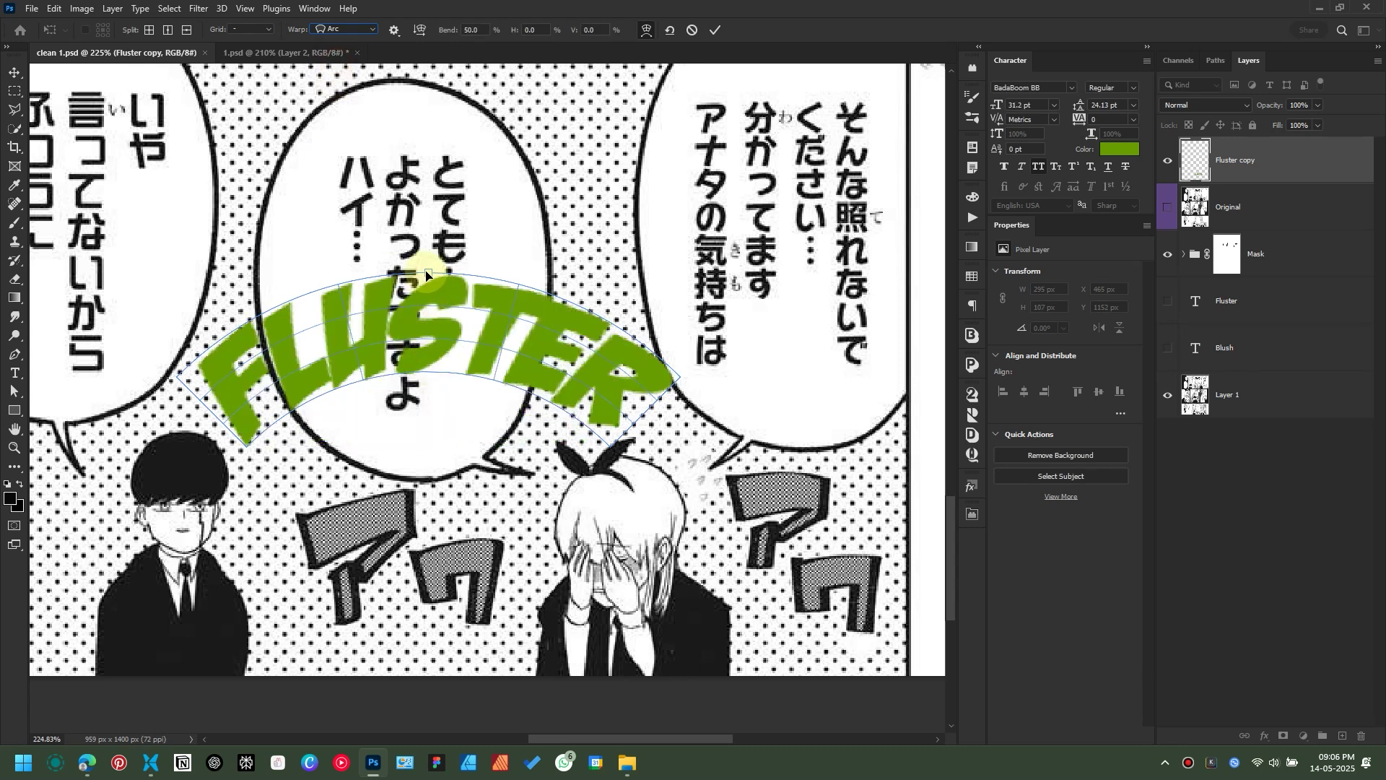
mouse_move(426, 275)
left_mouse_down()
mouse_move(433, 395)
mouse_move(426, 281)
mouse_move(431, 368)
mouse_move(431, 299)
left_mouse_up()
left_click(350, 30)
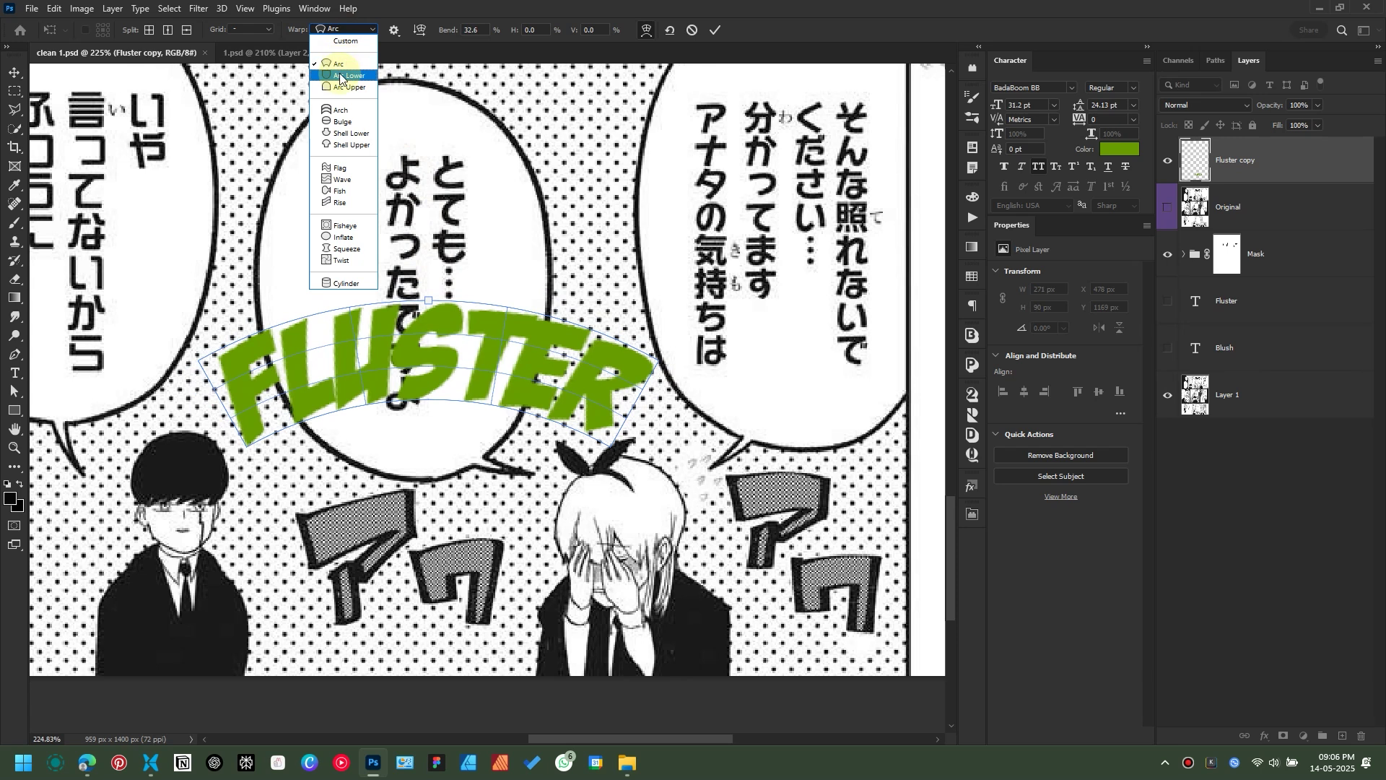
left_click(341, 76)
Step: Warp the tapered FLUSTER lettering with the Arc style at a bend of 14.6% and apply it
left_click(336, 30)
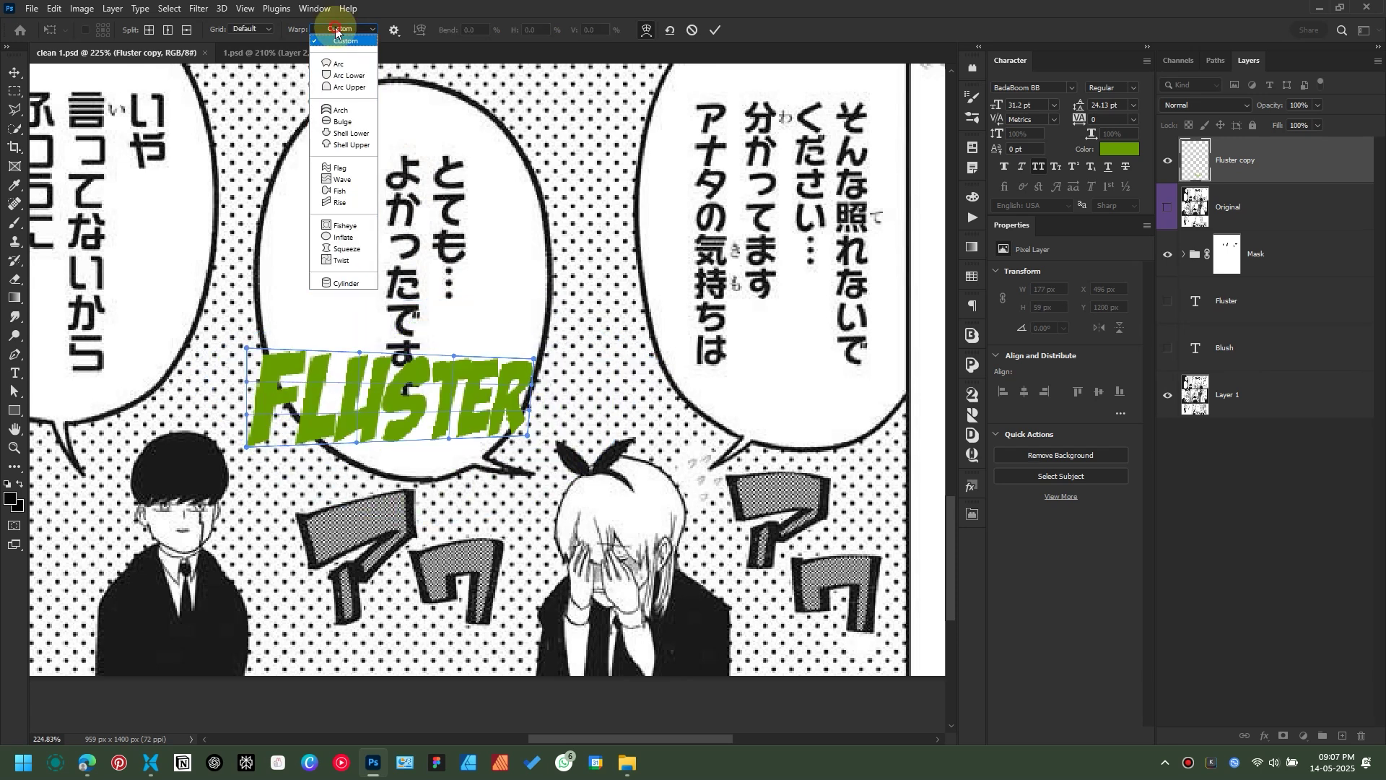
left_click(336, 63)
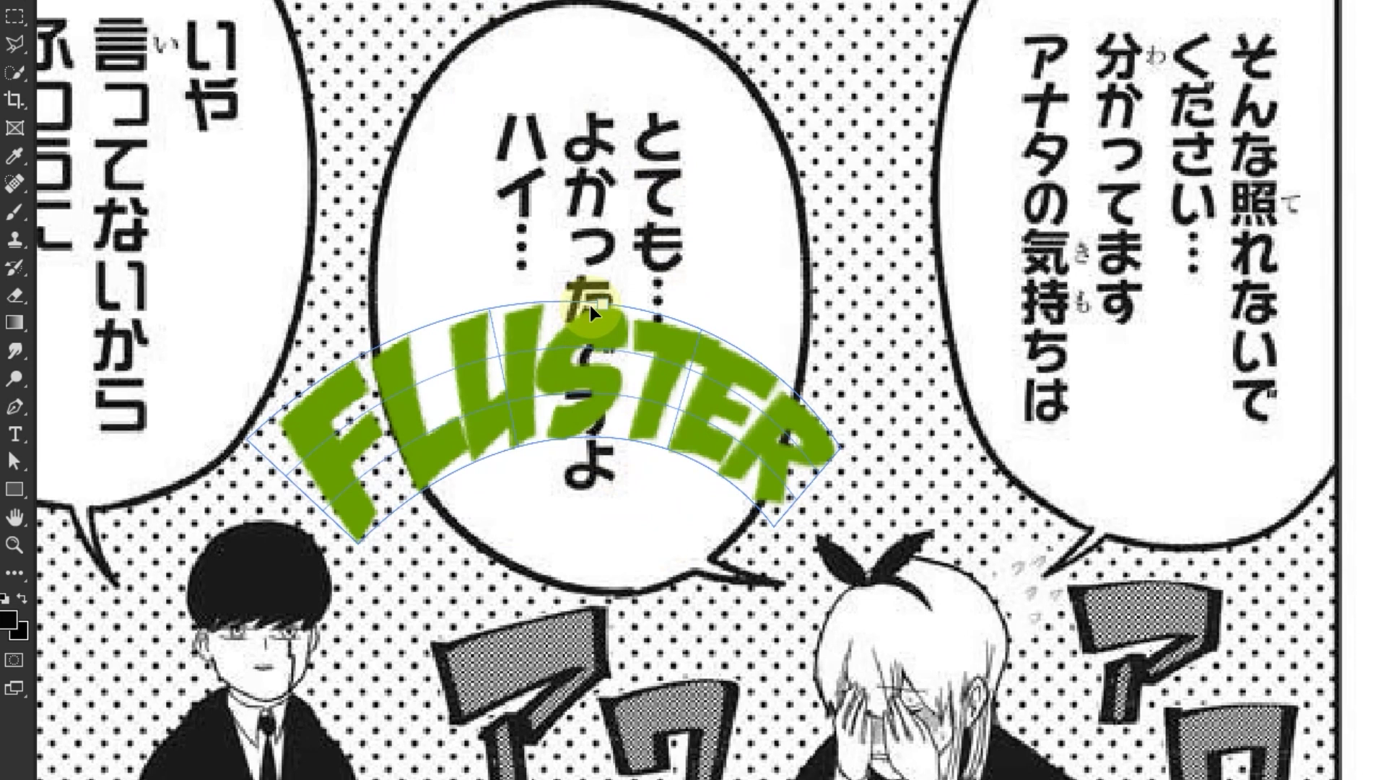
left_click_drag(597, 310, 593, 372)
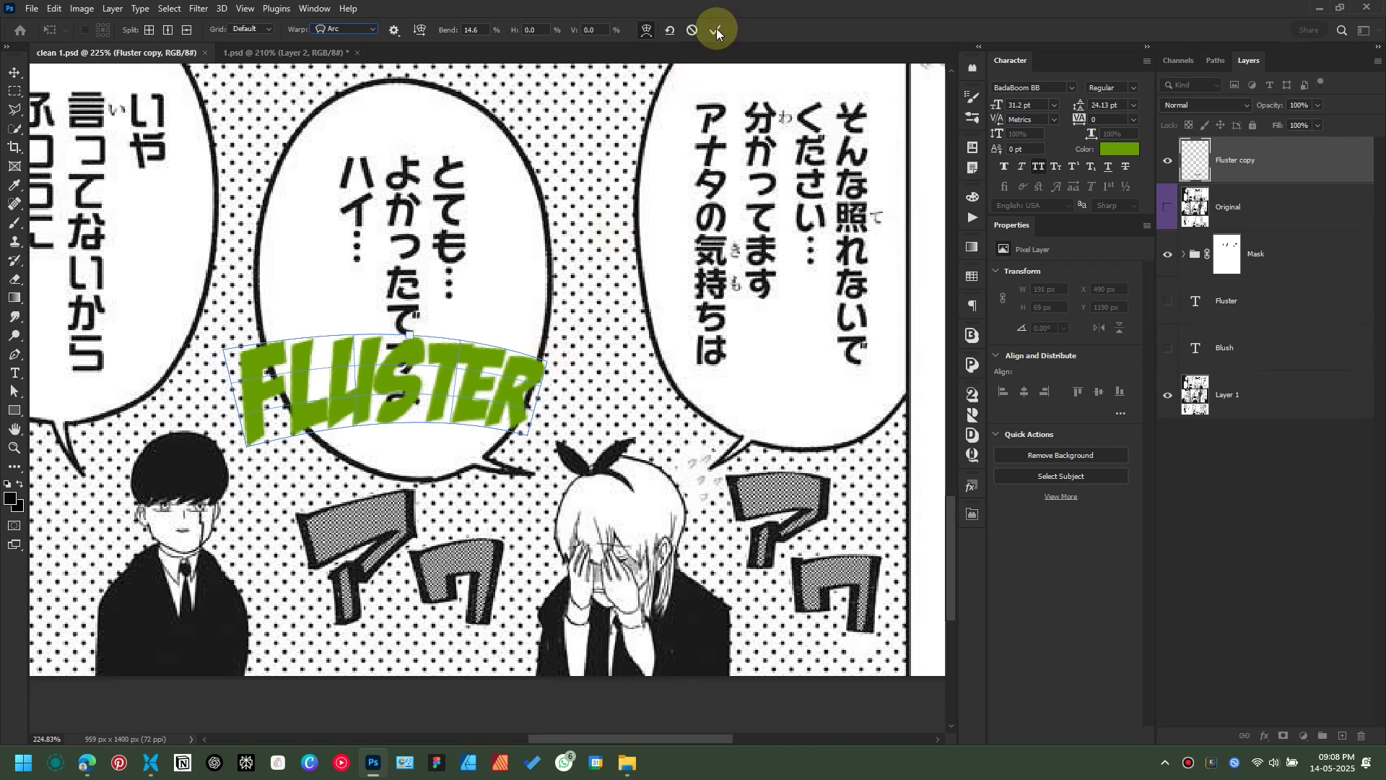
left_click(717, 30)
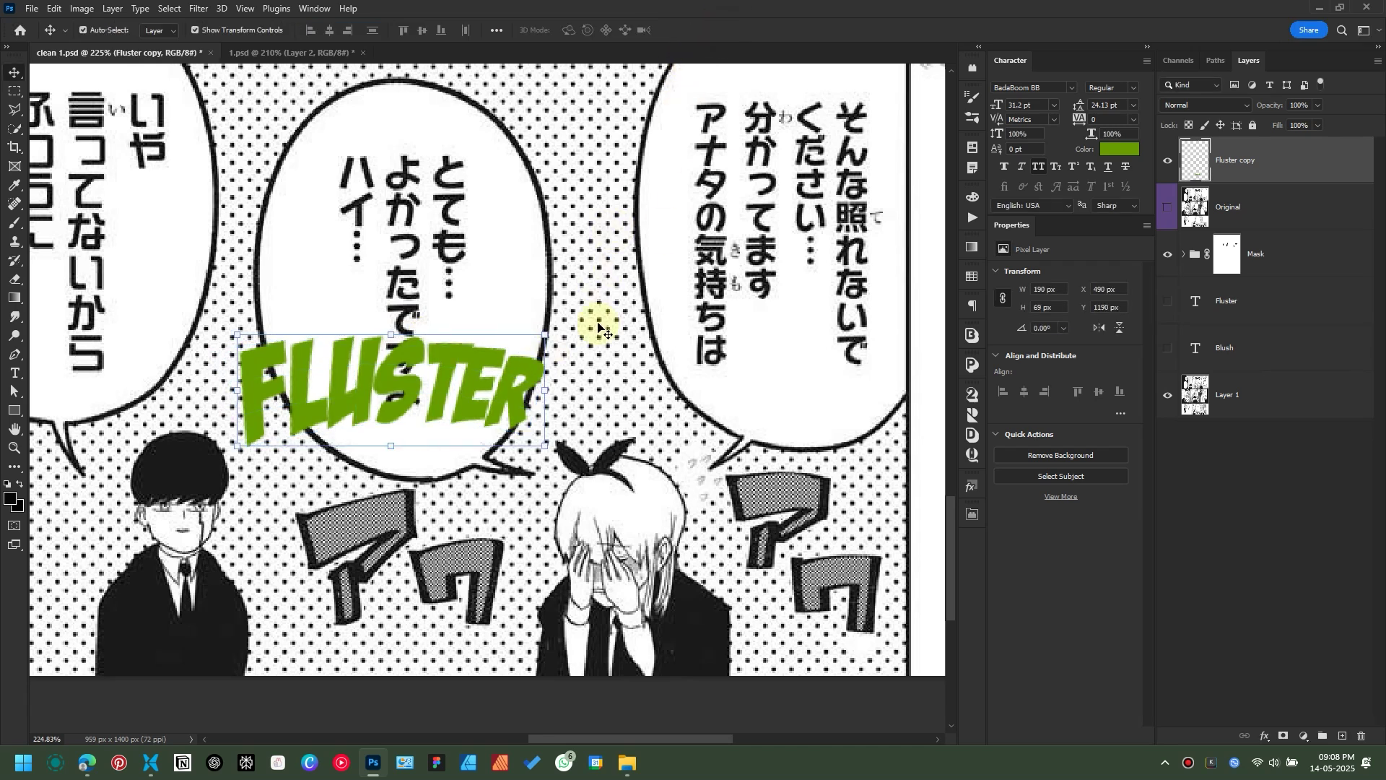
Step: Scale the FLUSTER lettering to about 166 px wide over the bottom panel's left Japanese sound effect, and save the document
left_click_drag(550, 390, 498, 555)
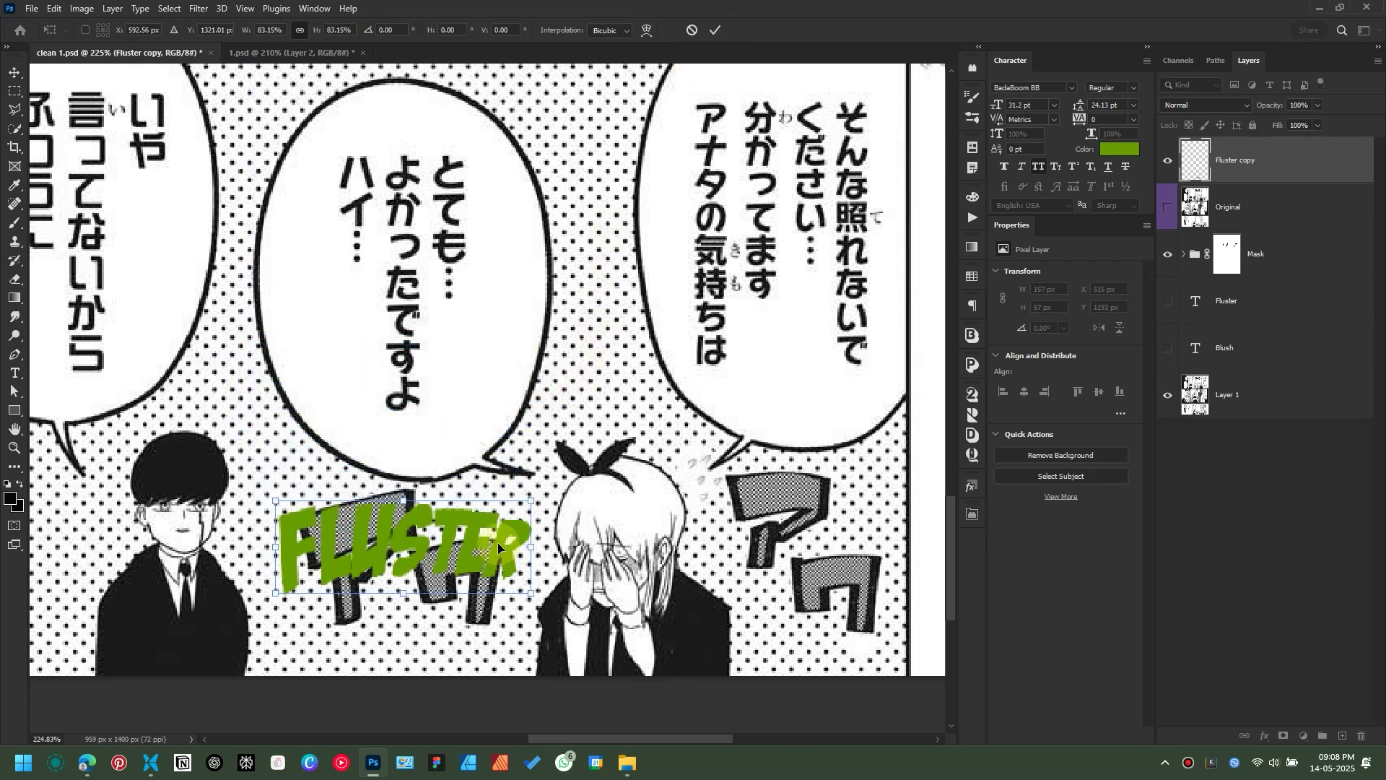
mouse_move(531, 547)
left_mouse_down()
mouse_move(548, 548)
mouse_move(511, 559)
left_mouse_up()
key("Return")
key("ctrl+s")
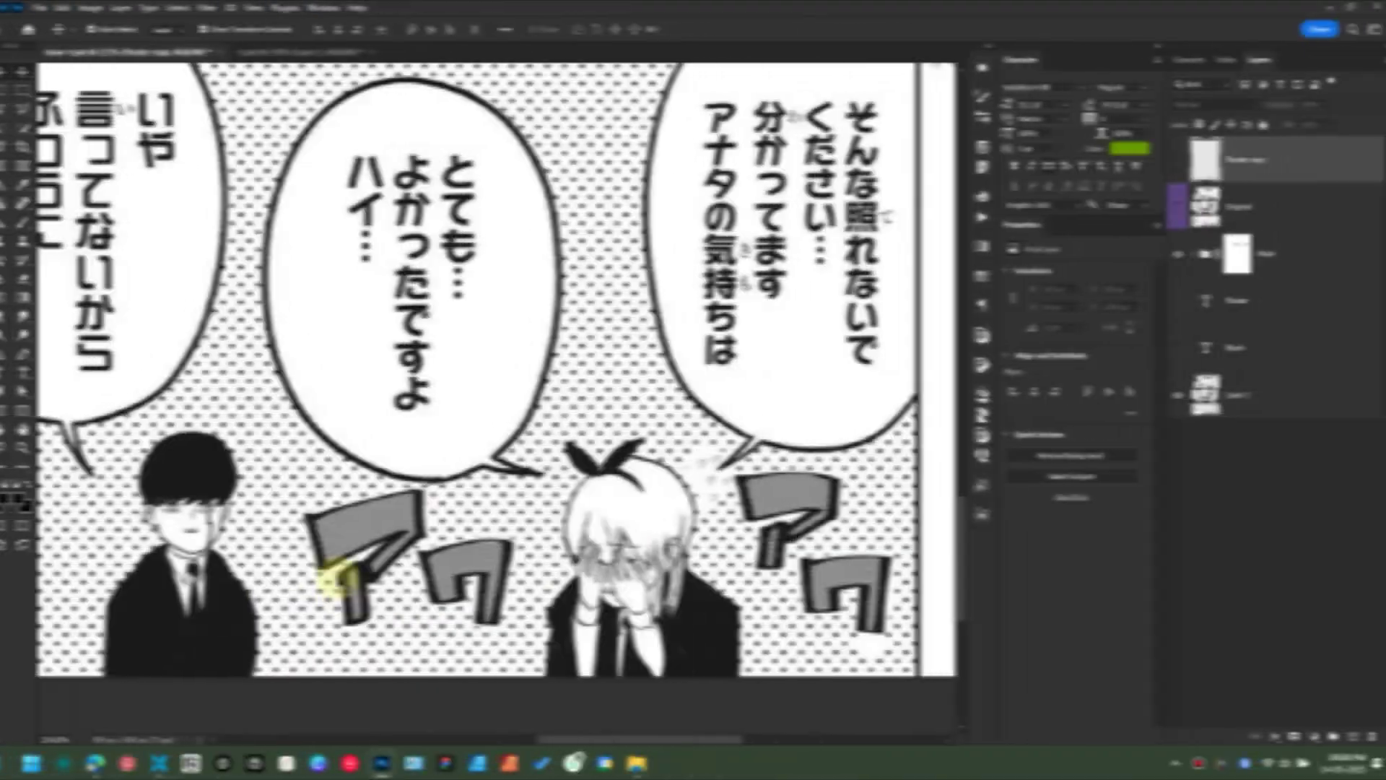
Step: Select a halftone patch of about 19 by 14 px inside the left sound effect on Layer 1 and define it as a pattern
scroll(327, 554, "up", 10)
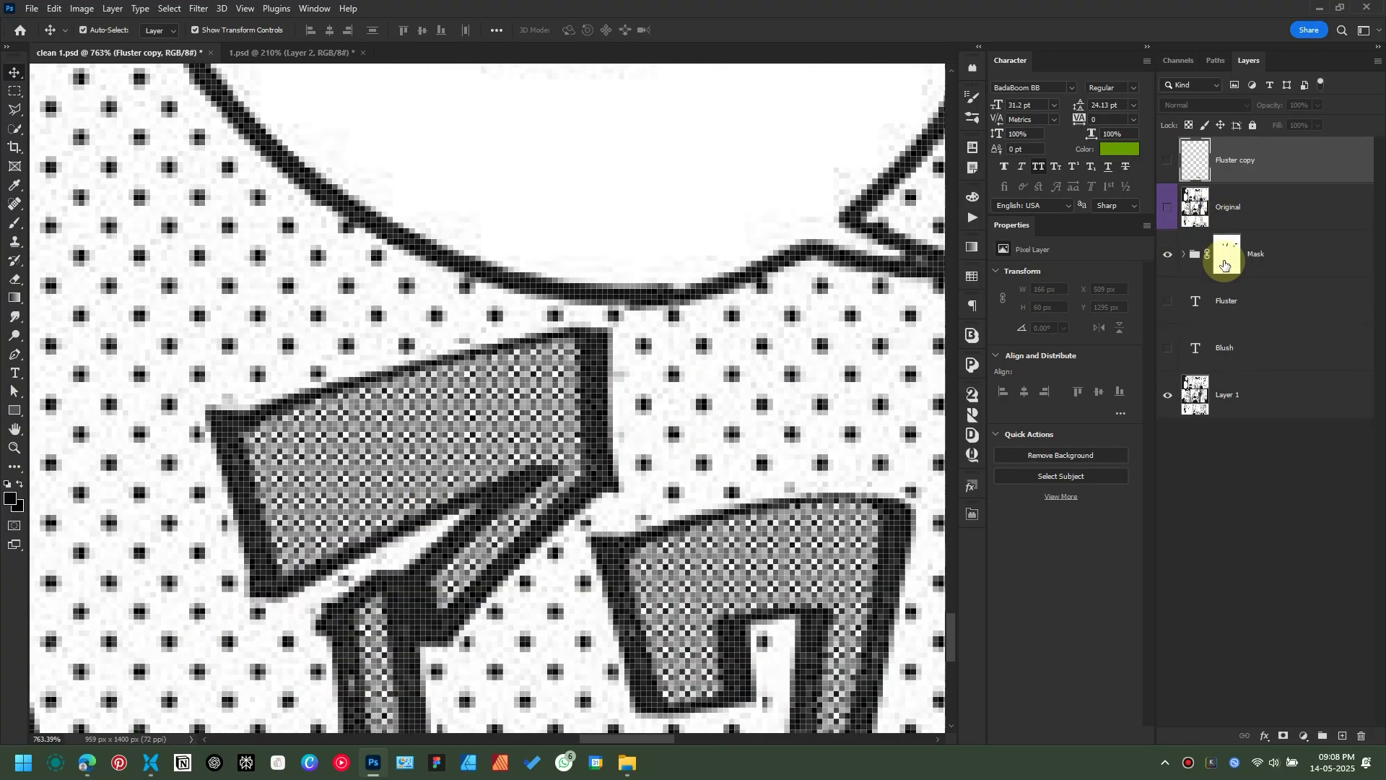
left_click(1223, 397)
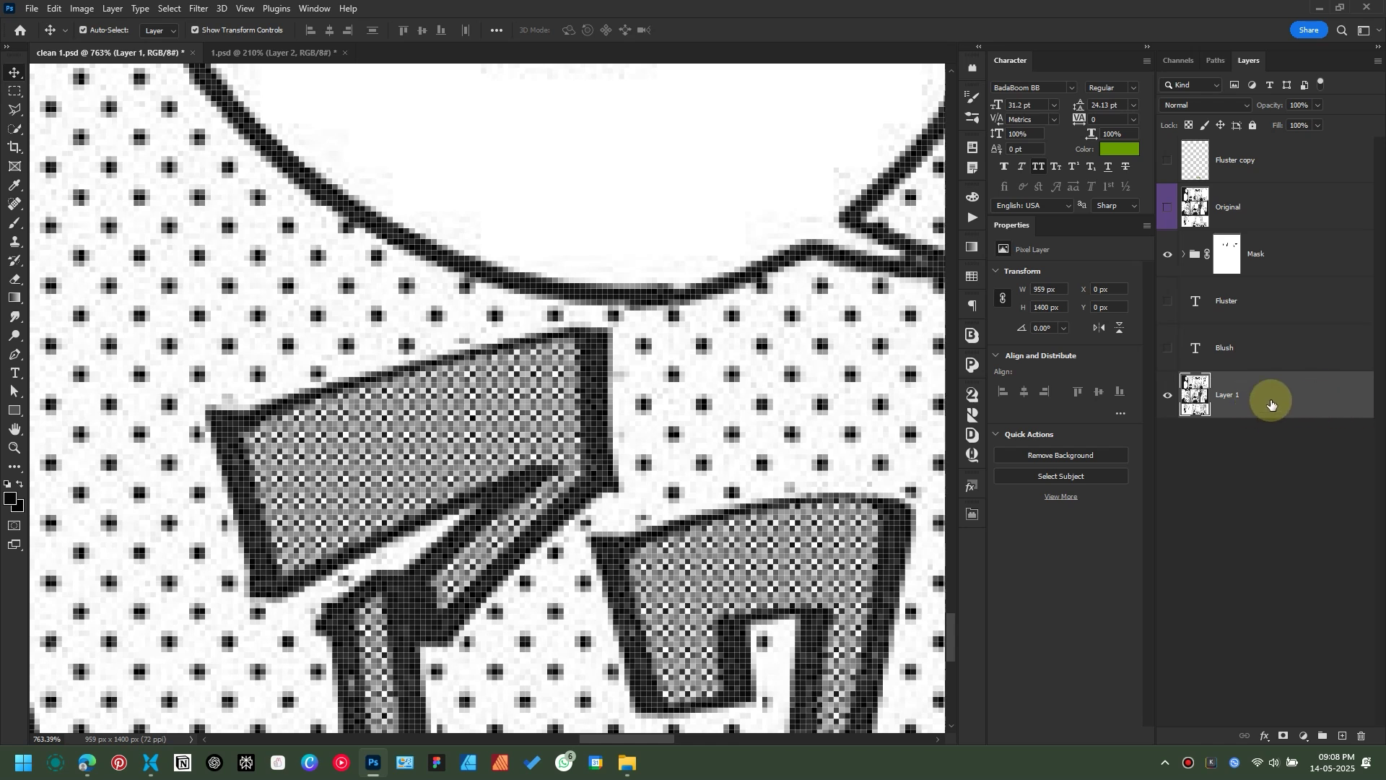
left_click(15, 97)
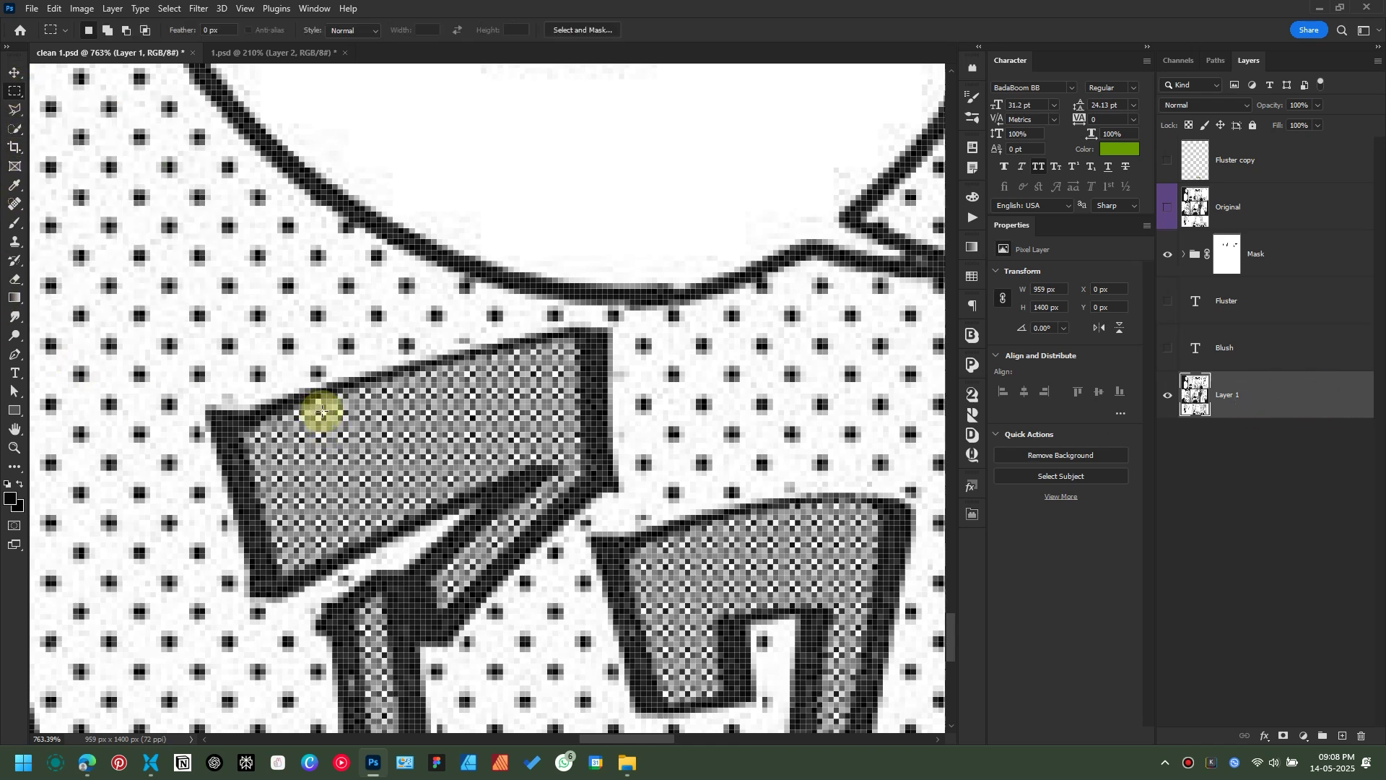
left_click_drag(321, 411, 421, 484)
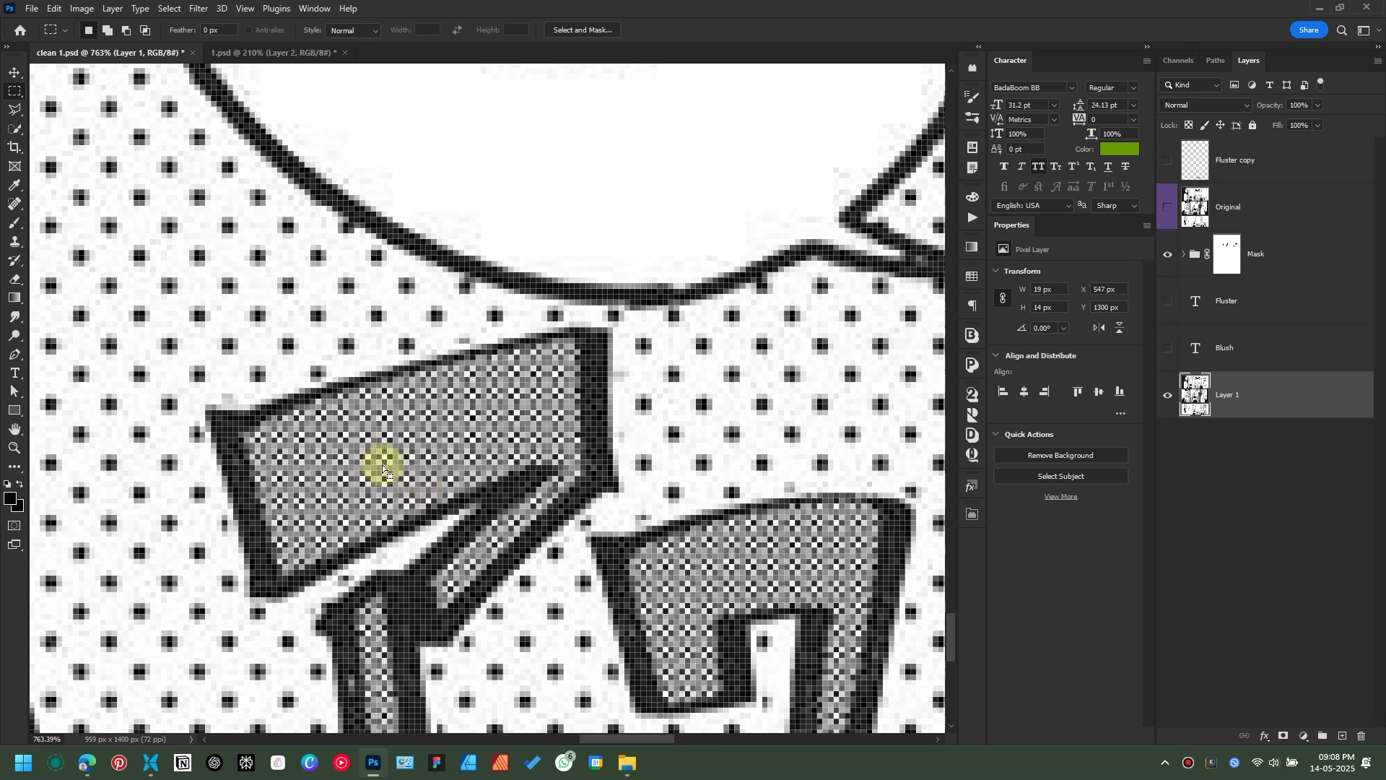
left_click(82, 9)
mouse_move(54, 9)
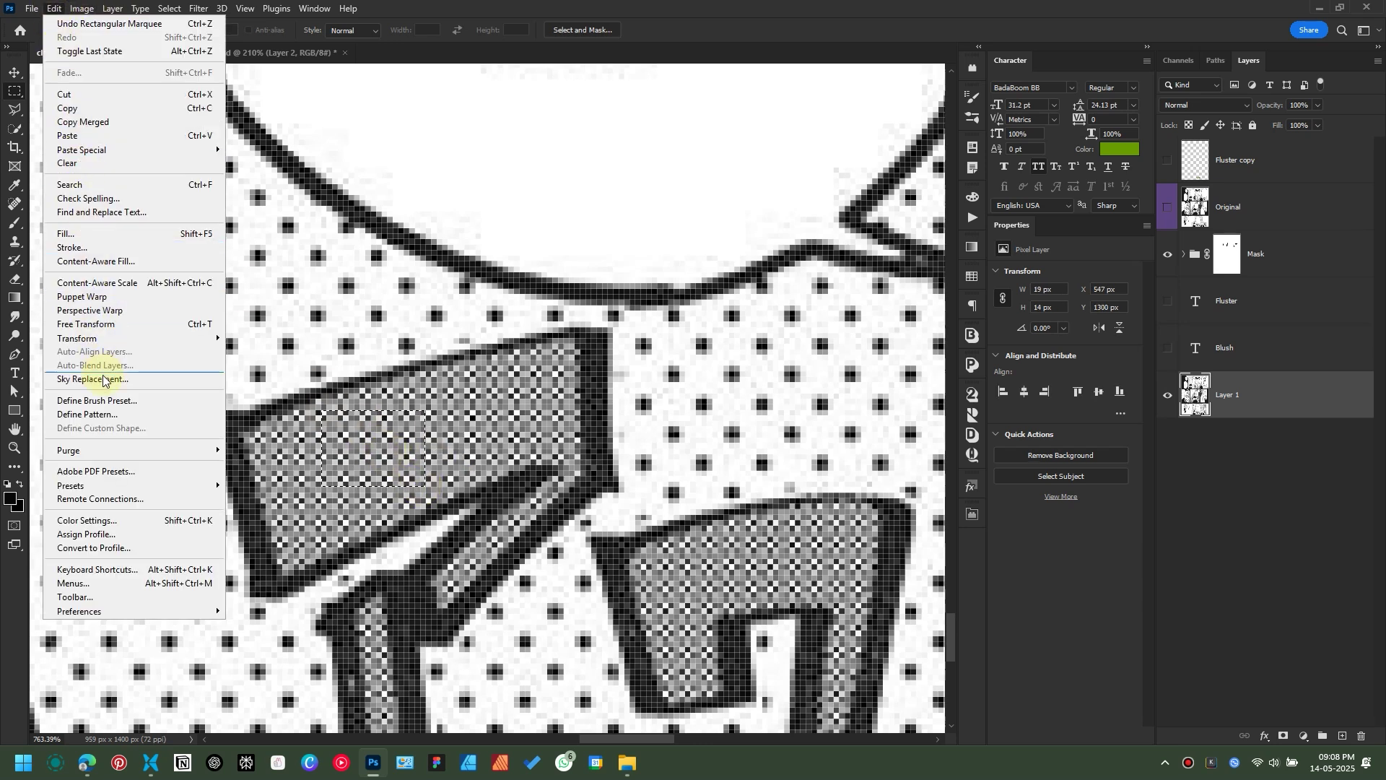
left_click(112, 415)
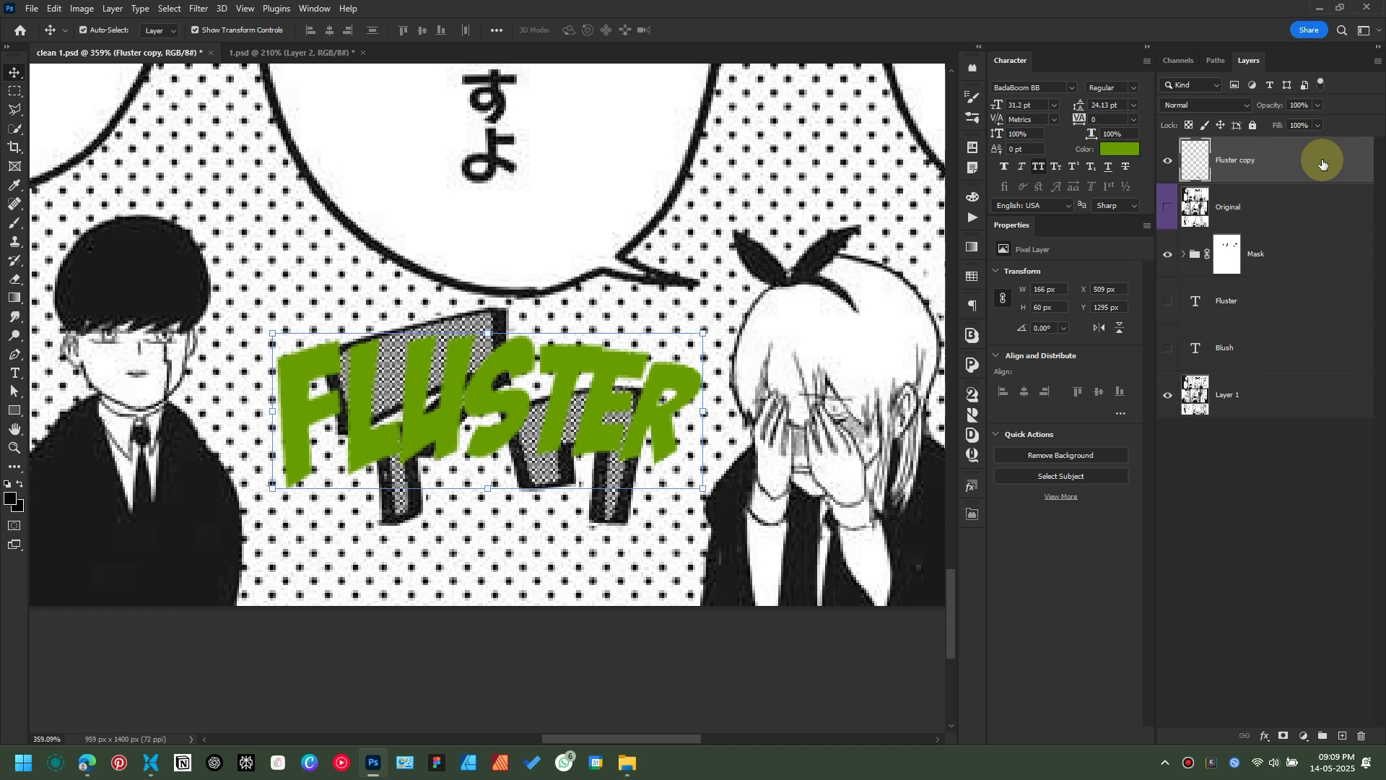
Step: Add a Pattern Overlay to the Fluster copy layer using the halftone pattern sampled from the sound effect
double_click(1323, 164)
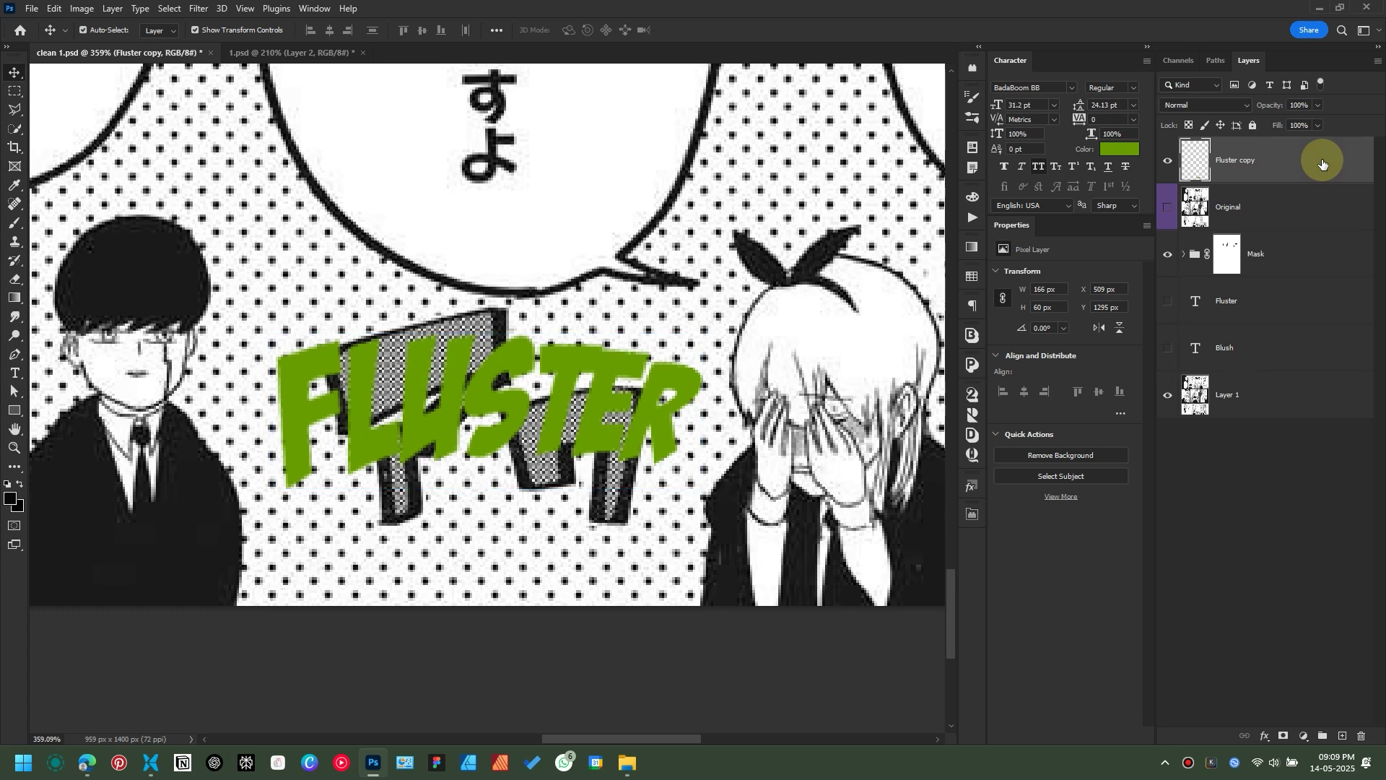
mouse_move(1055, 252)
left_mouse_down()
mouse_move(1093, 310)
mouse_move(1050, 279)
left_mouse_up()
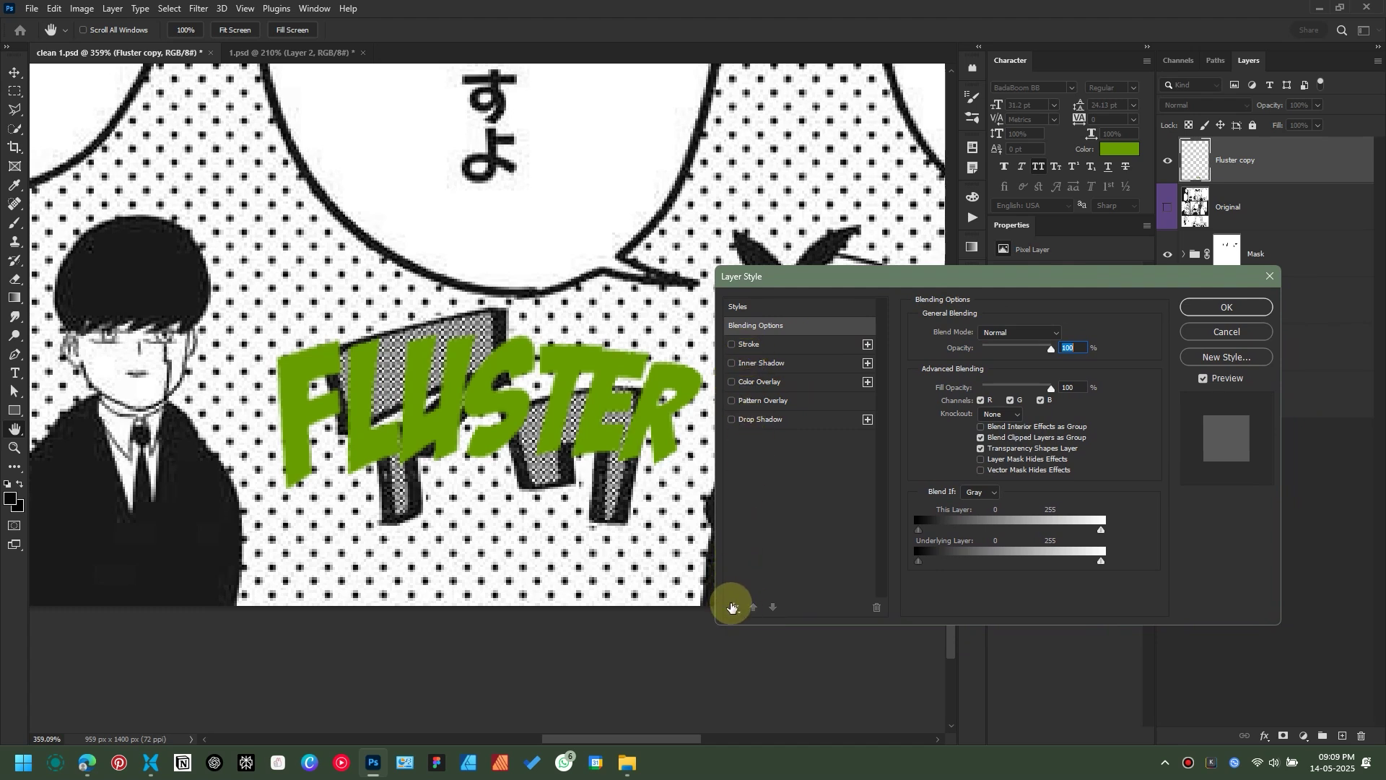
left_click(732, 607)
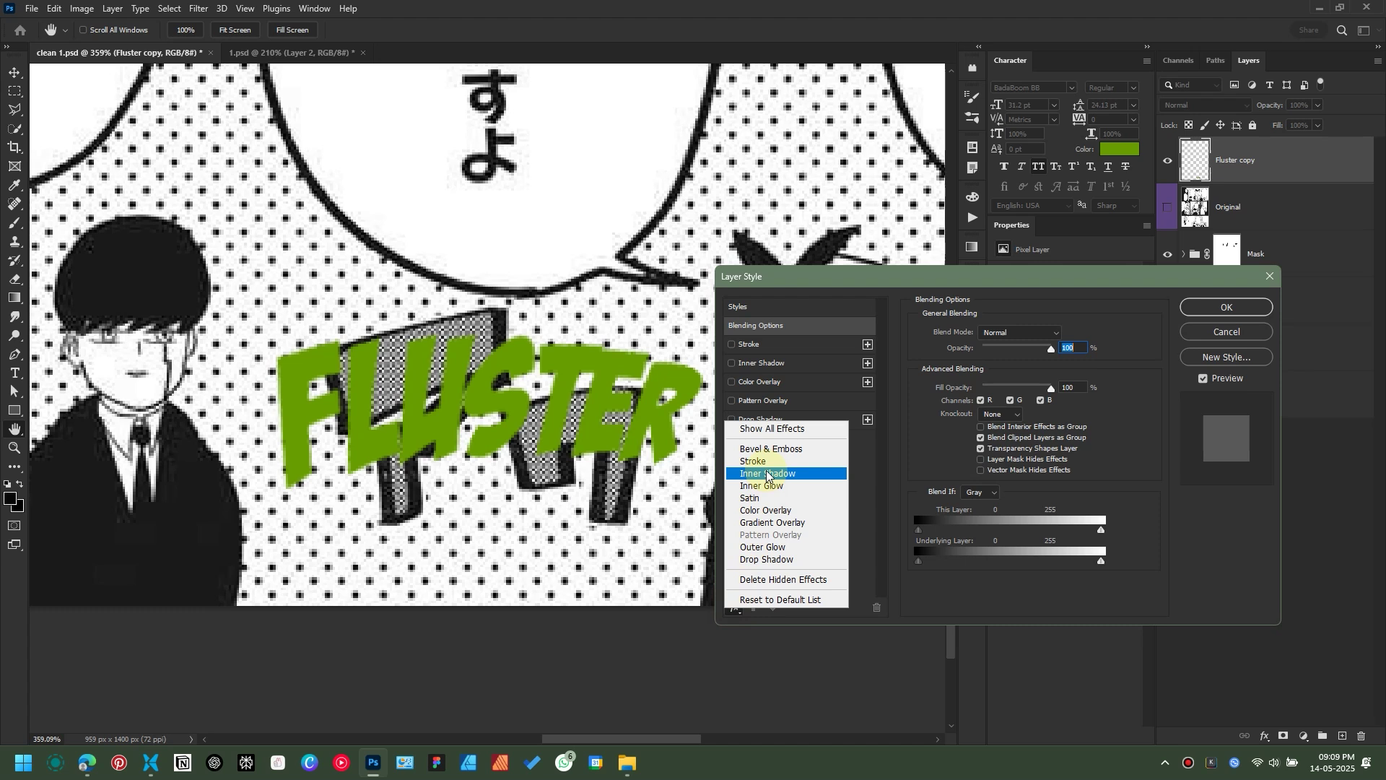
left_click(852, 465)
left_click(773, 403)
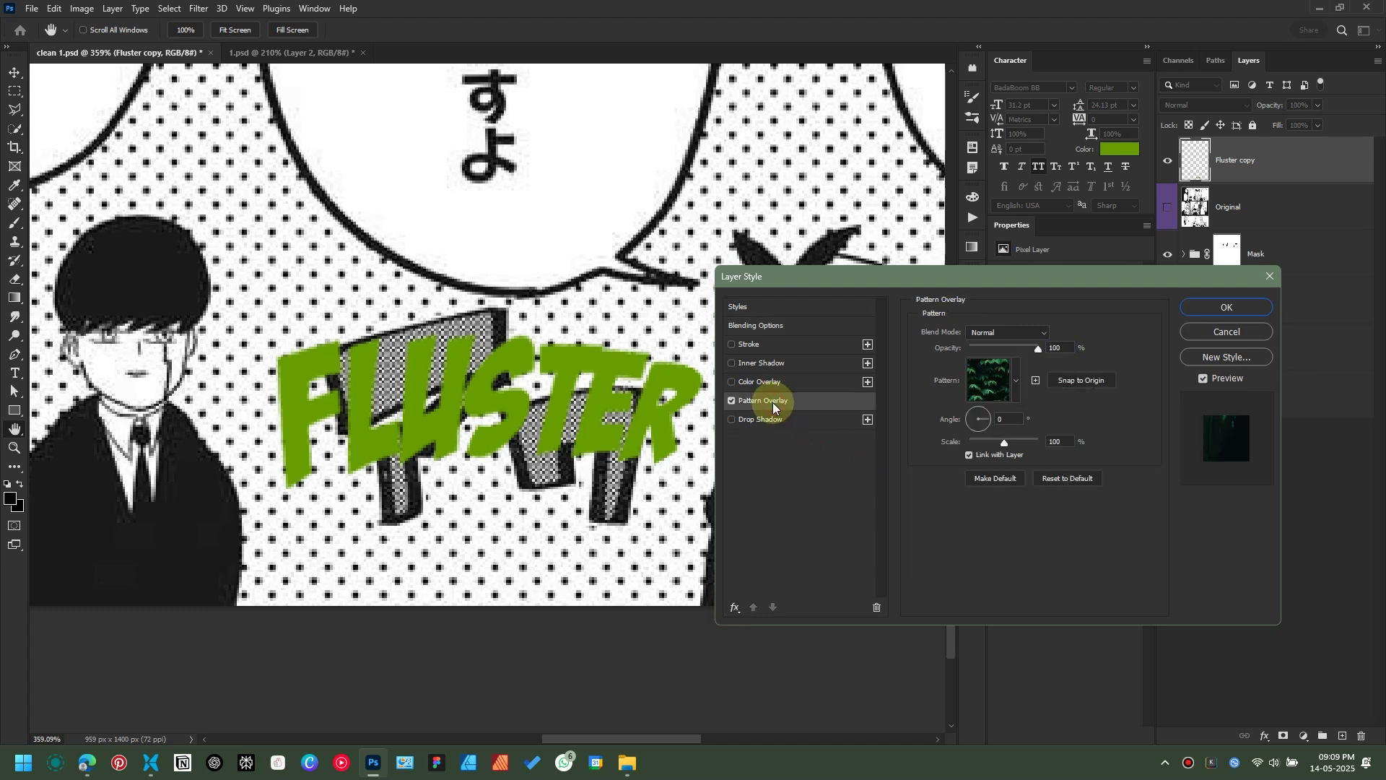
left_click(1018, 381)
left_click(963, 505)
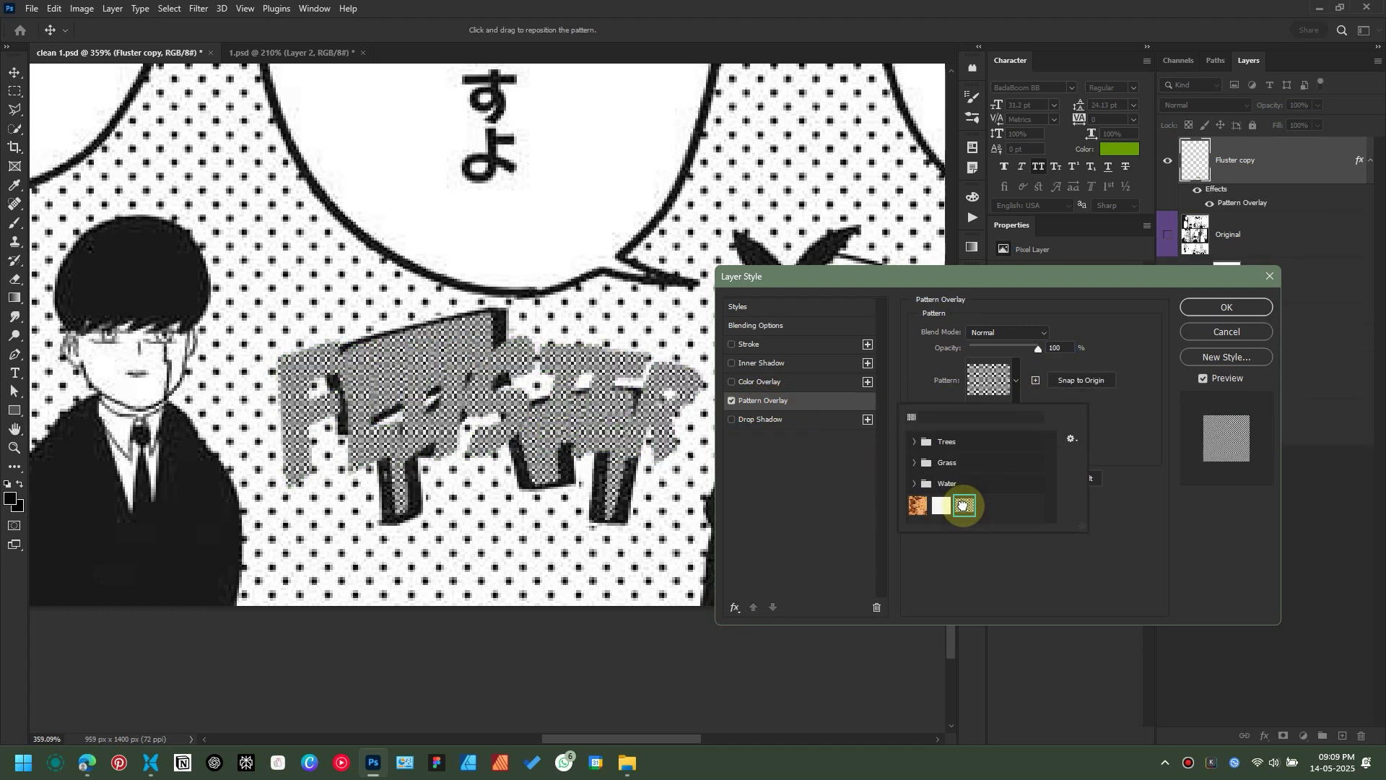
left_click(1120, 327)
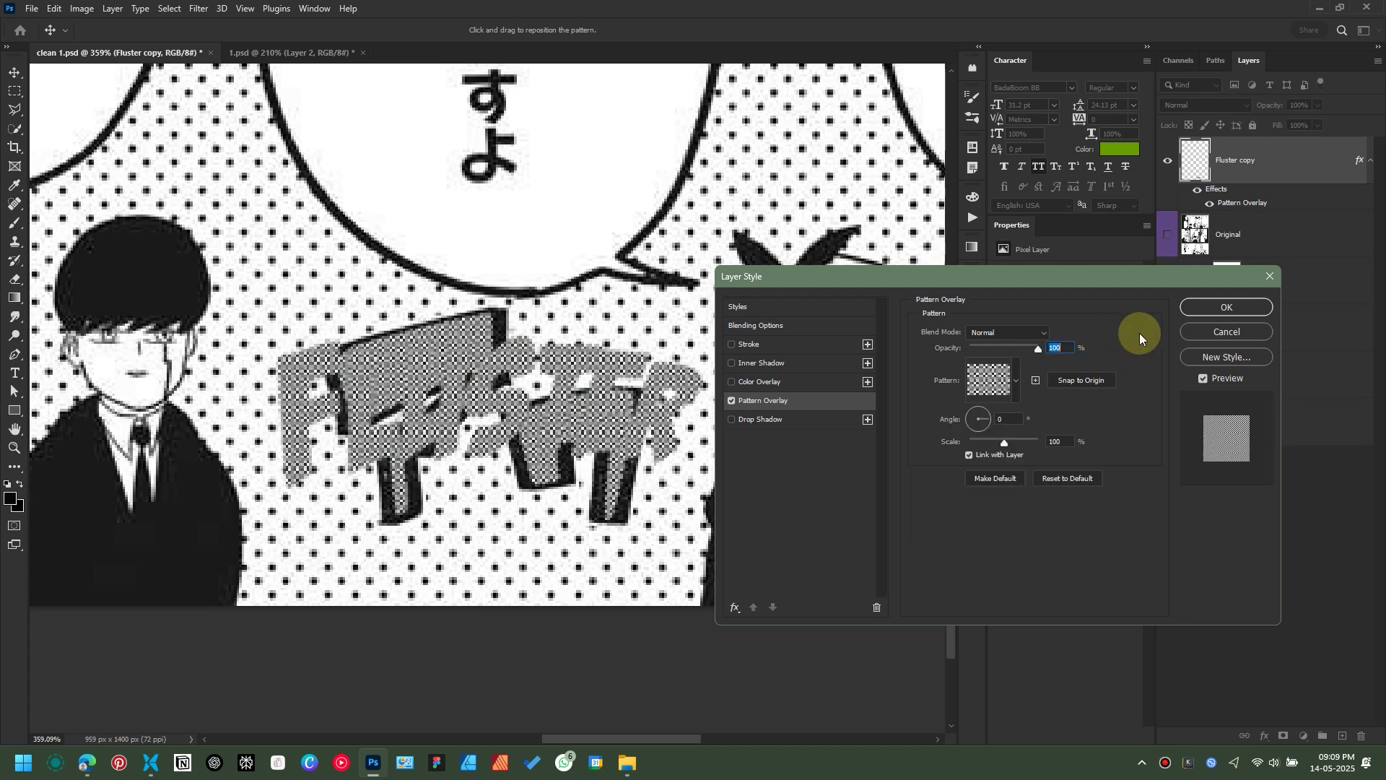
Step: Add a 6 px black outside stroke to the Fluster copy layer and apply the layer style
left_click(732, 345)
left_click(764, 345)
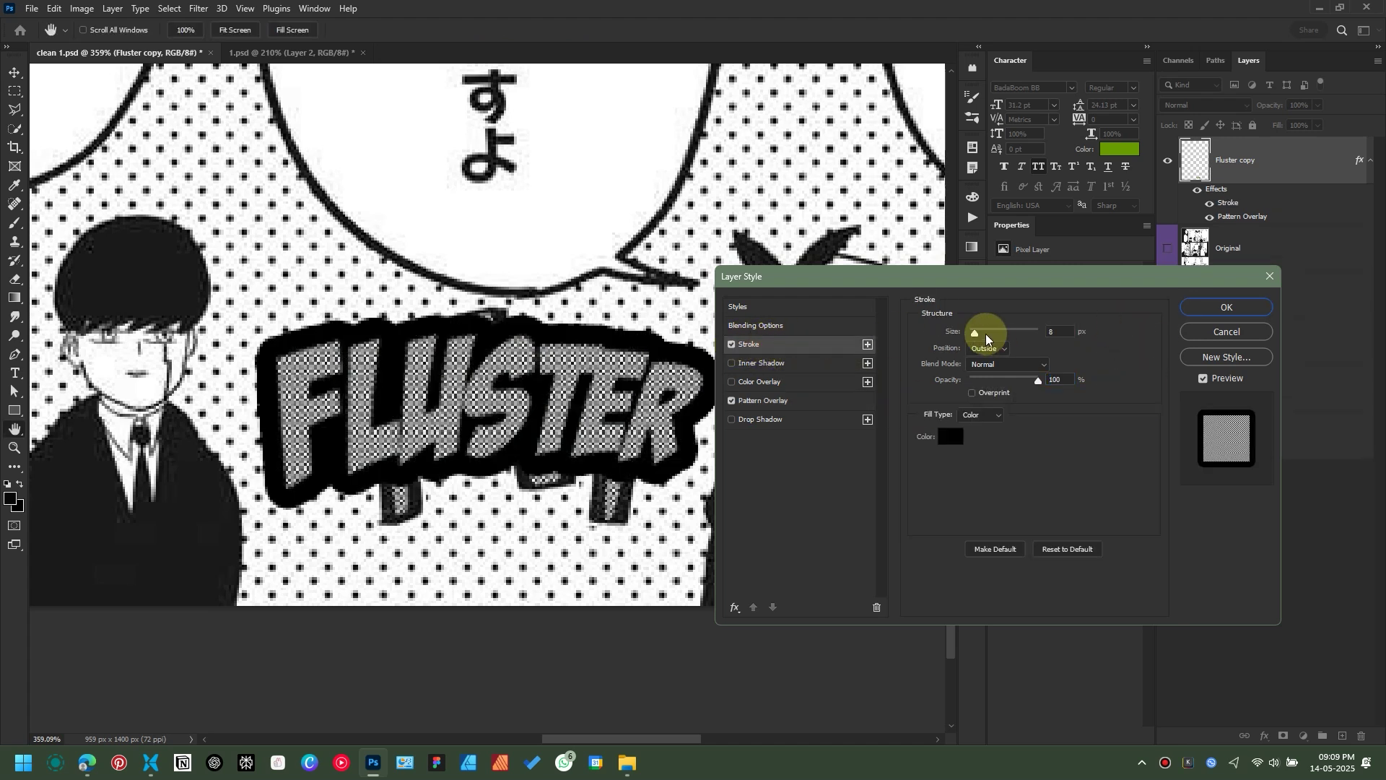
left_click(1061, 332)
key("Down")
key("Down")
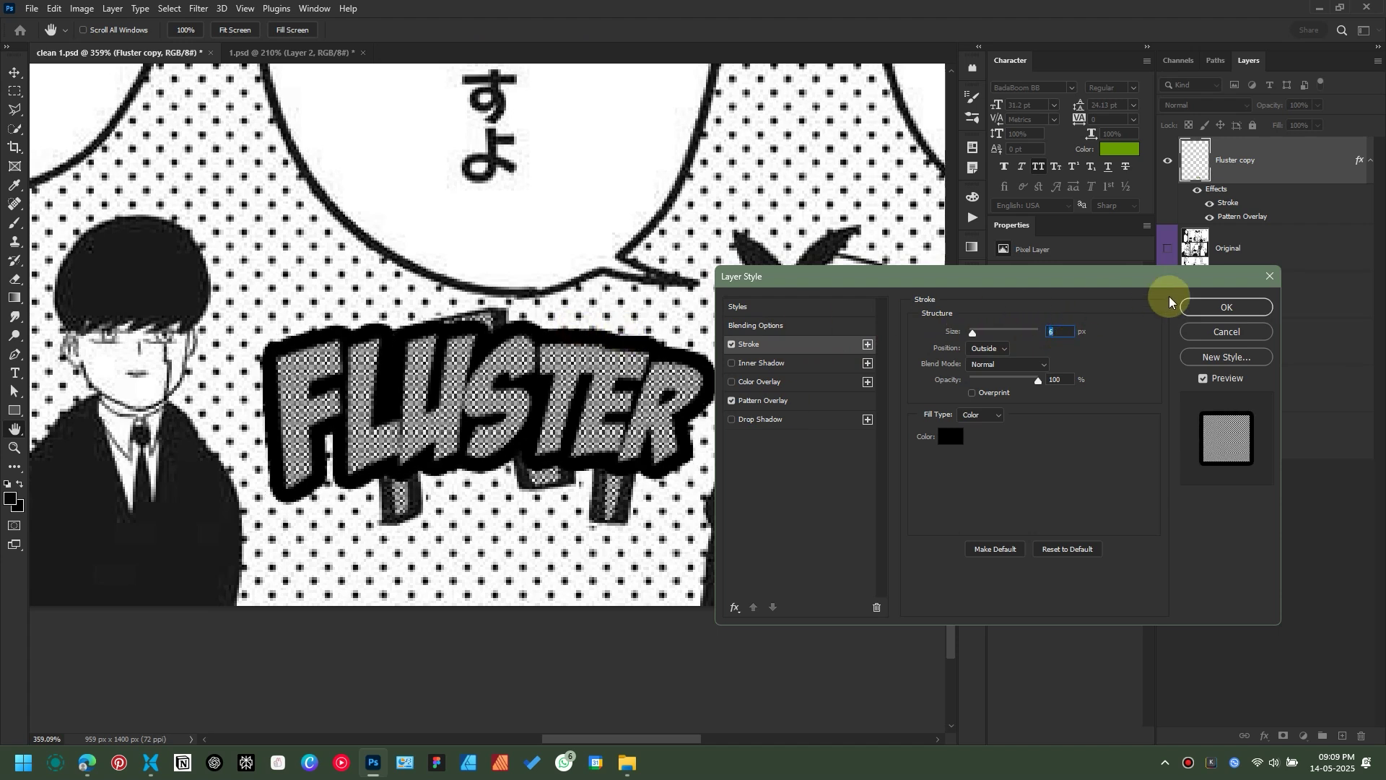
left_click(1226, 306)
Step: Reposition and slightly resize the FLUSTER lettering over the left sound effect, and commit the transform
scroll(420, 443, "down", 3)
left_click_drag(424, 442, 442, 453)
mouse_move(649, 429)
left_mouse_down()
mouse_move(561, 427)
mouse_move(626, 429)
left_mouse_up()
left_click(707, 29)
Step: Reduce the stroke size of the Fluster copy layer slightly
double_click(1228, 203)
left_click(1059, 331)
key("Down")
left_click(1227, 307)
Step: Place a smaller, clockwise-tilted copy of FLUSTER over the right sound effect and tilt the left one upward to fit its sound effect
scroll(342, 405, "down", 5)
left_click_drag(452, 427, 750, 421)
left_click_drag(817, 416, 803, 447)
left_click(495, 421)
left_click_drag(527, 466, 537, 436)
left_click(715, 29)
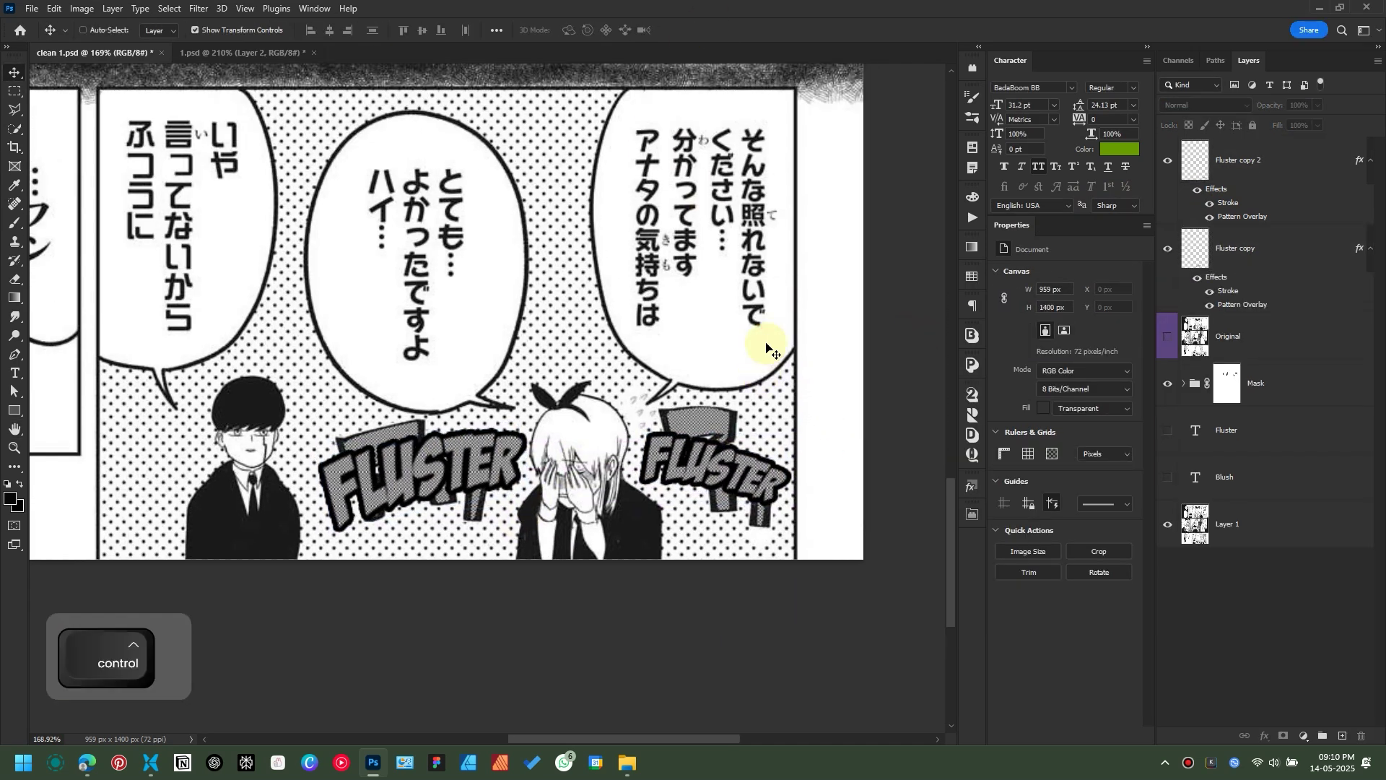
Step: Save the document and group the Fluster copy and Fluster copy 2 layers
key("ctrl+s")
left_click(1370, 160)
left_click(1370, 207)
left_click(1266, 171)
left_click(1260, 207, "ctrl")
key("ctrl+g")
Step: Move the effects of Fluster copy 2 onto Group 1, delete the effects of Fluster copy, and save the document
left_click(1182, 147)
left_click(1372, 179)
left_click_drag(1224, 207, 1256, 147)
left_click(1372, 266)
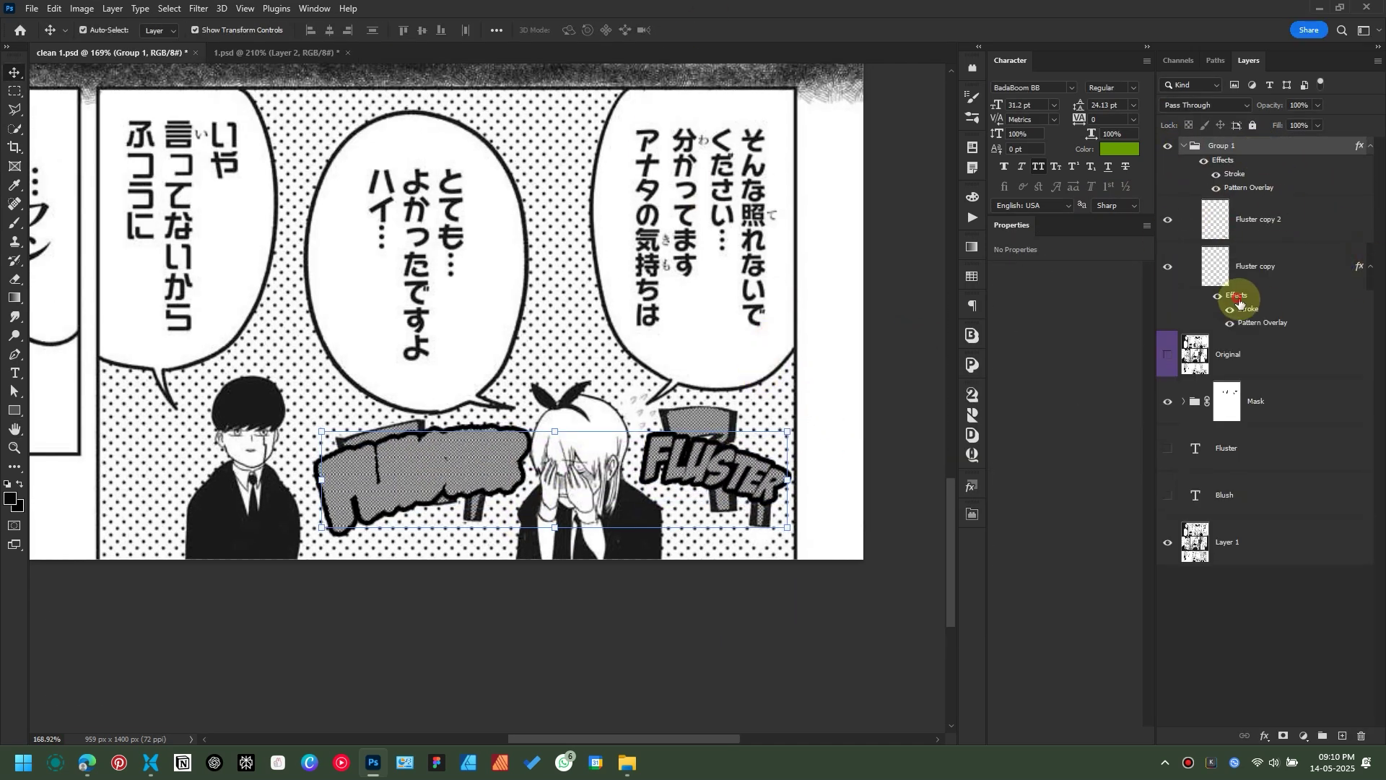
left_click_drag(1235, 296, 1360, 736)
key("ctrl+s")
left_click(1184, 146)
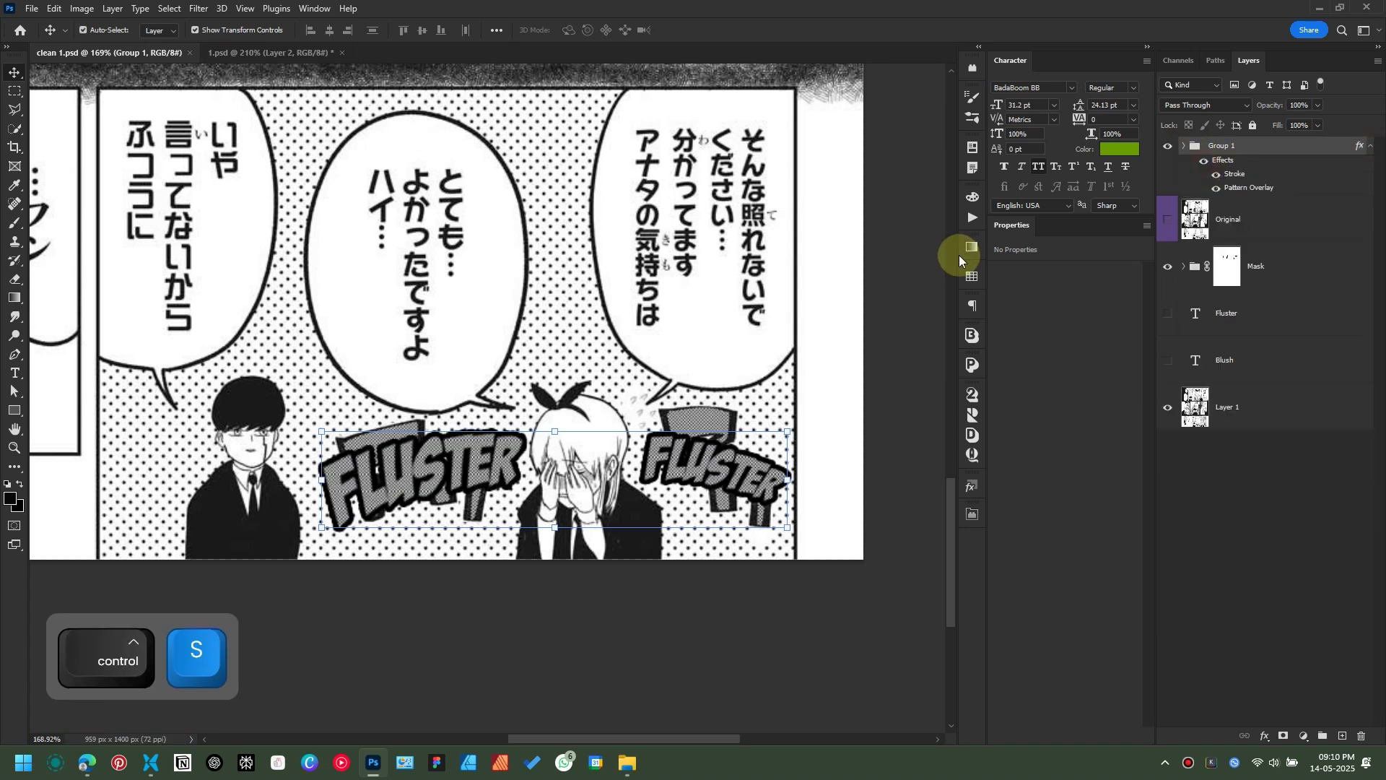
Step: Outline the right Japanese sound effect with the Lasso on Layer 1 and fill it to match the dotted background
left_click(1282, 376)
scroll(744, 445, "up", 3)
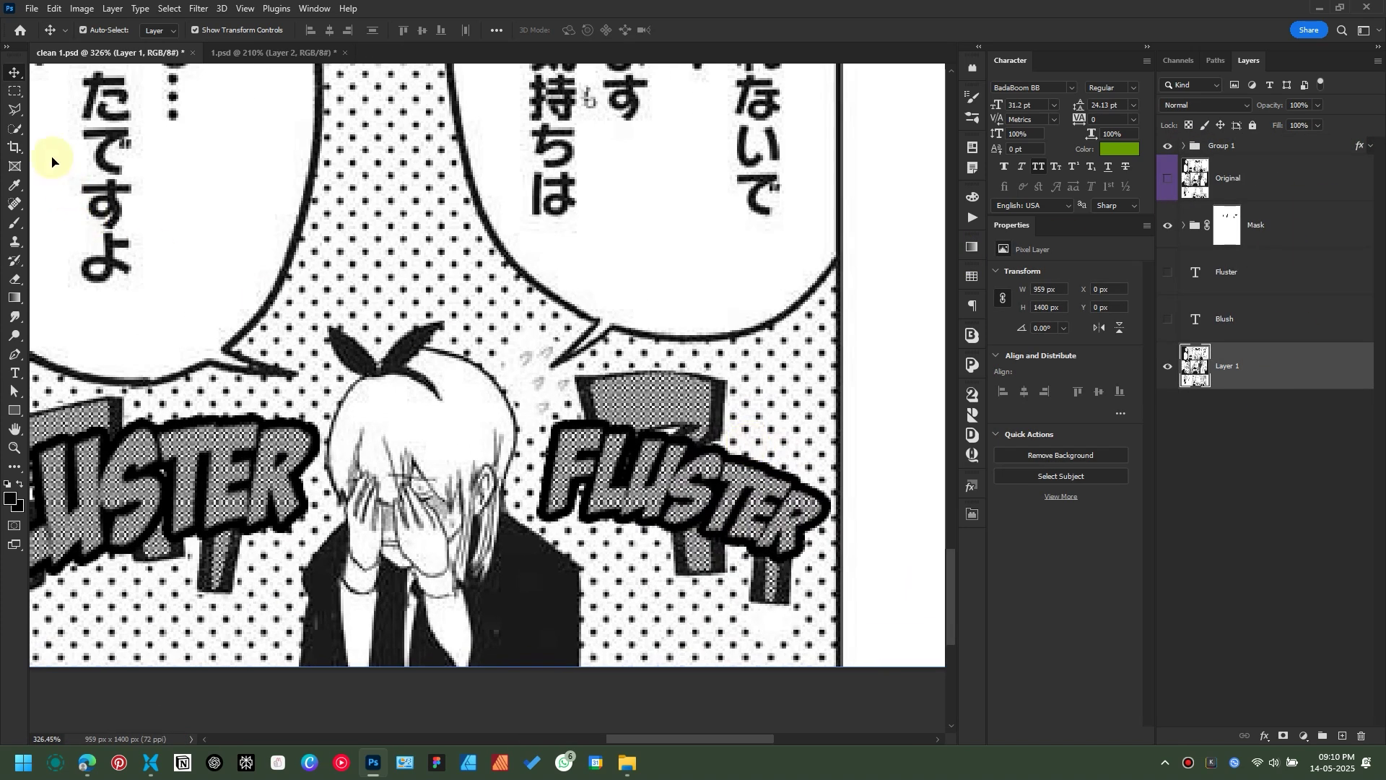
right_click(14, 111)
left_click(58, 113)
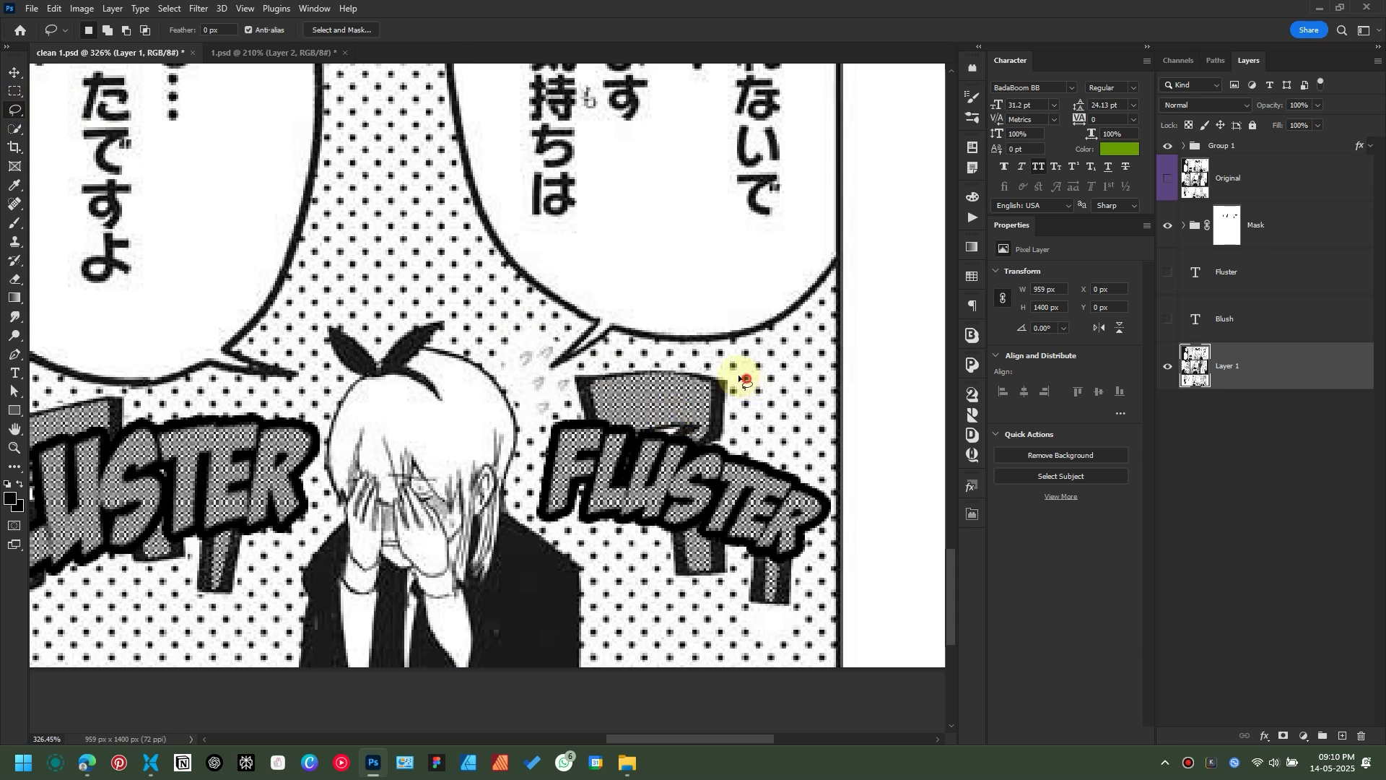
left_click_drag(570, 406, 607, 515)
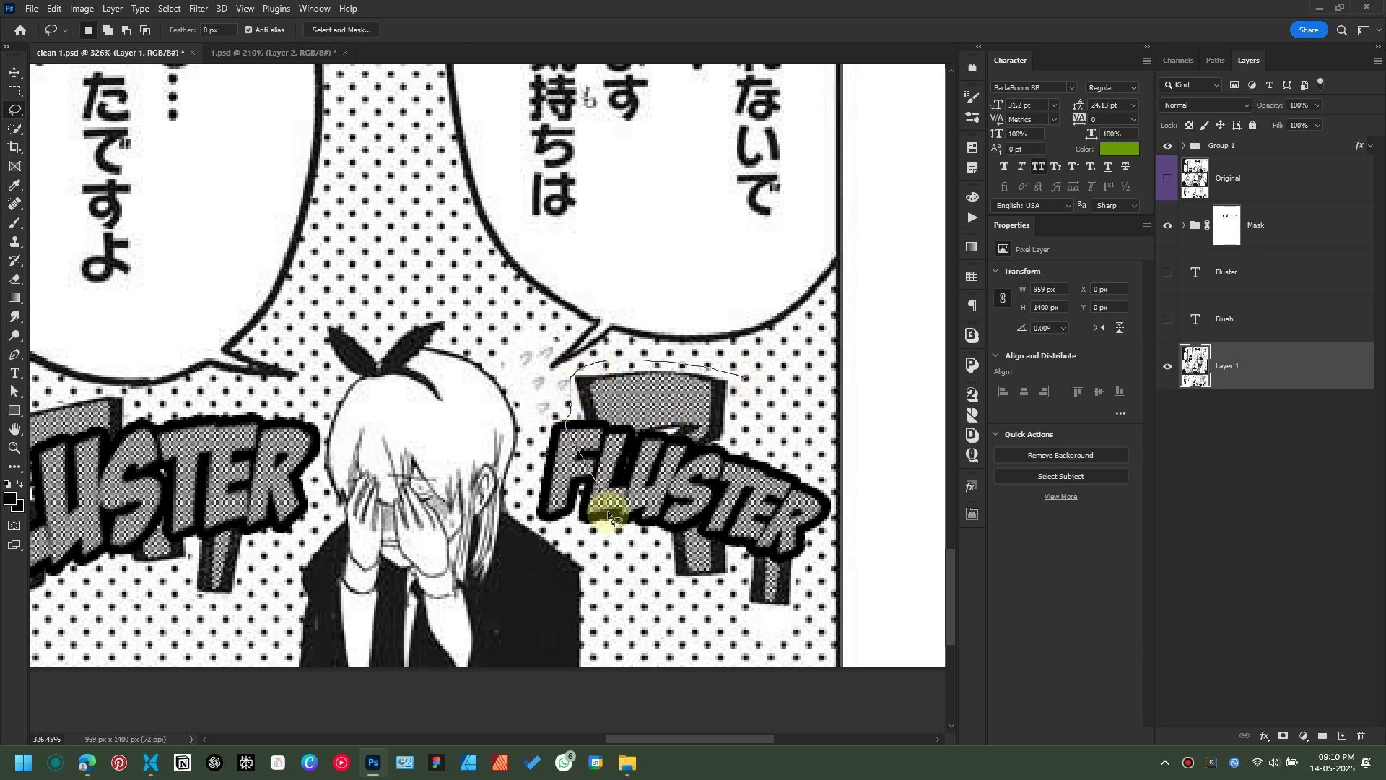
left_click_drag(762, 384, 747, 377)
right_click(716, 406)
left_click(750, 598)
left_click(508, 205)
Step: Outline the left Japanese sound effect with the Lasso, fill it to match the dotted background, and deselect
key("space")
left_click_drag(259, 406, 612, 409)
mouse_move(346, 428)
left_mouse_down()
mouse_move(618, 433)
mouse_move(345, 427)
left_mouse_up()
key("shift+BackSpace")
key("Return")
key("ctrl+d")
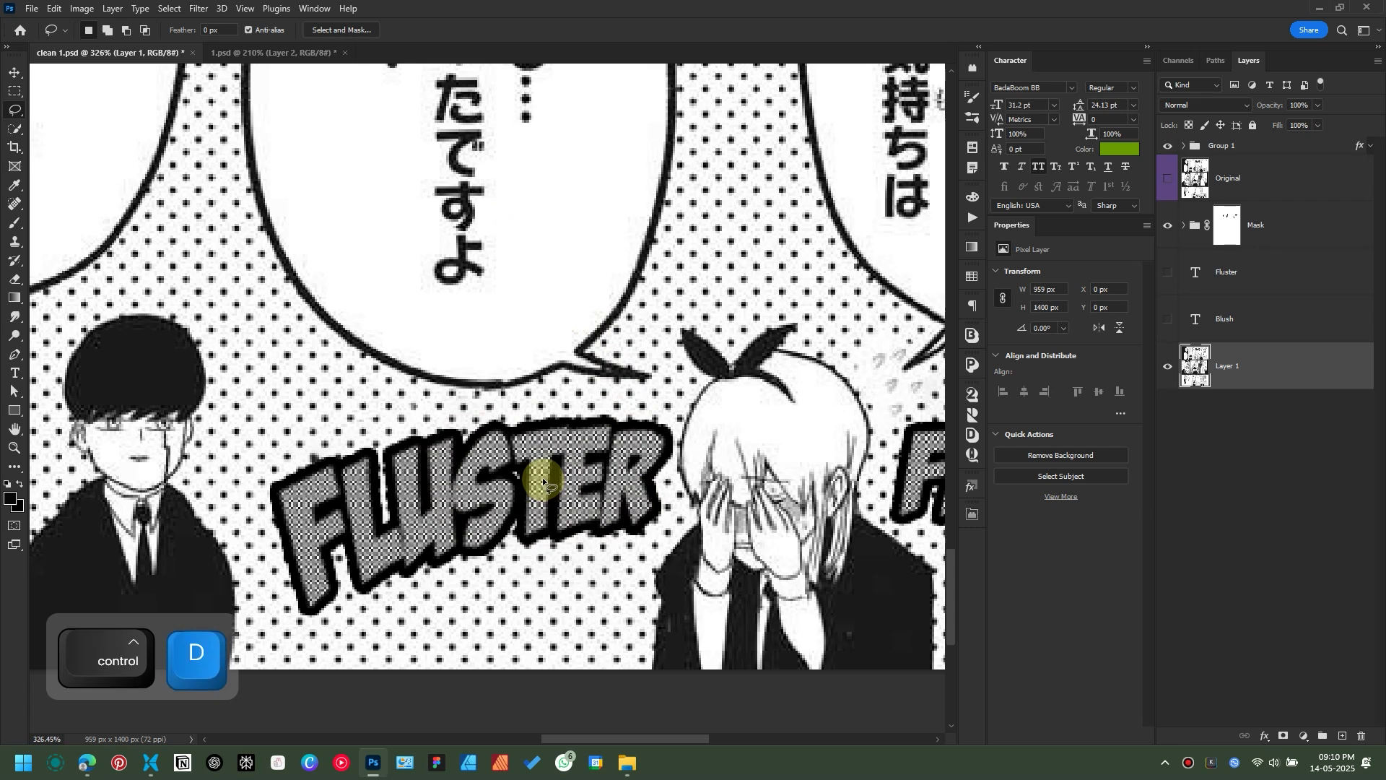
Step: Toggle the visibility of Group 1 to check the cleaned background behind both FLUSTER letterings
scroll(541, 479, "down", 5)
scroll(835, 470, "up", 1)
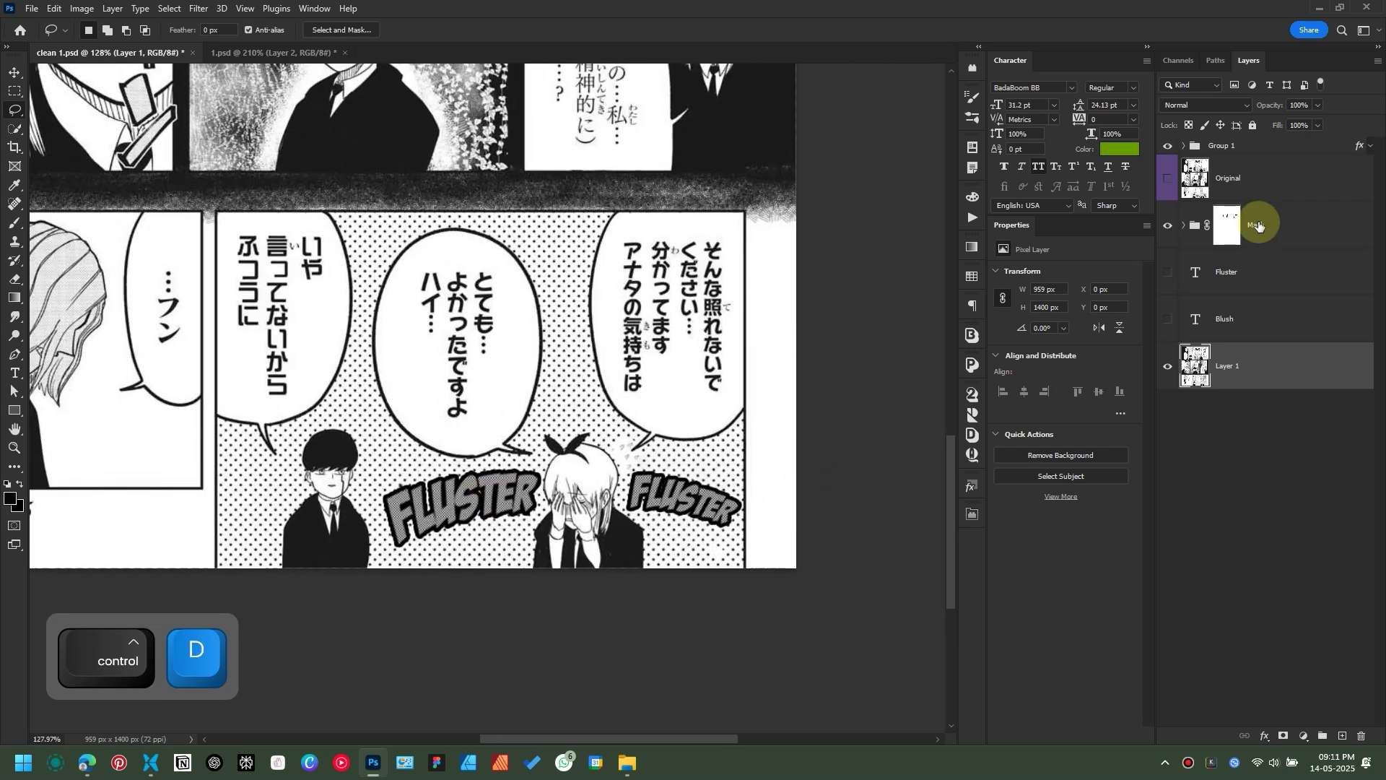
left_click(1169, 147)
left_click(1169, 147)
left_click(1170, 147)
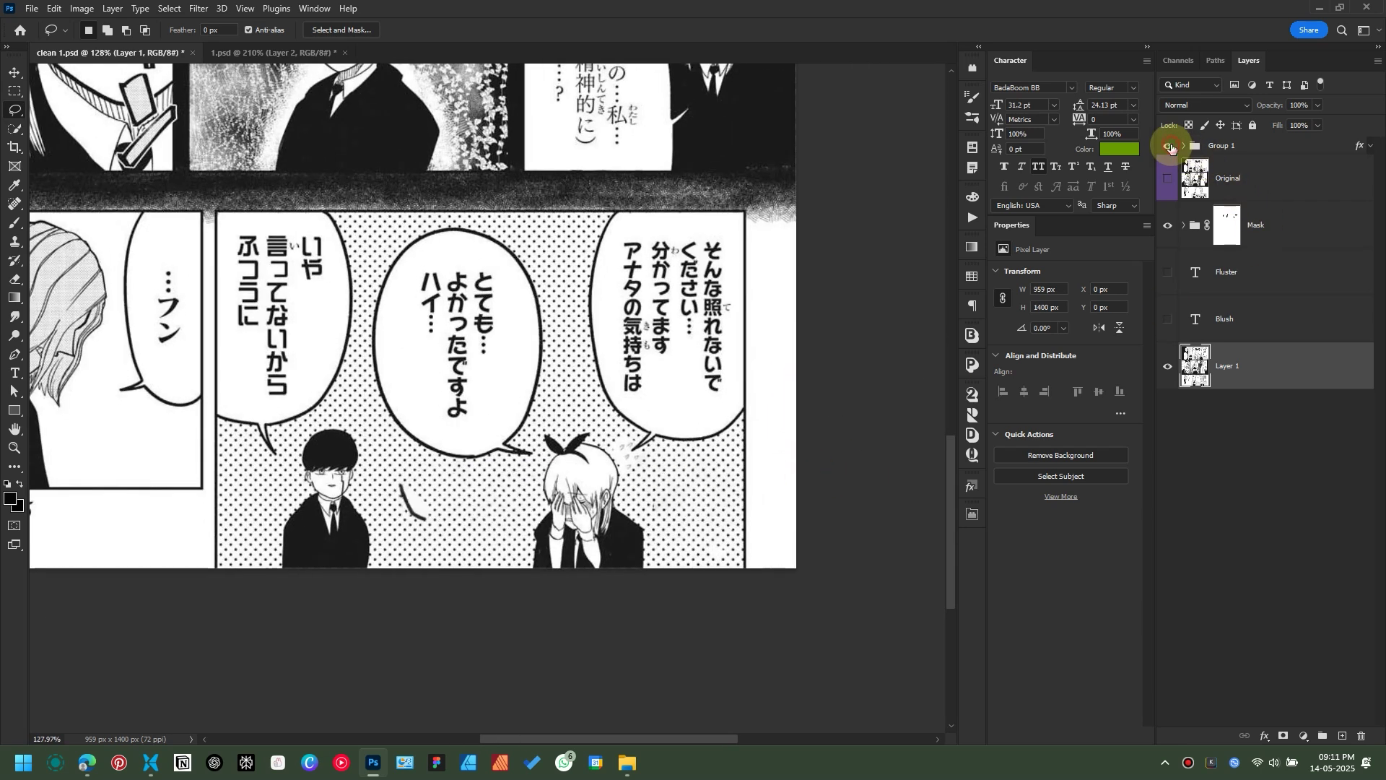
left_click(1169, 147)
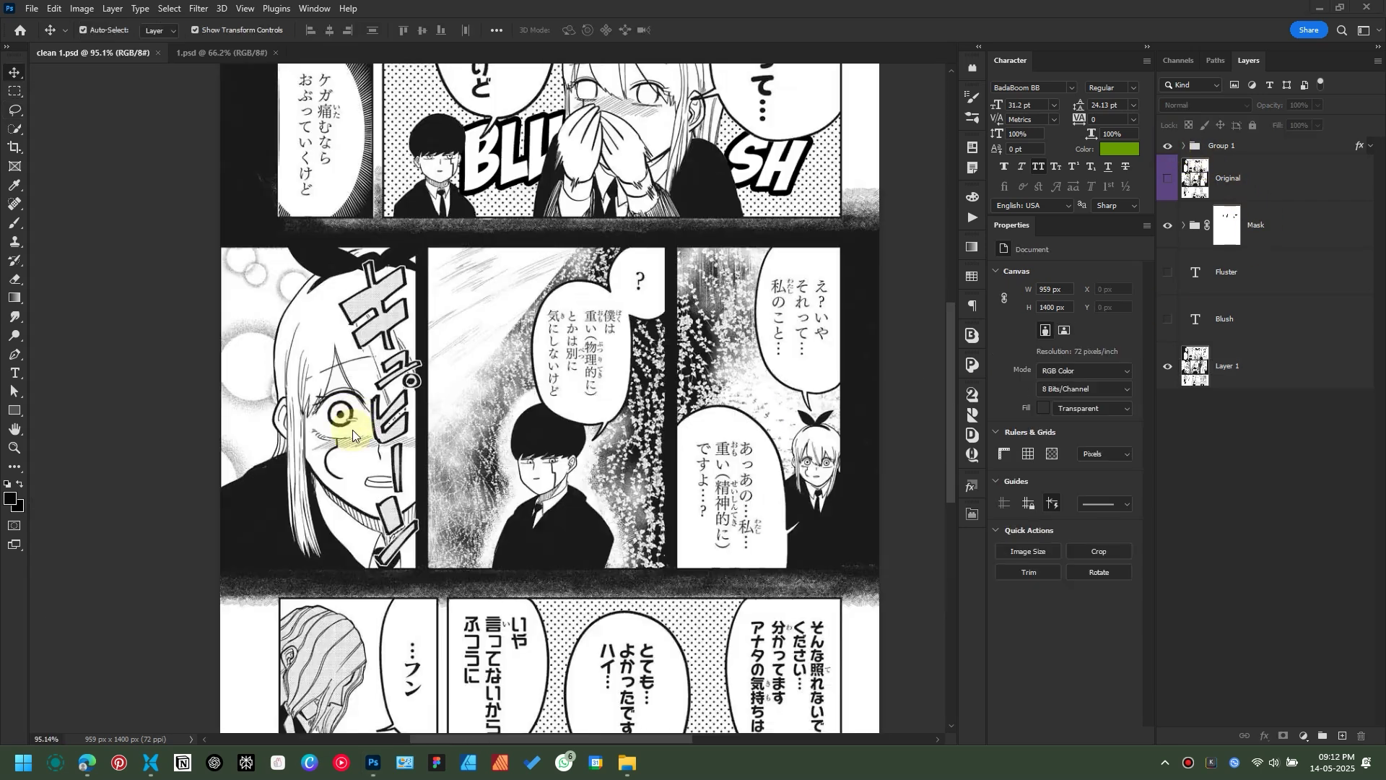
Step: Examine the vertical Japanese sound effect over the girl's face in the middle row's left panel
scroll(352, 413, "up", 2)
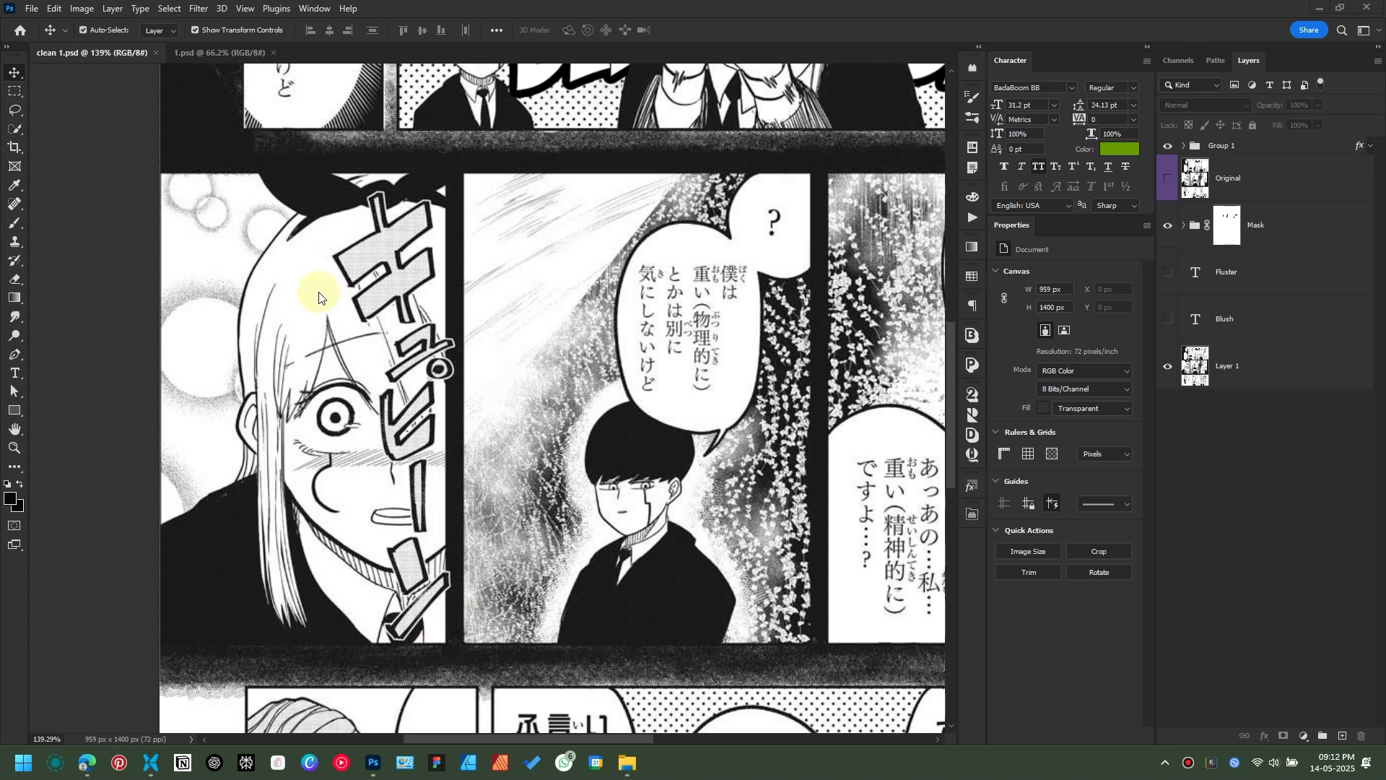
scroll(319, 296, "up", 2)
key("space")
left_click_drag(232, 279, 425, 289)
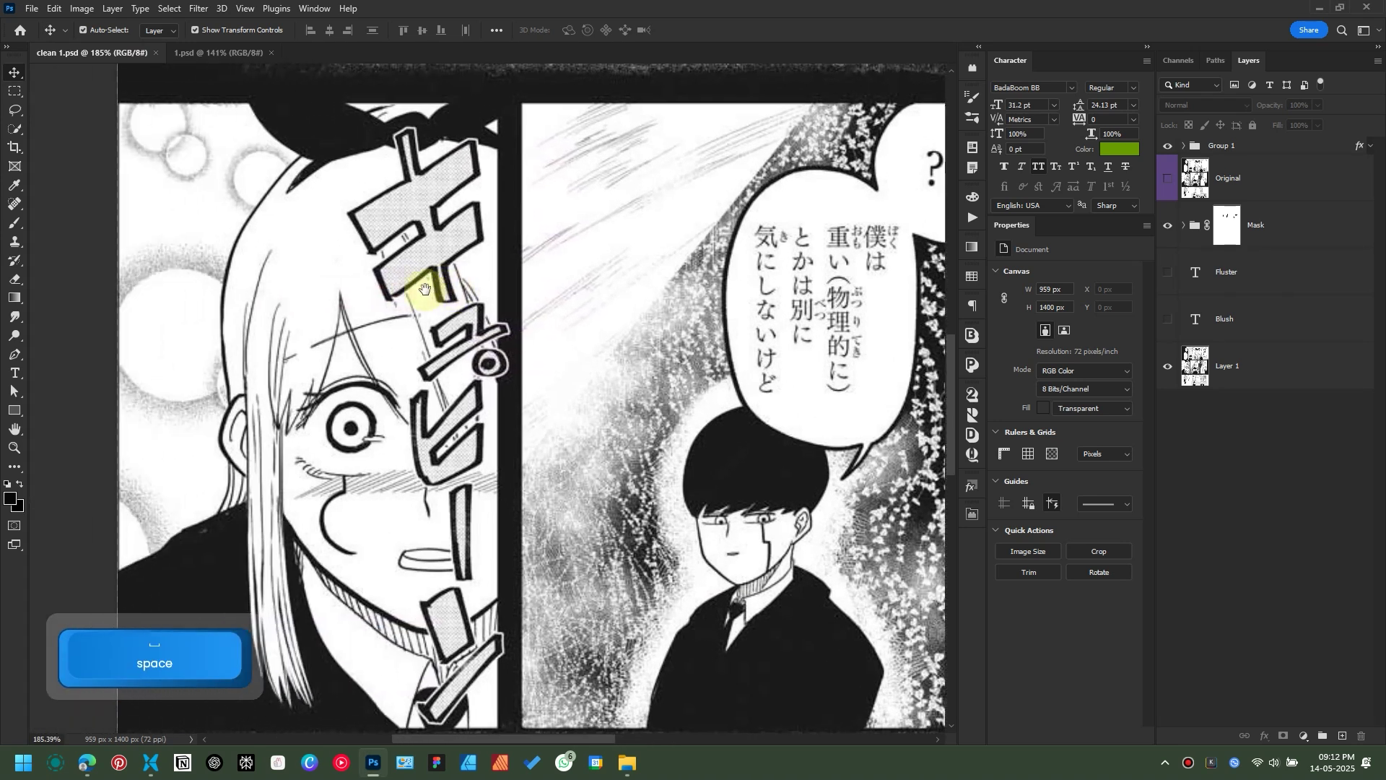
Step: Add the text "Awwwww" in BadaBoom BB over the girl's forehead in the middle row's left panel
scroll(420, 299, "down", 2)
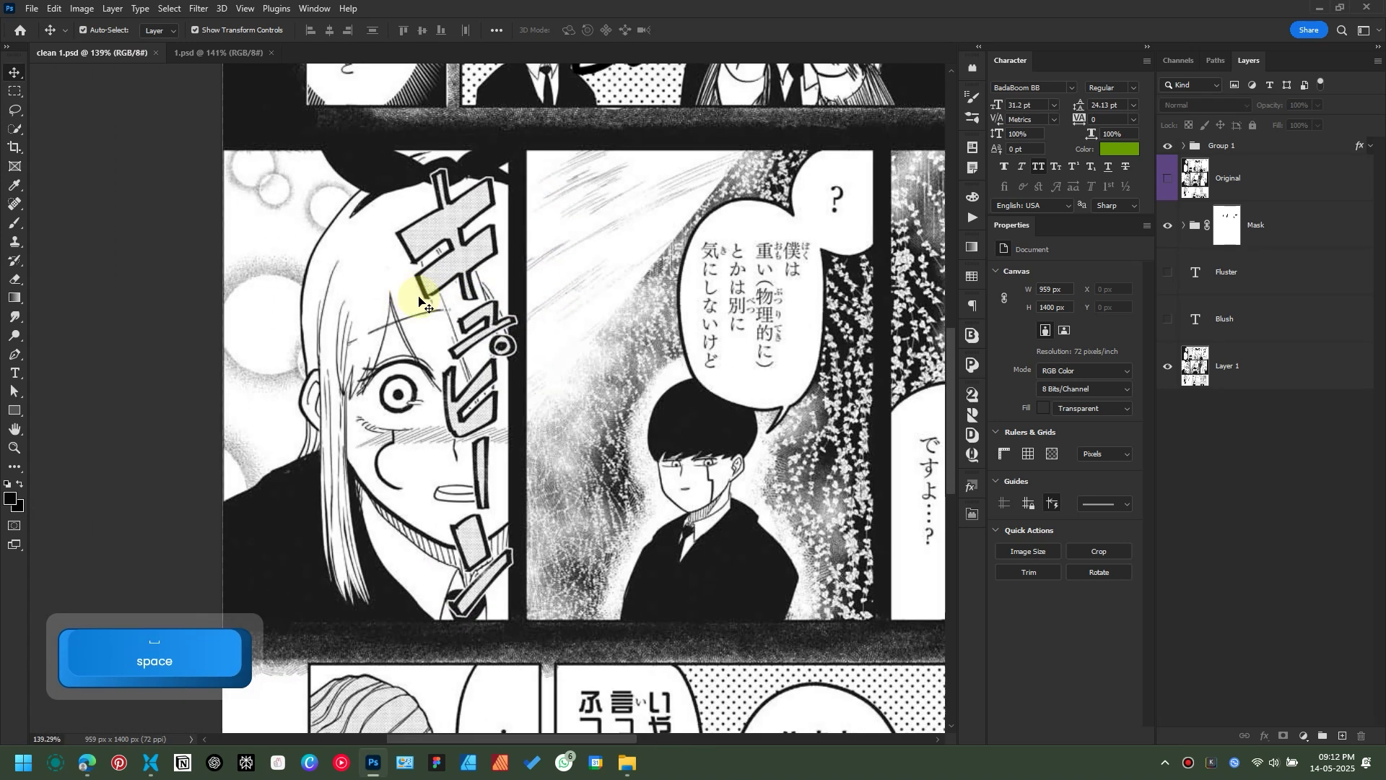
left_click(15, 376)
left_click(386, 225)
type("Awwwww")
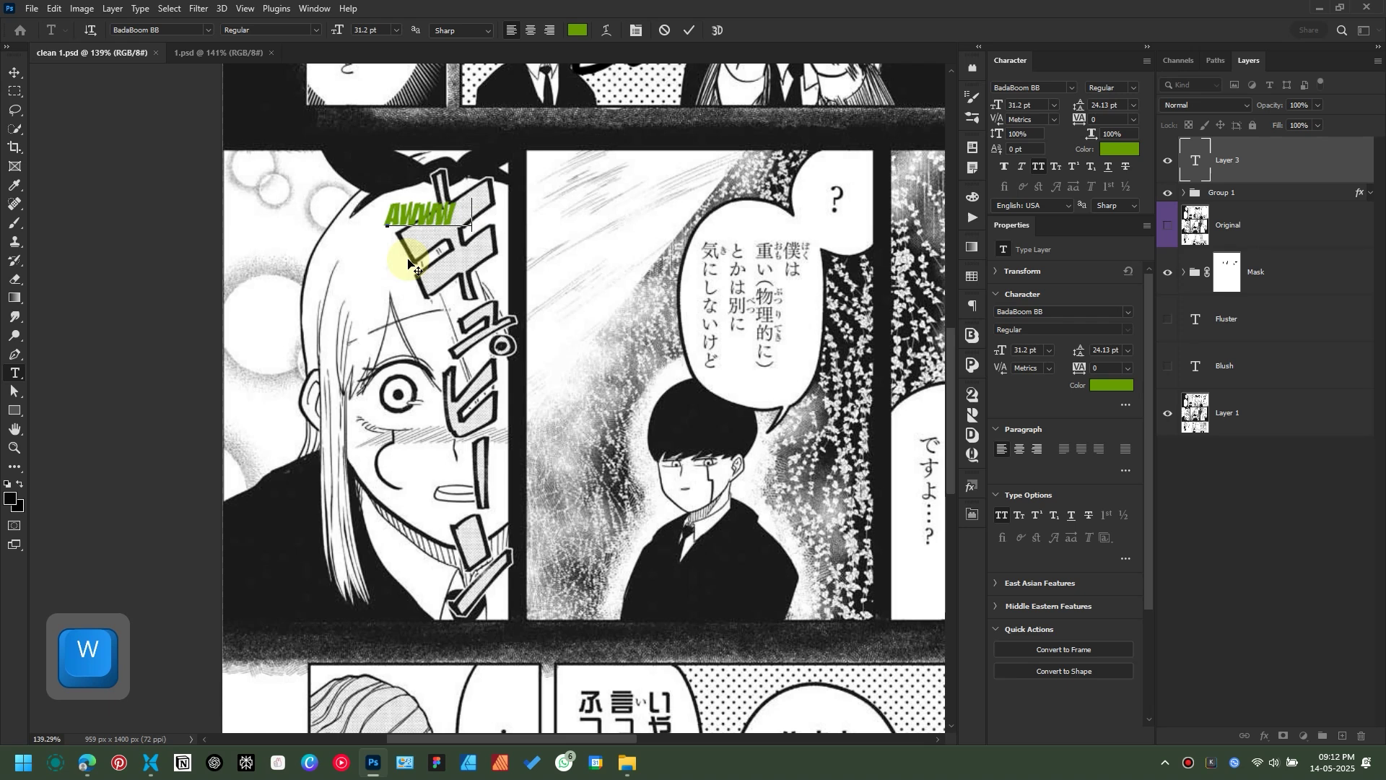
Step: Switch the whole "Awwwww" text to vertical orientation and commit it
left_click(450, 221)
key("ctrl+a")
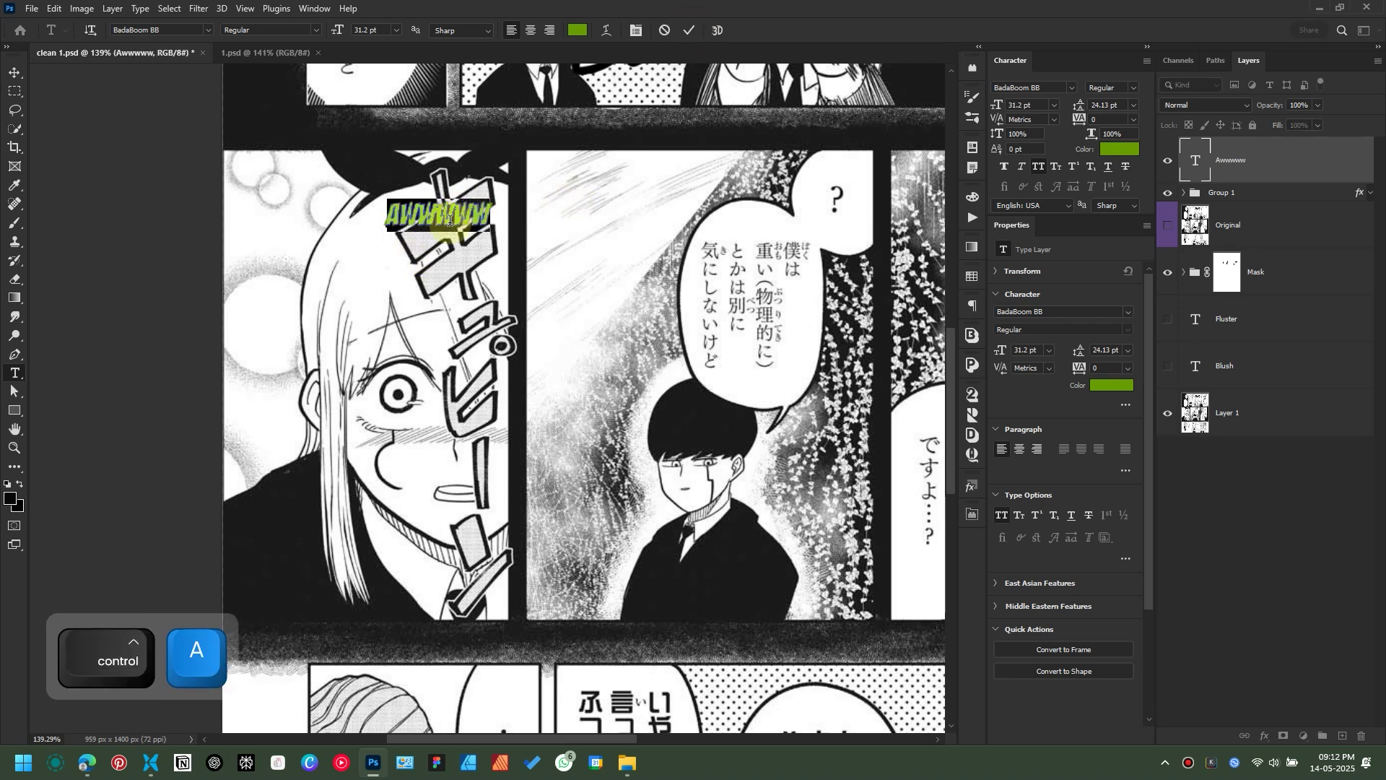
left_click(90, 31)
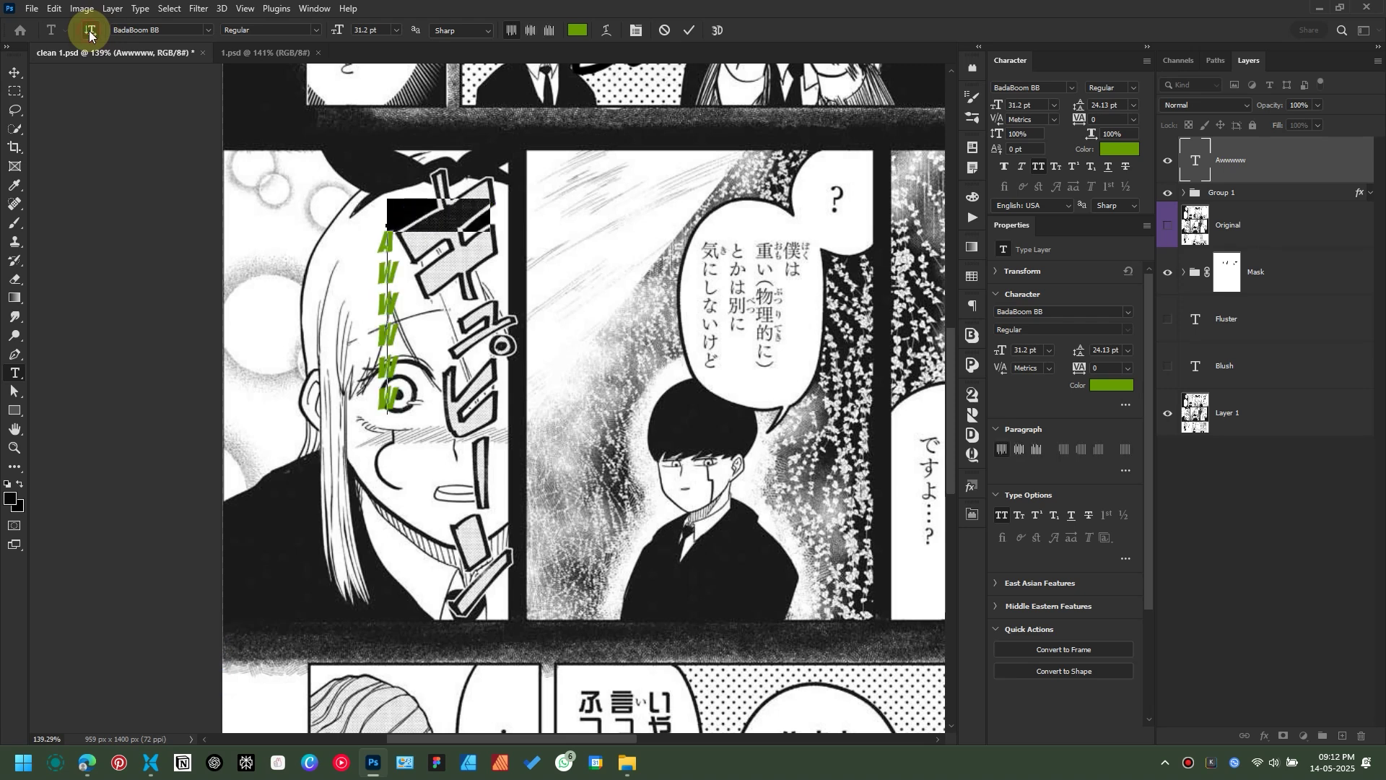
left_click(90, 32)
left_click(89, 33)
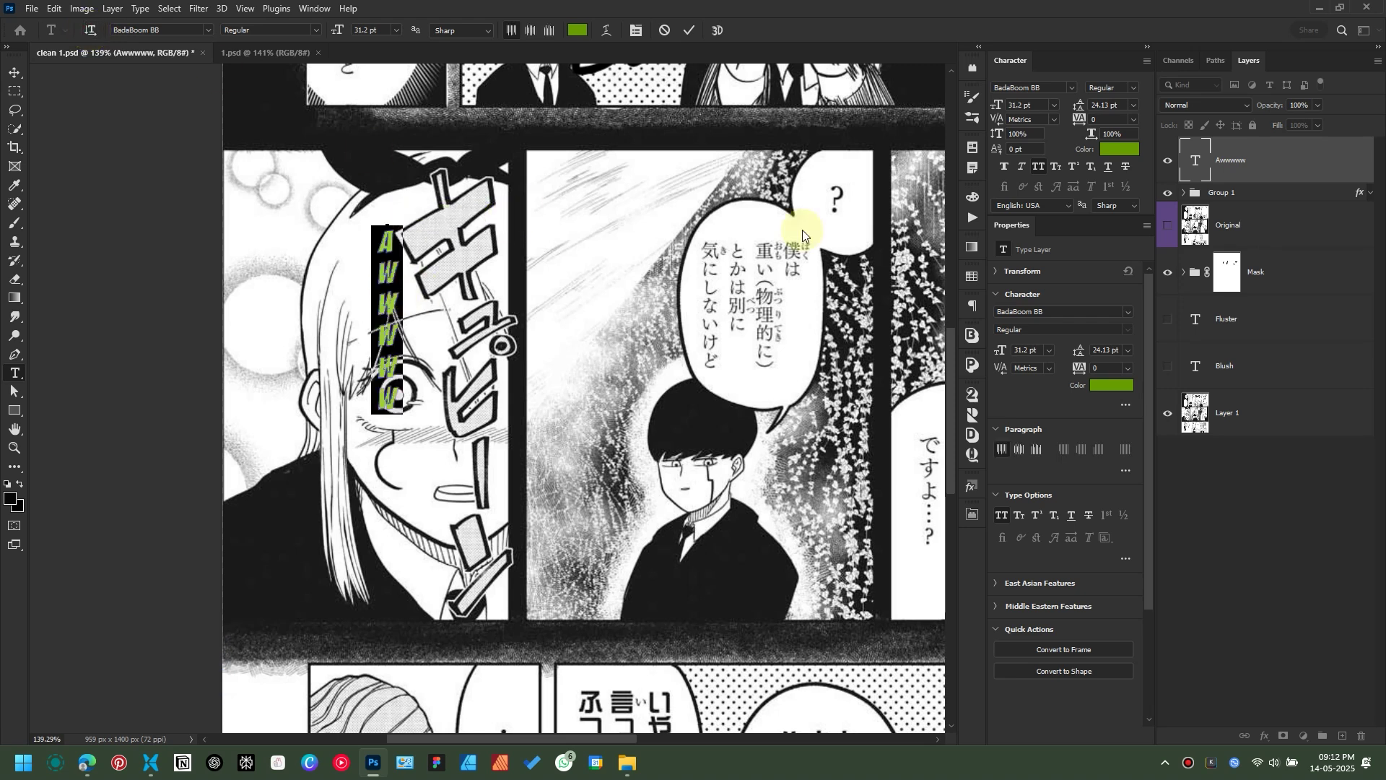
scroll(390, 275, "up", 7)
left_click(690, 36)
key("v")
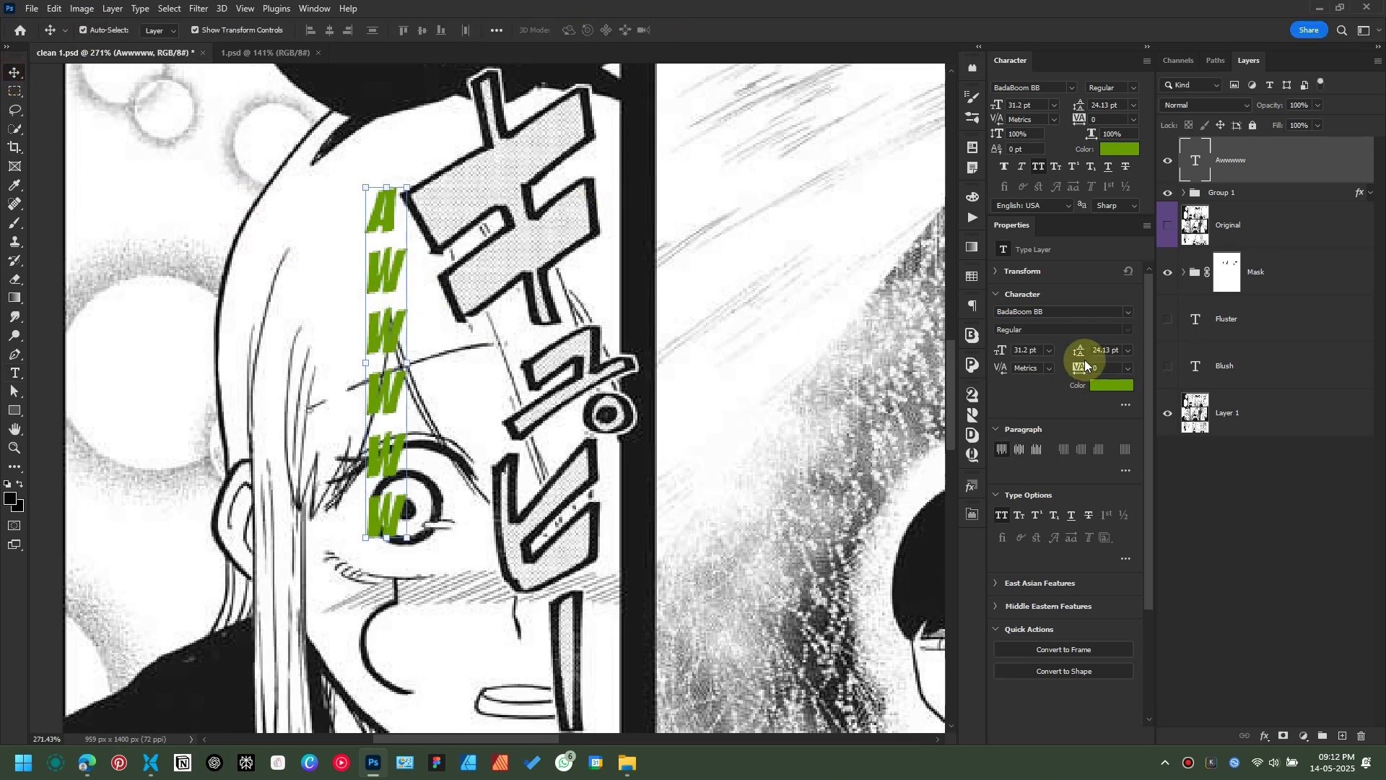
Step: Set the vertical text's tracking to -260 and scale it up to about 347% over the Japanese sound effect
left_click_drag(1078, 368, 1070, 365)
scroll(506, 346, "down", 5)
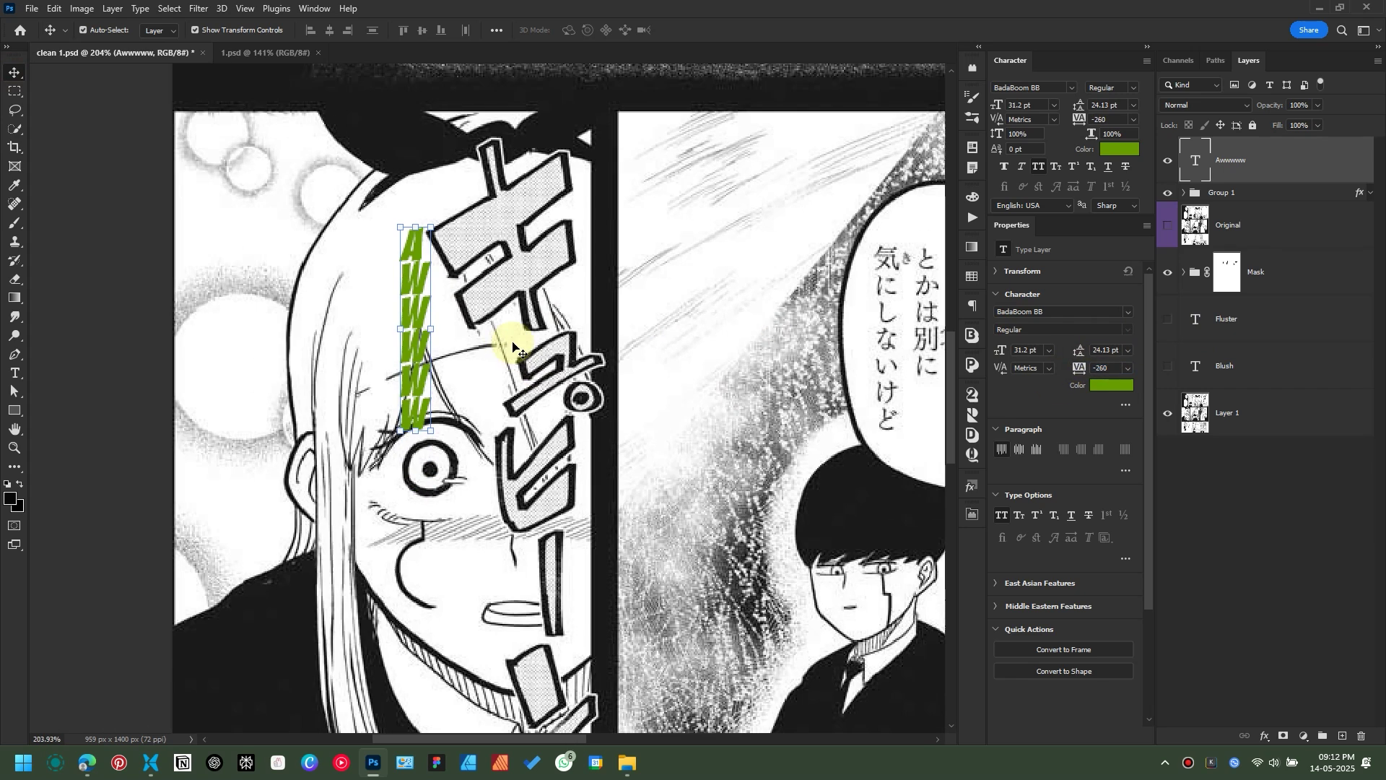
left_click_drag(448, 412, 639, 686)
left_click_drag(496, 525, 546, 454)
left_click_drag(471, 183, 442, 114)
left_click_drag(527, 361, 542, 399)
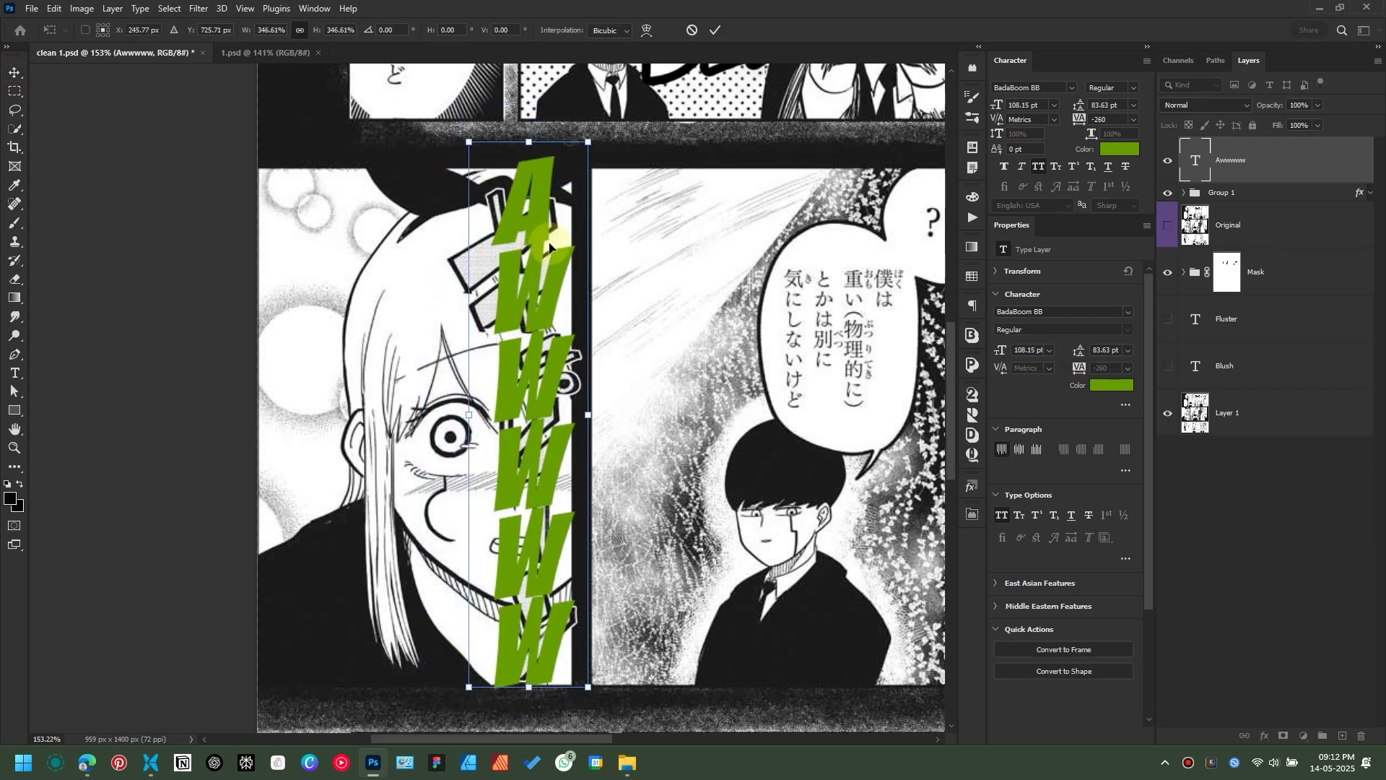
left_click(715, 30)
Step: Duplicate the Awwwww text layer, keep the copy hidden above Layer 1, and rasterize the original text layer
left_click_drag(1252, 177, 1343, 736)
left_click_drag(1226, 172, 1251, 434)
right_click(1248, 160)
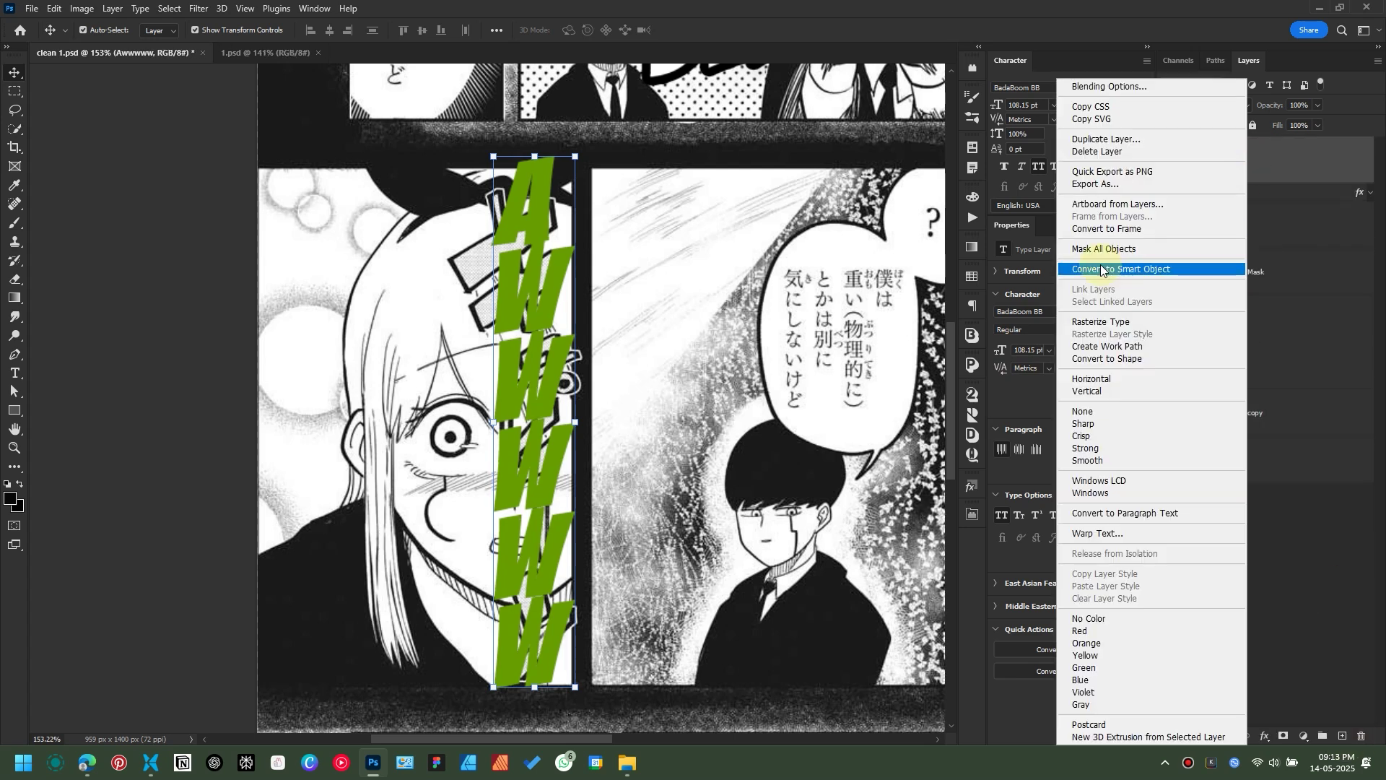
left_click(1106, 321)
left_click(1168, 412)
Step: Distort the rasterized AWWWWW lettering by pulling its upper corners outward so it tapers toward the bottom
key("ctrl+t")
left_click_drag(491, 156, 402, 169)
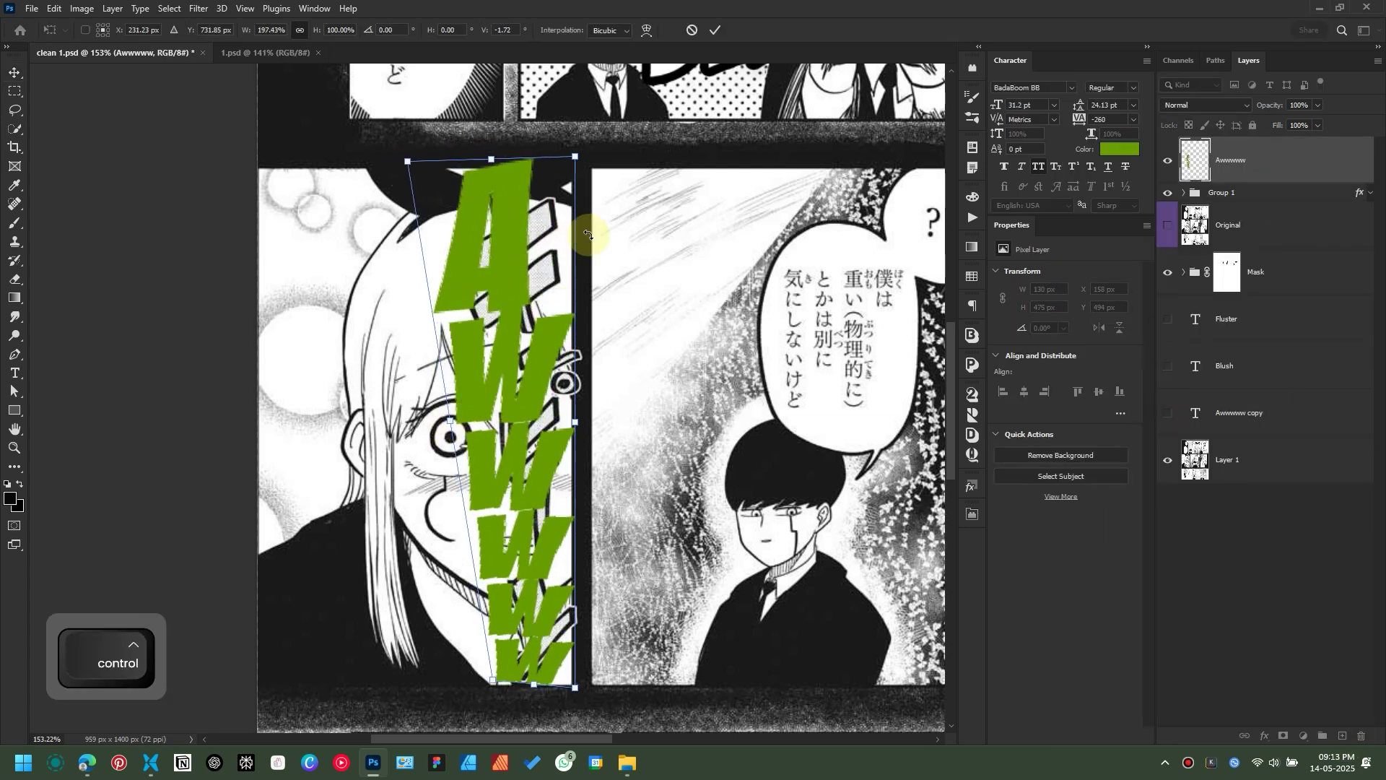
left_click_drag(576, 156, 615, 161)
left_click(715, 31)
Step: Warp the AWWWWW lettering by bending both sides, shifting the upper corners outward and to the left, and narrowing the base
key("ctrl+t")
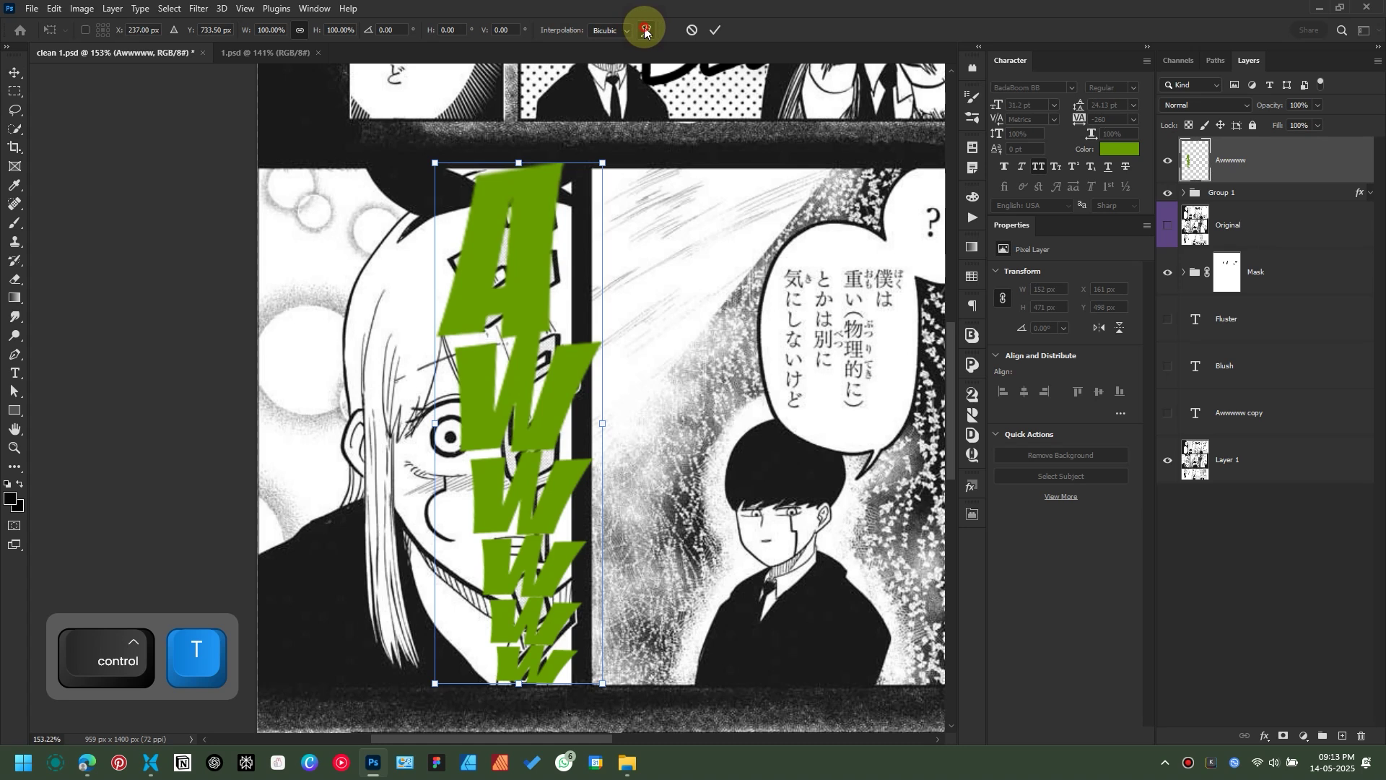
left_click(644, 31)
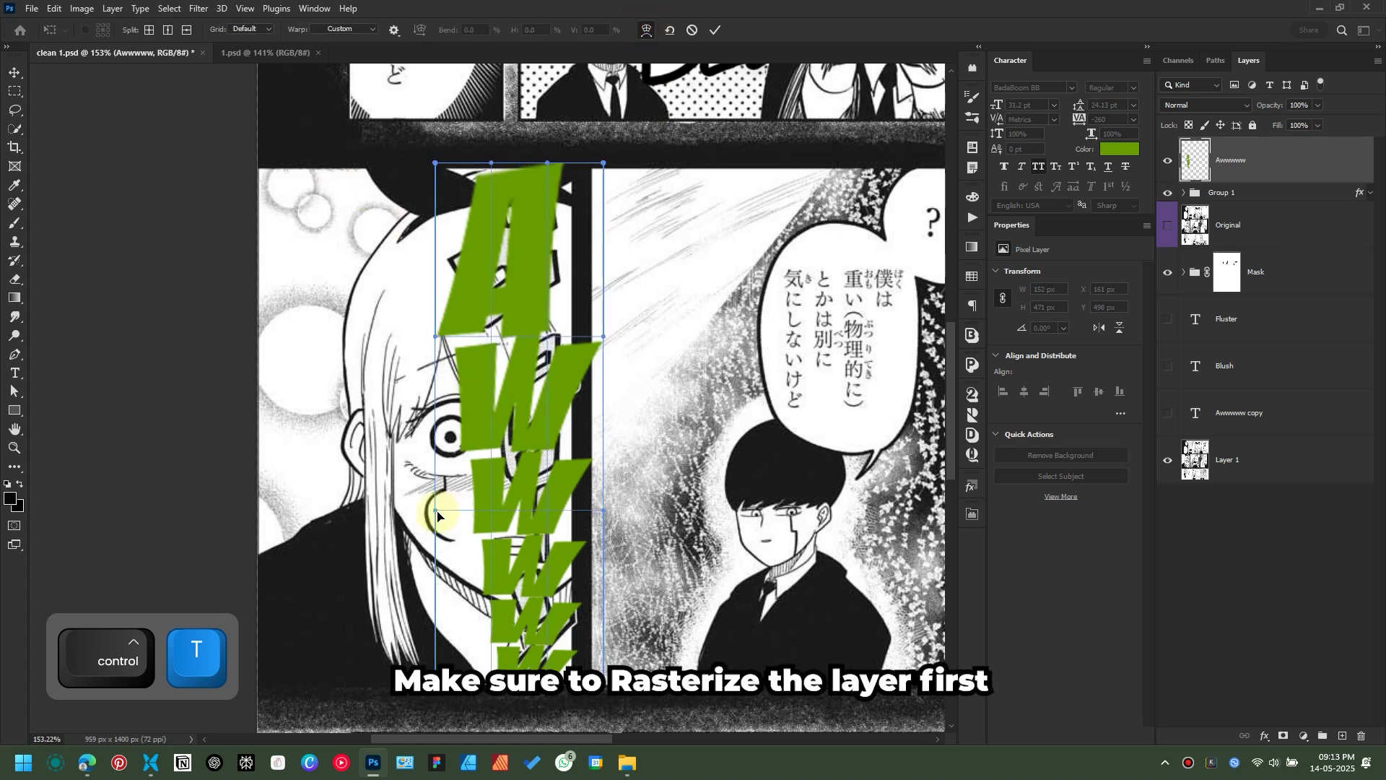
left_click_drag(435, 514, 468, 510)
left_click_drag(436, 339, 466, 351)
left_click_drag(436, 164, 393, 158)
left_click_drag(604, 164, 577, 163)
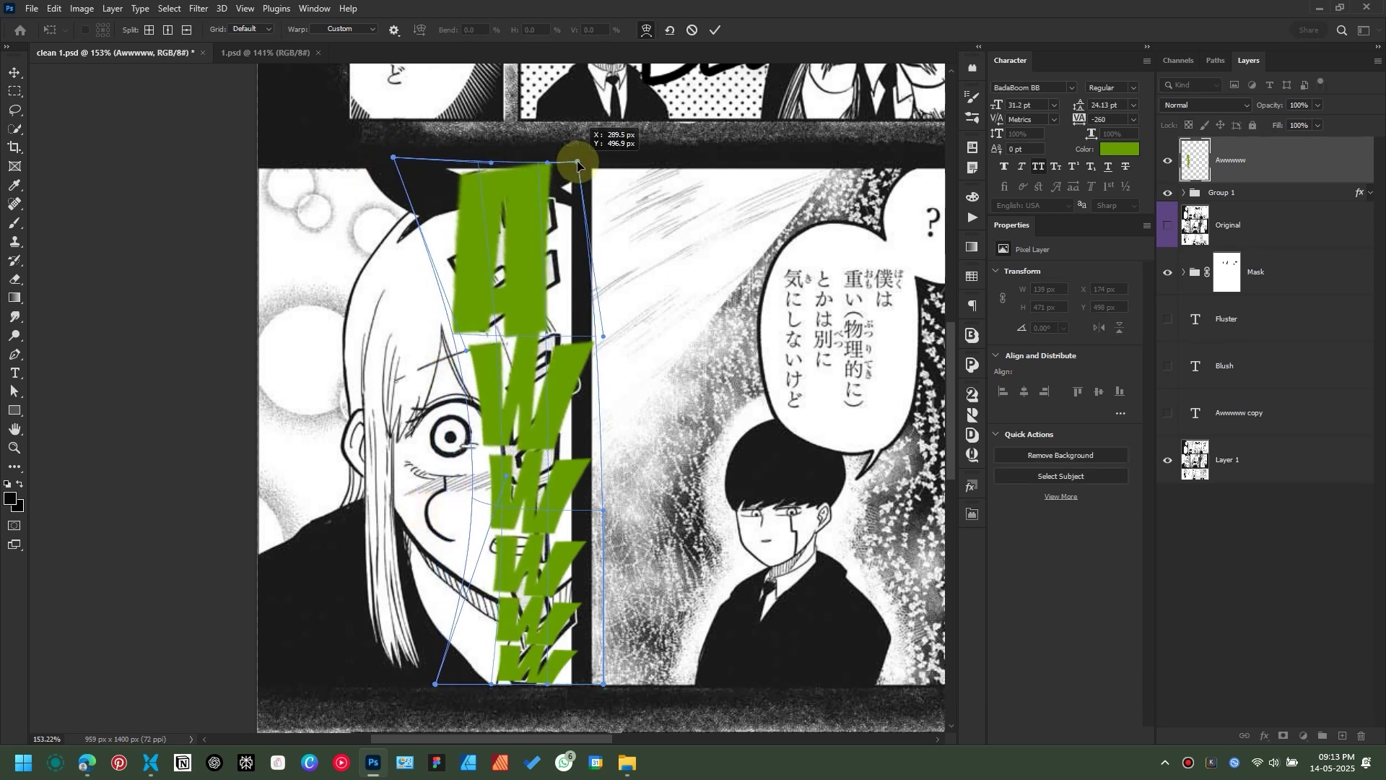
left_click_drag(604, 336, 633, 332)
mouse_move(603, 511)
left_mouse_down()
mouse_move(633, 510)
mouse_move(620, 499)
left_mouse_up()
left_click_drag(547, 464, 564, 456)
left_click_drag(604, 684, 576, 683)
left_click(715, 30)
Step: Scale the warped lettering down to about 135 × 431 px and reposition it within the panel
scroll(483, 348, "down", 4)
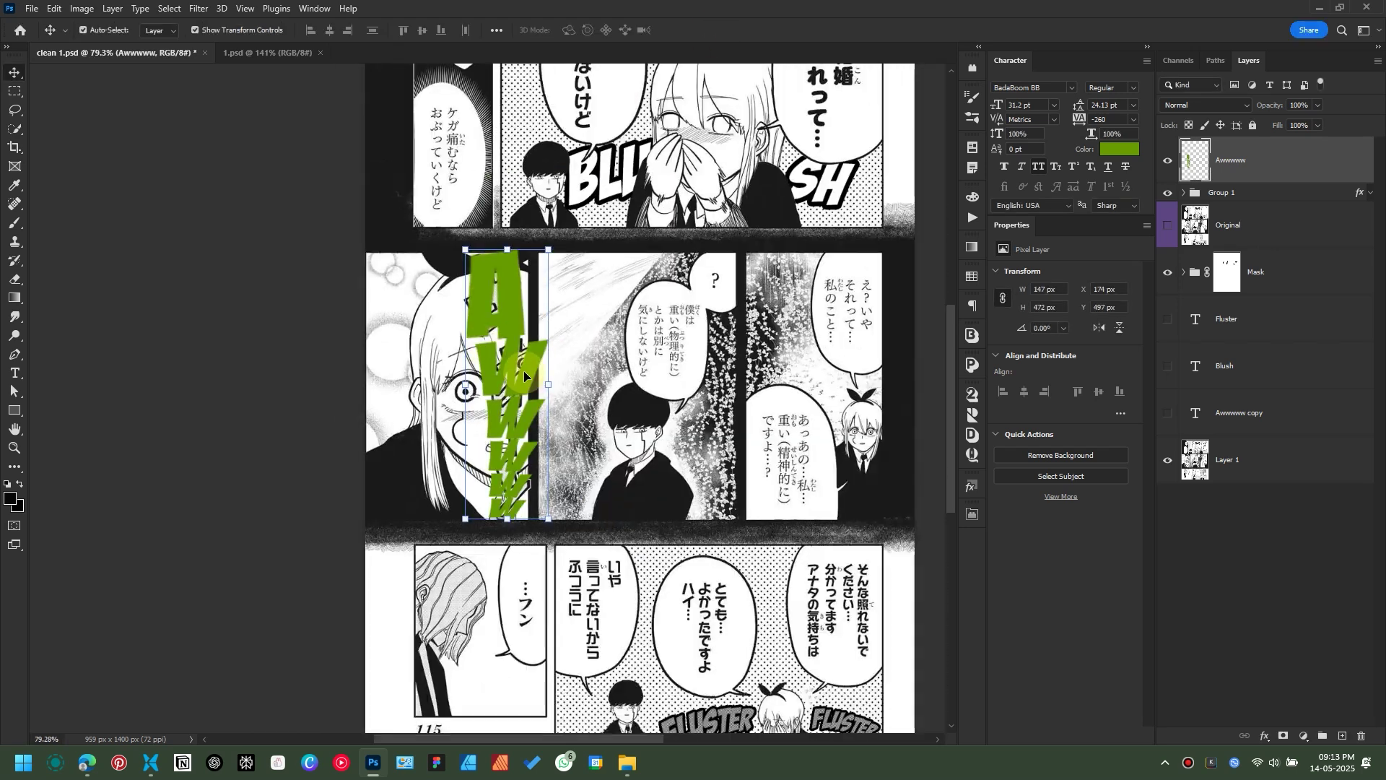
scroll(525, 387, "up", 2)
key("ctrl+t")
left_click_drag(576, 197, 567, 192)
left_click_drag(511, 377, 458, 398)
left_click(722, 29)
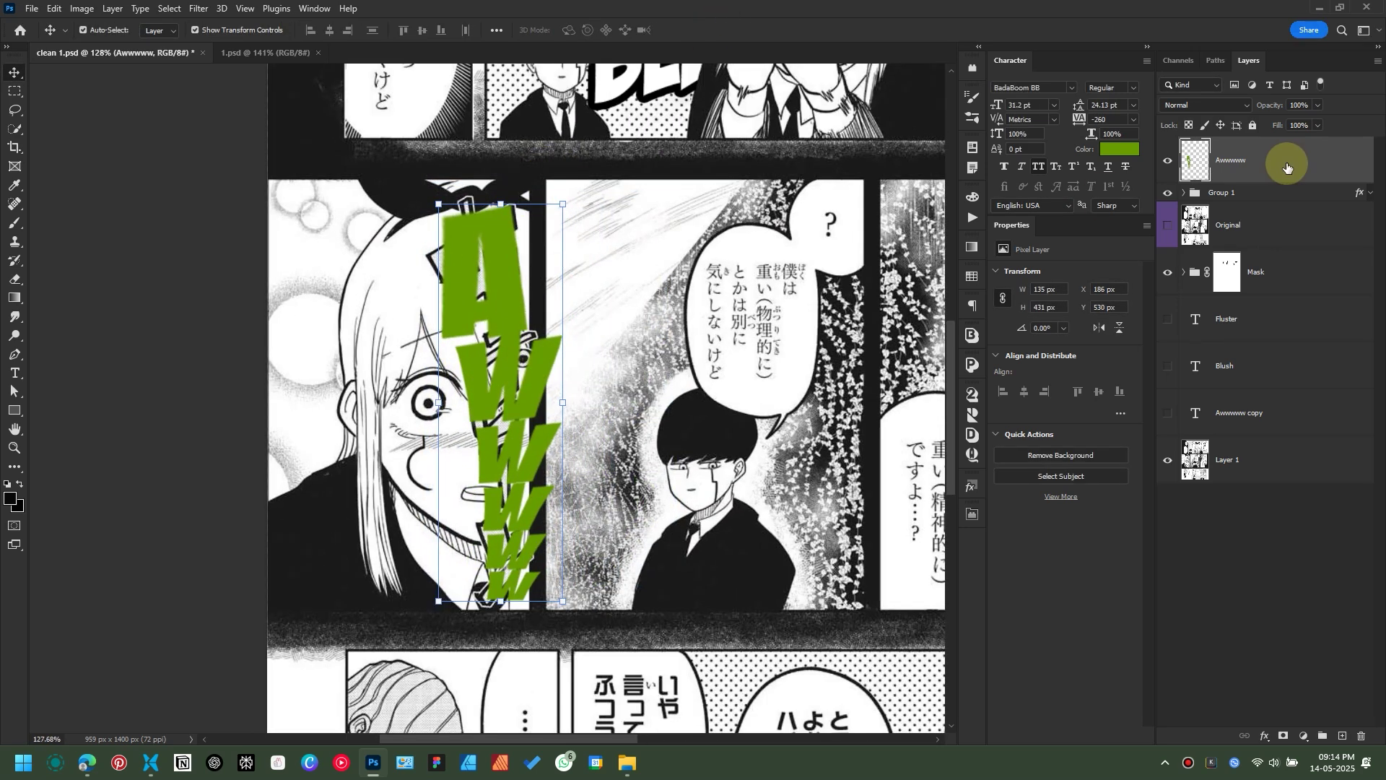
Step: Define a pattern from a 17 × 16 px area of the Japanese sound effect's dotted tone on Layer 1, deselect, and save
scroll(465, 272, "up", 5)
left_click(1237, 458)
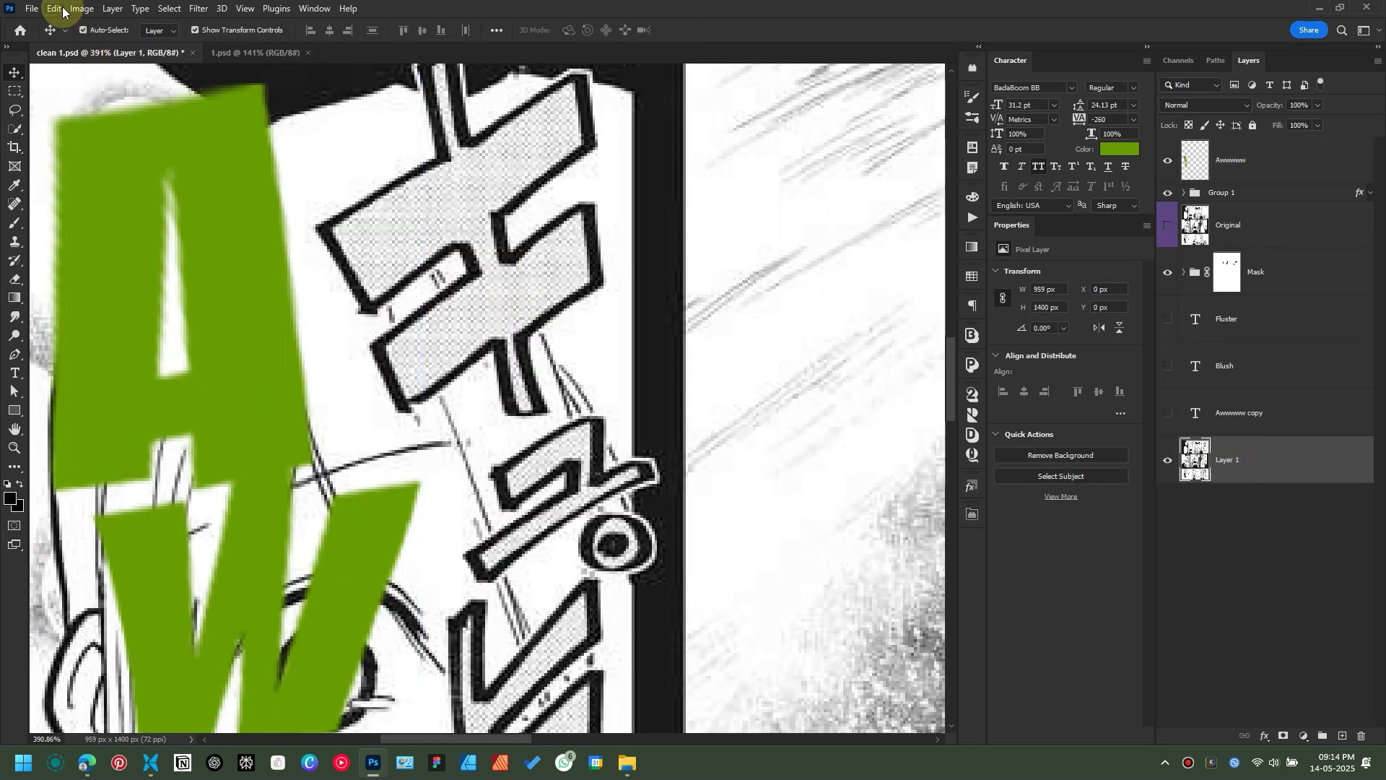
left_click(12, 97)
scroll(510, 310, "up", 4)
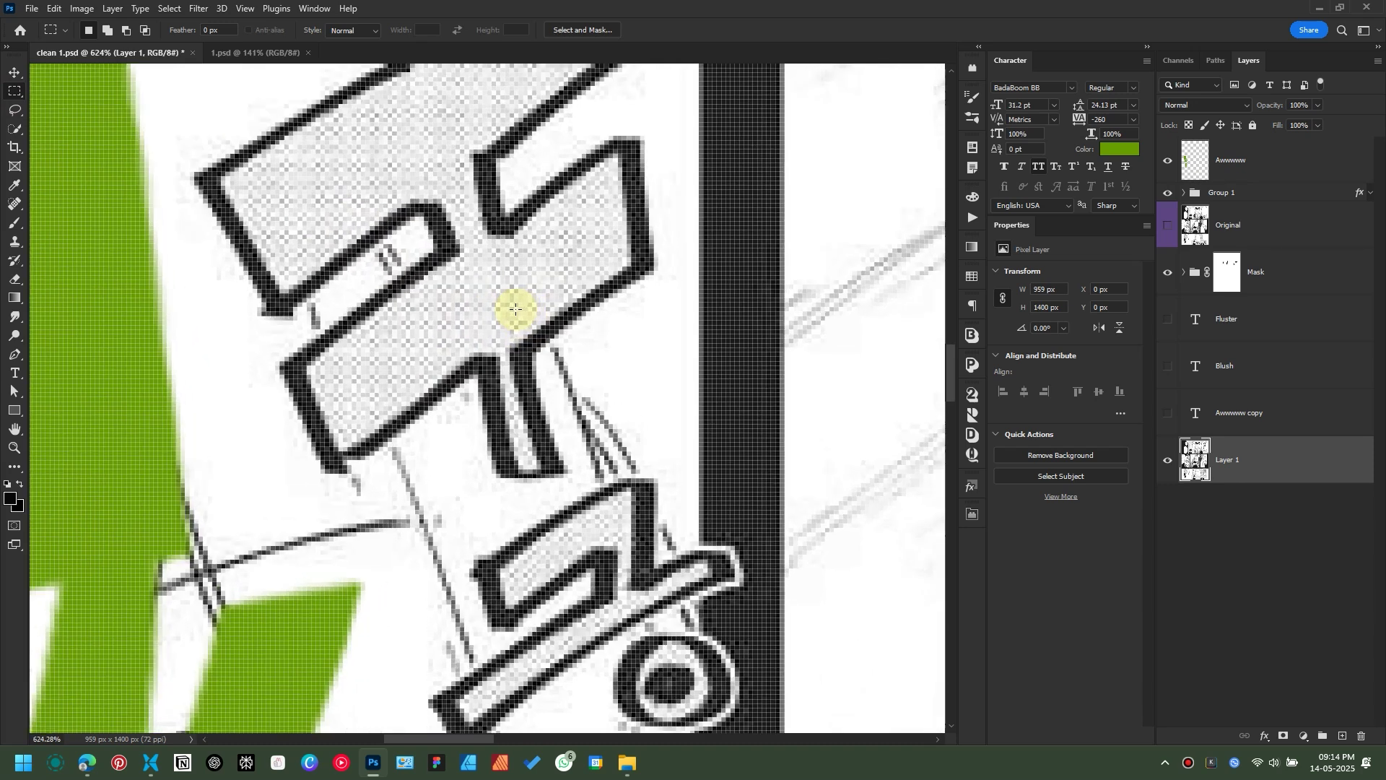
left_click_drag(301, 167, 336, 196)
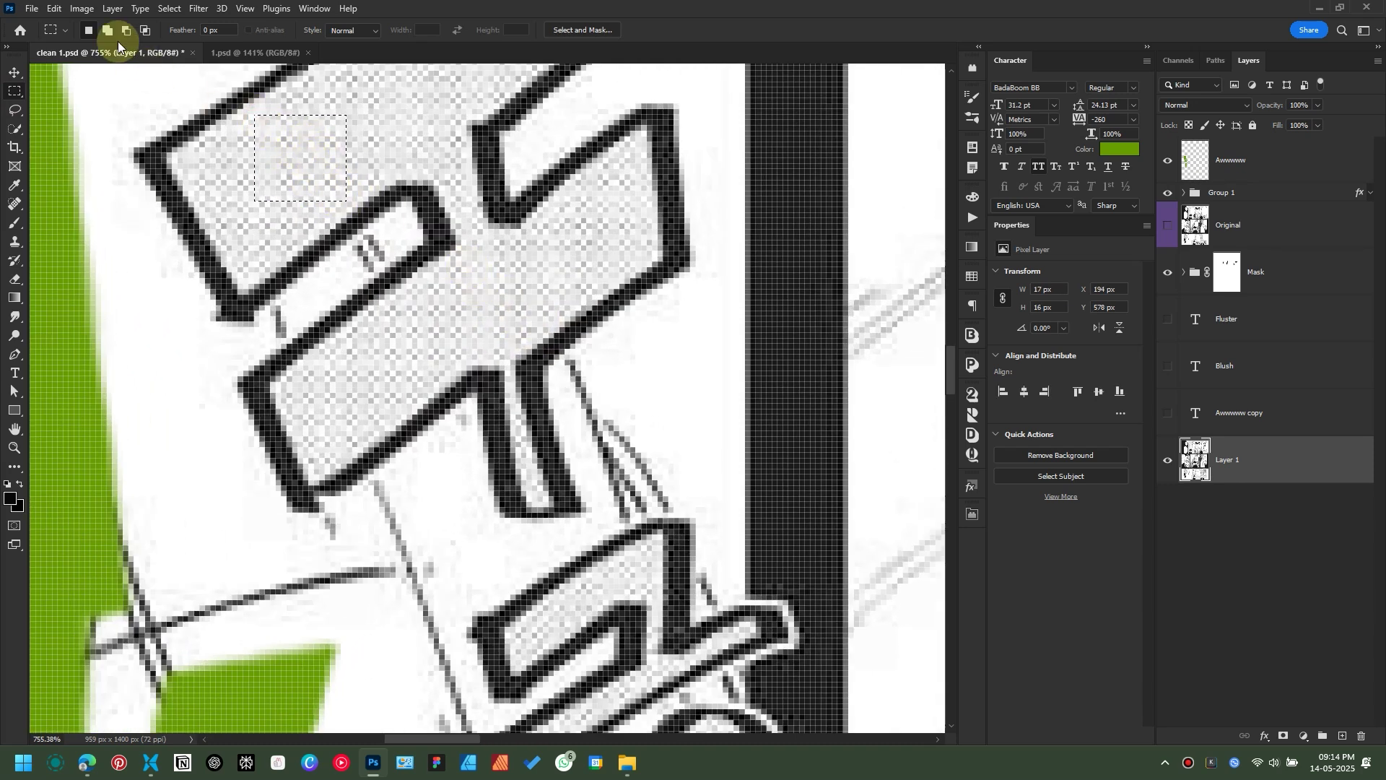
left_click(54, 8)
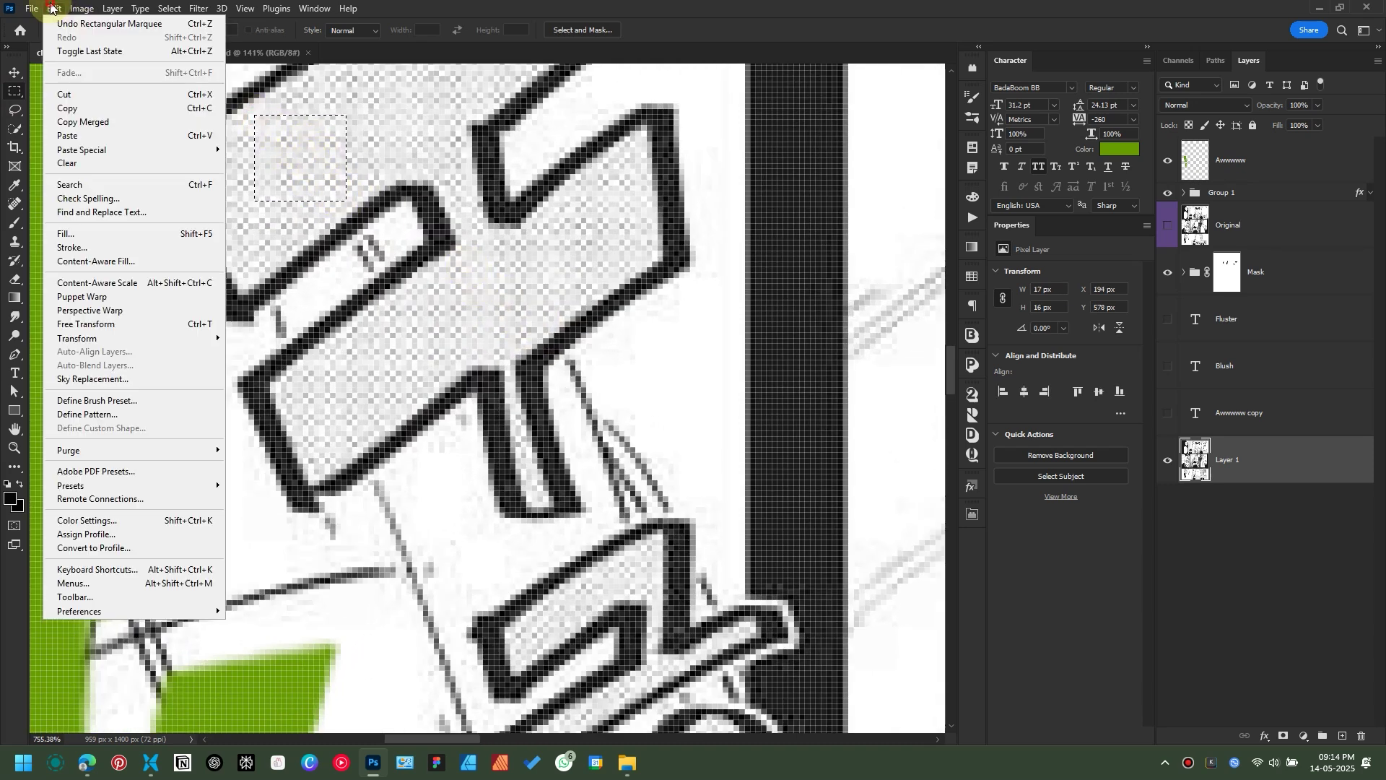
left_click(112, 416)
left_click(822, 227)
left_click(170, 9)
left_click(189, 99)
key("ctrl+d")
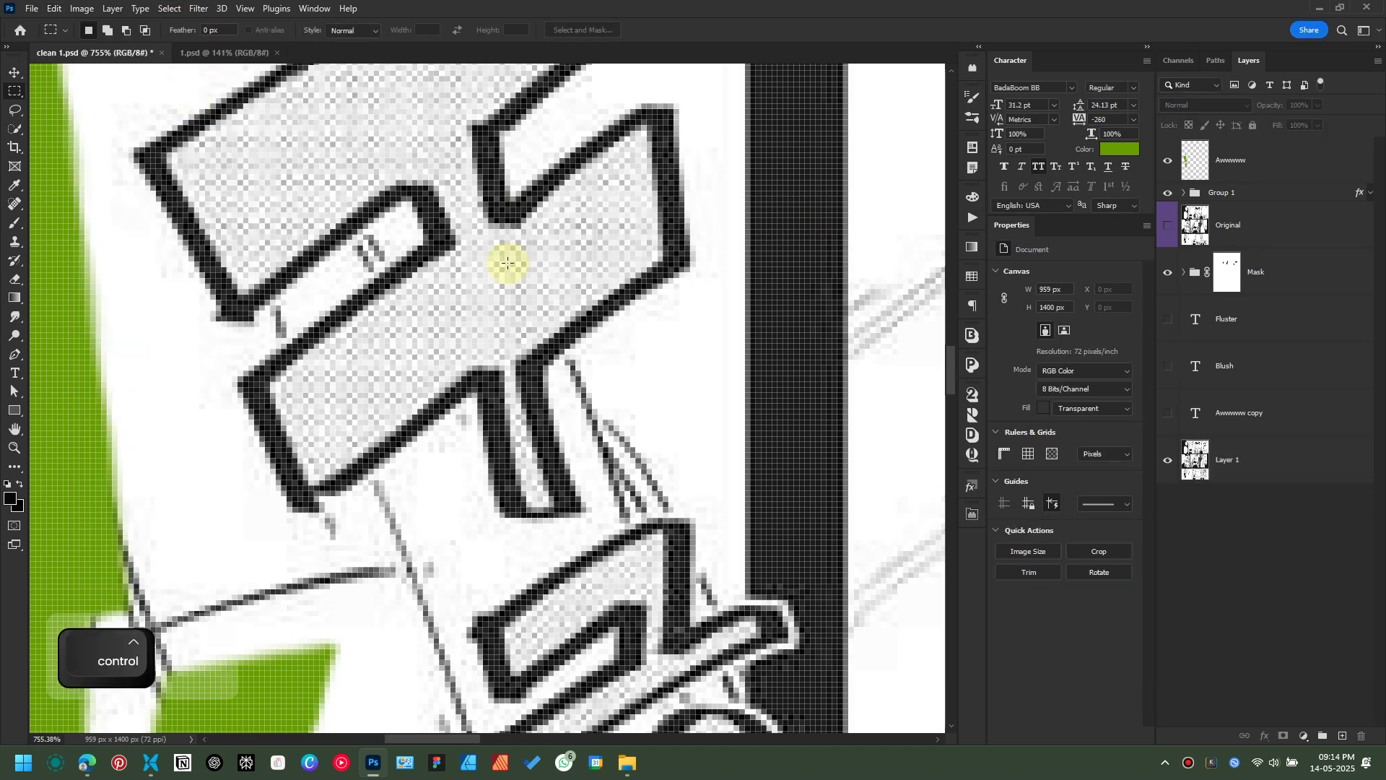
key("ctrl+s")
Step: Move the AWWWWW lettering over the Japanese characters and apply a black Stroke and a dotted Pattern Overlay to its layer
key("v")
scroll(507, 264, "down", 8)
left_click_drag(410, 305, 507, 307)
scroll(507, 307, "down", 1)
double_click(1292, 161)
left_click(732, 344)
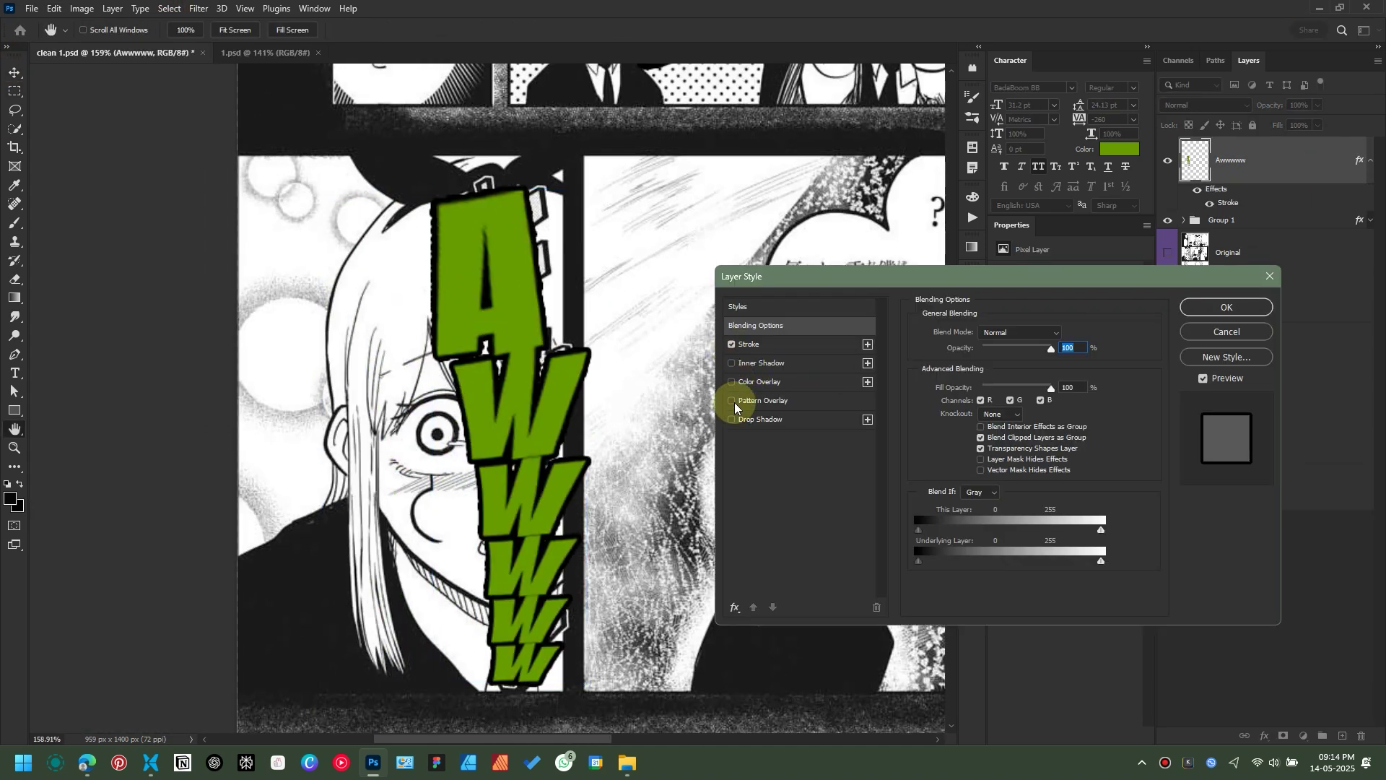
left_click(758, 401)
left_click(982, 378)
left_click(990, 500)
left_click(1226, 308)
Step: Scale the lettering to about 97%, narrow it, save the document, and nudge the lettering over the Japanese characters
scroll(562, 379, "down", 3)
left_click_drag(471, 603, 475, 594)
left_click_drag(522, 484, 529, 478)
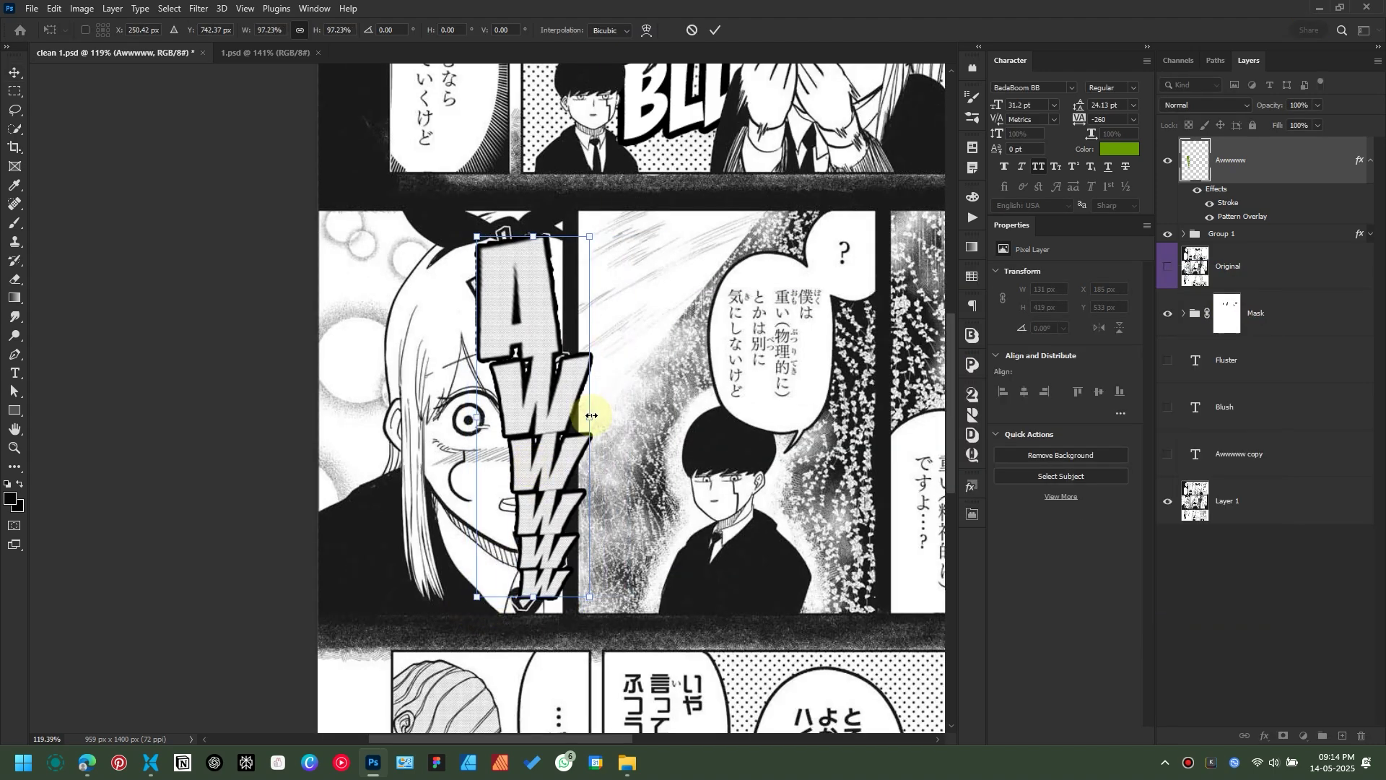
left_click_drag(591, 416, 551, 429)
left_click(235, 310)
left_click(236, 309)
key("ctrl+s")
scroll(530, 269, "up", 4)
scroll(490, 310, "down", 3)
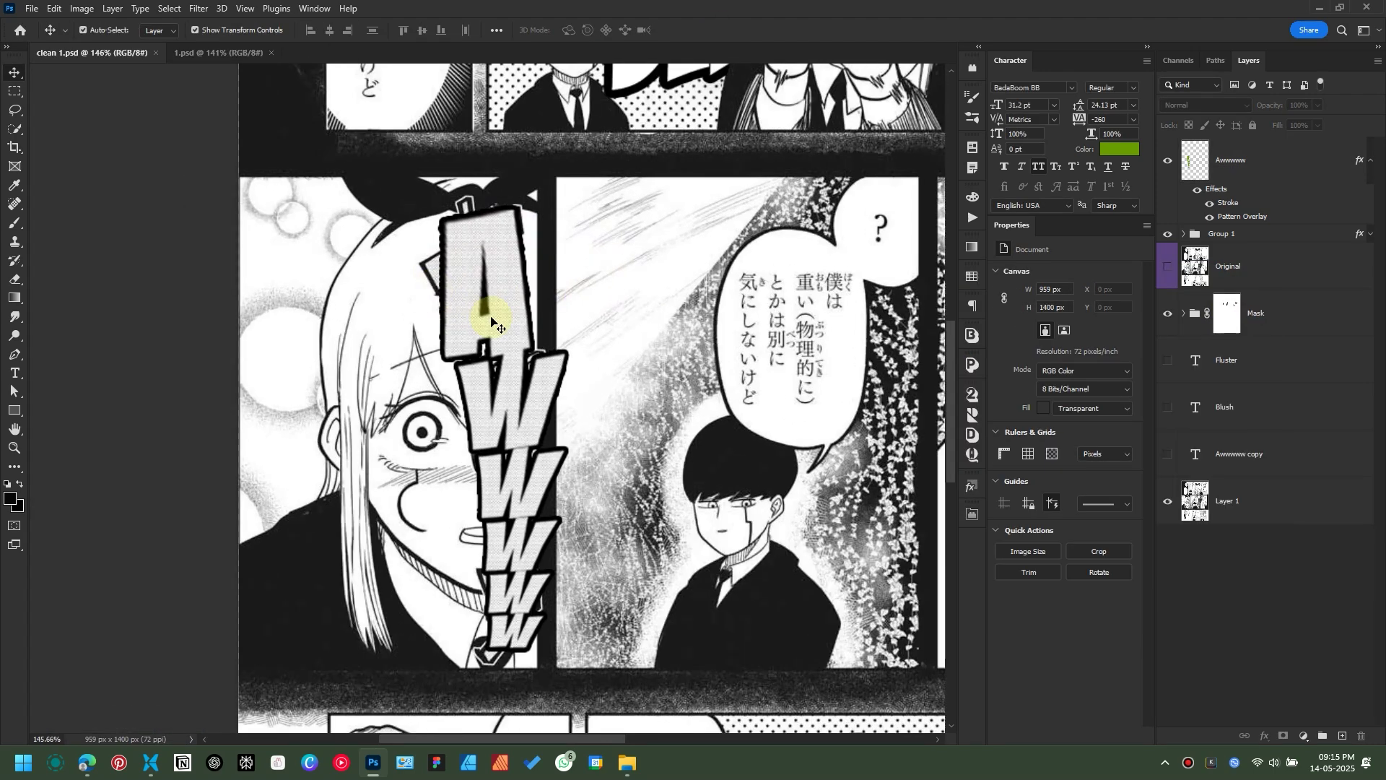
left_click_drag(485, 335, 488, 333)
Step: Add a new layer above Layer 1 and sample the white of the girl's hair as the brush color
left_click(1370, 160)
left_click(1232, 471)
scroll(440, 268, "up", 5)
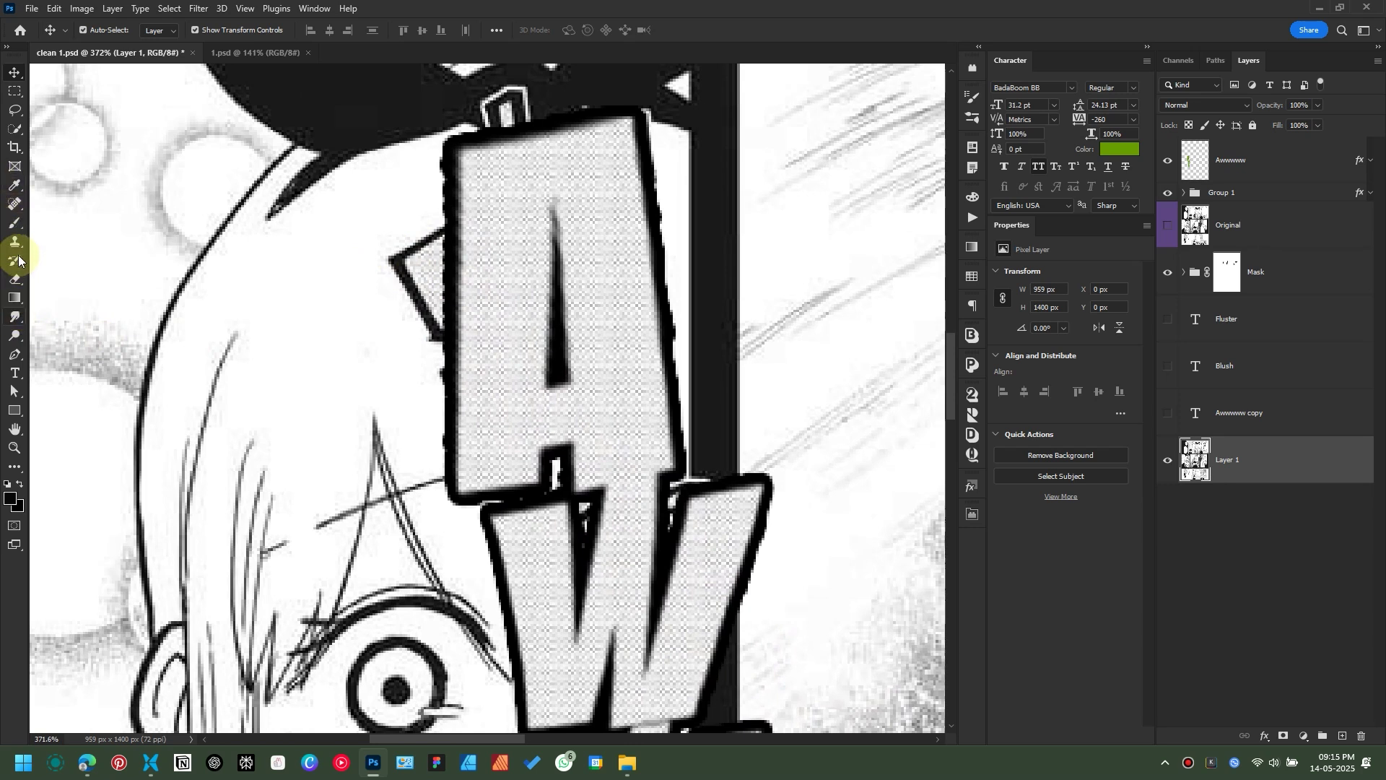
left_click(1342, 735)
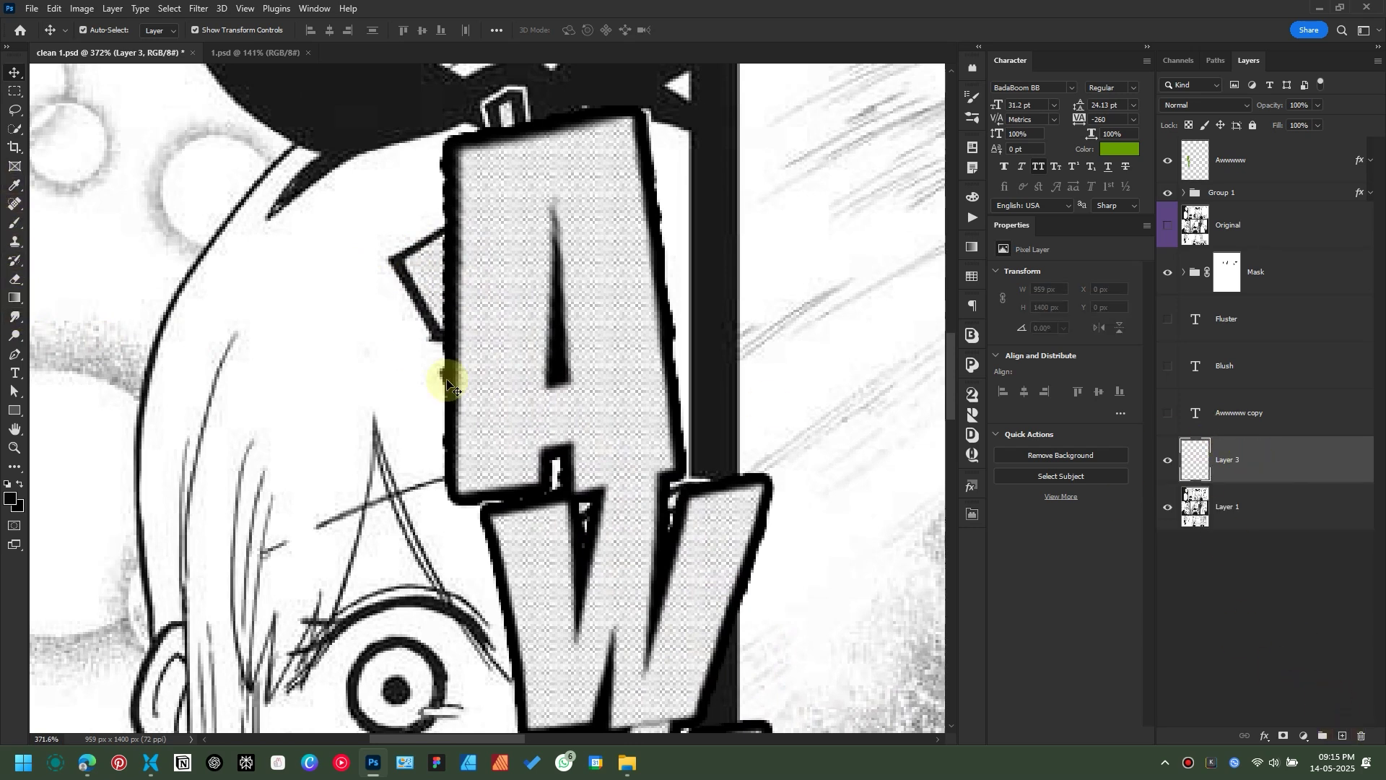
left_click(14, 226)
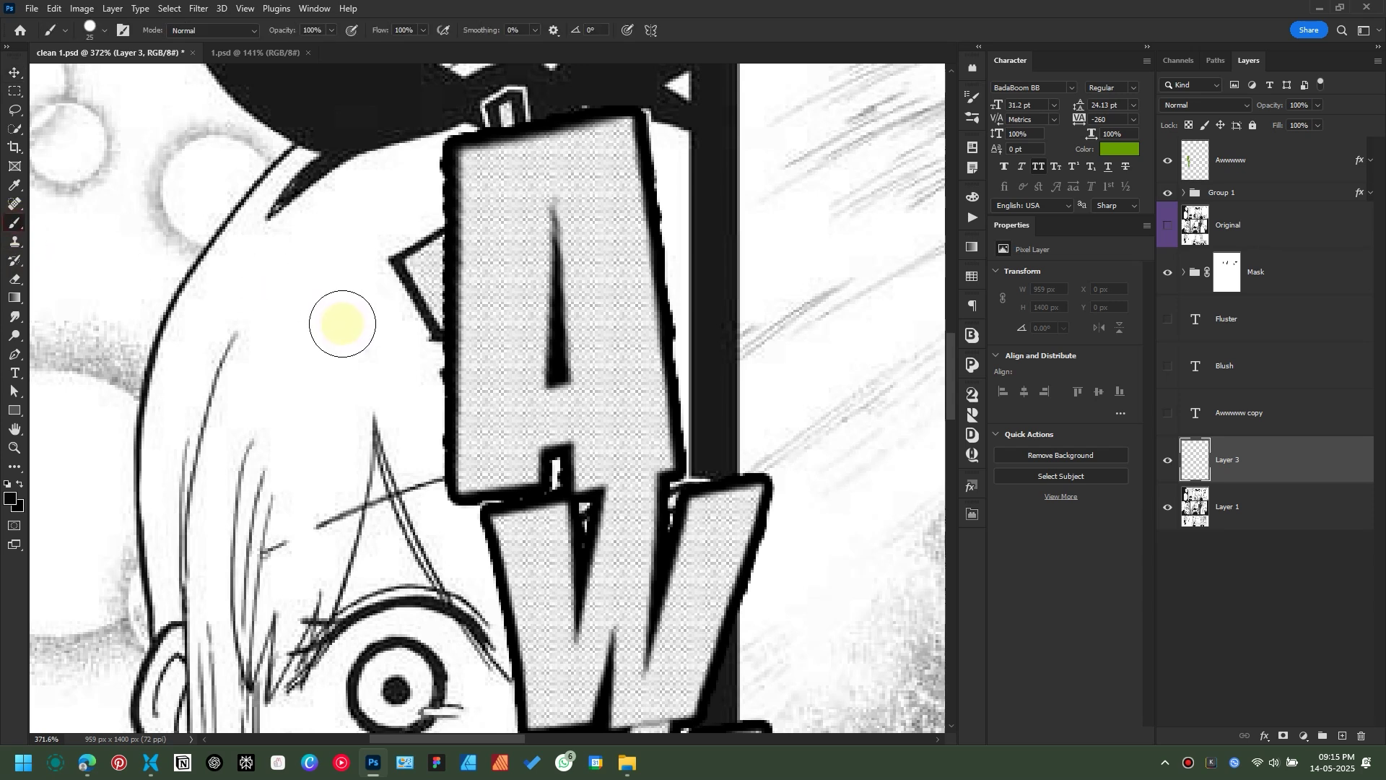
key("i")
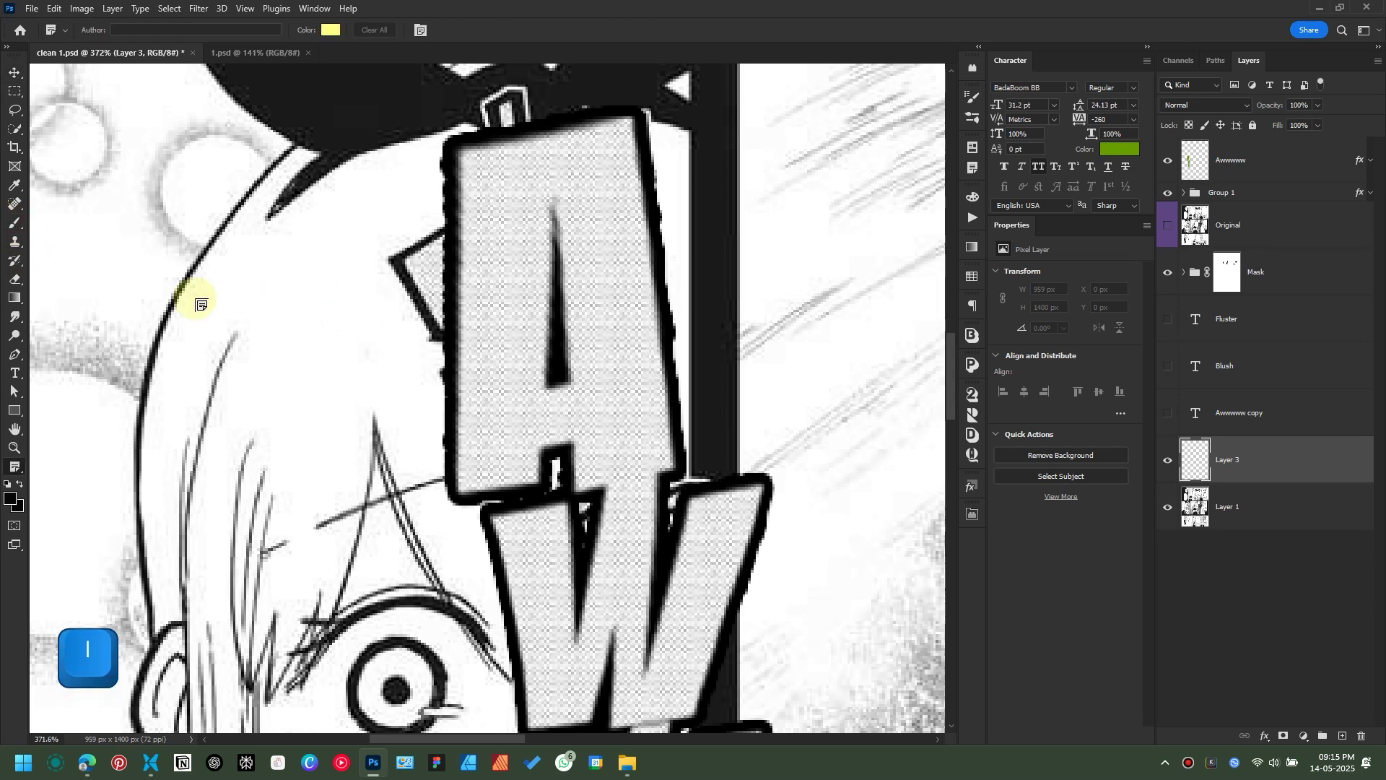
key("i")
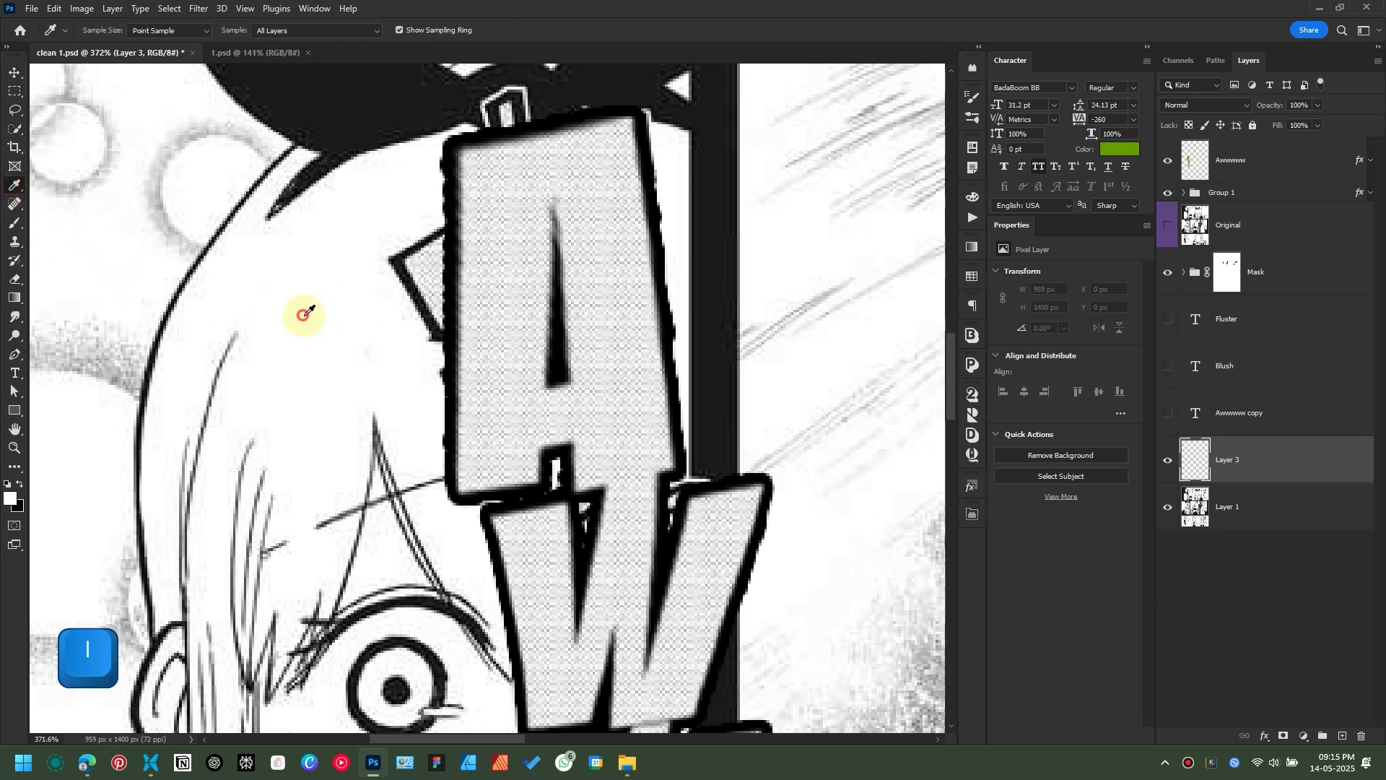
left_click_drag(303, 314, 42, 238)
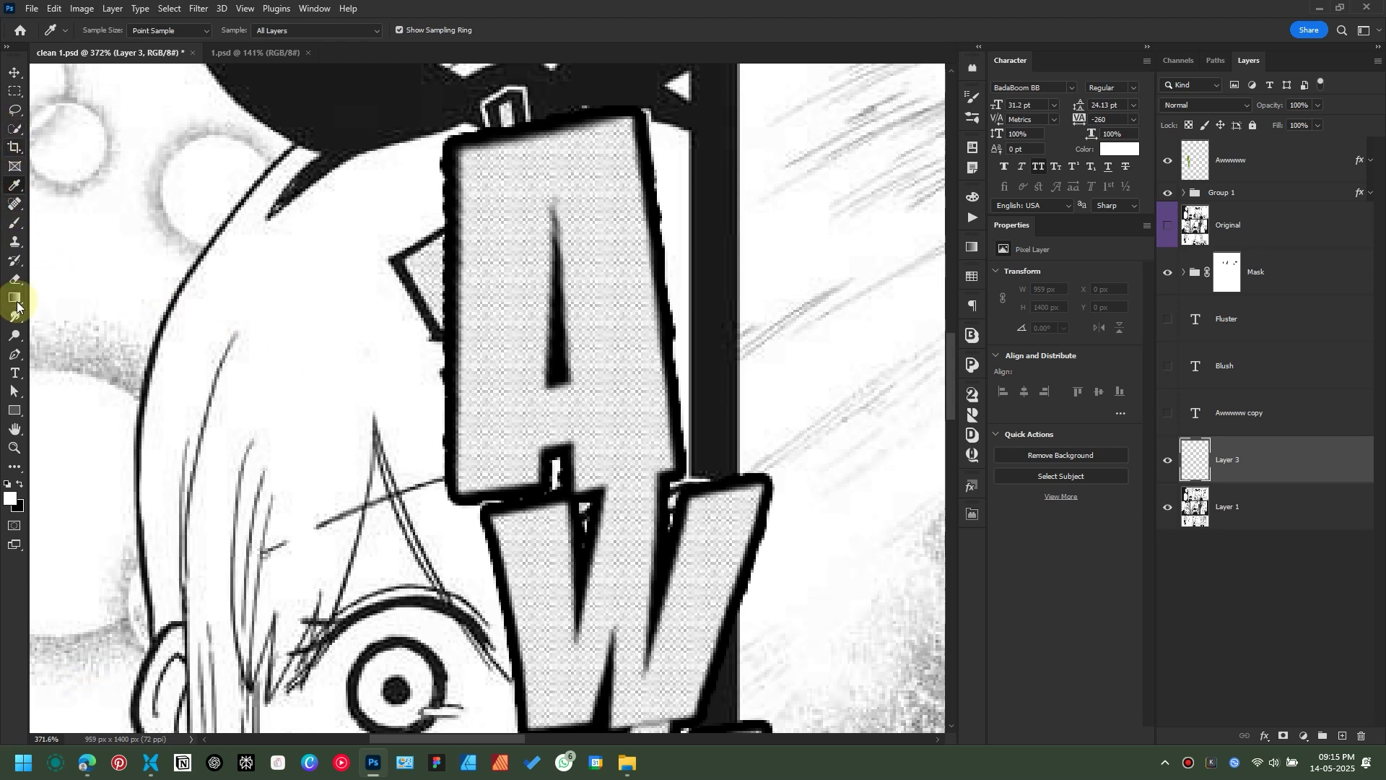
key("b")
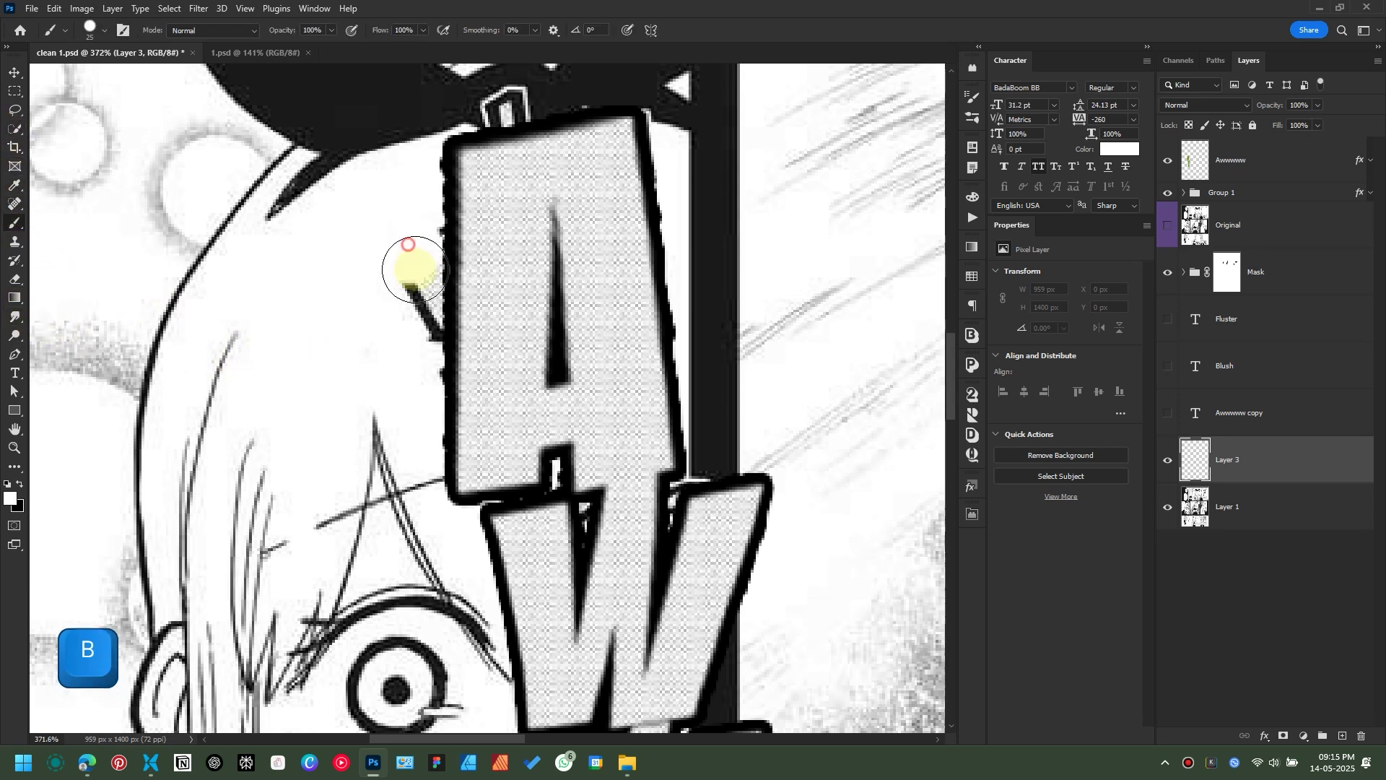
Step: Paint out the leftover Japanese strokes around the A, using white on the forehead and sampled black on the dark hair bow
left_click_drag(427, 236, 447, 445)
scroll(556, 325, "down", 3)
scroll(520, 180, "up", 6)
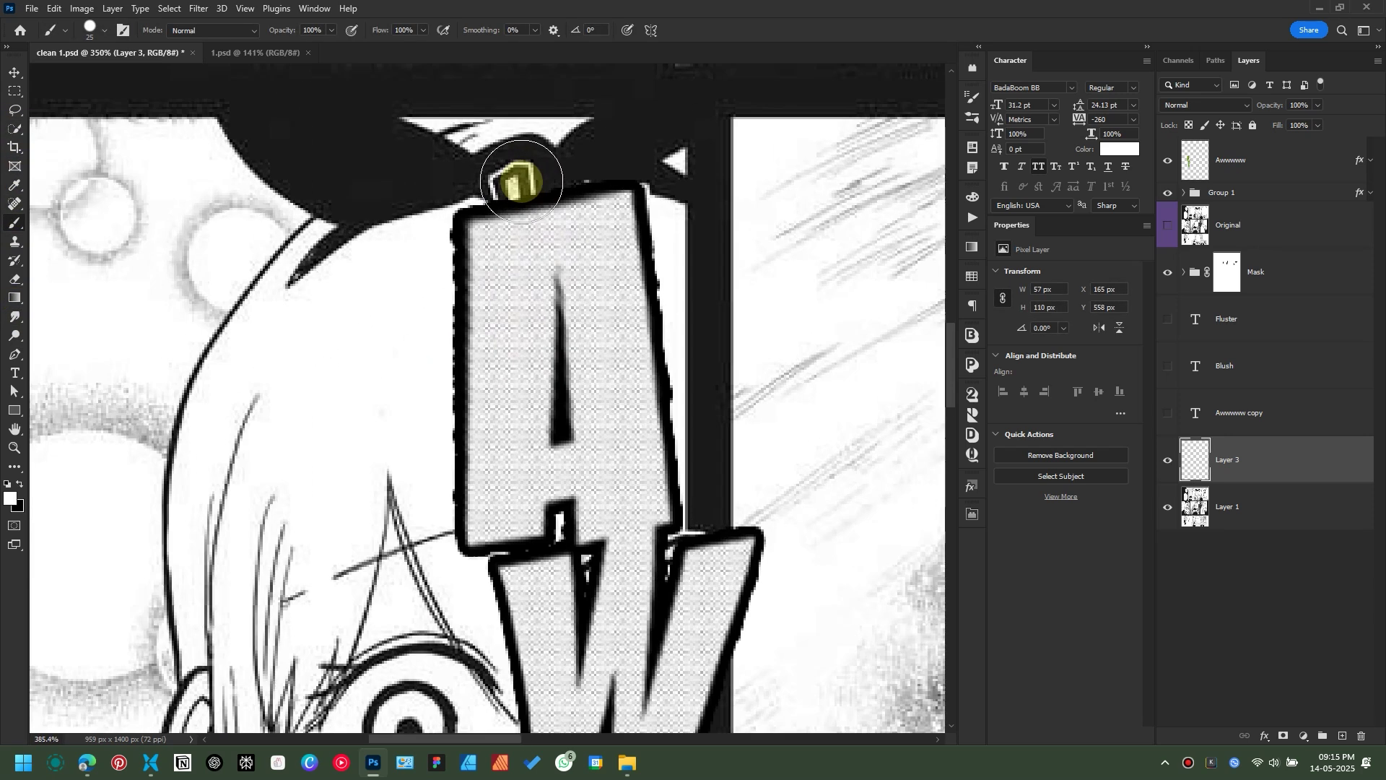
left_click(435, 163, "alt")
left_click_drag(509, 193, 540, 199)
scroll(540, 199, "down", 5)
scroll(577, 405, "up", 4)
left_click(543, 337)
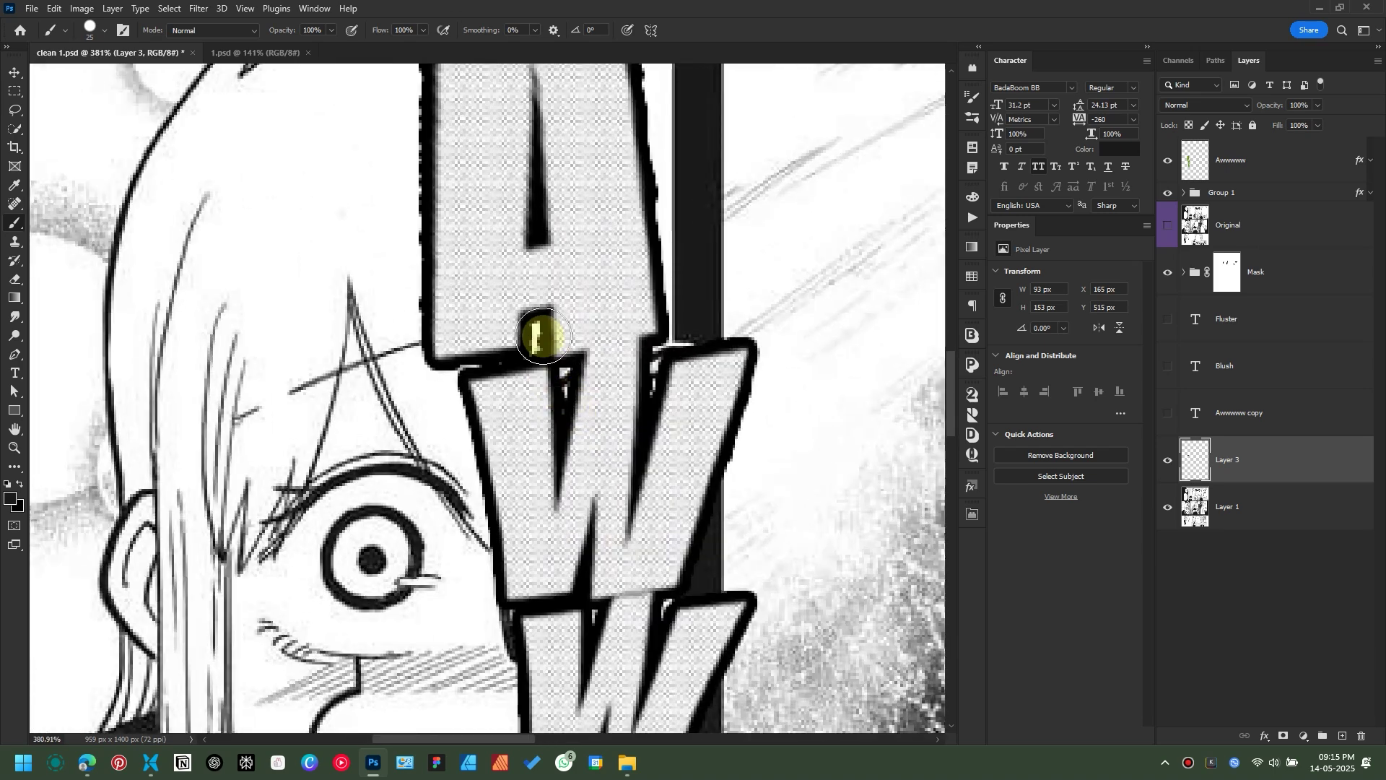
Step: Sample white from the face and paint over the leftover Japanese strokes beside the lower W letters
scroll(546, 408, "down", 5)
scroll(559, 585, "up", 5)
left_click(472, 517, "alt")
left_click_drag(518, 561, 536, 524)
scroll(540, 509, "down", 4)
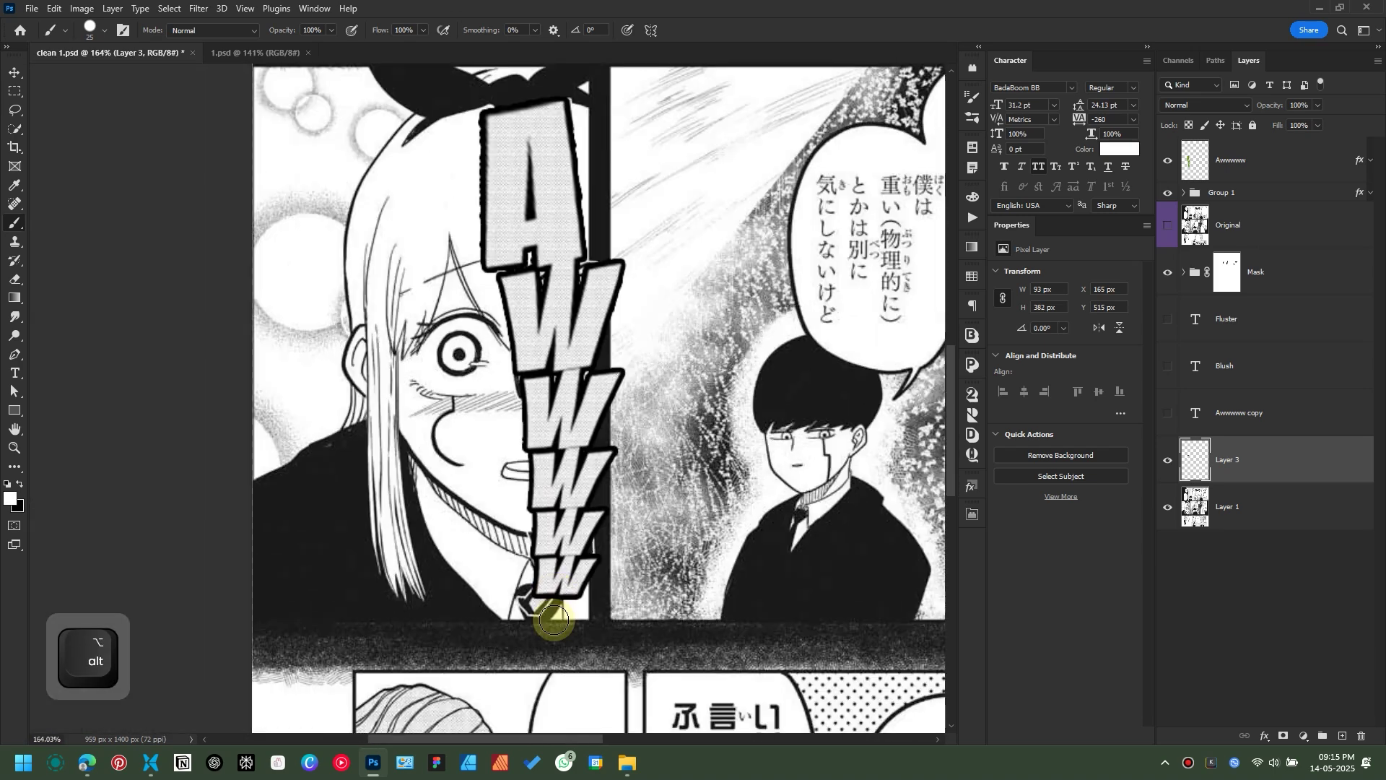
Step: Check the area behind the lettering, paint the necktie below the last W with sampled black, and reduce the brush size to 10
scroll(571, 610, "up", 5)
left_click(1168, 160)
left_click(1167, 161)
scroll(476, 593, "up", 4)
left_click(461, 578, "alt")
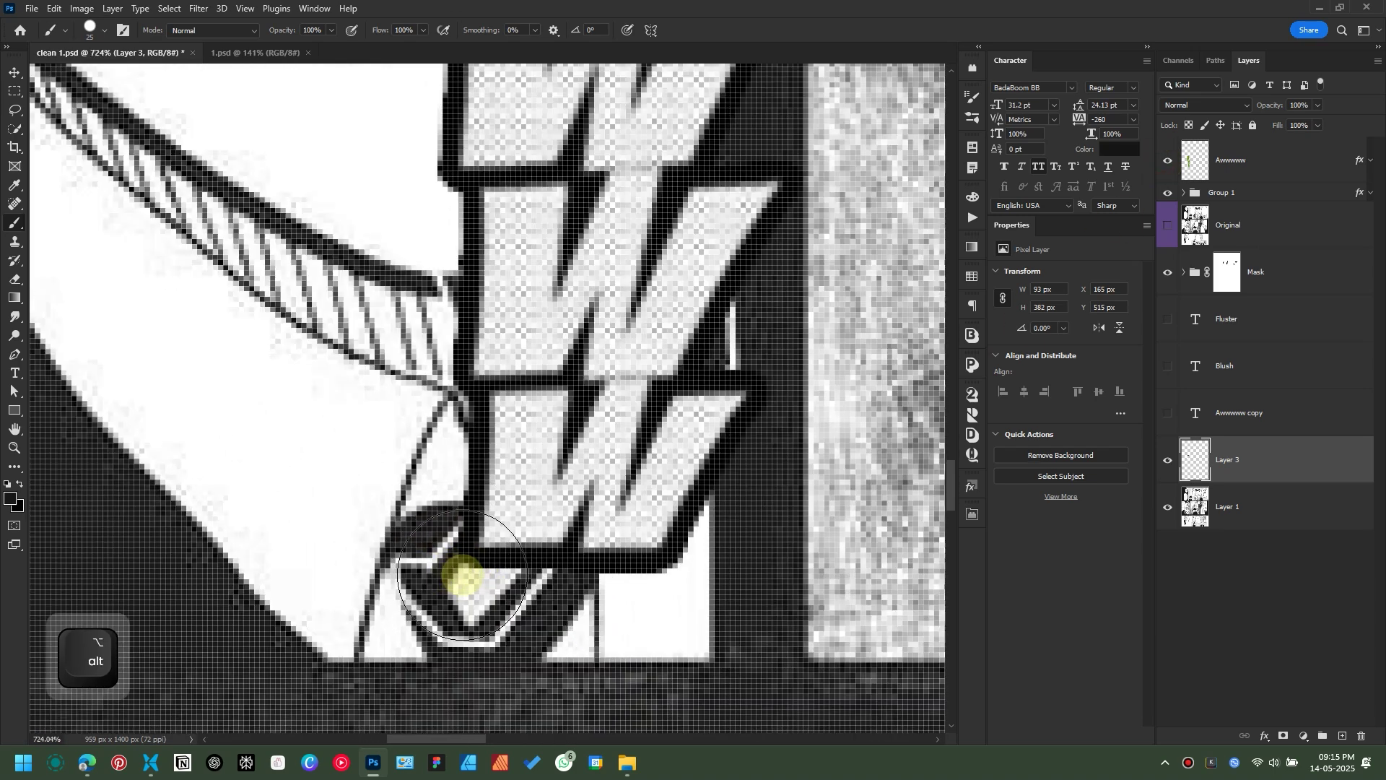
key("bracketleft")
key("bracketleft")
key("bracketleft")
scroll(432, 558, "down", 3)
scroll(449, 542, "down", 2)
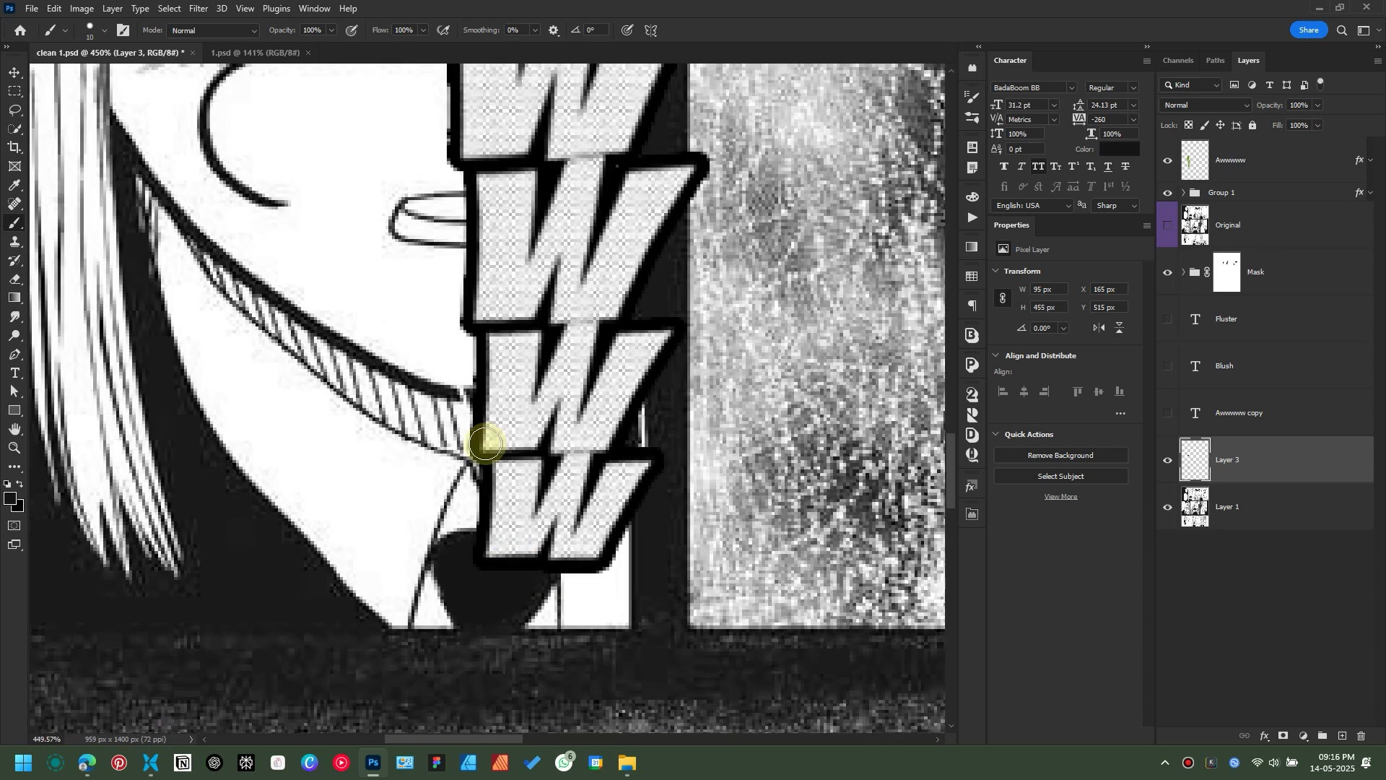
Step: Paint white at brush size 20 over the leftover strokes on the cheek beside the second W
scroll(486, 443, "up", 6)
scroll(495, 396, "down", 8)
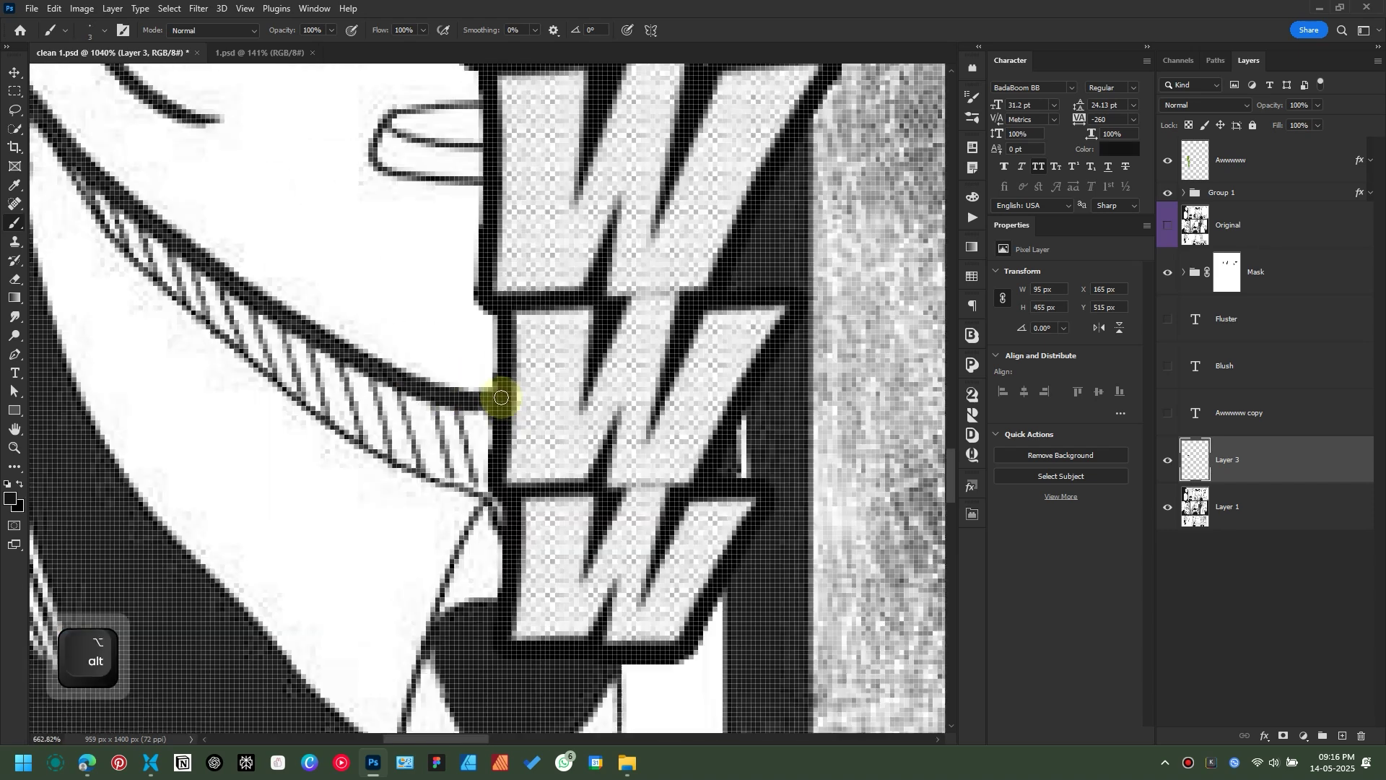
scroll(520, 325, "up", 5)
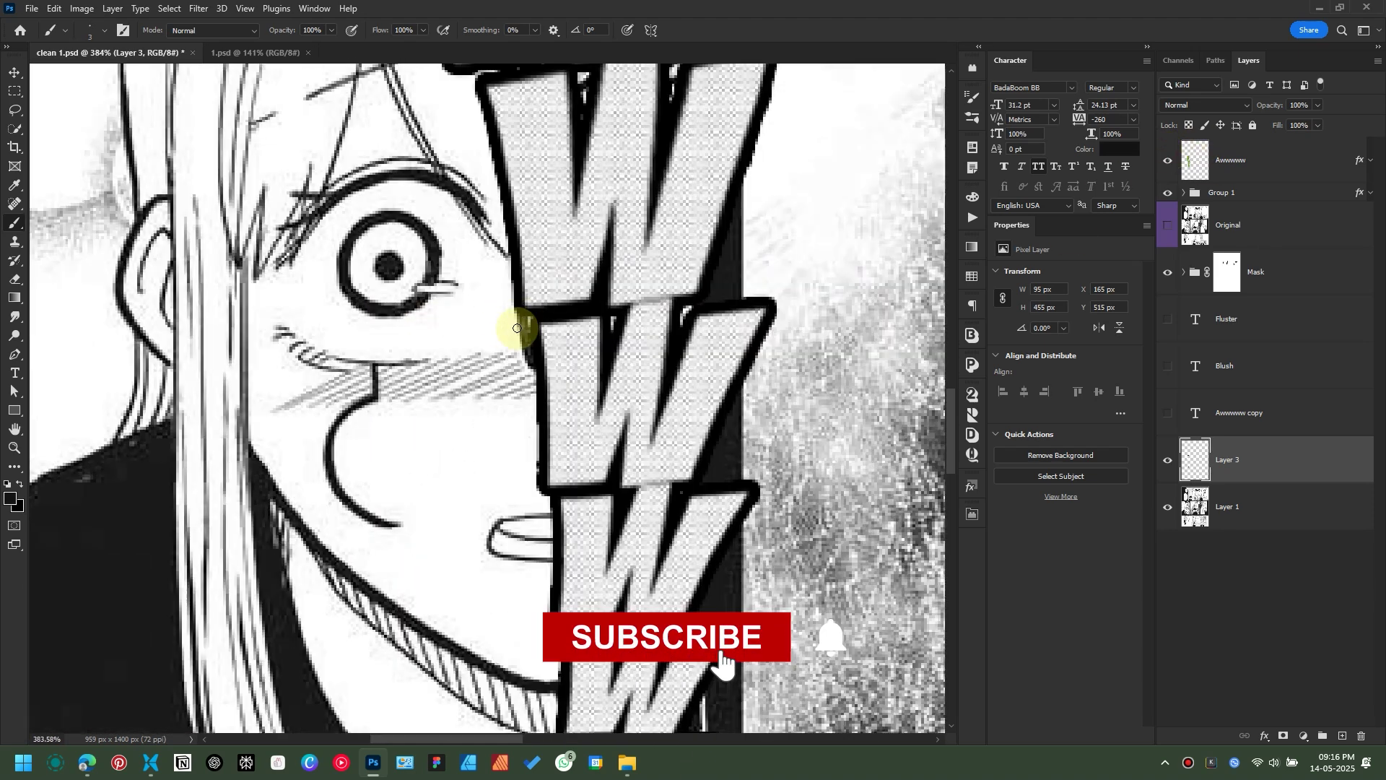
key("bracketright")
key("bracketright")
key("bracketright")
key("bracketright")
key("bracketright")
left_click_drag(498, 306, 520, 383)
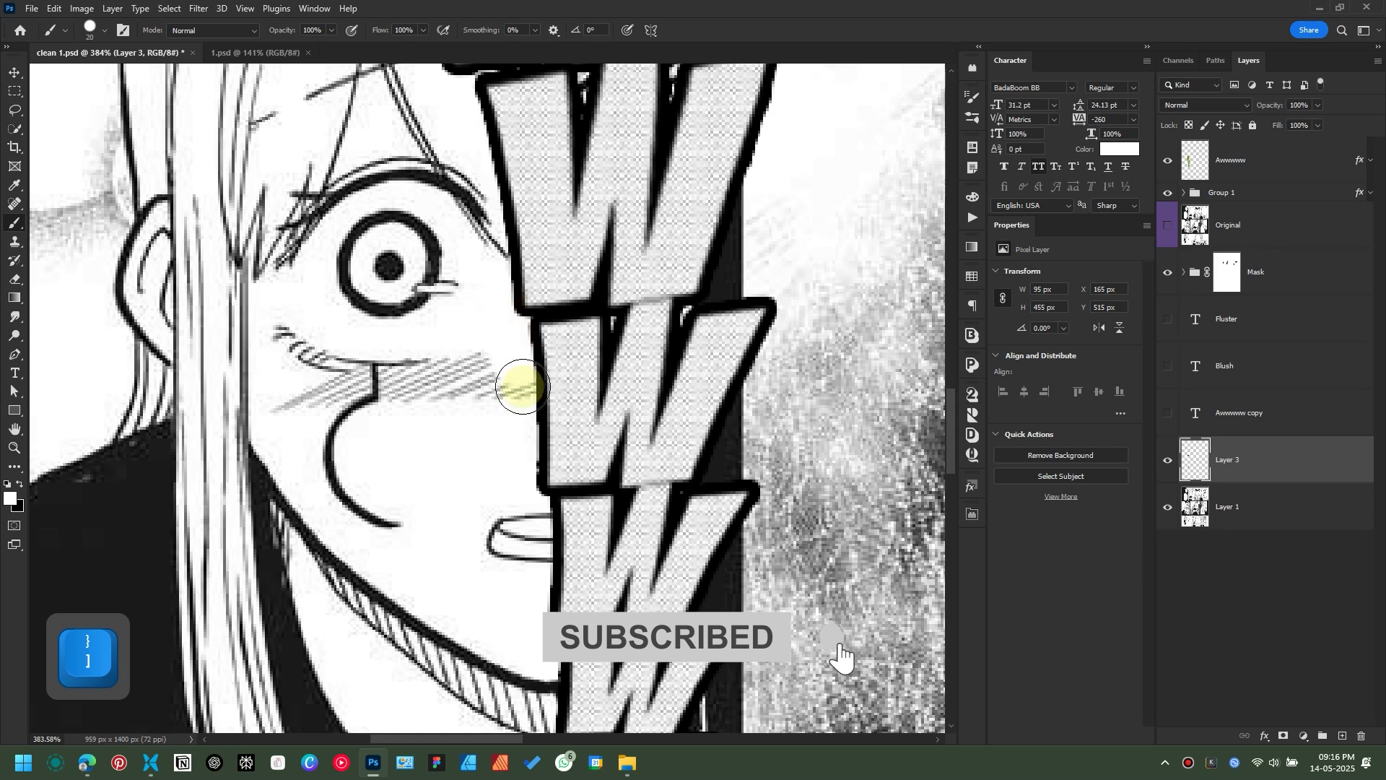
key("ctrl+z")
left_click_drag(495, 294, 548, 350)
scroll(556, 437, "down", 5)
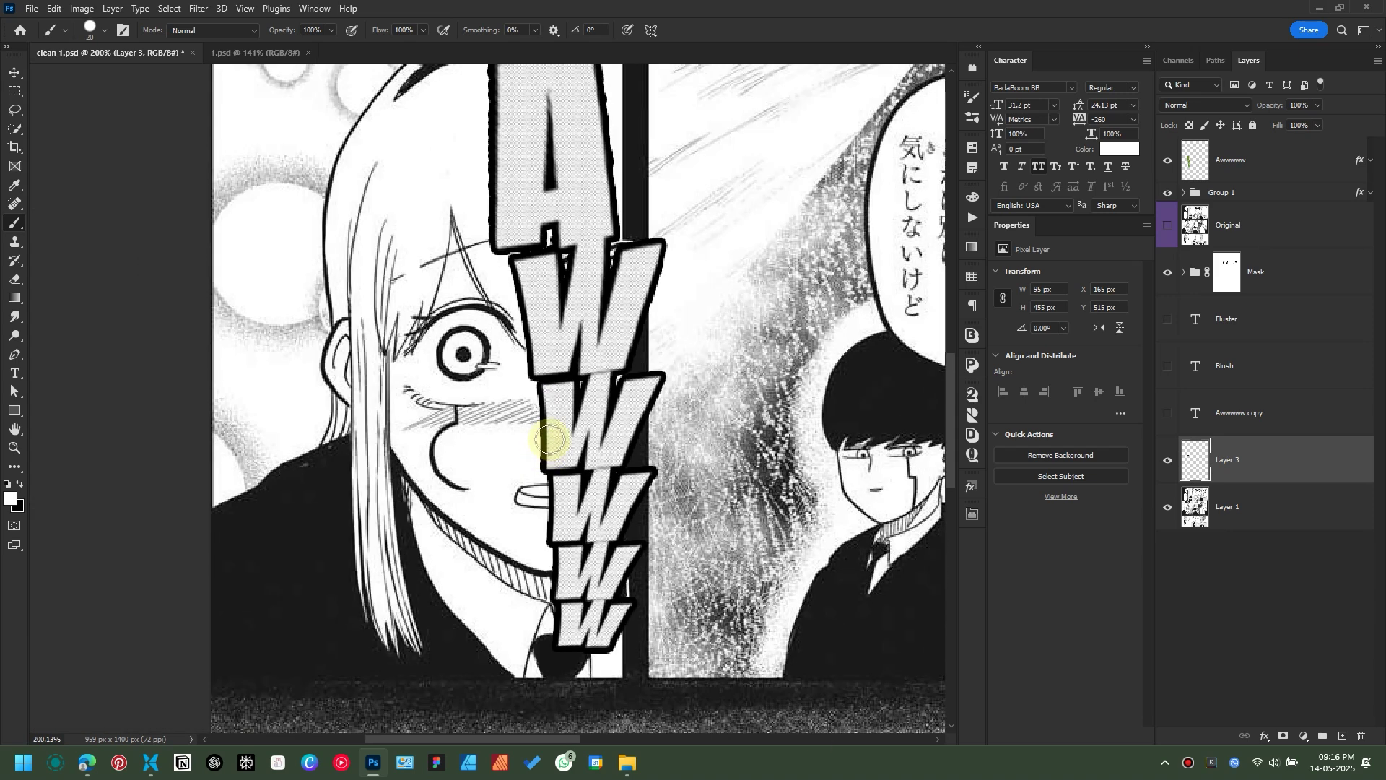
Step: Touch up the leftover strokes around the A and first W at brush size 13 with sampled black and white
scroll(634, 309, "up", 6)
left_click(654, 268, "alt")
key("bracketleft")
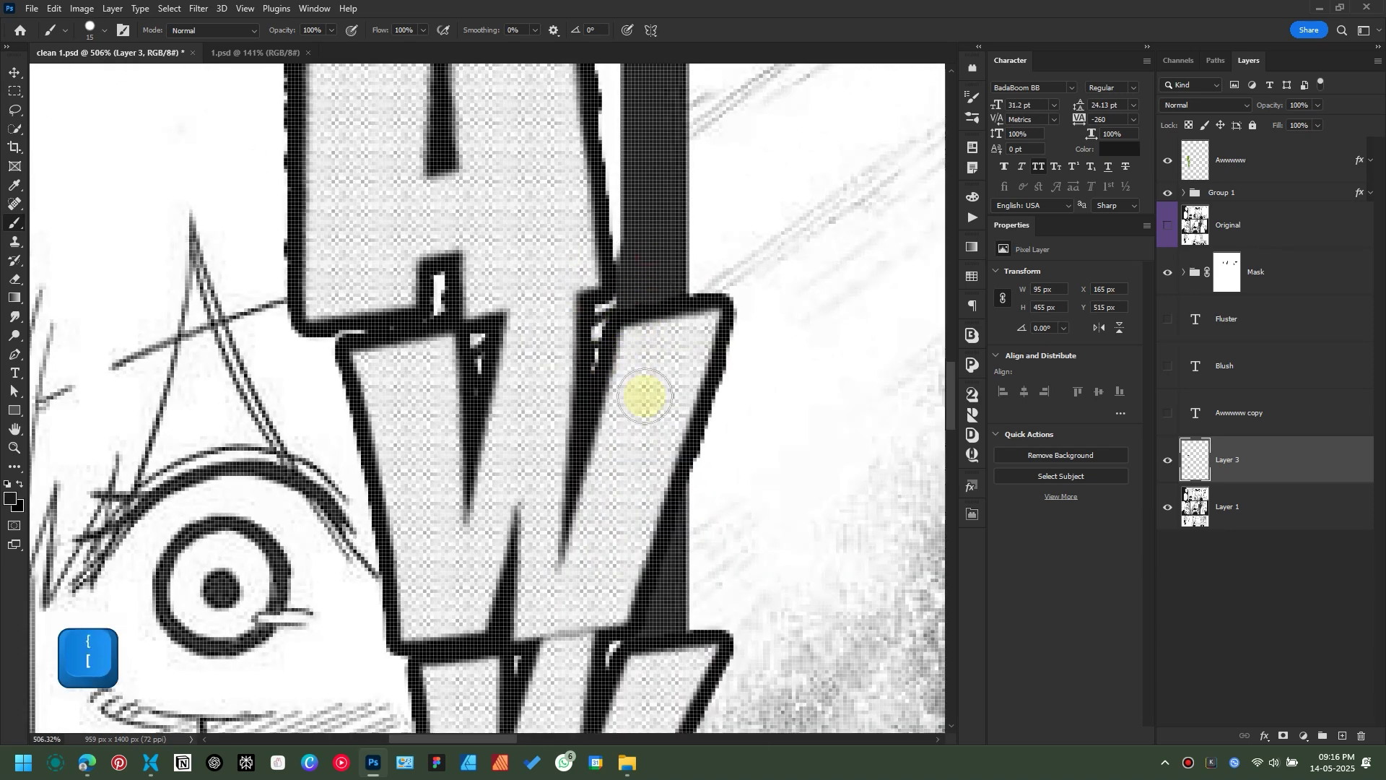
key("ctrl+z")
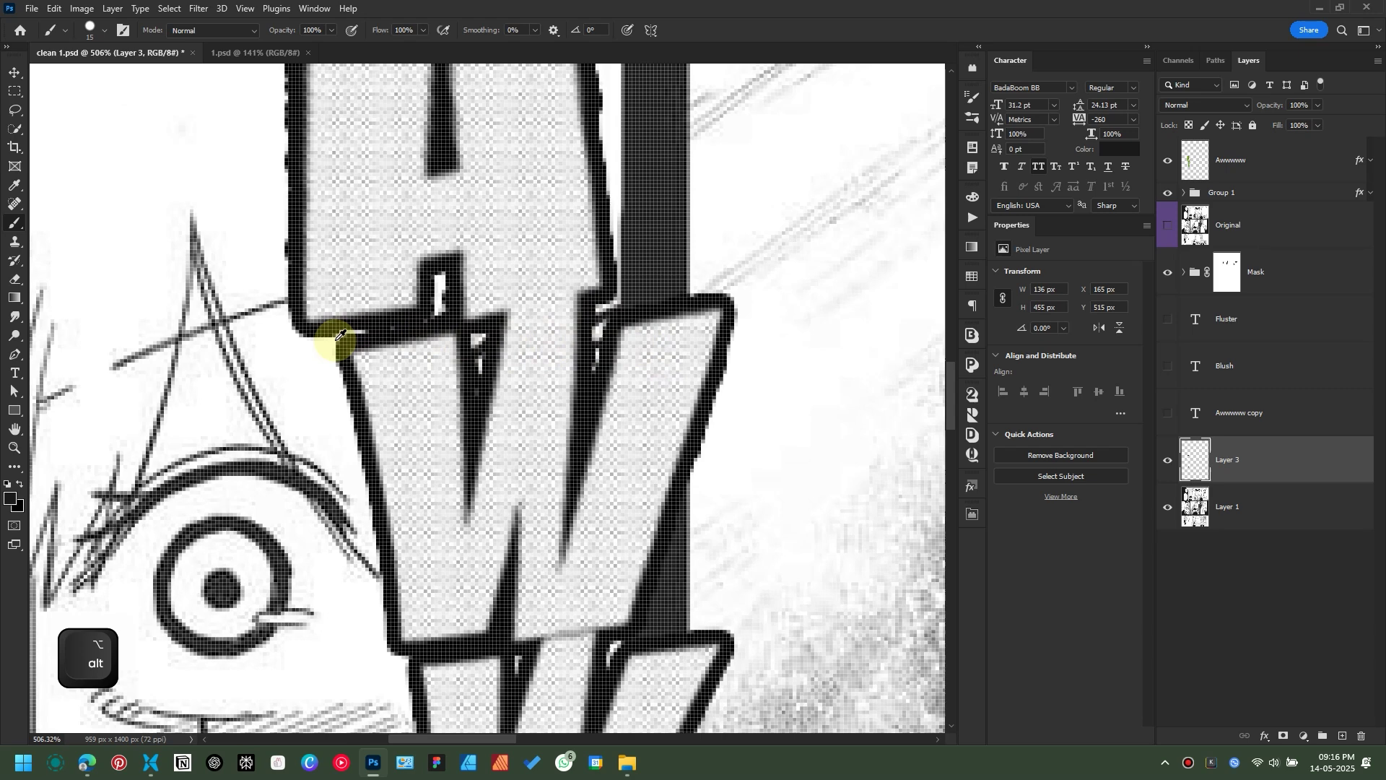
left_click(334, 390, "alt")
left_click_drag(605, 334, 590, 361)
scroll(588, 382, "down", 6)
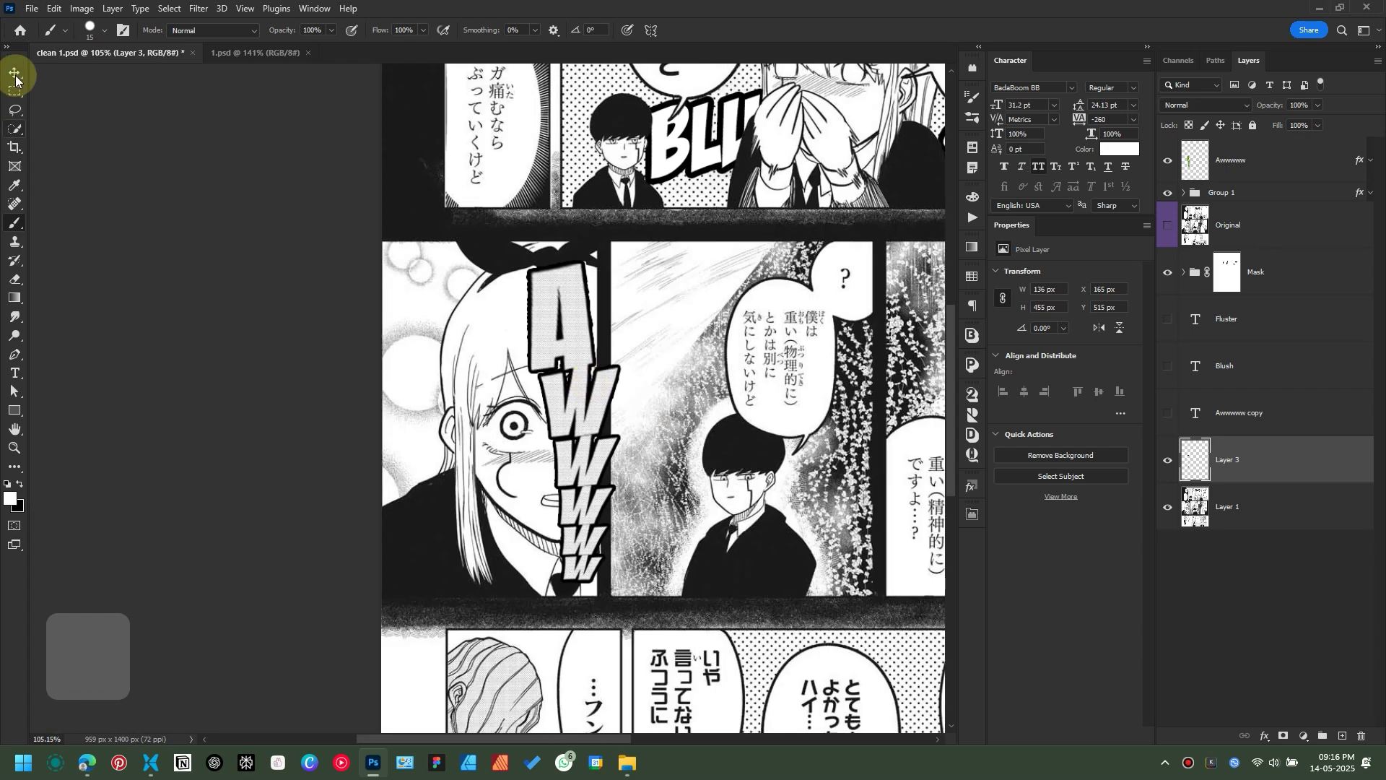
Step: Switch to the Move tool, fit the finished page in view, and save the document
left_click(14, 74)
key("ctrl+0")
left_click(802, 312, "ctrl")
key("ctrl+s")
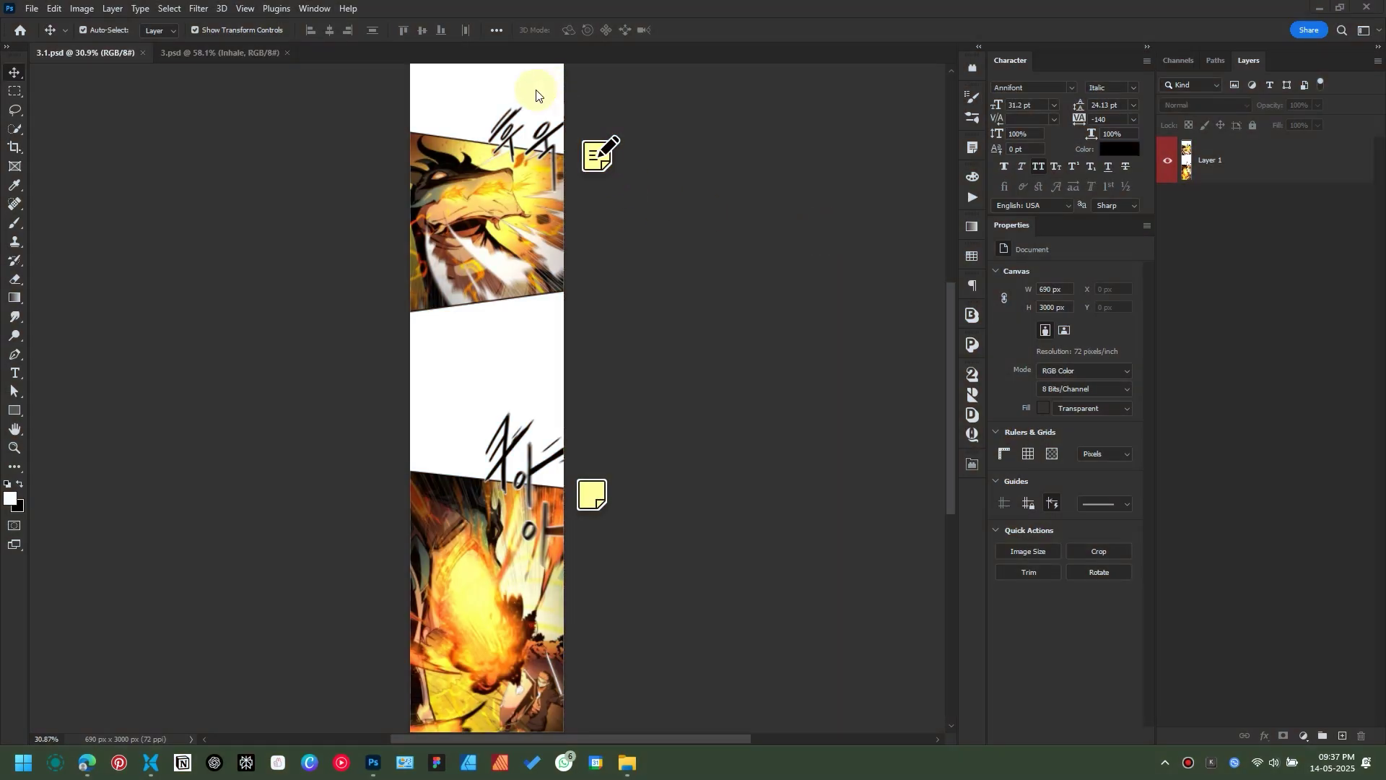
Step: Add a text layer in the white area above the dragon panel reading INHALE, copied from the first note of 3.1.psd
scroll(535, 93, "up", 6)
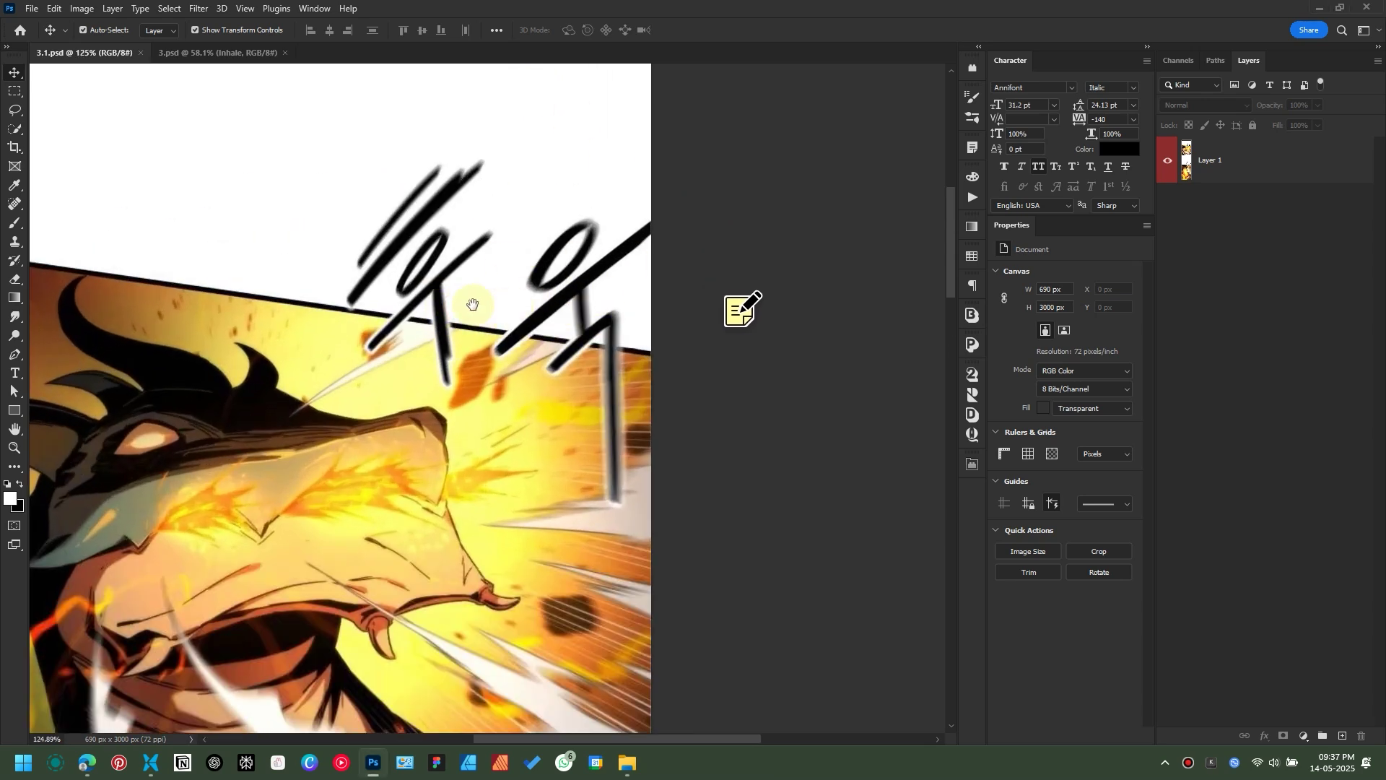
left_click_drag(473, 304, 623, 319)
key("t")
left_click(348, 199)
left_click(15, 74)
left_click(971, 144)
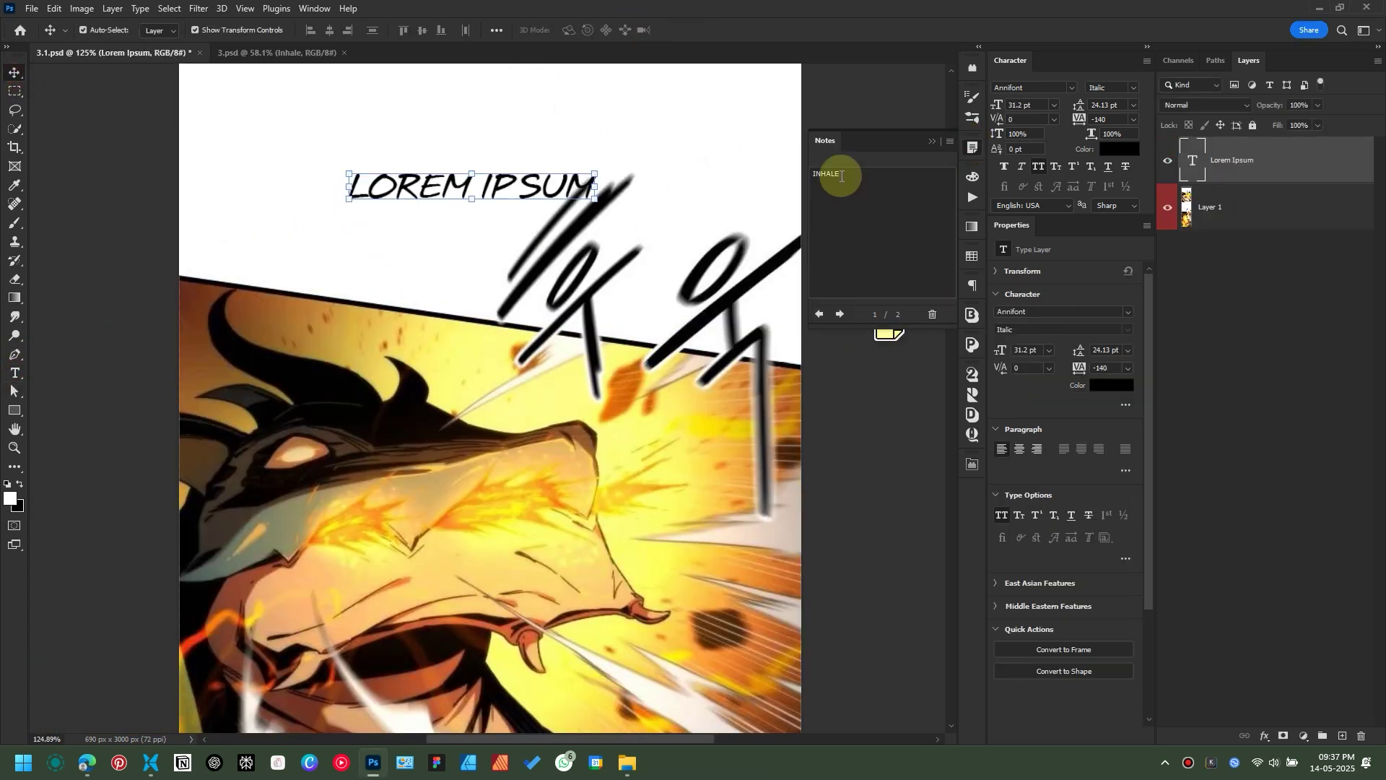
double_click(843, 176)
key("ctrl+c")
double_click(472, 187)
key("ctrl+v")
key("ctrl+Return")
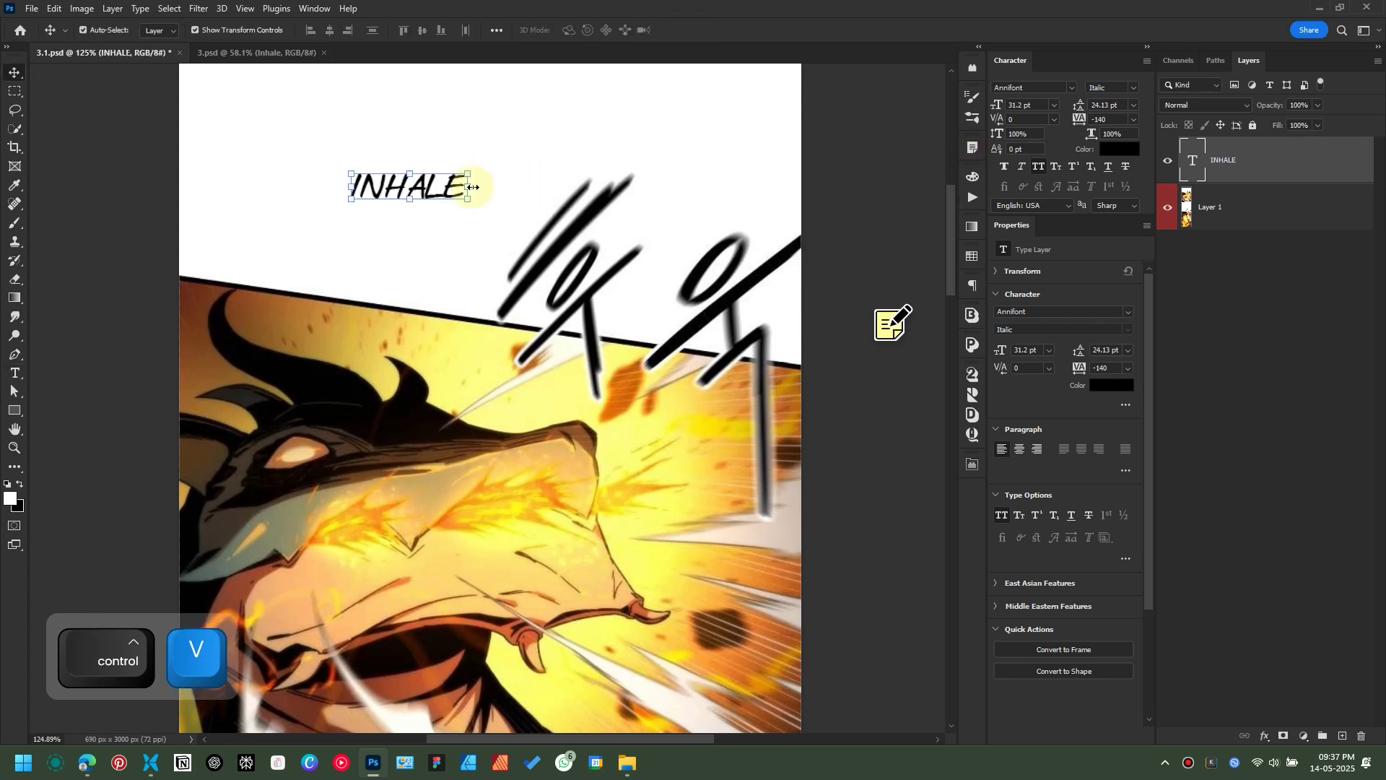
Step: Enlarge the INHALE text to 129.16 pt and reposition it above the panel, trying tracking -180 before settling on -140
left_click_drag(470, 187, 706, 214)
left_click(715, 30)
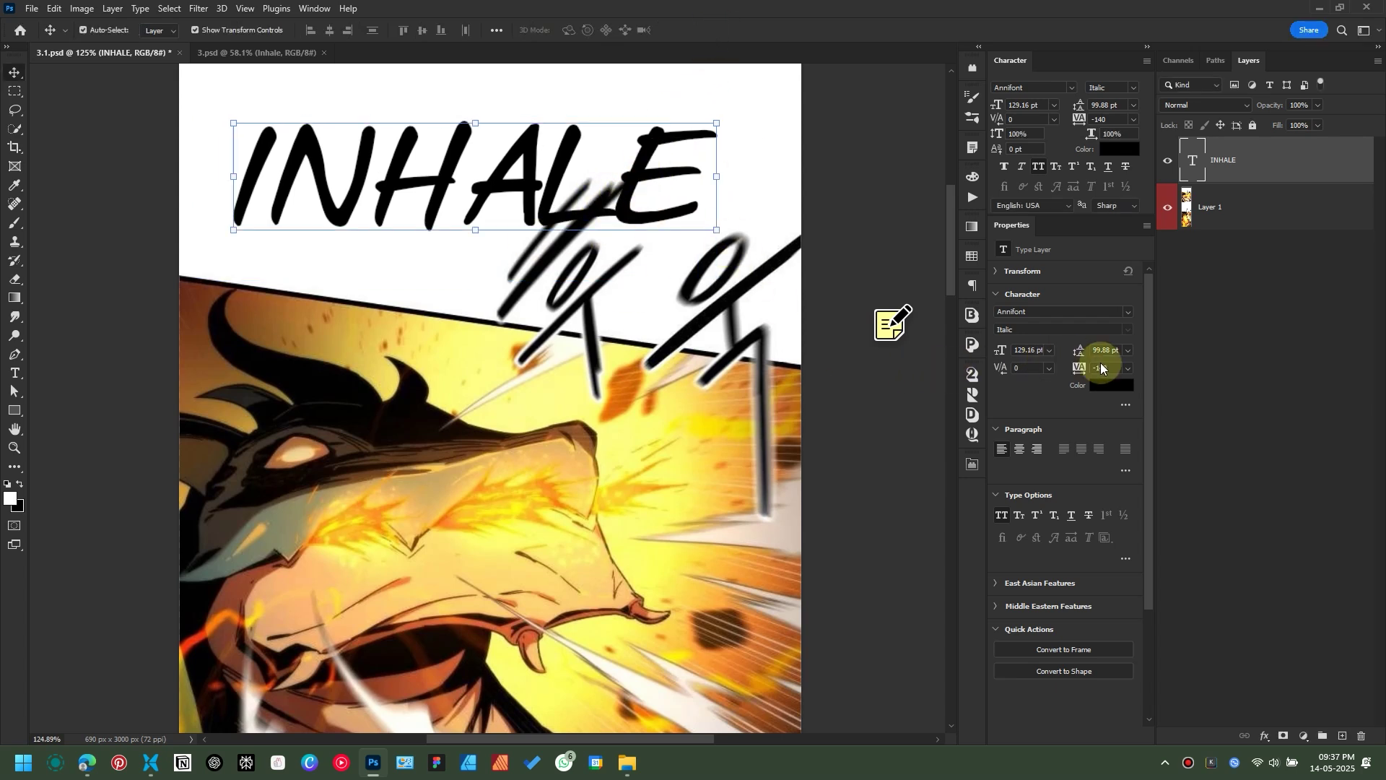
mouse_move(1082, 371)
left_mouse_down()
mouse_move(1099, 367)
mouse_move(1085, 390)
mouse_move(1069, 366)
left_mouse_up()
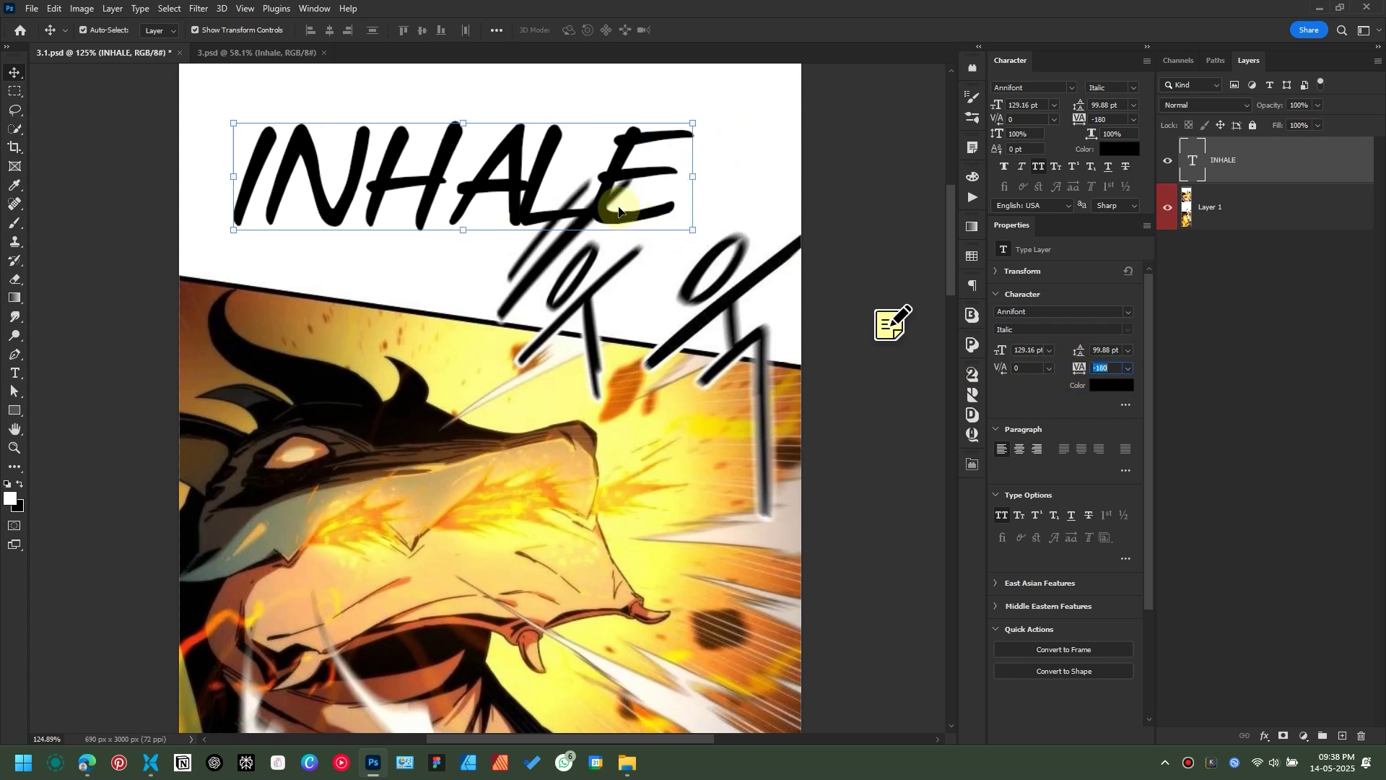
left_click_drag(526, 223, 512, 214)
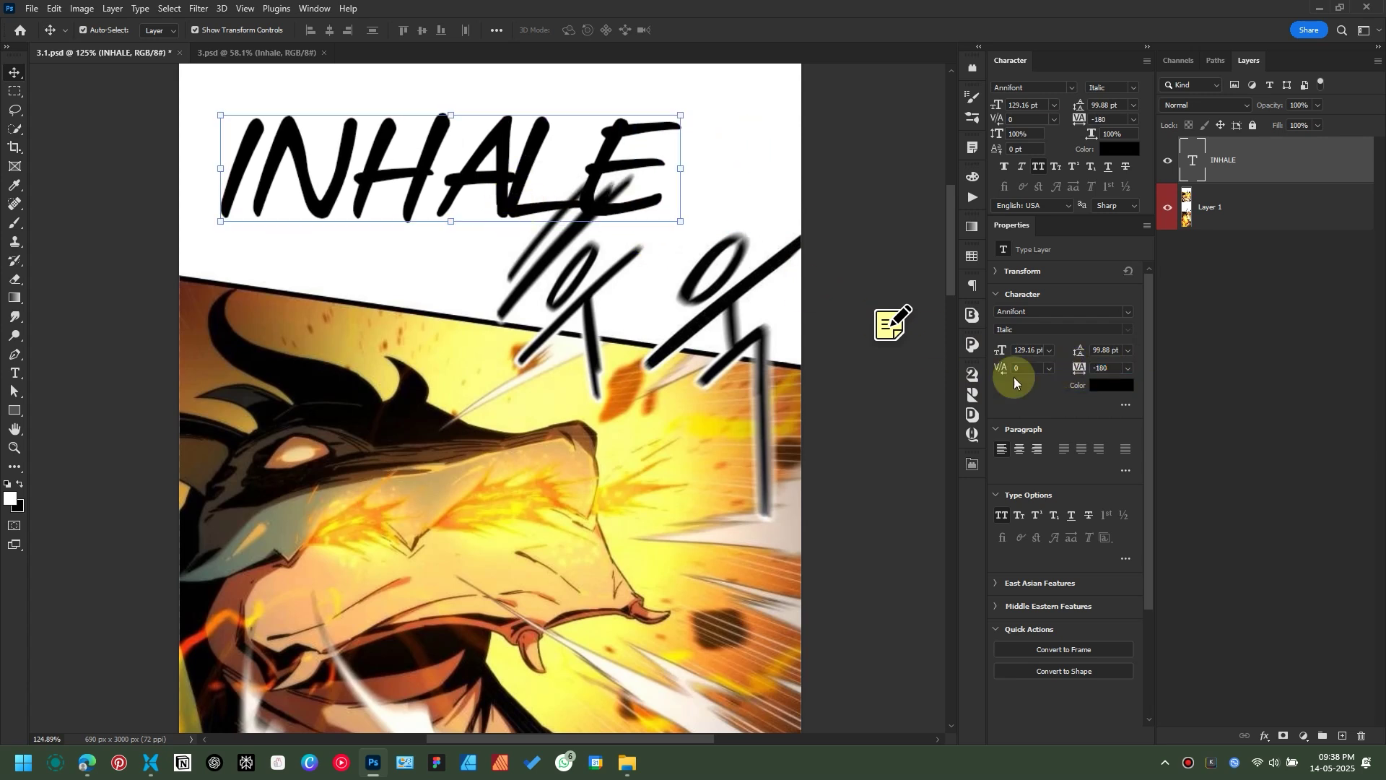
left_click_drag(1084, 368, 1088, 366)
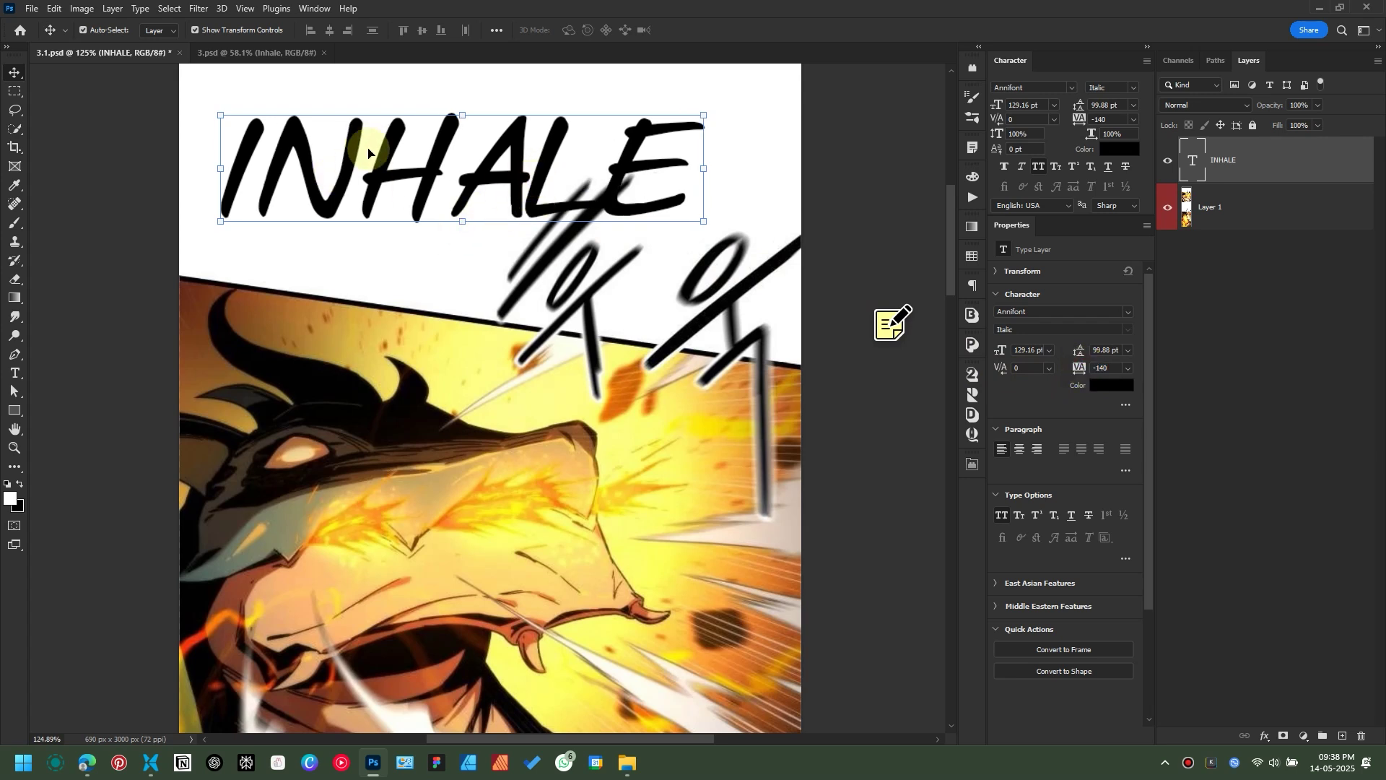
Step: Set the kerning between the letters N and H in INHALE to -80
double_click(360, 173)
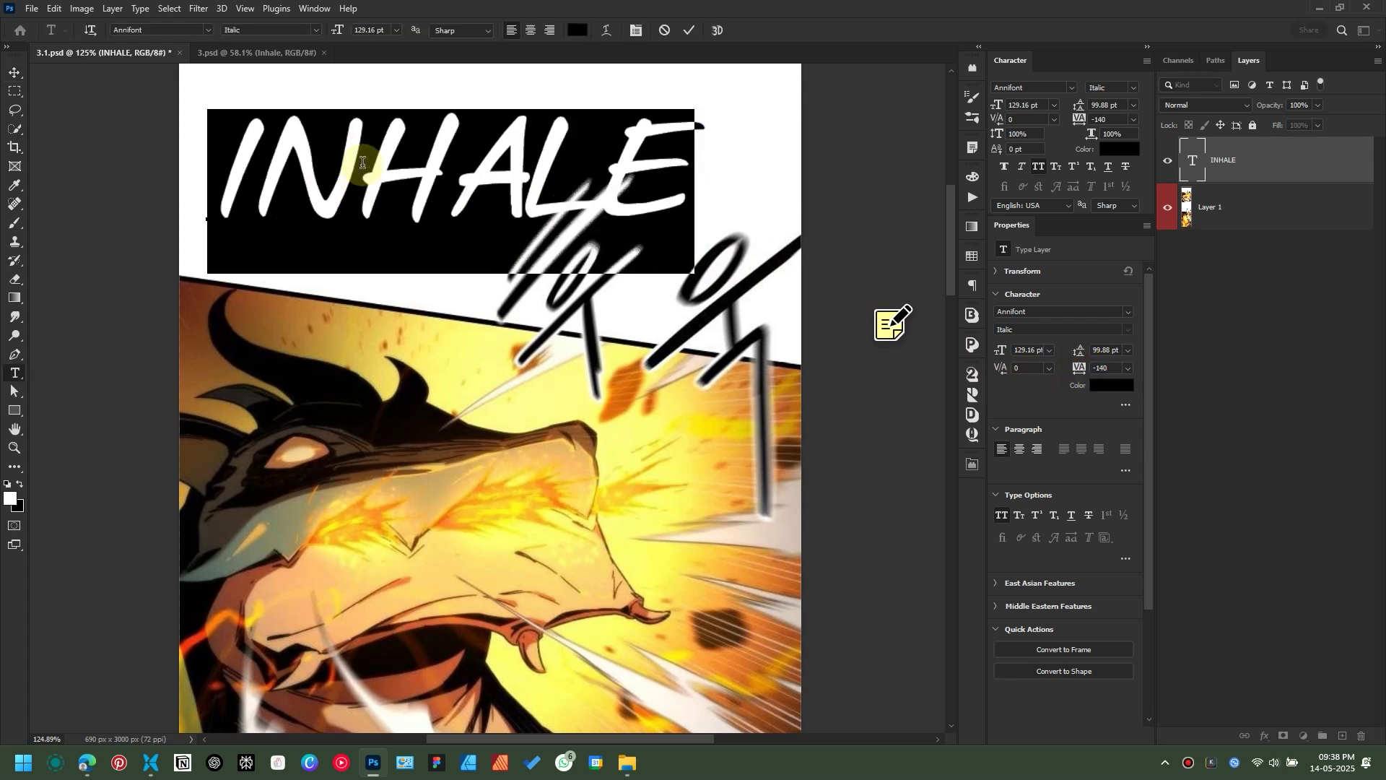
left_click(364, 188)
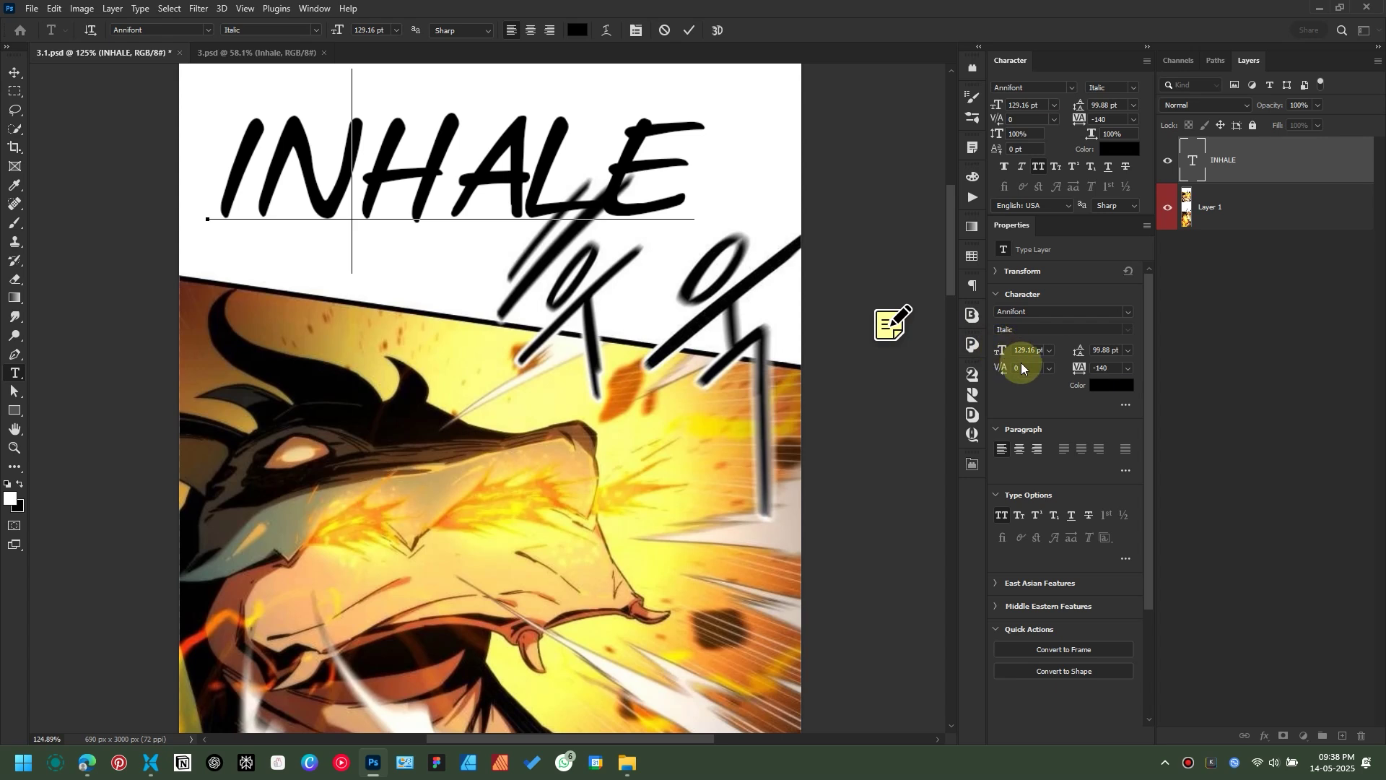
scroll(1030, 373, "down", 1)
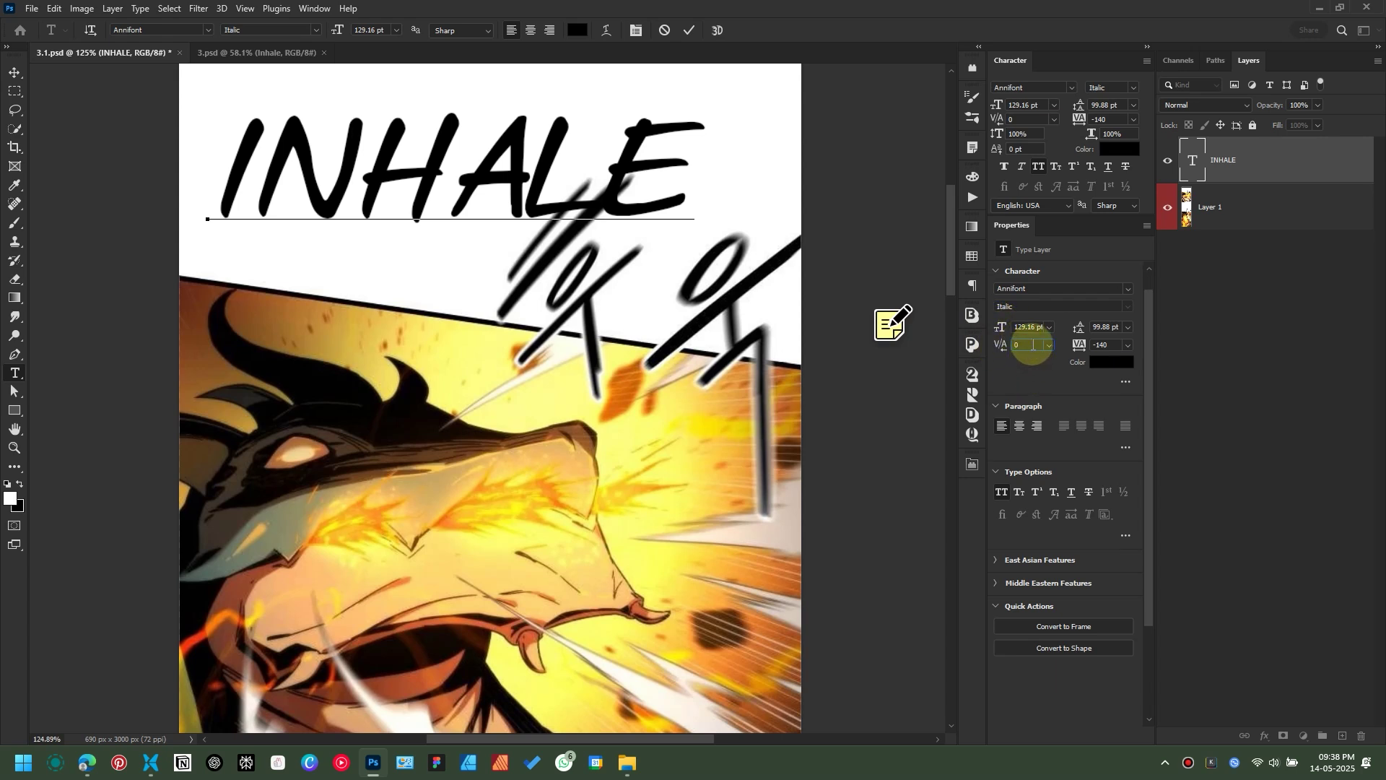
key("Down")
key("Down")
key("Down")
key("Down")
key("Down")
key("Down")
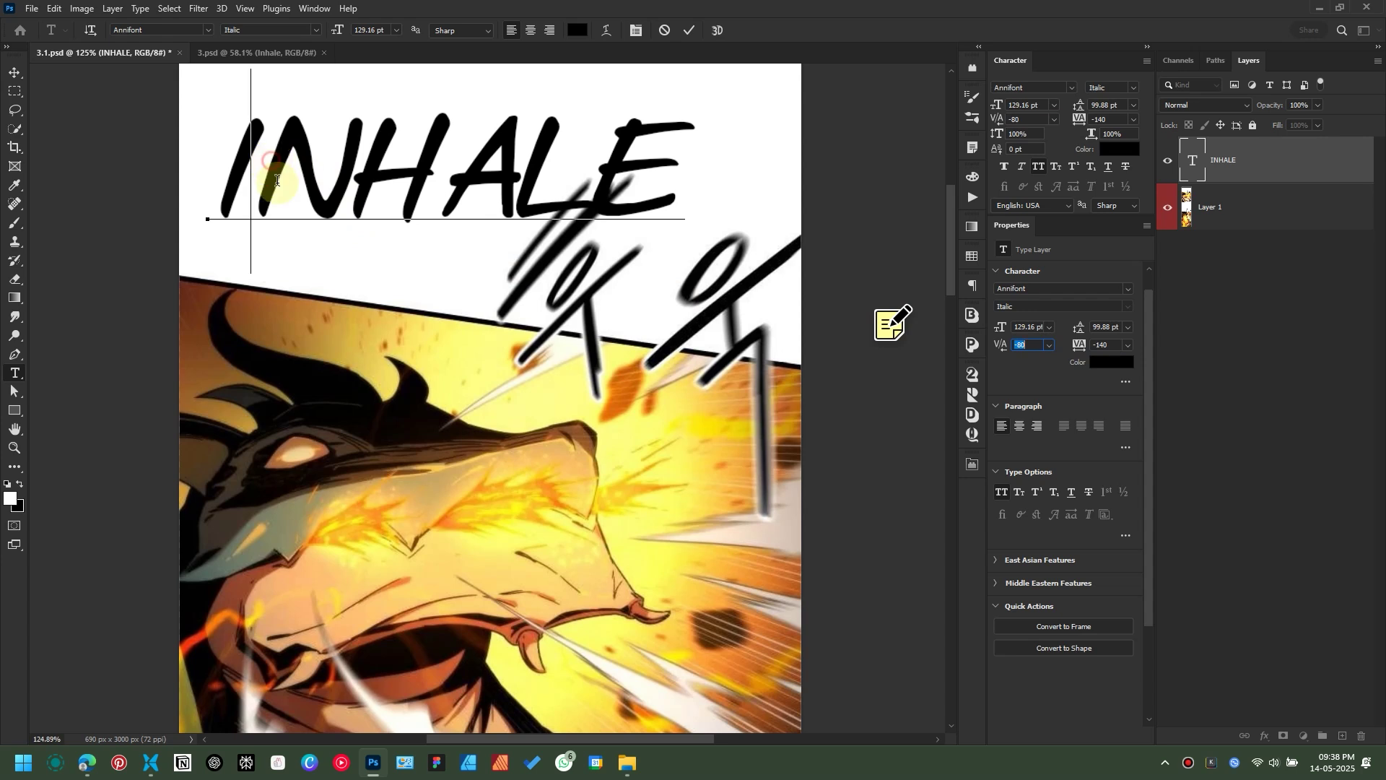
Step: Set the kerning to -80 between I and N and -120 between H and A, and shift the word slightly right and down
left_click(1032, 377)
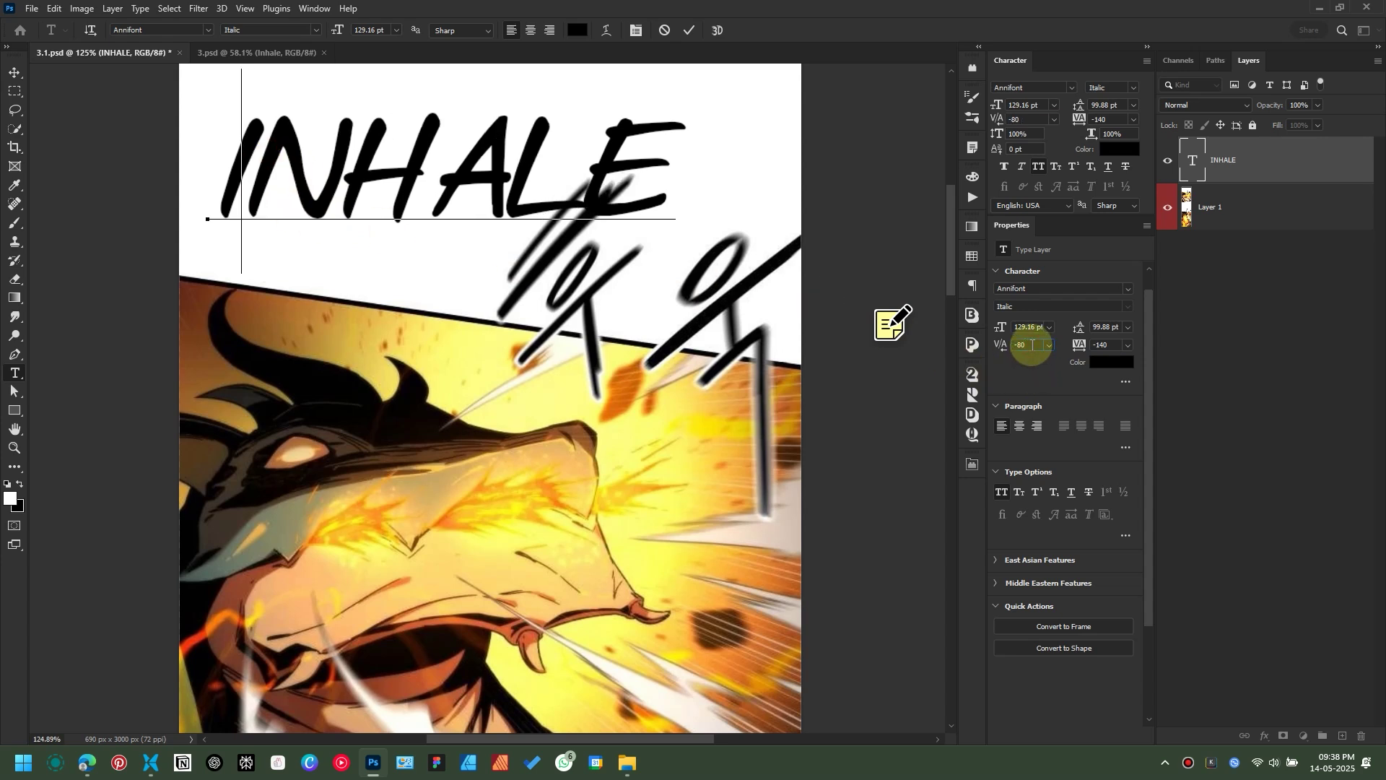
key("Down")
key("Down")
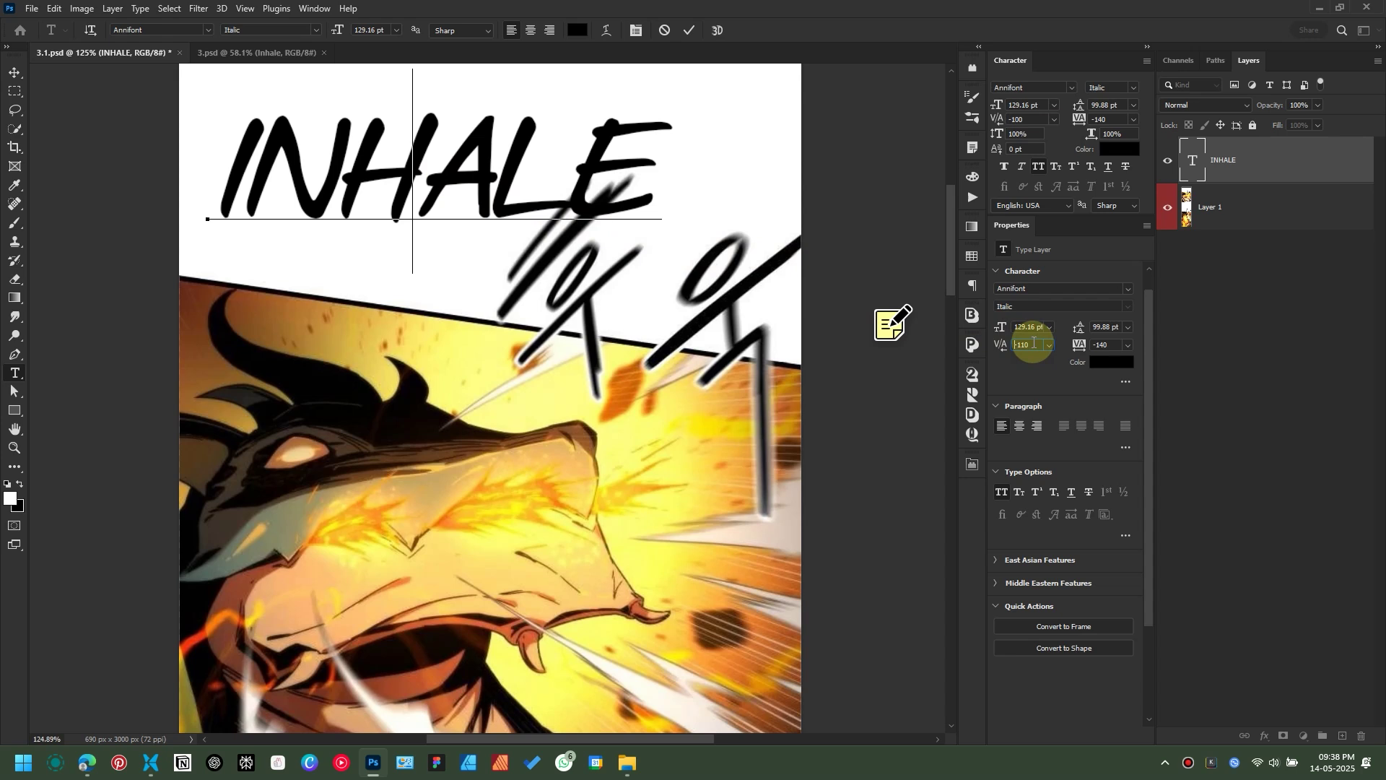
scroll(1034, 343, "down", 3)
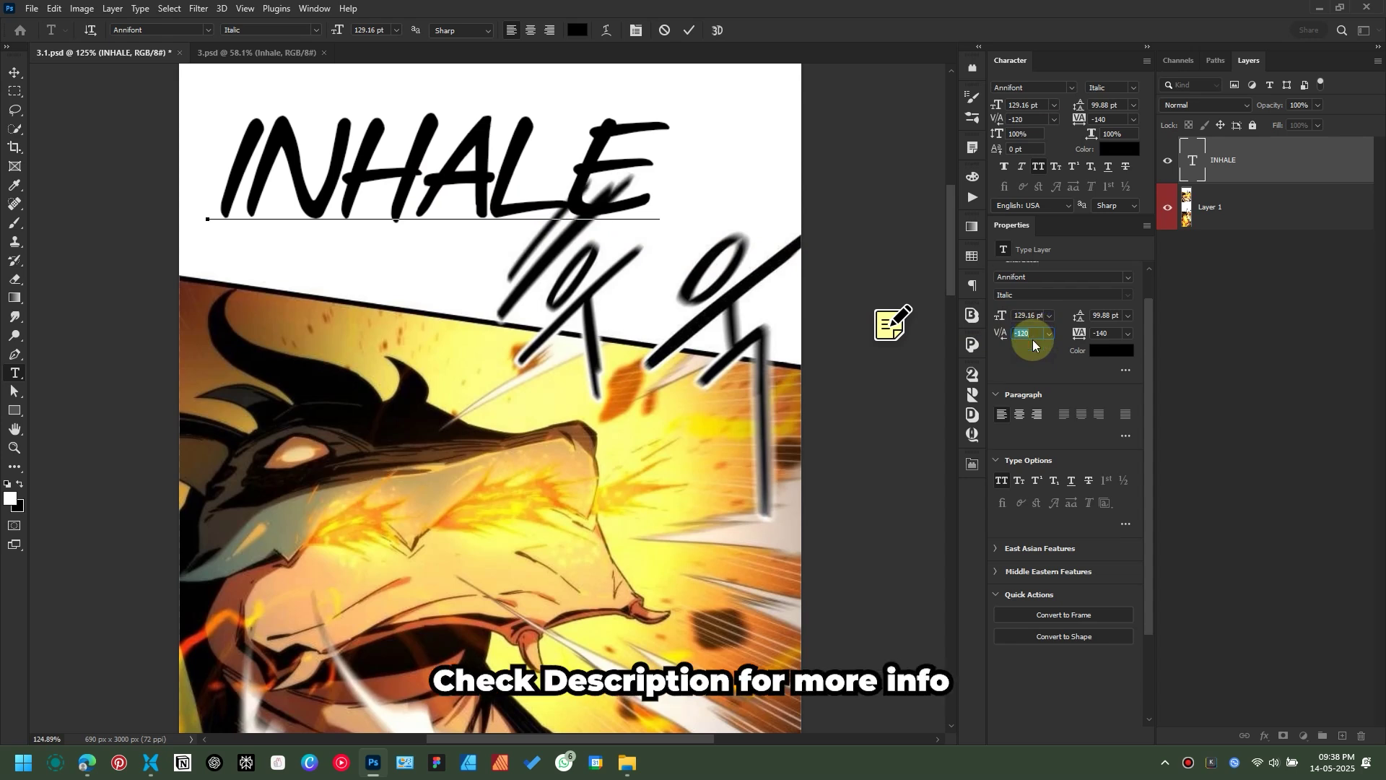
left_click(688, 29)
key("v")
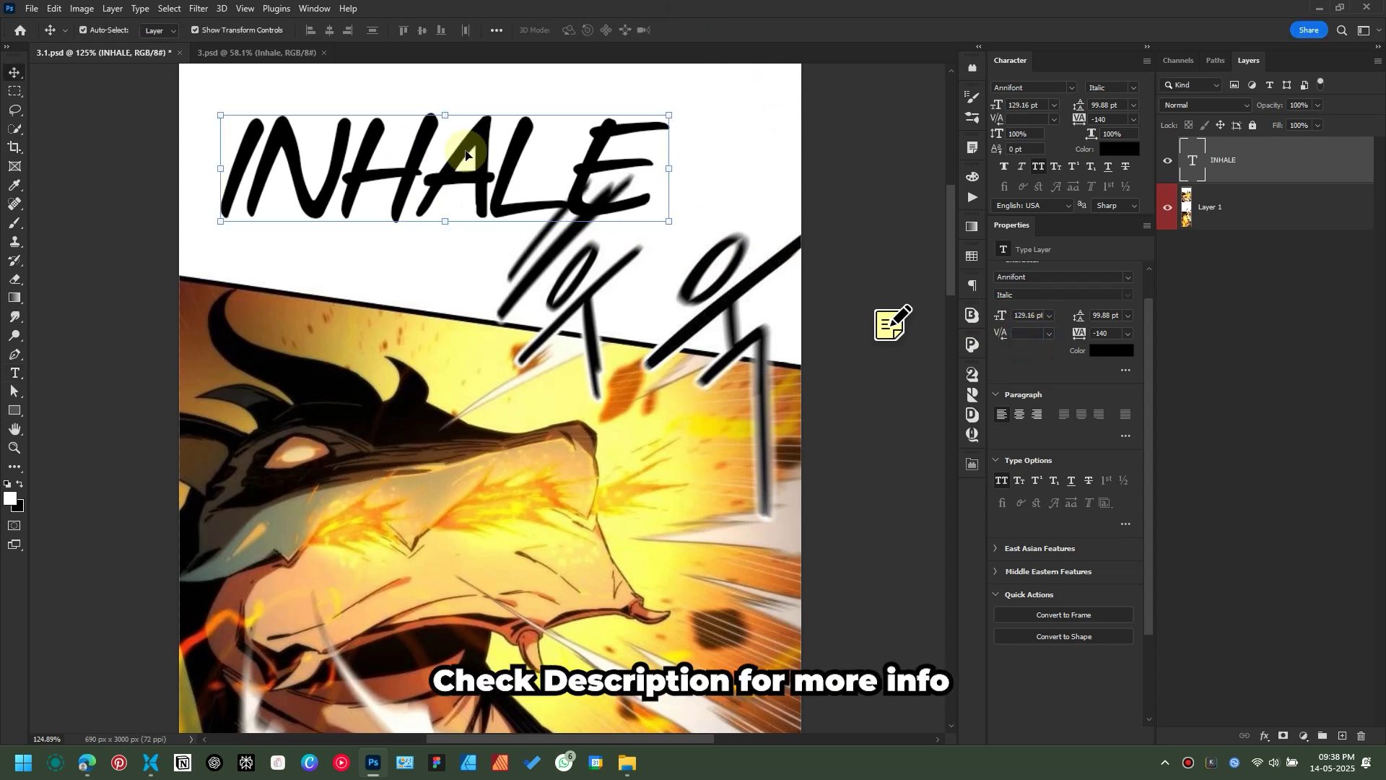
left_click_drag(465, 177, 501, 192)
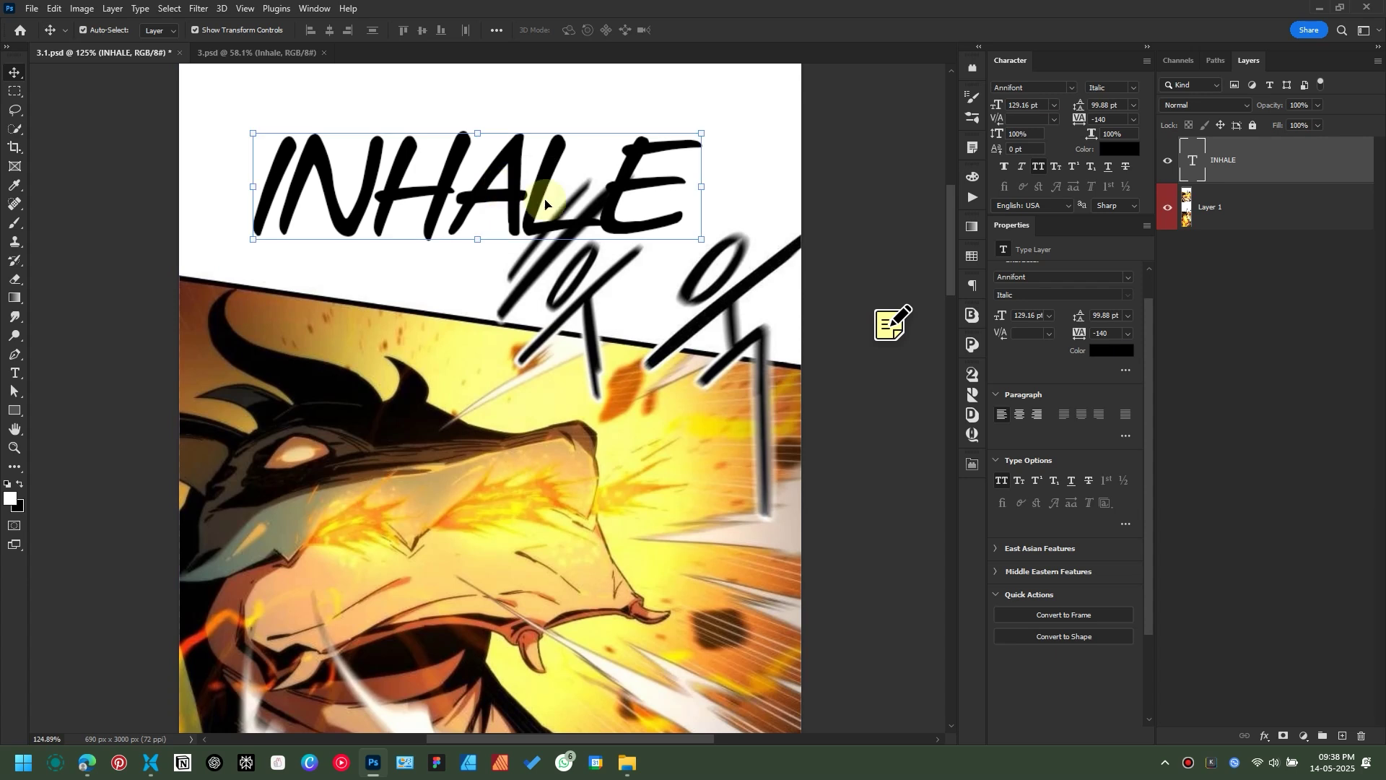
Step: Try converting the INHALE text layer to a smart object and moving it up, and undo both changes
right_click(1272, 158)
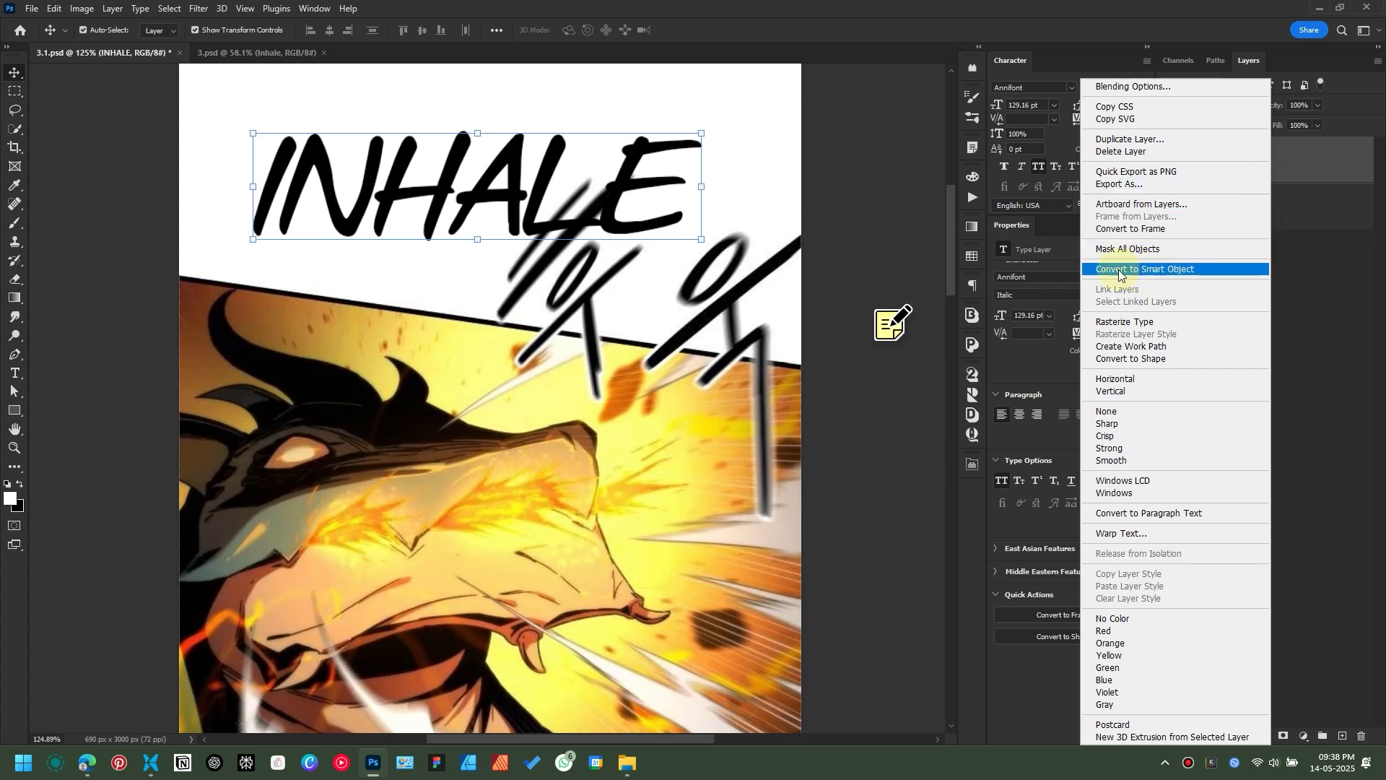
left_click(1155, 271)
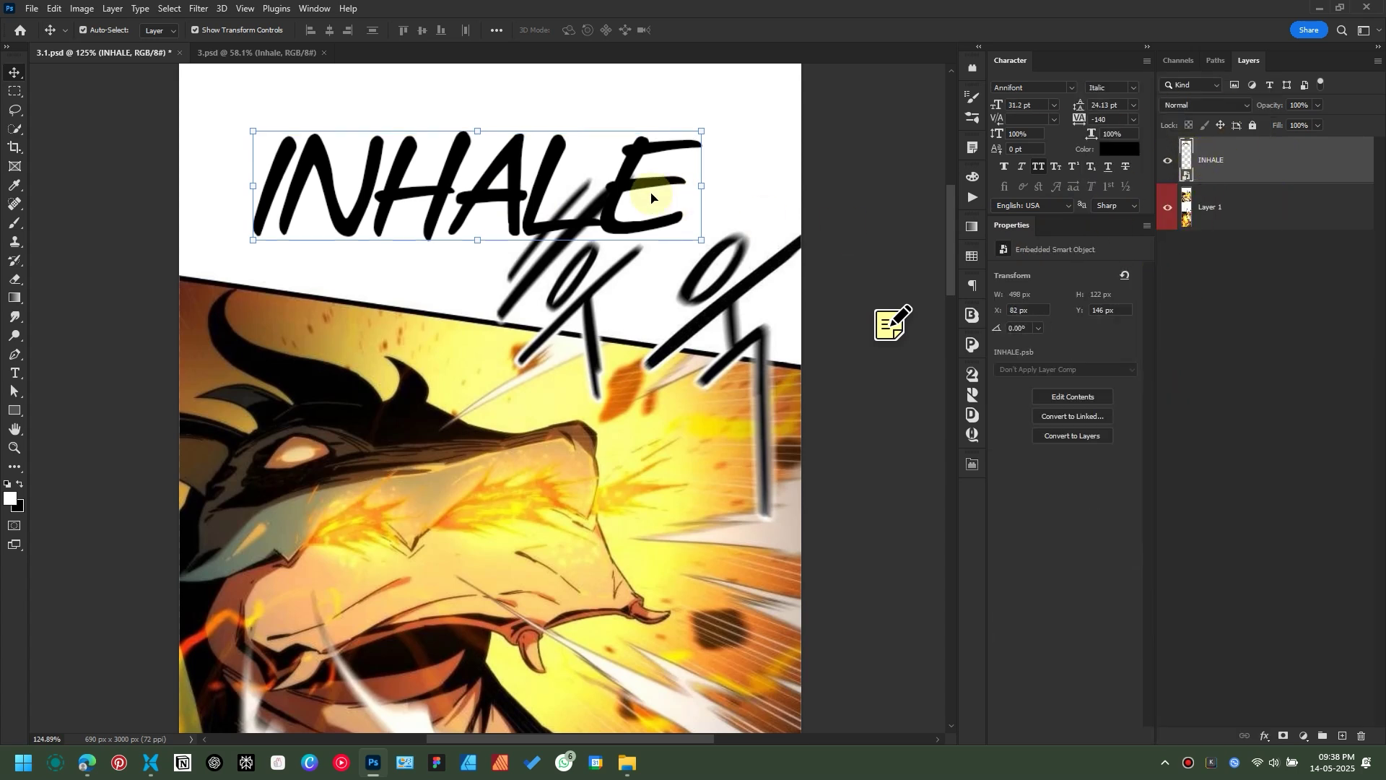
left_click_drag(653, 224, 662, 209)
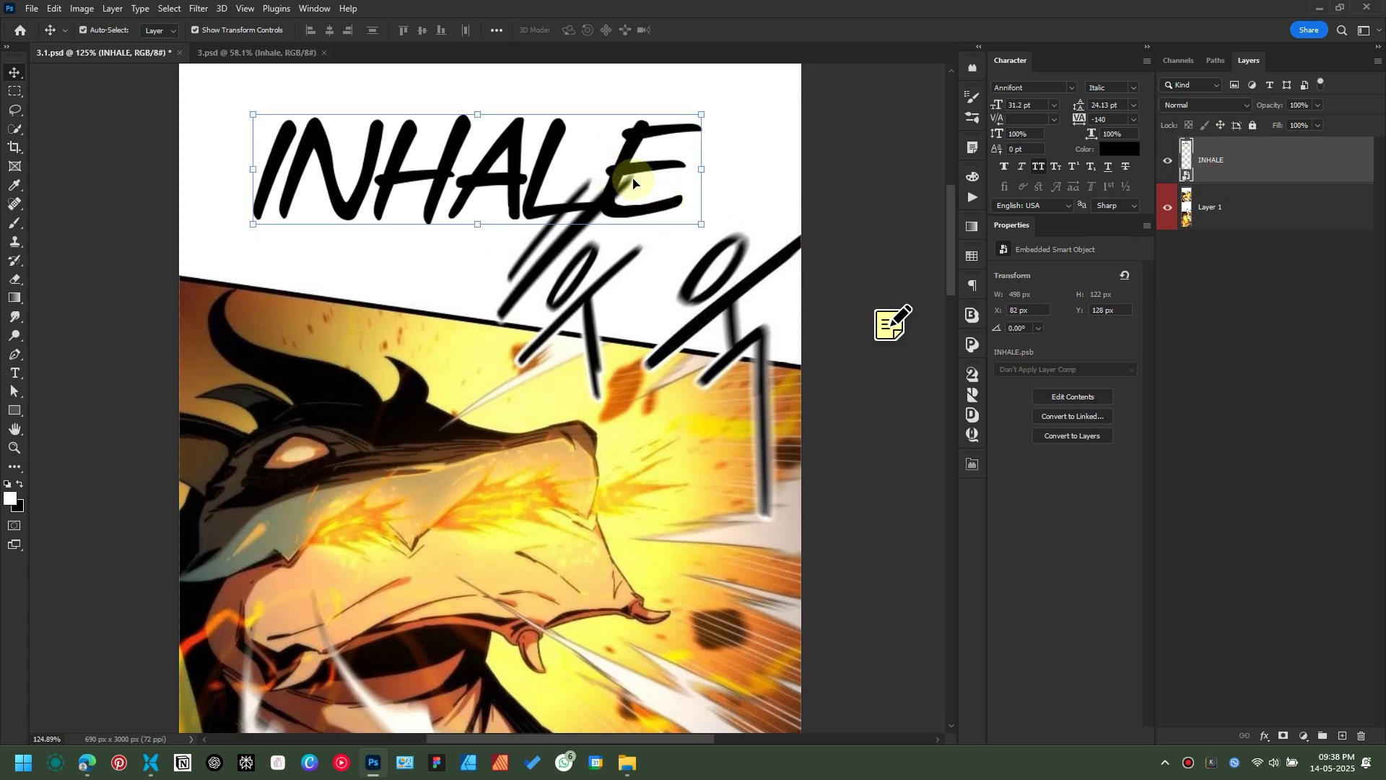
key("ctrl+z")
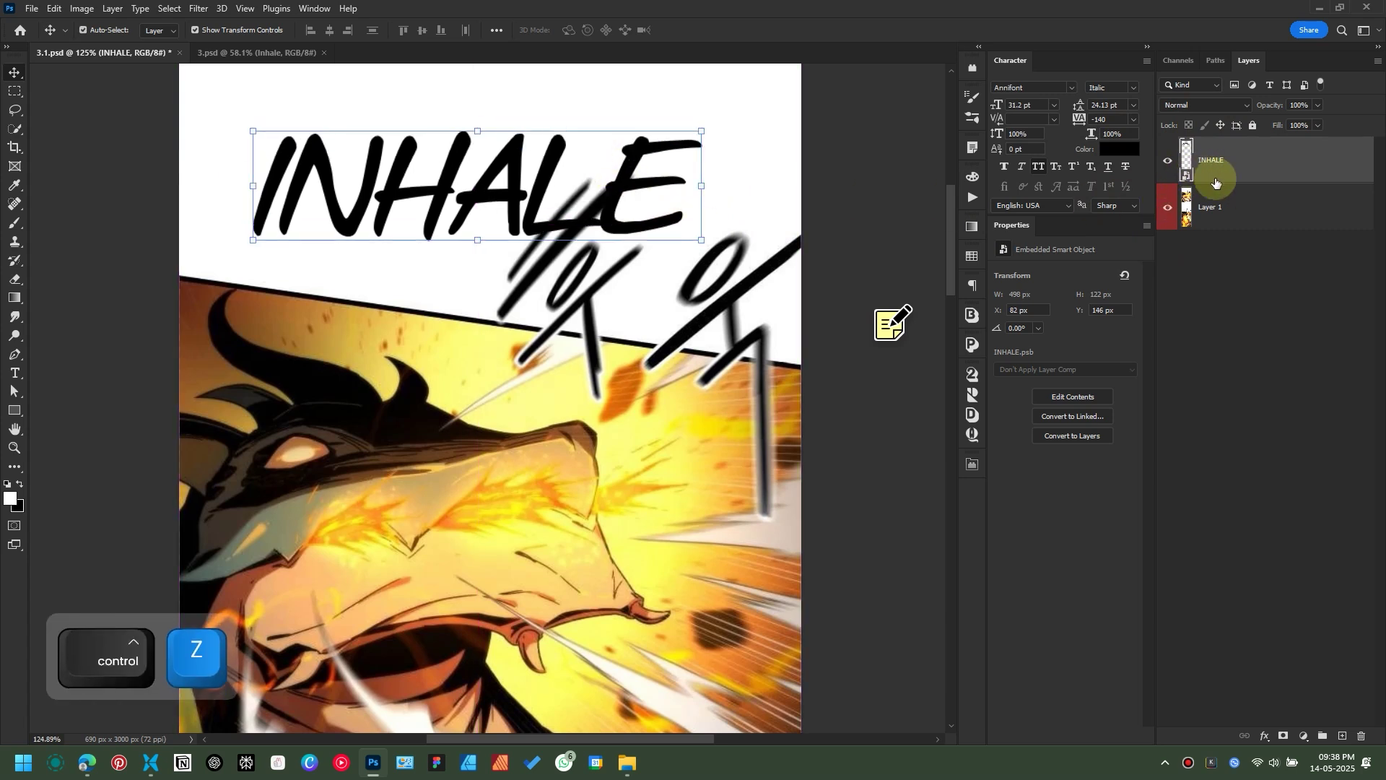
left_click(618, 189)
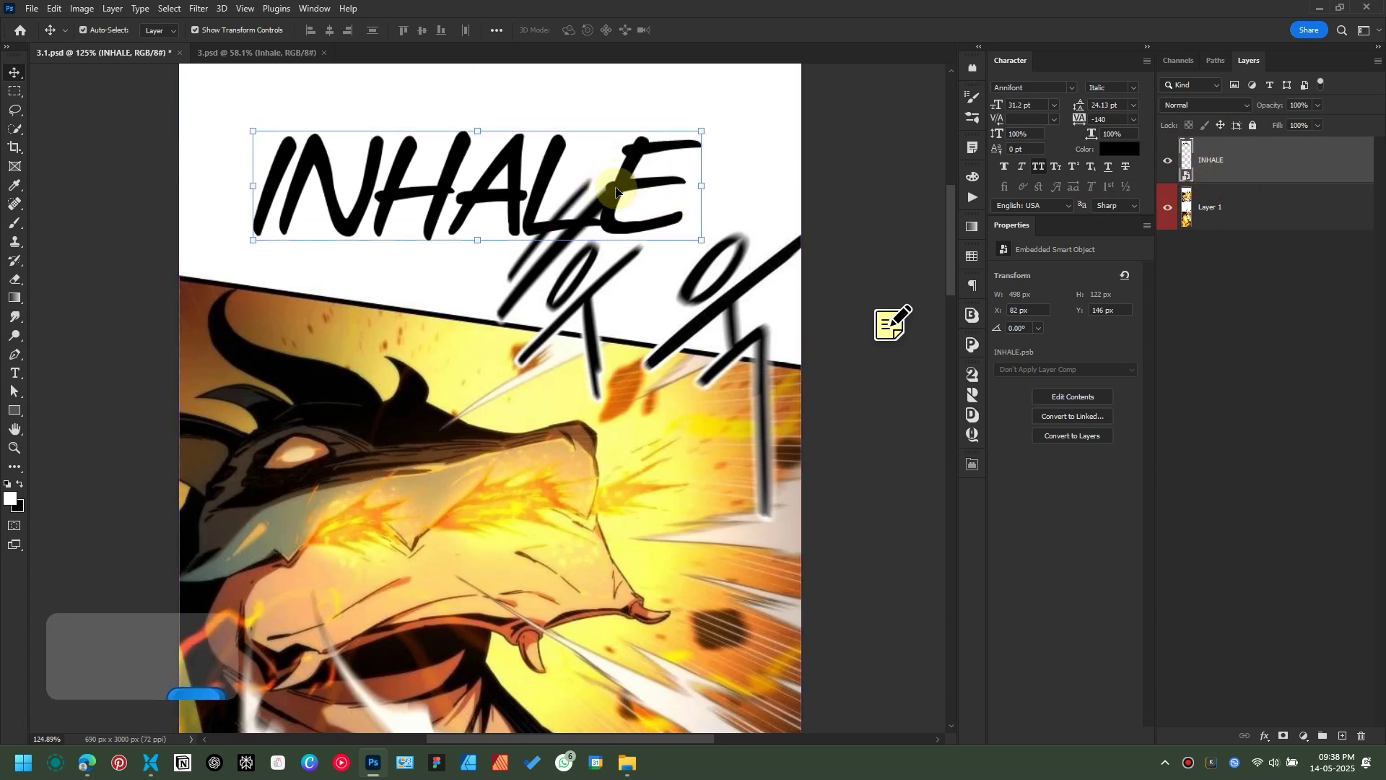
key("ctrl+z")
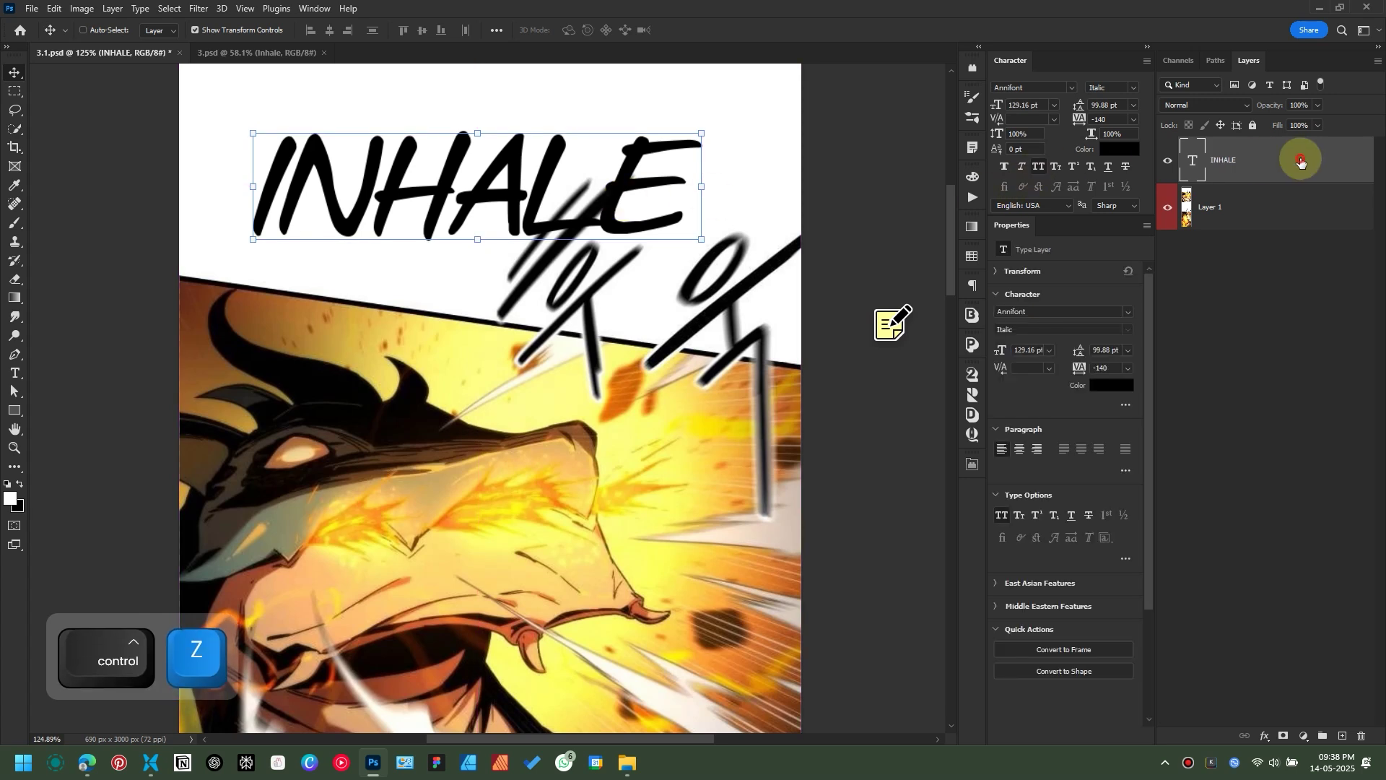
Step: Check the white outline of the original Korean sound effect and add a white Stroke effect to the INHALE layer
scroll(625, 328, "up", 1)
scroll(622, 354, "up", 5)
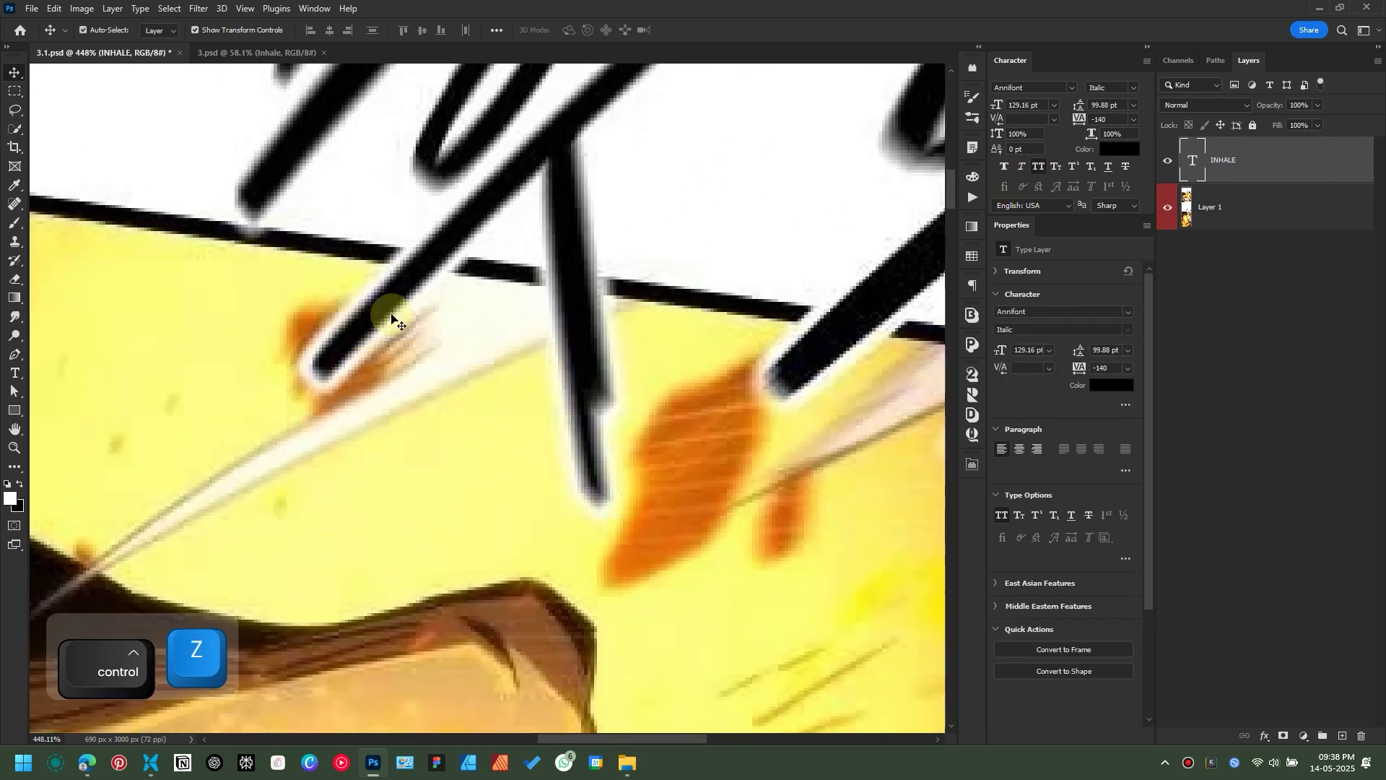
scroll(557, 345, "down", 5)
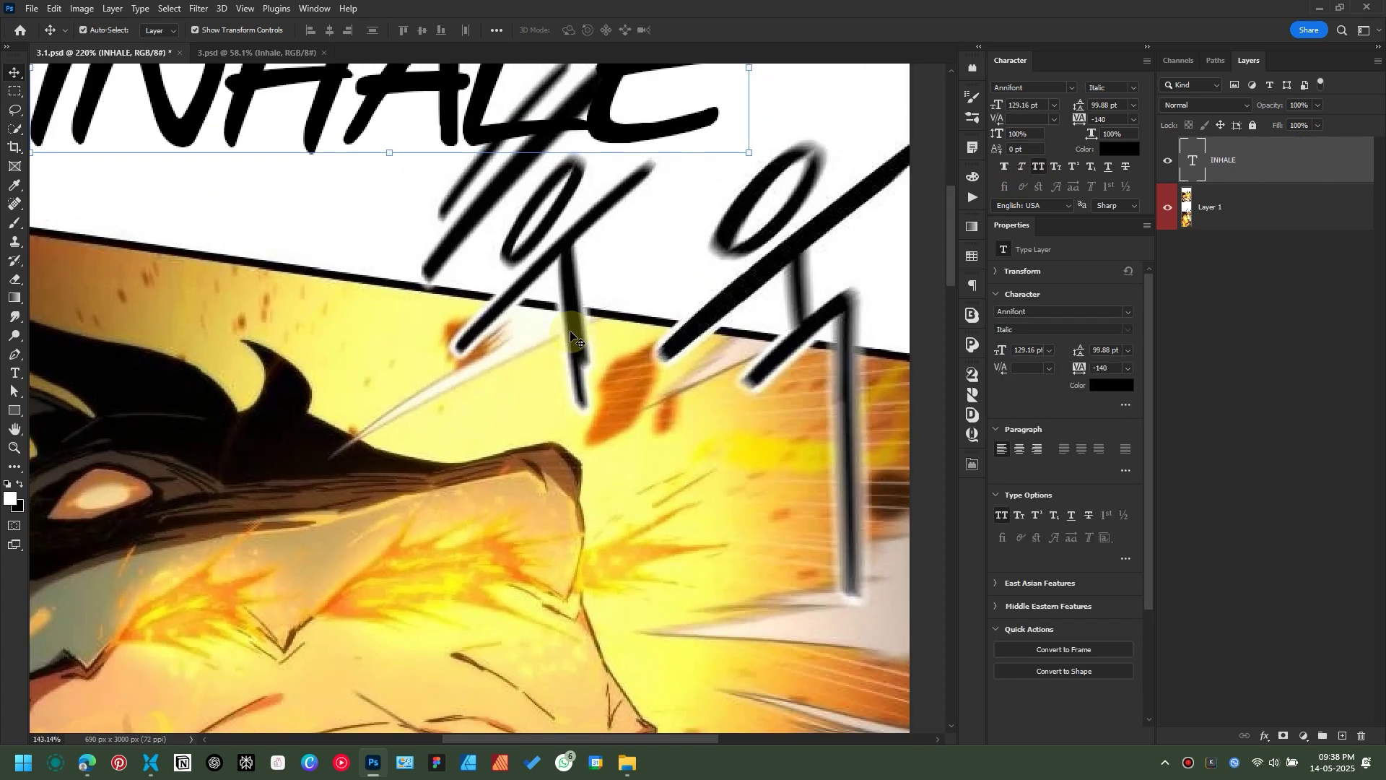
scroll(682, 363, "down", 3)
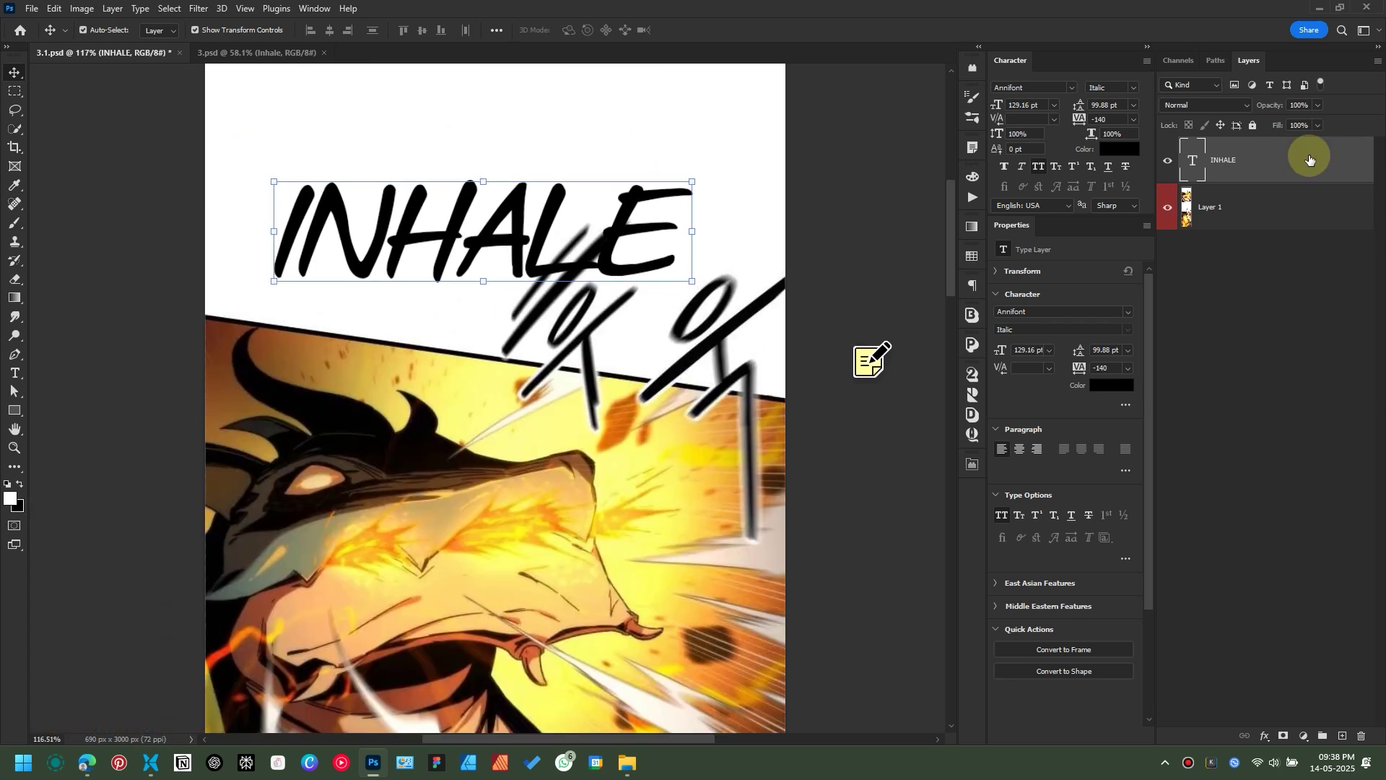
double_click(1308, 157)
left_click(741, 339)
left_click(761, 339)
left_click(1226, 303)
Step: Move the outlined INHALE text down over the dragon's head, trying different positions to compare its stroke with the original lettering
left_click_drag(615, 238, 606, 460)
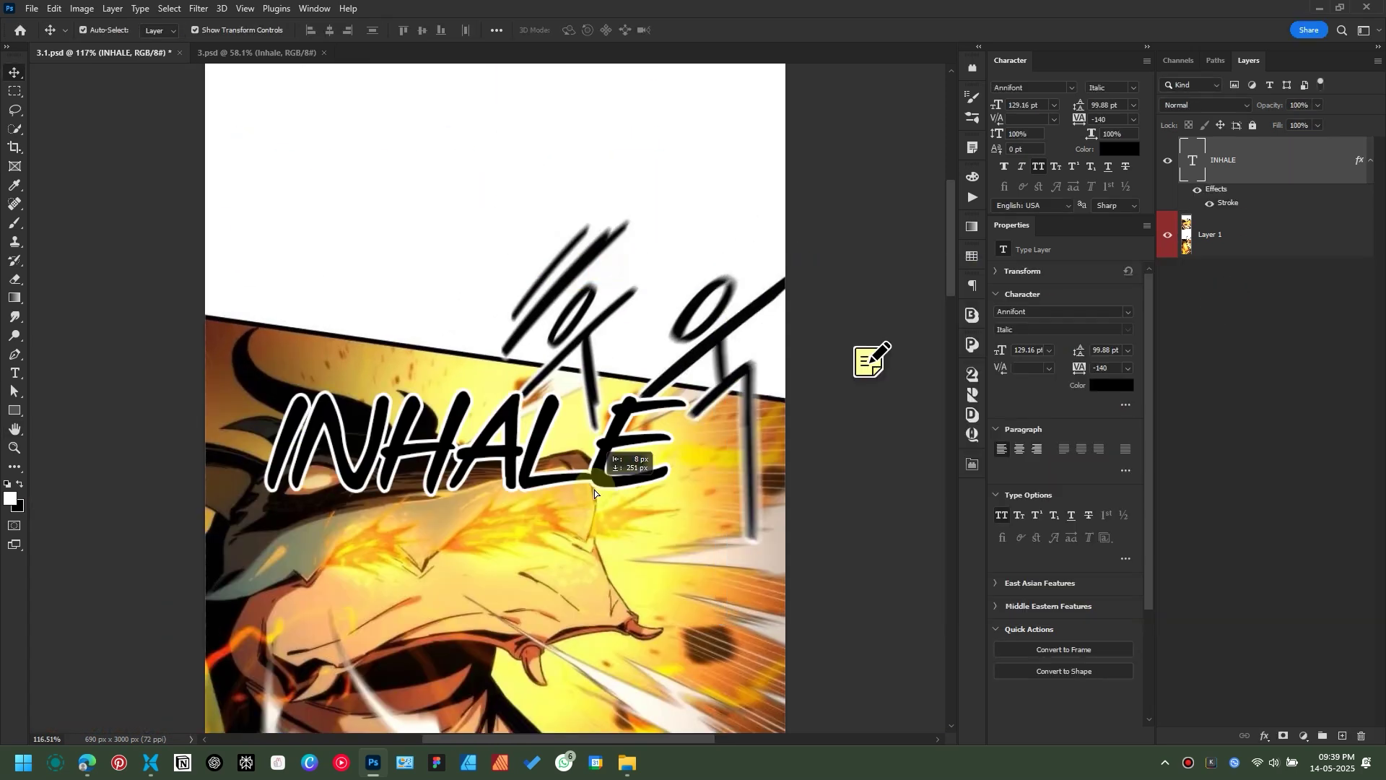
scroll(455, 441, "up", 4)
scroll(462, 437, "down", 4)
left_click_drag(524, 454, 583, 182)
left_click_drag(568, 513, 534, 494)
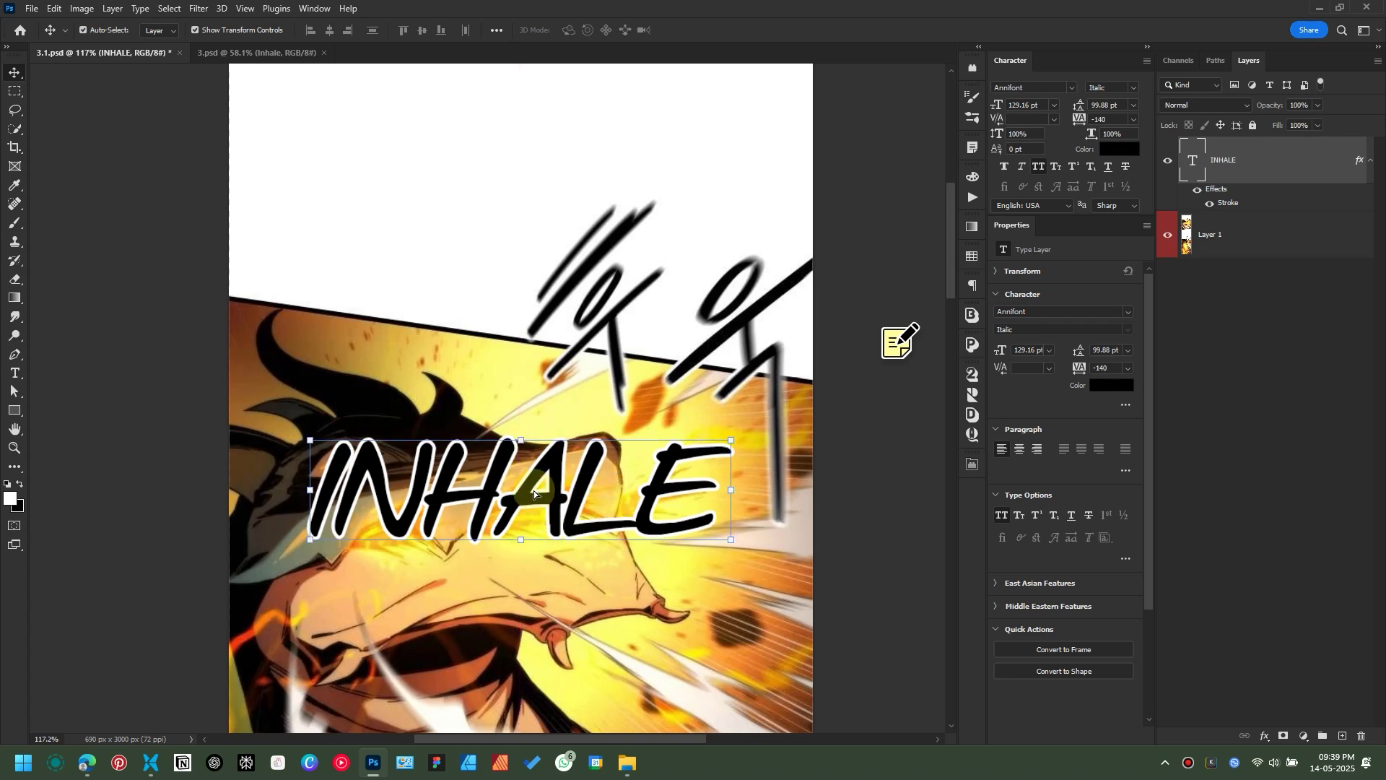
Step: Convert the outlined INHALE text layer to a smart object and nudge it slightly left
right_click(1277, 162)
left_click(1137, 271)
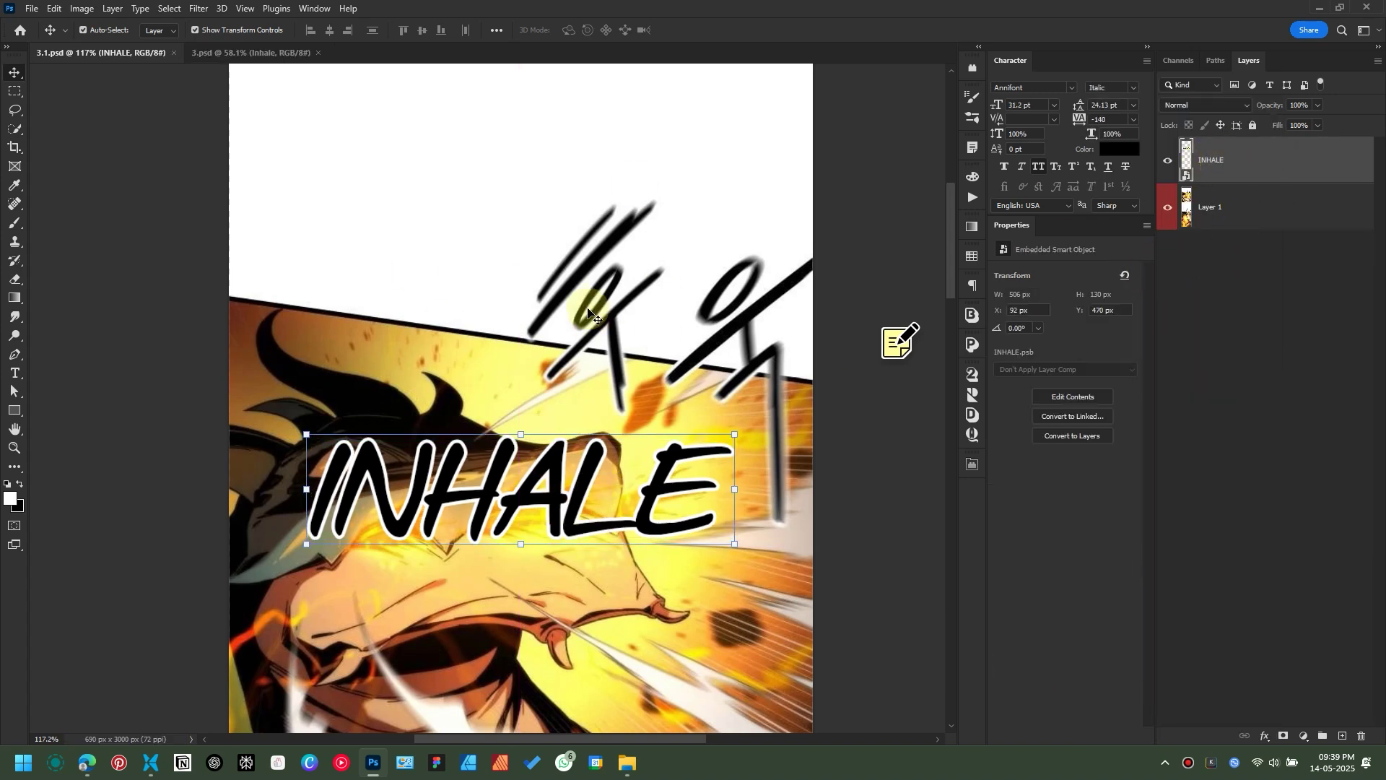
left_click_drag(589, 488, 583, 488)
scroll(746, 384, "up", 5)
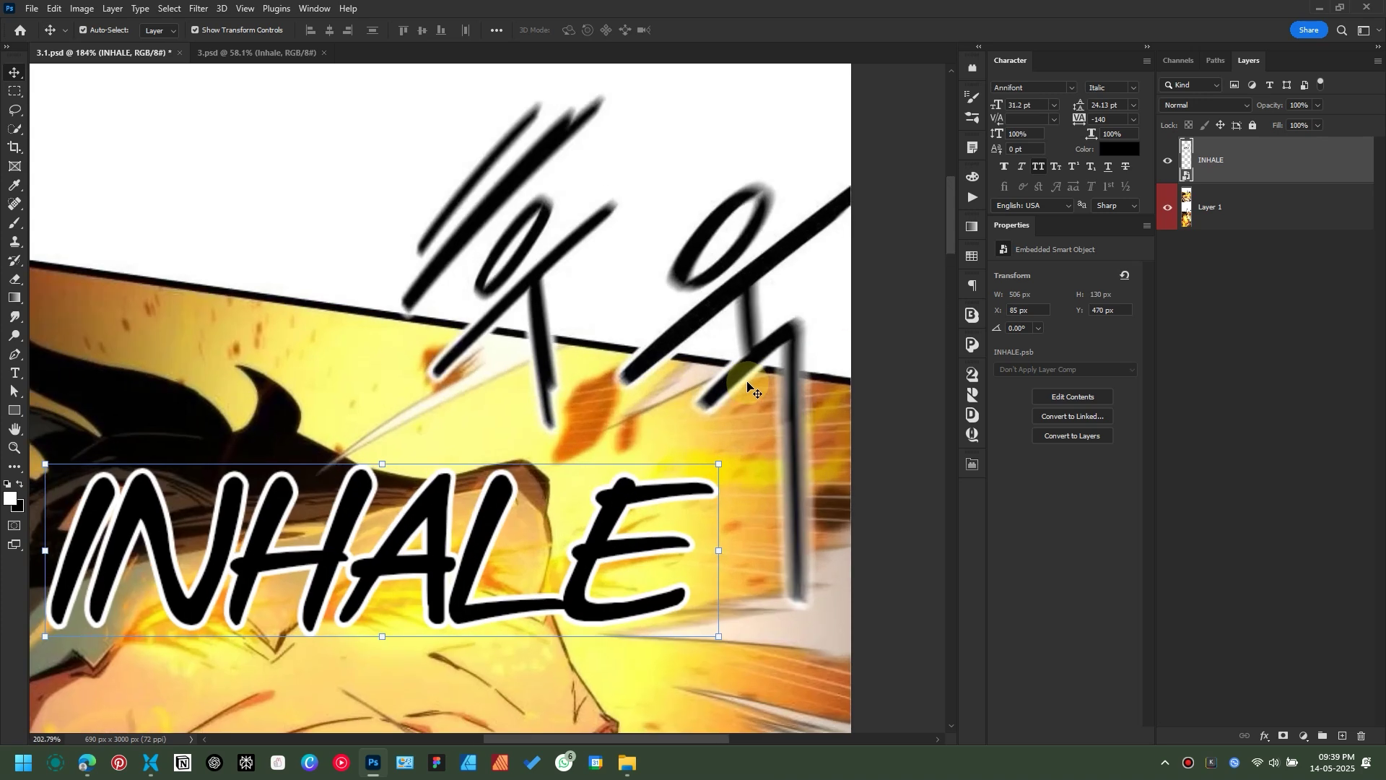
scroll(761, 400, "down", 5)
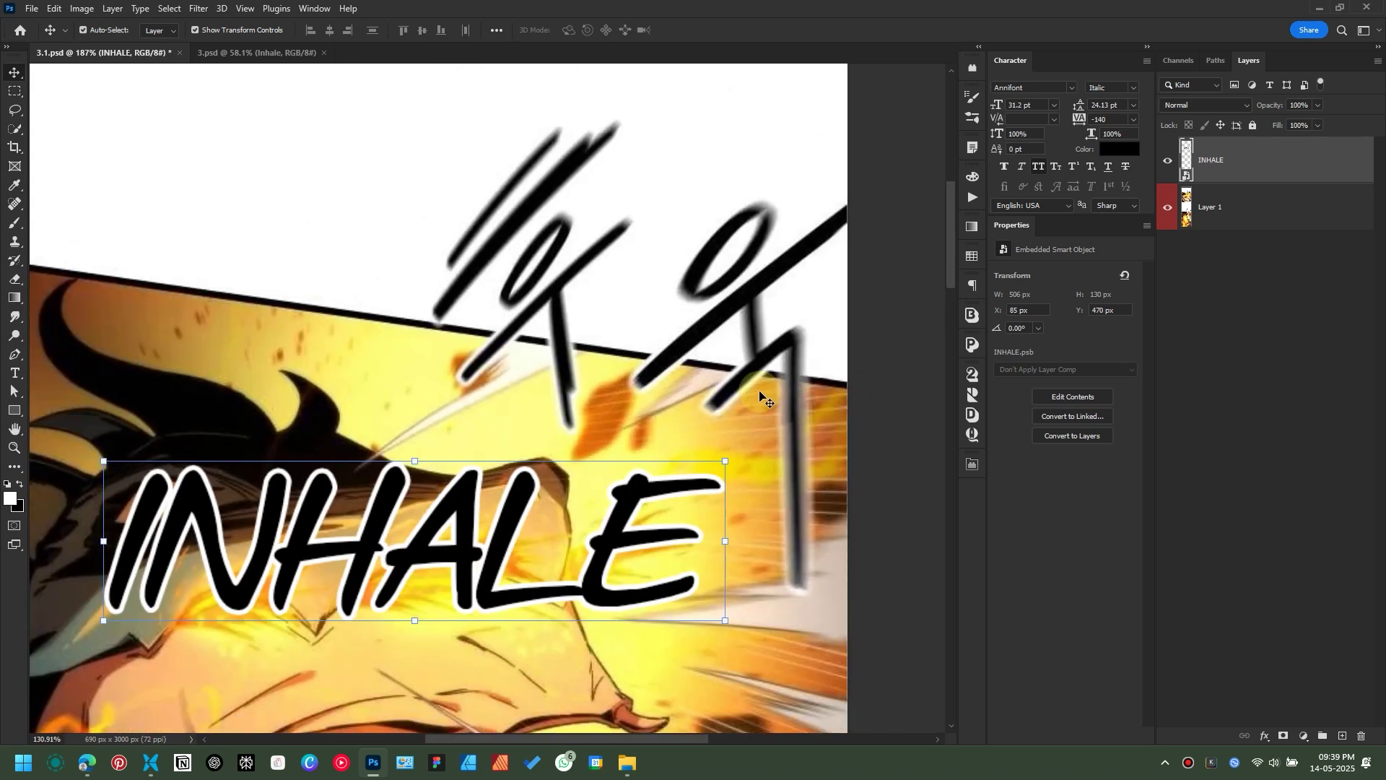
Step: Start a Path Blur on INHALE and draw a blur path rising across the word from the N to the E
left_click(204, 9)
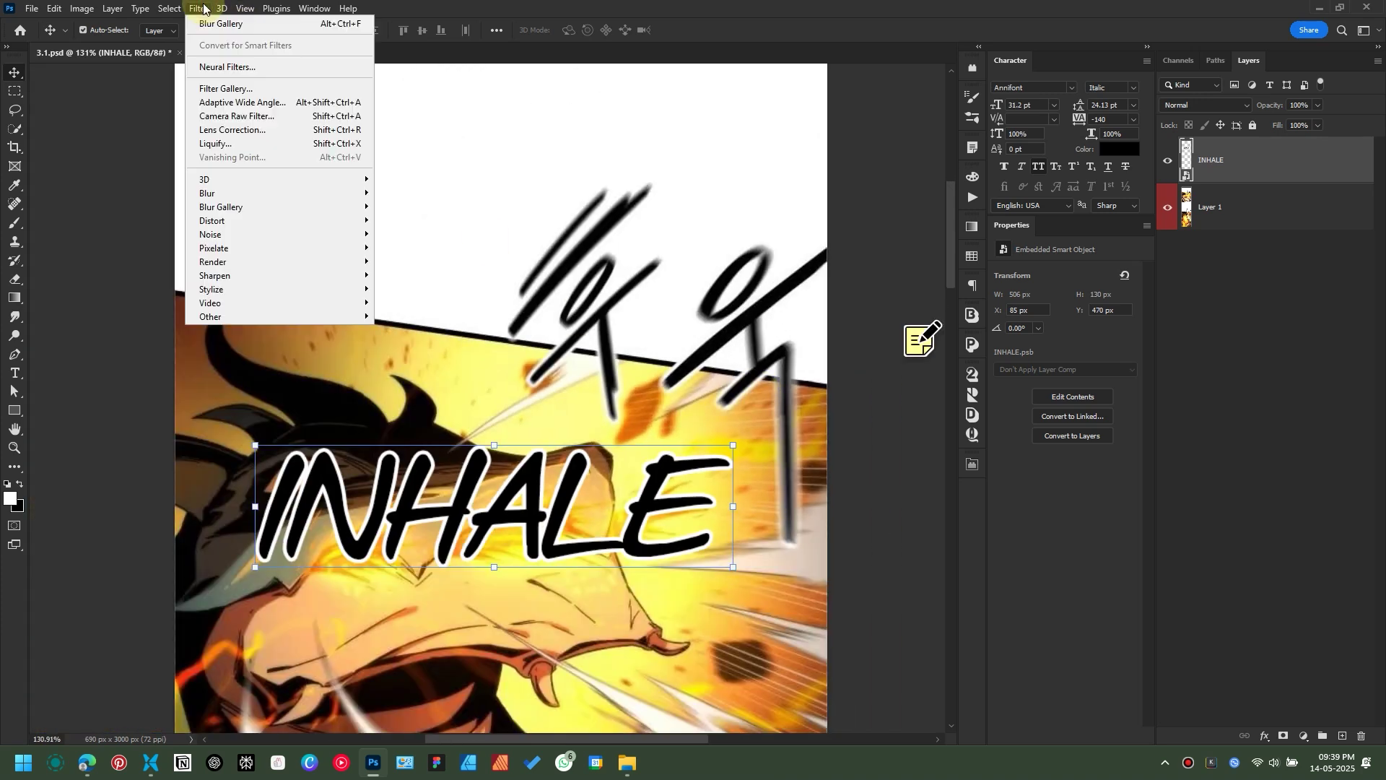
mouse_move(211, 197)
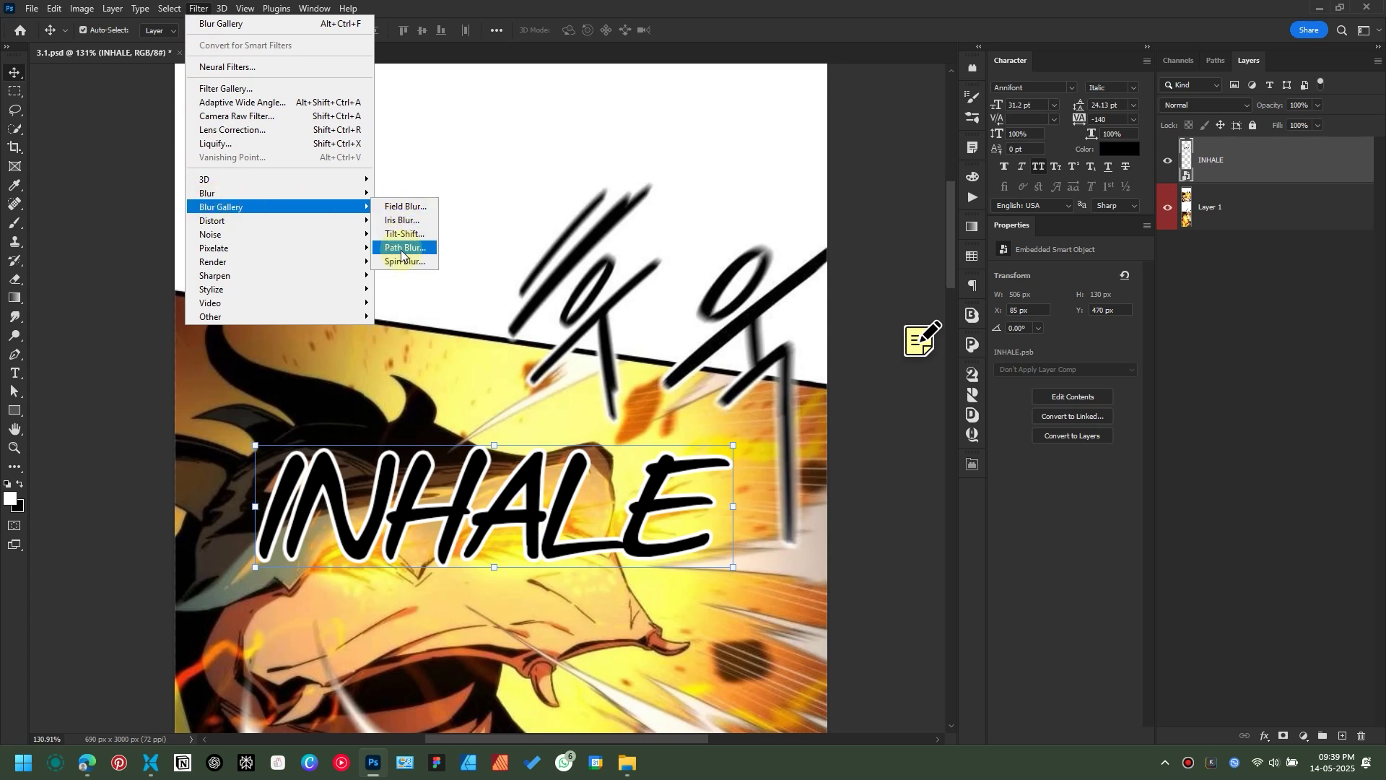
left_click(404, 247)
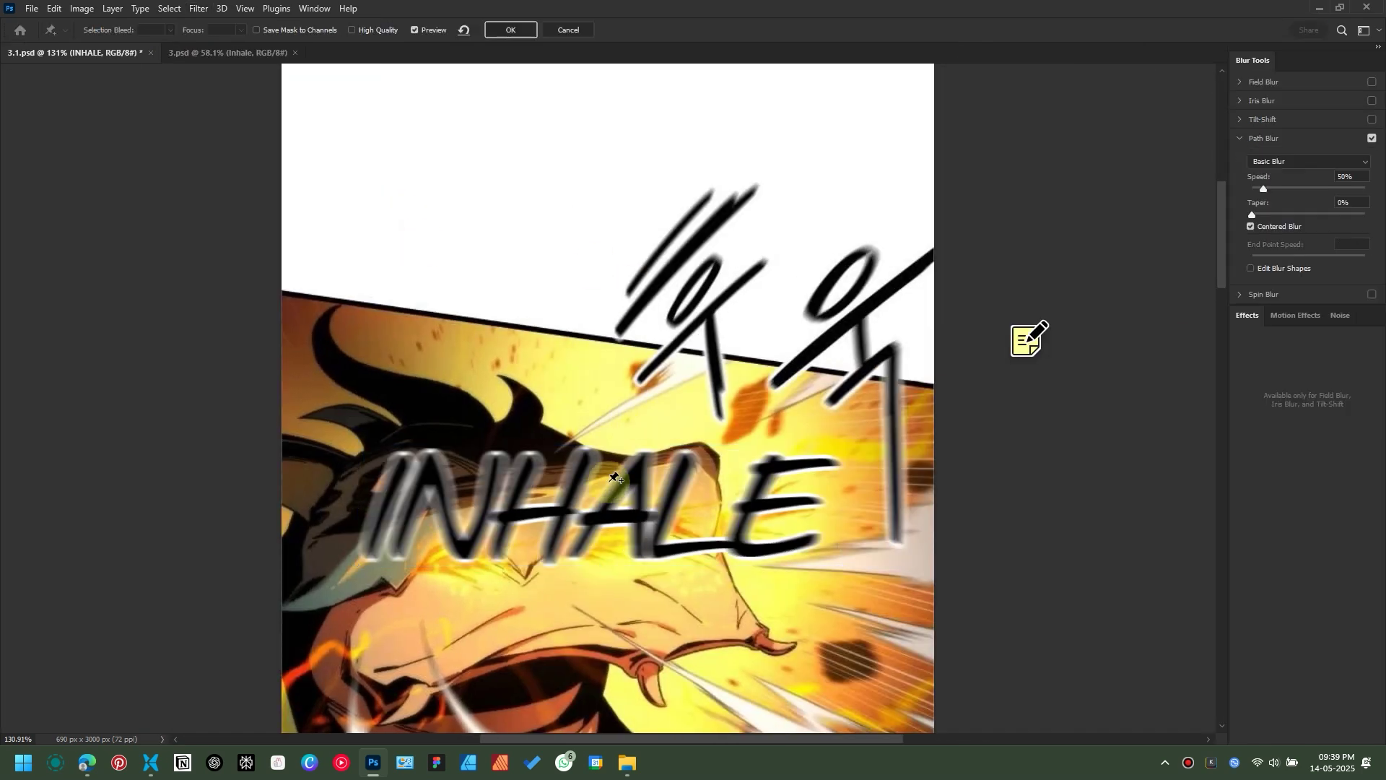
scroll(584, 527, "down", 5)
scroll(585, 527, "up", 3)
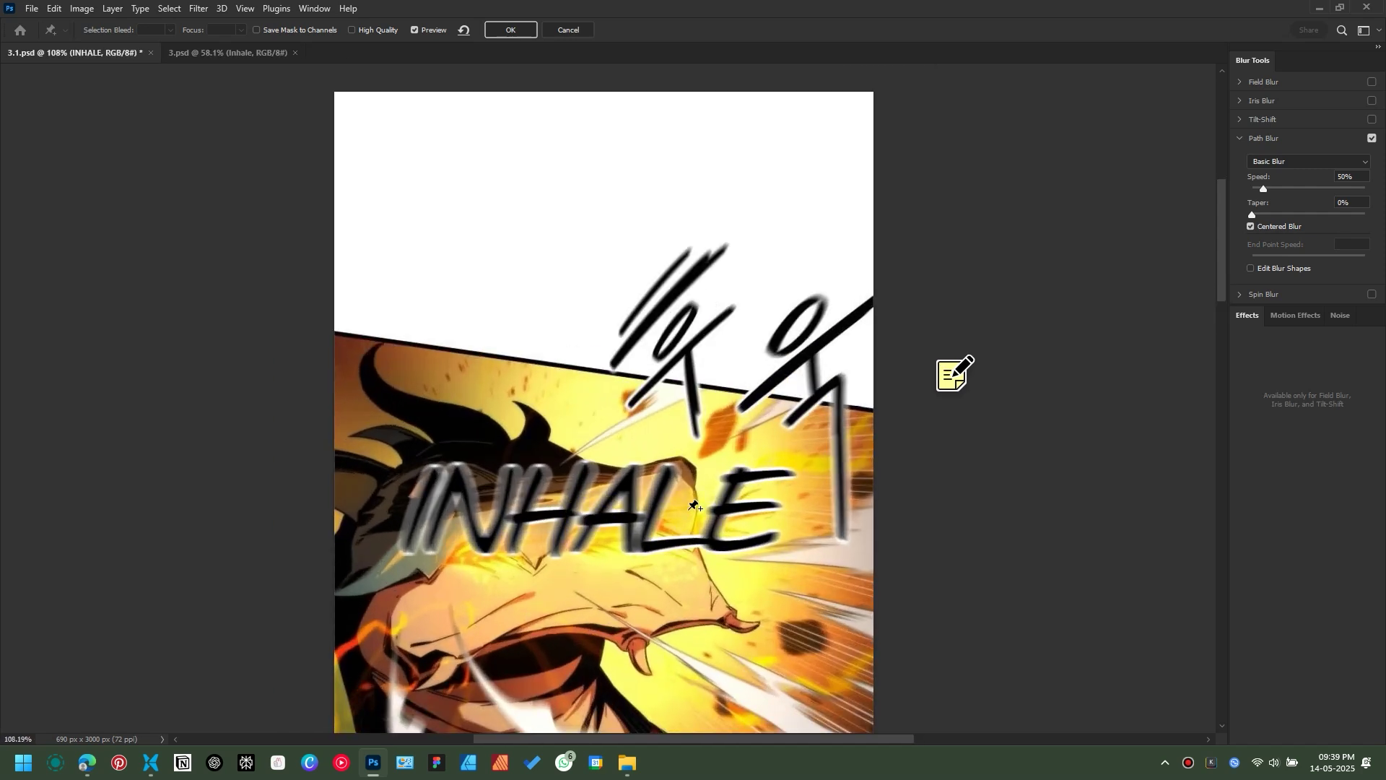
scroll(693, 505, "up", 3)
left_click(485, 399)
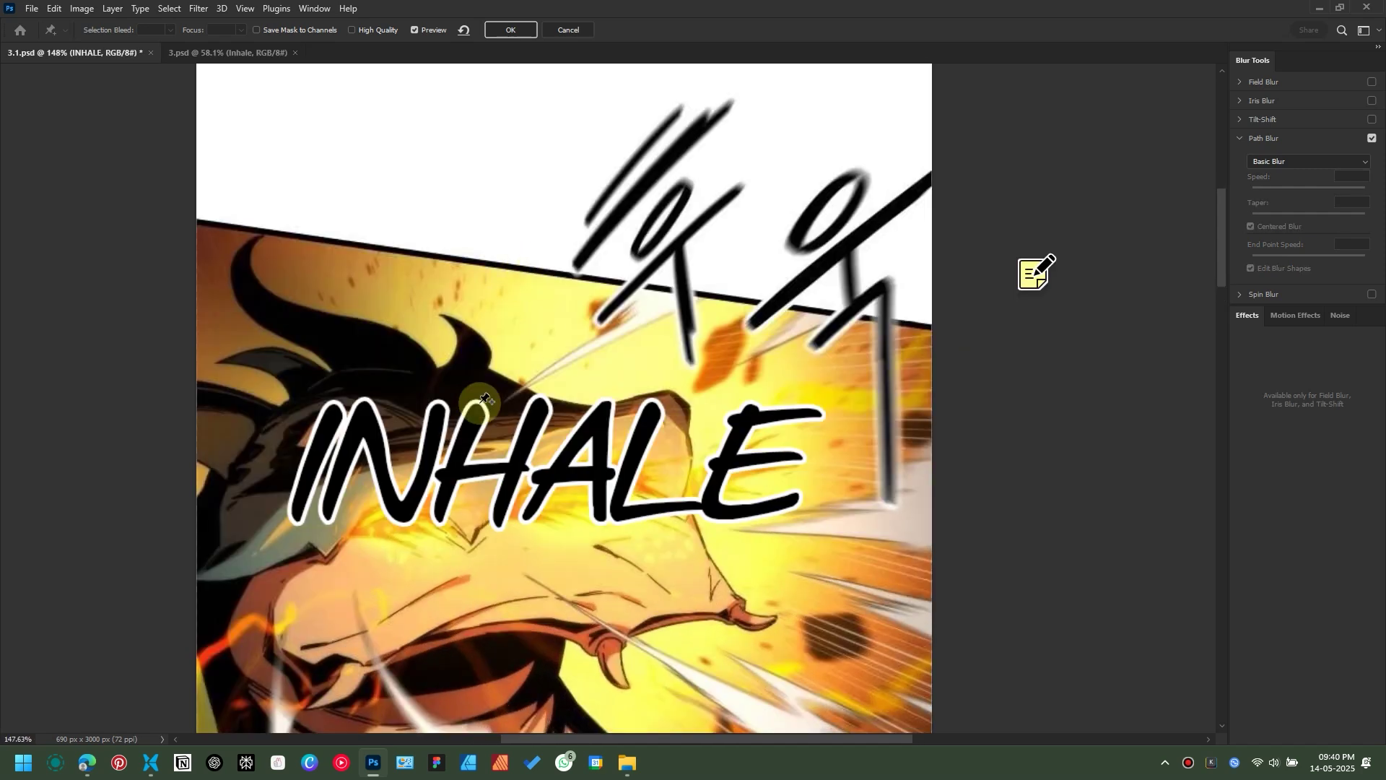
left_click(716, 432)
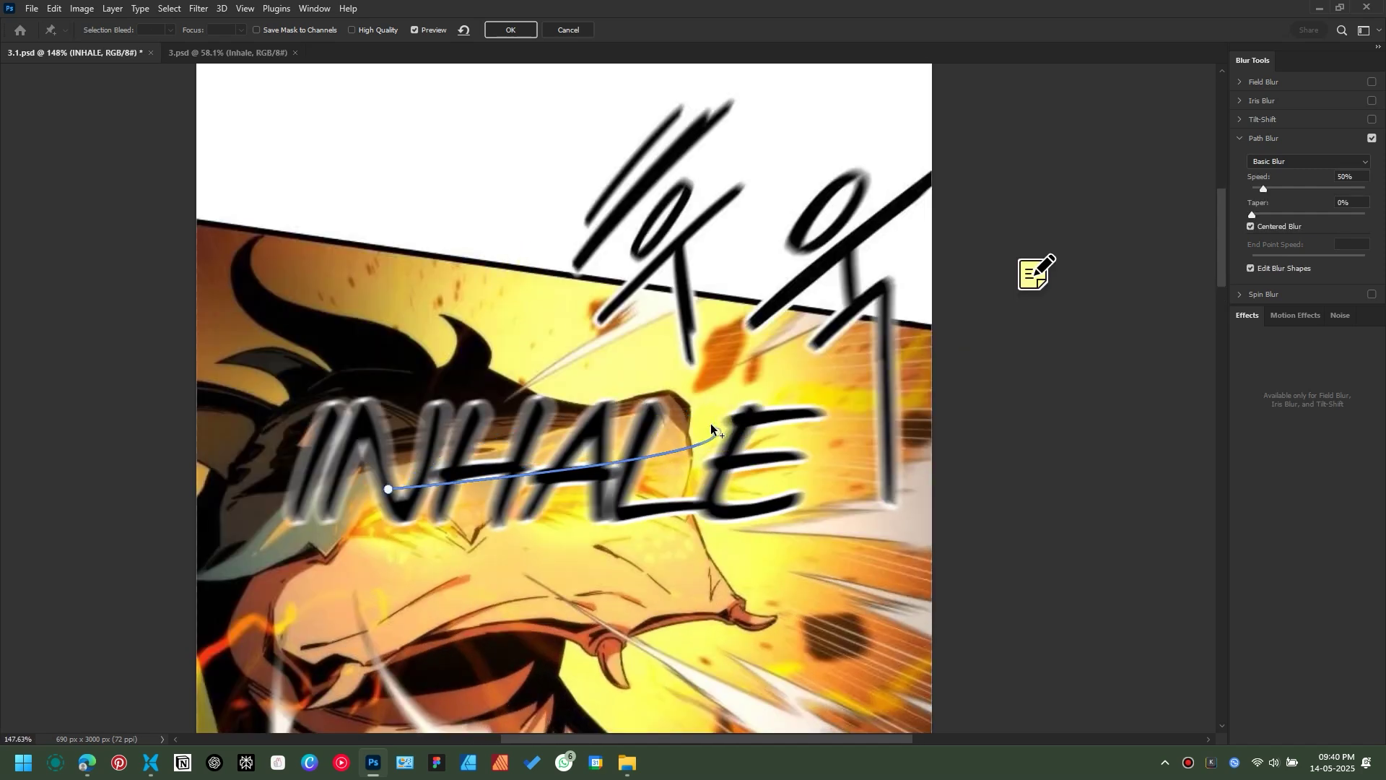
key("ctrl+z")
key("ctrl+z")
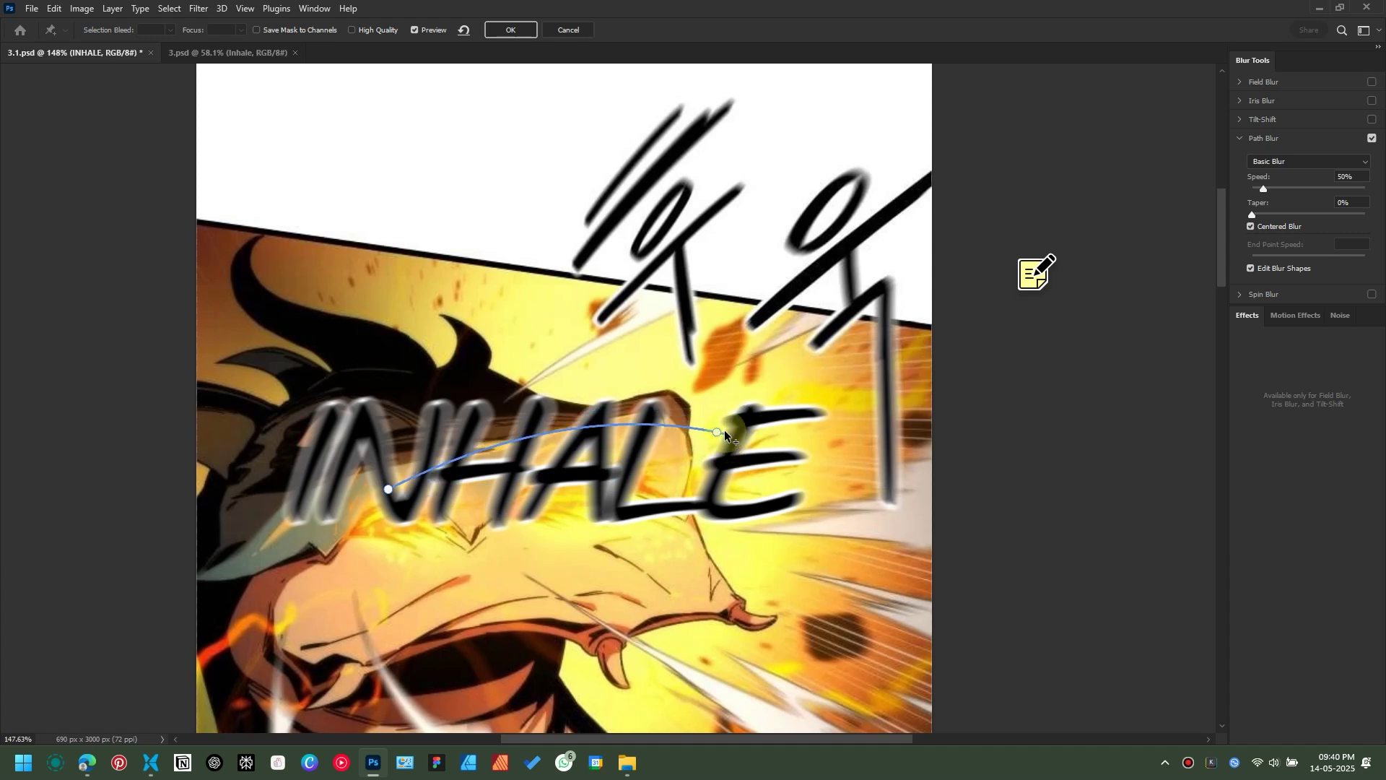
left_click(716, 429)
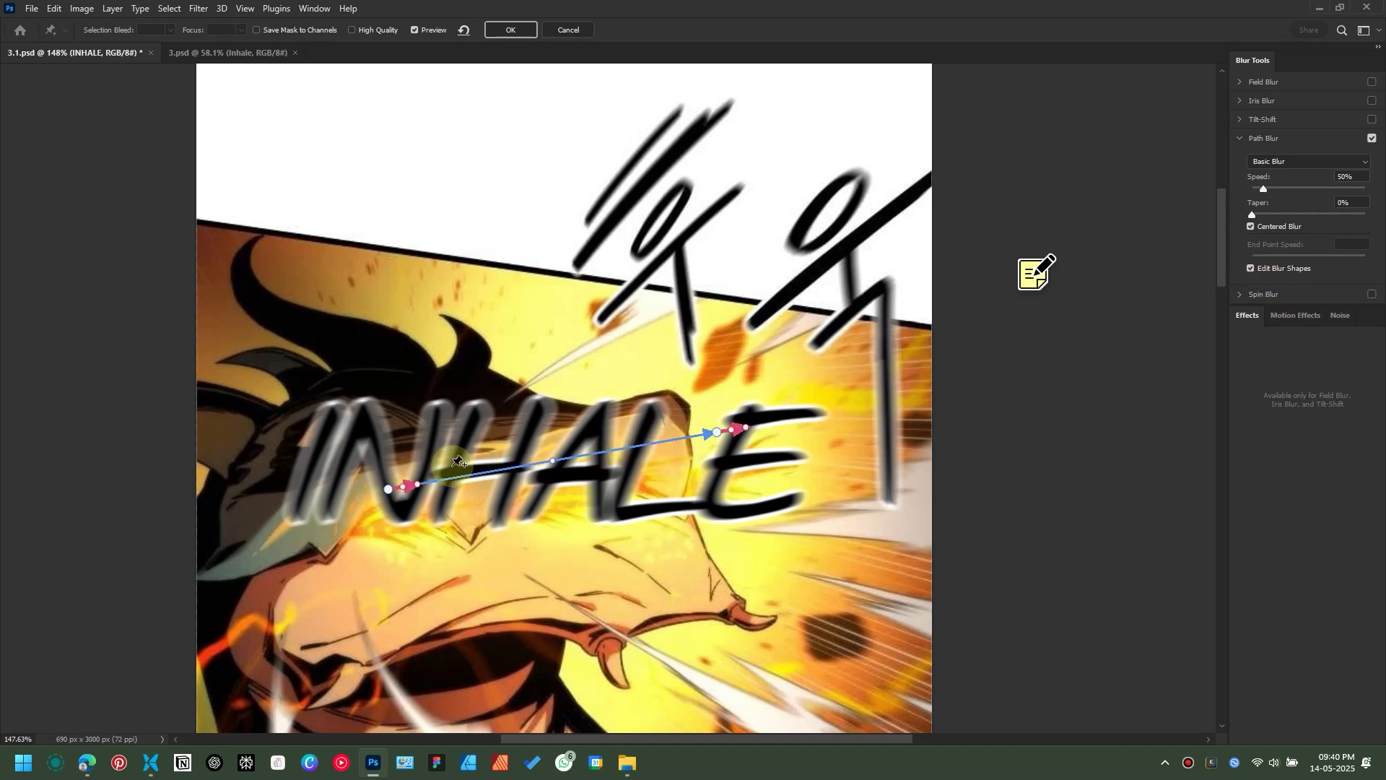
Step: Set the end point speed to 0 px at the path's start by the N and to about 25 px at its arrow end
scroll(397, 483, "up", 3)
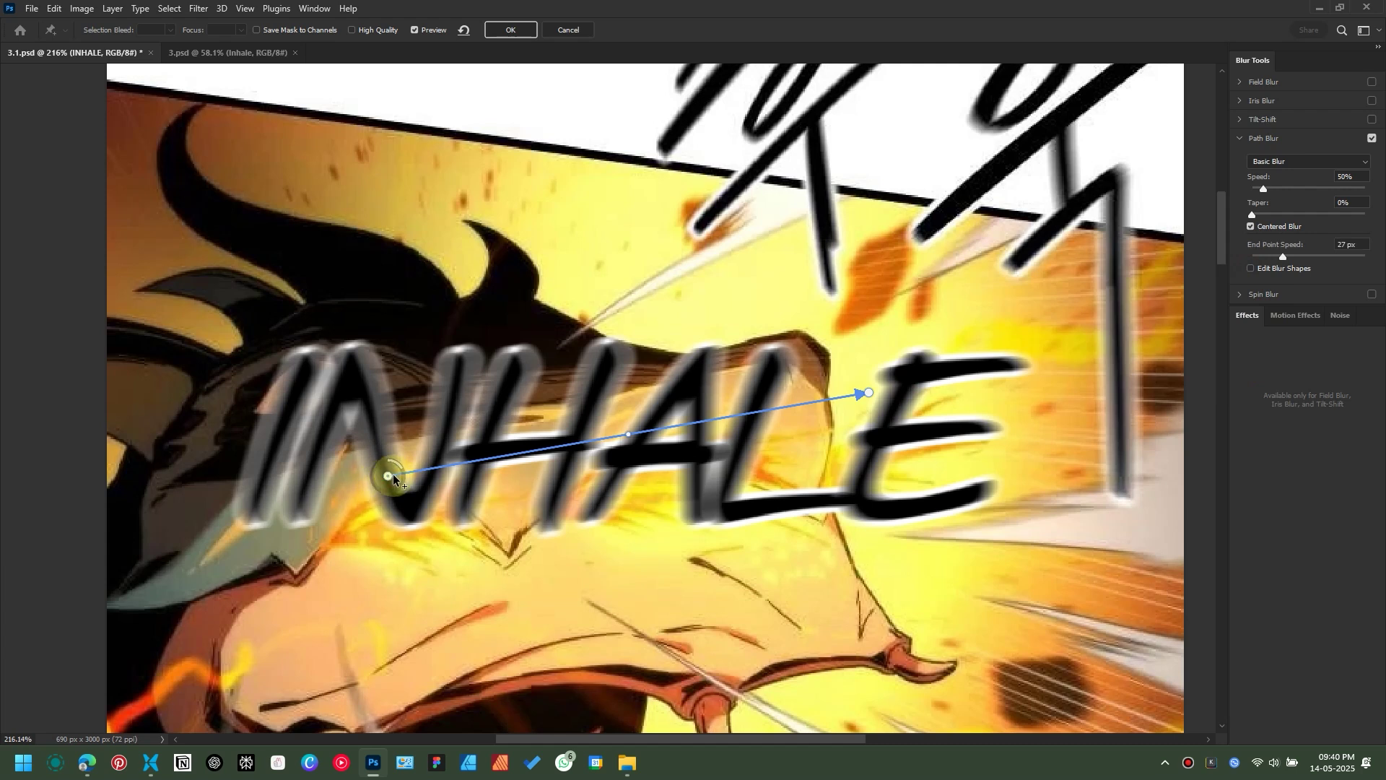
left_click_drag(400, 466, 385, 462)
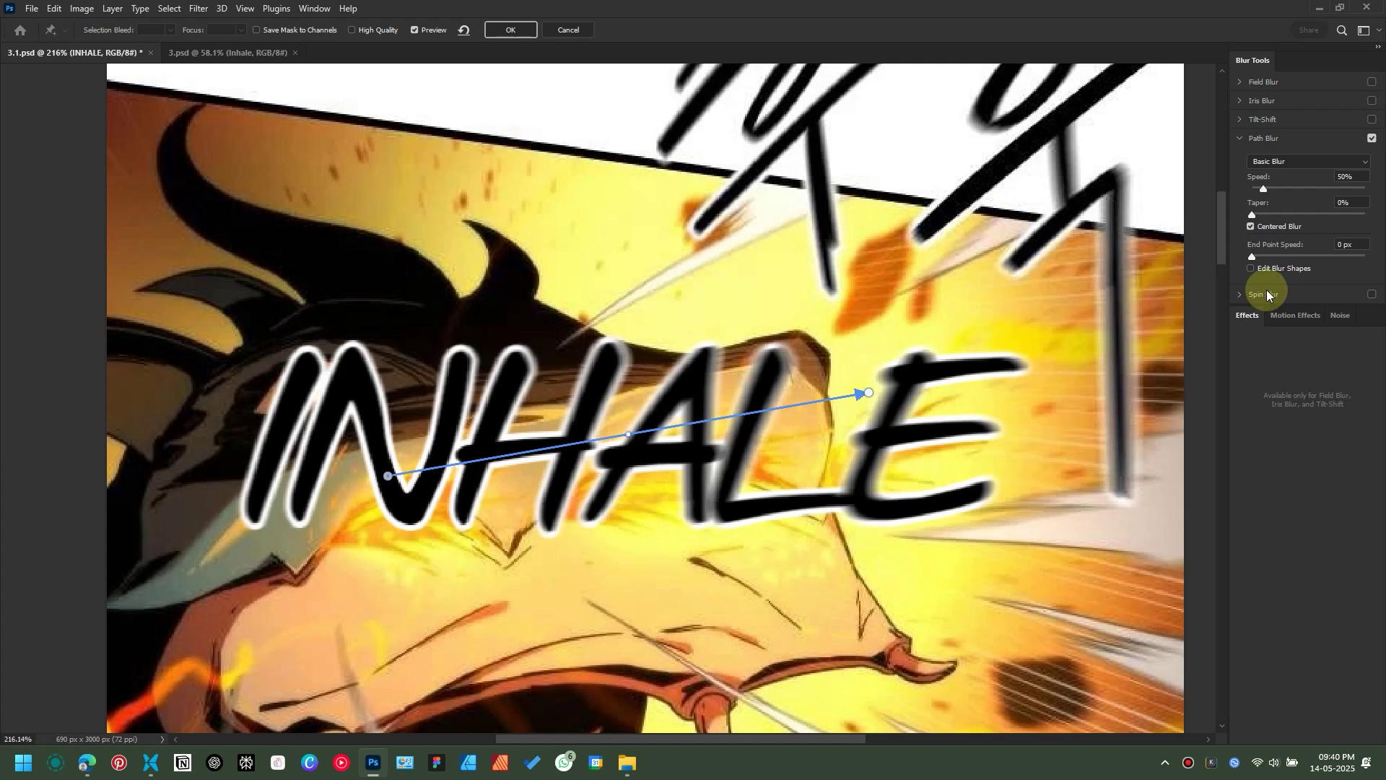
left_click_drag(1253, 257, 1283, 257)
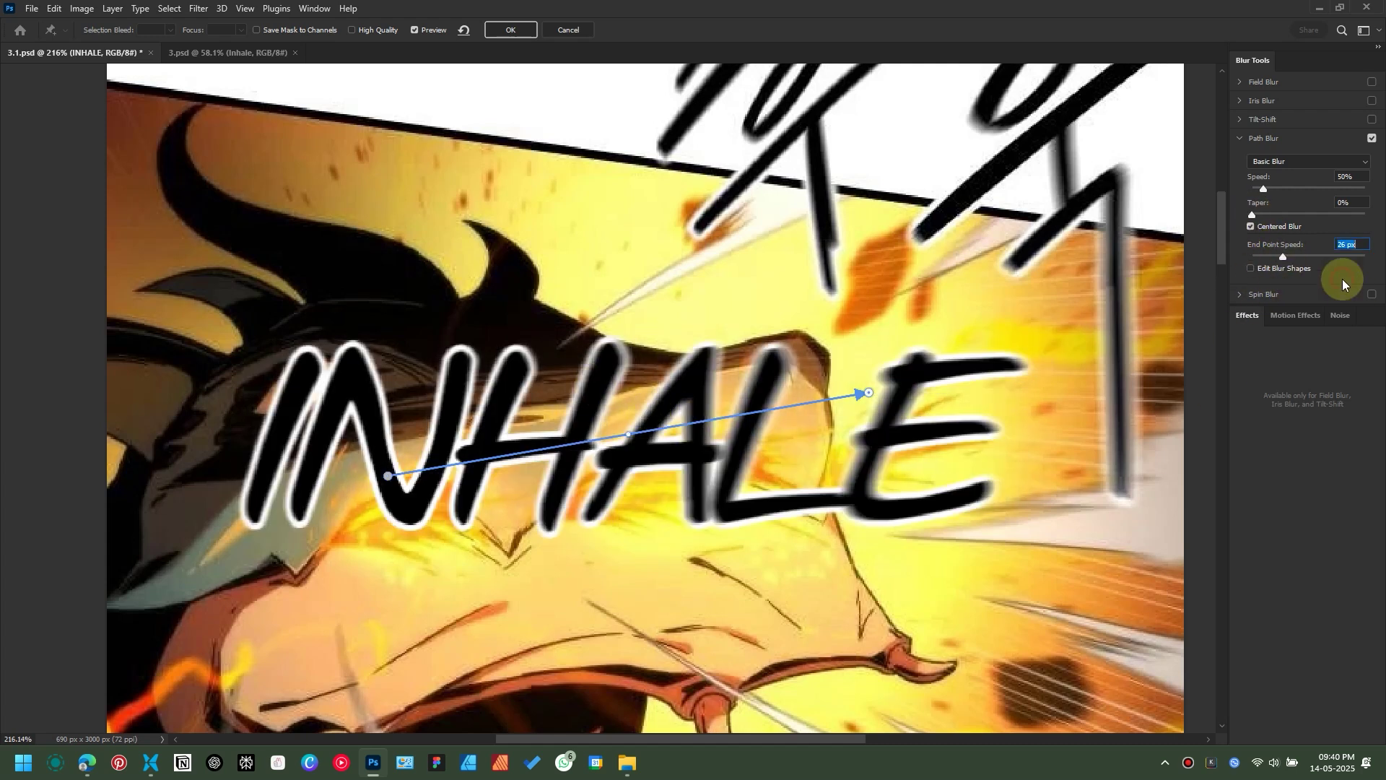
scroll(748, 360, "down", 2)
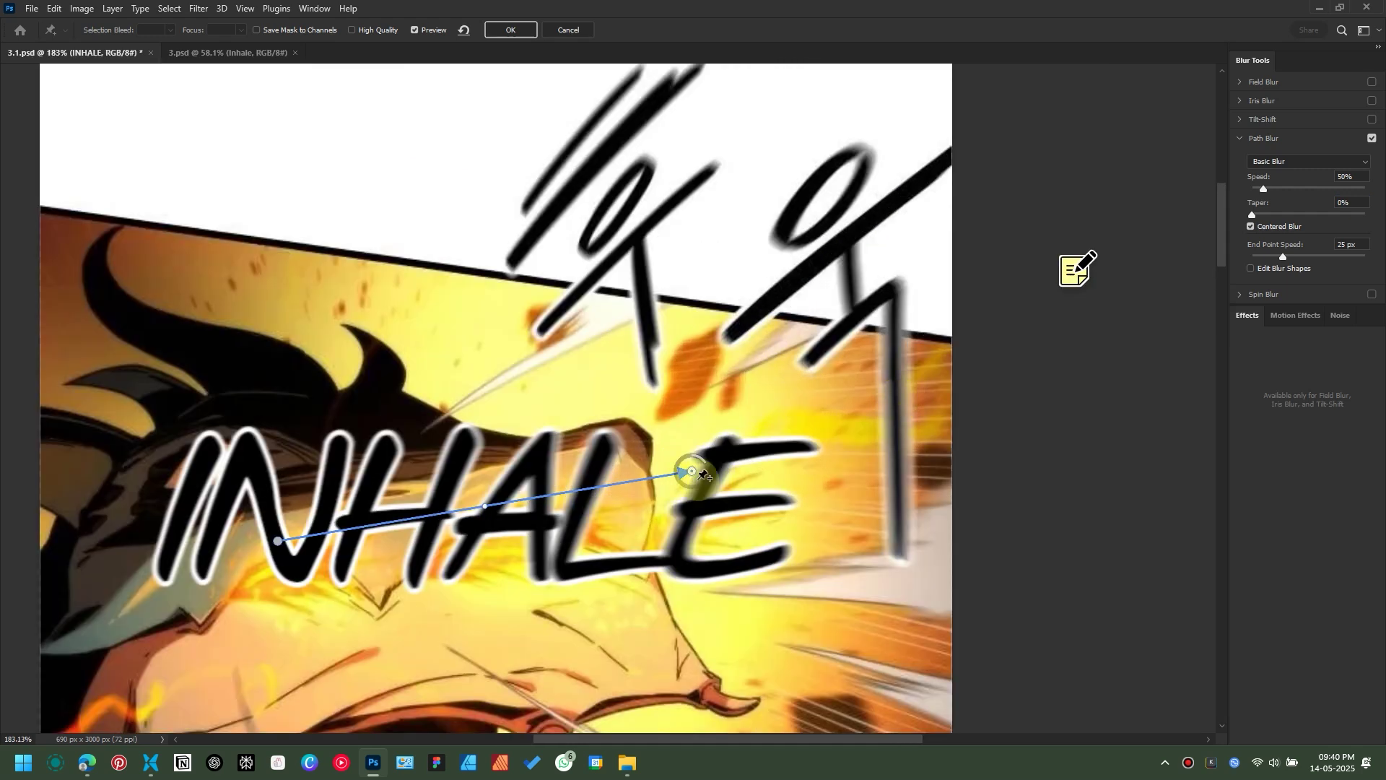
Step: Shorten the blur path toward the L, set its arrow end's End Point Speed to 30 px, and apply the Path Blur
left_click_drag(1282, 257, 1291, 258)
left_click_drag(757, 483, 673, 459)
left_click(1349, 247)
type("30")
key("Return")
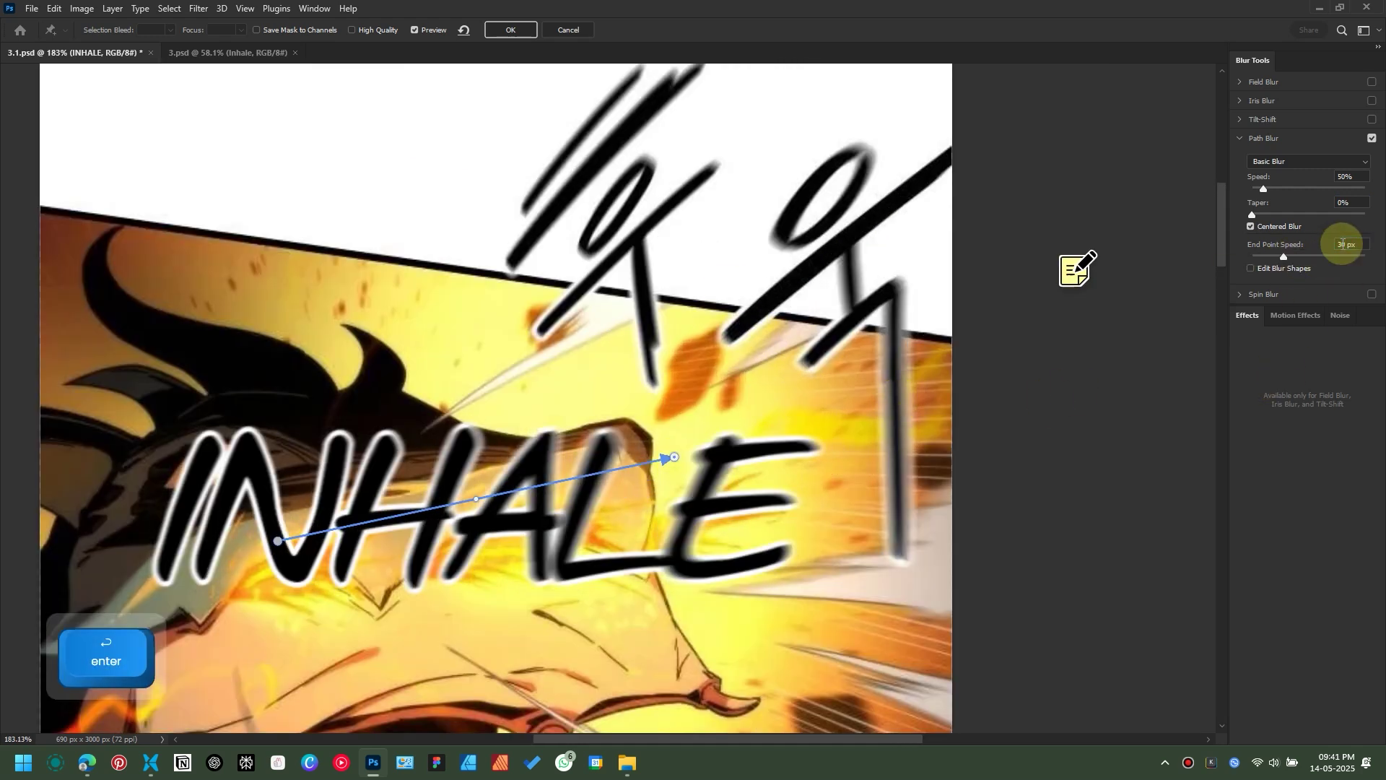
left_click(522, 32)
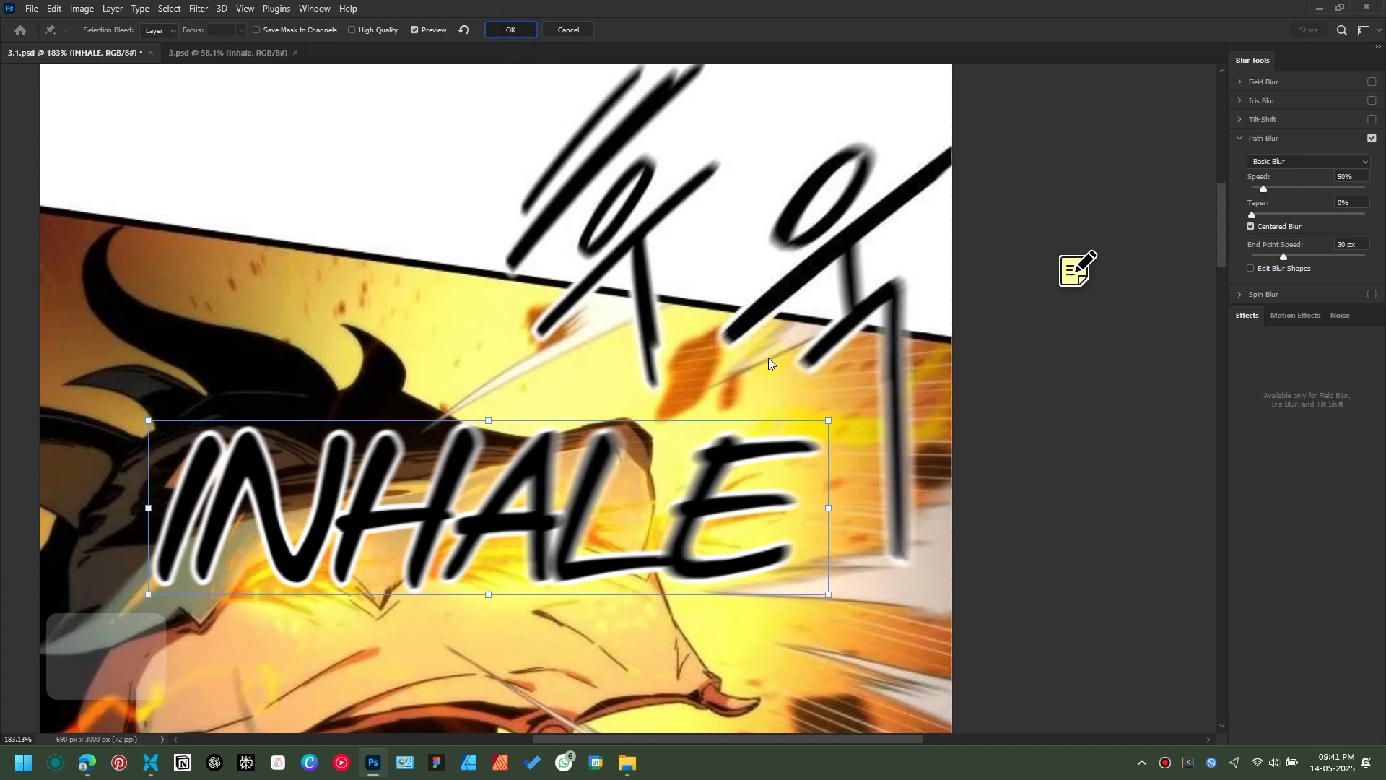
Step: Move INHALE up over the Korean effect, rotate it about 12° clockwise, and narrow it to about 74% width
scroll(585, 366, "down", 6)
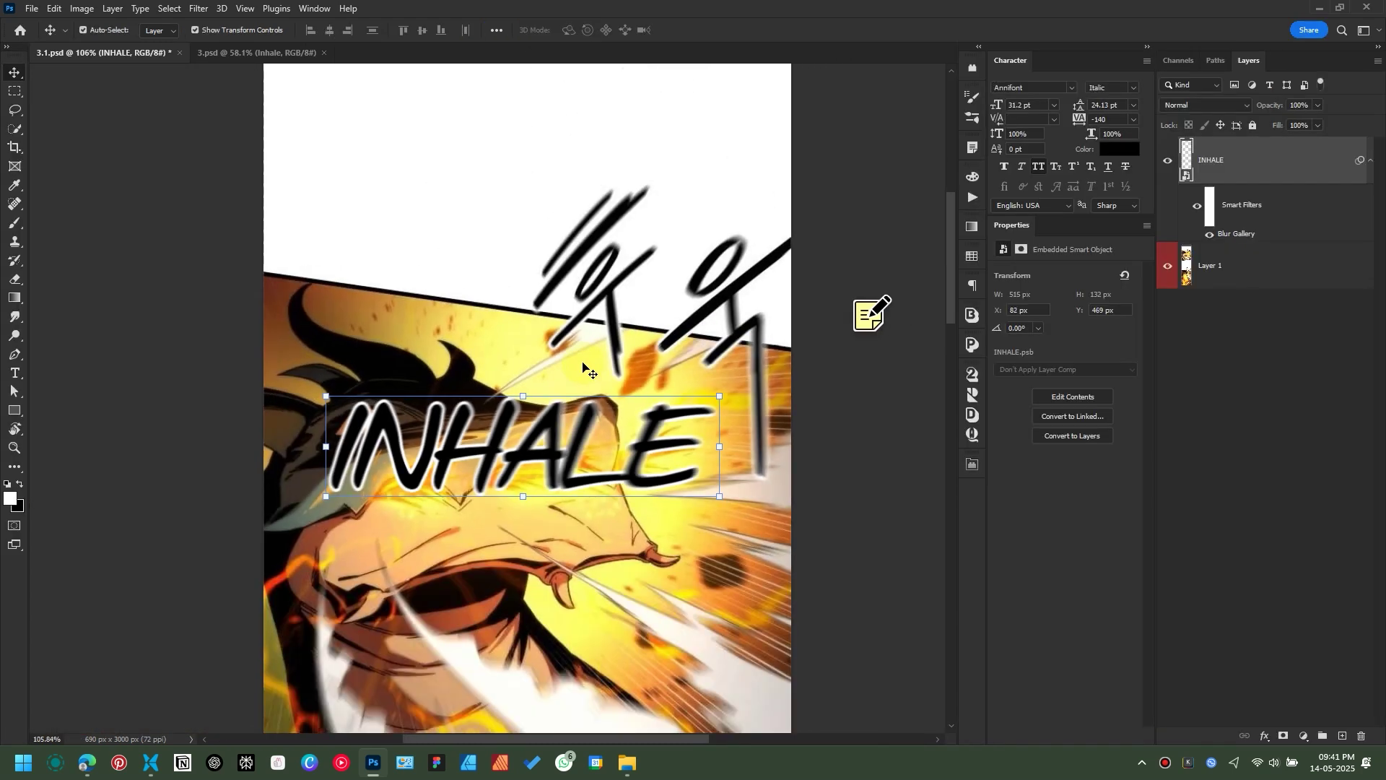
mouse_move(569, 439)
left_mouse_down()
mouse_move(556, 238)
mouse_move(555, 392)
mouse_move(570, 451)
mouse_move(588, 431)
mouse_move(557, 428)
left_mouse_up()
scroll(738, 374, "up", 5)
scroll(739, 374, "down", 4)
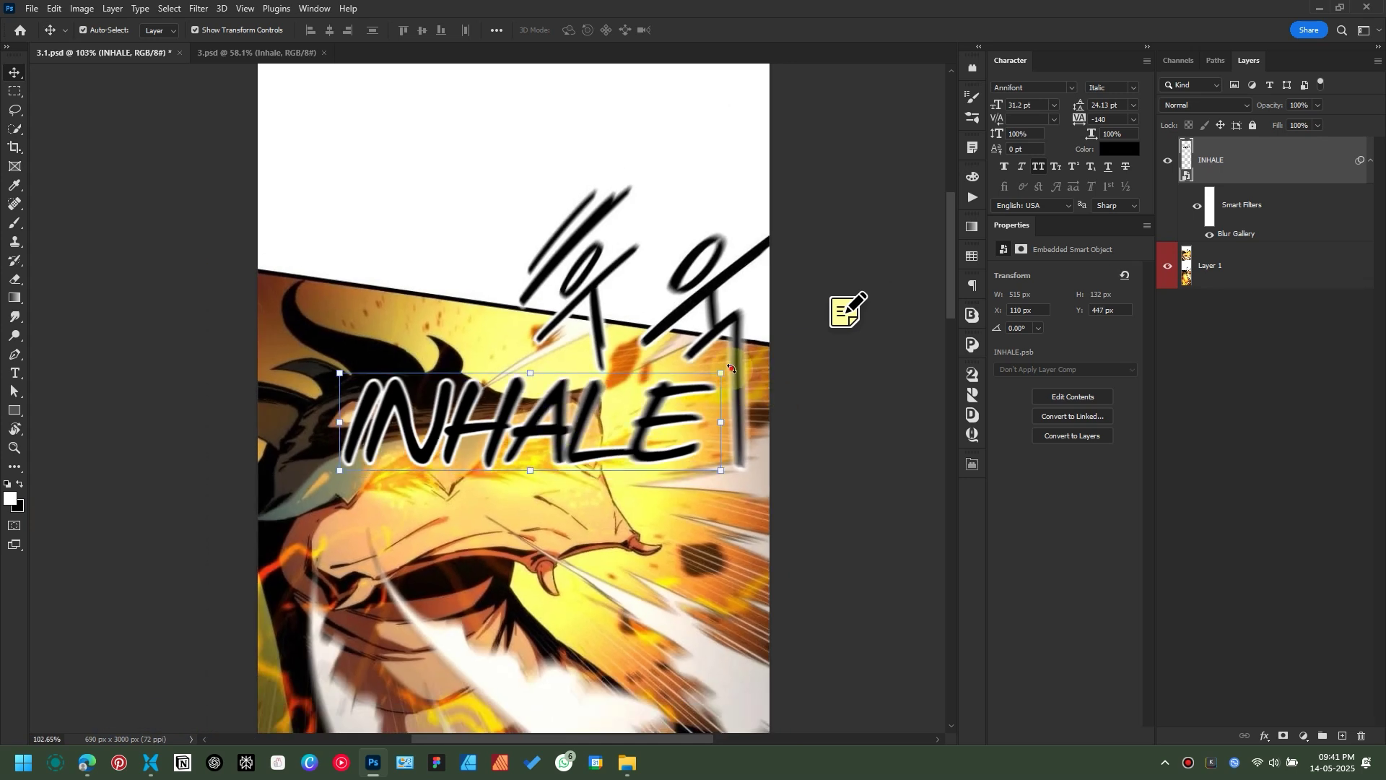
left_click_drag(731, 368, 737, 413)
left_click_drag(530, 421, 652, 286)
left_click_drag(836, 326, 743, 306)
left_click(307, 32)
left_click(307, 32)
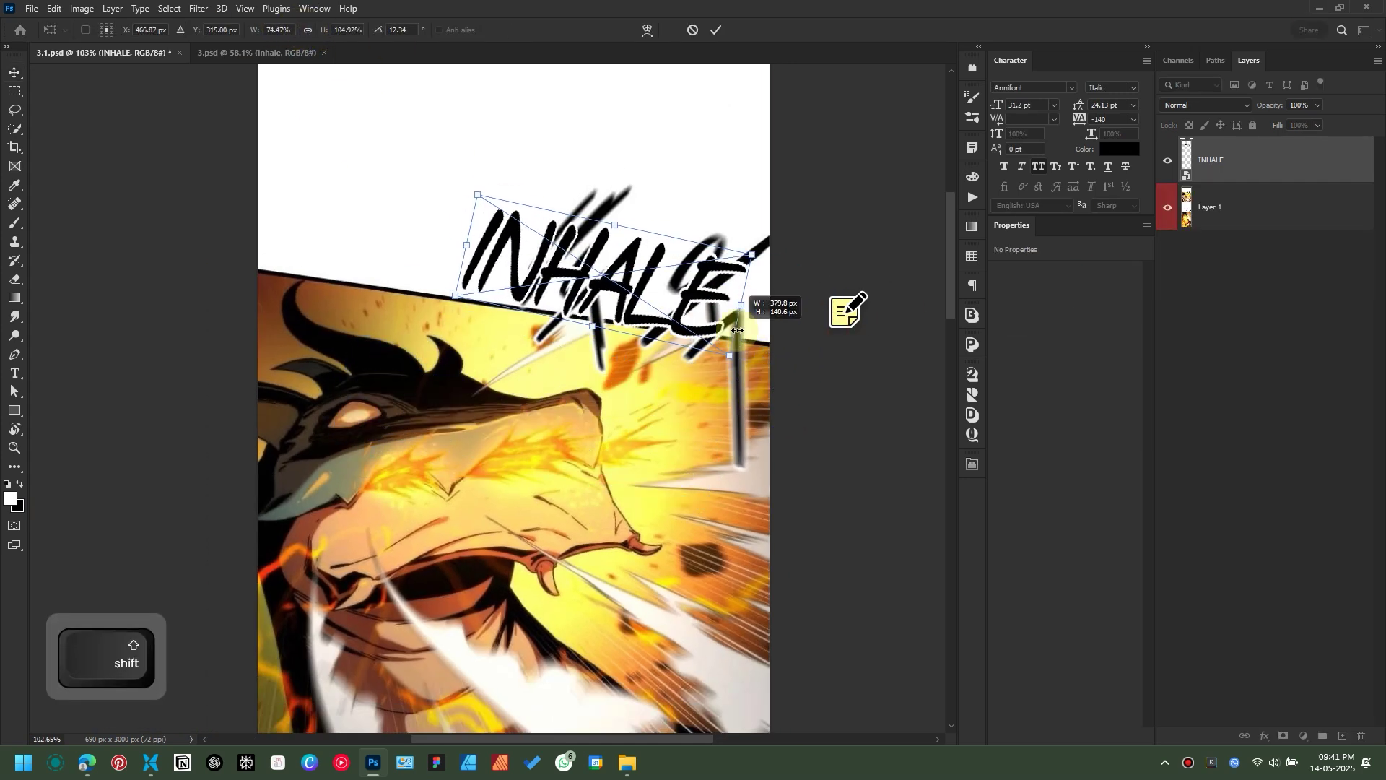
Step: Distort INHALE so the letters grow larger toward the E, tilting the word to about 32.5° along the Korean lettering
left_click_drag(731, 356, 732, 418)
left_click_drag(754, 254, 768, 235)
mouse_move(466, 244)
left_mouse_down()
mouse_move(489, 229)
mouse_move(476, 234)
left_mouse_up()
left_click_drag(473, 171, 488, 156)
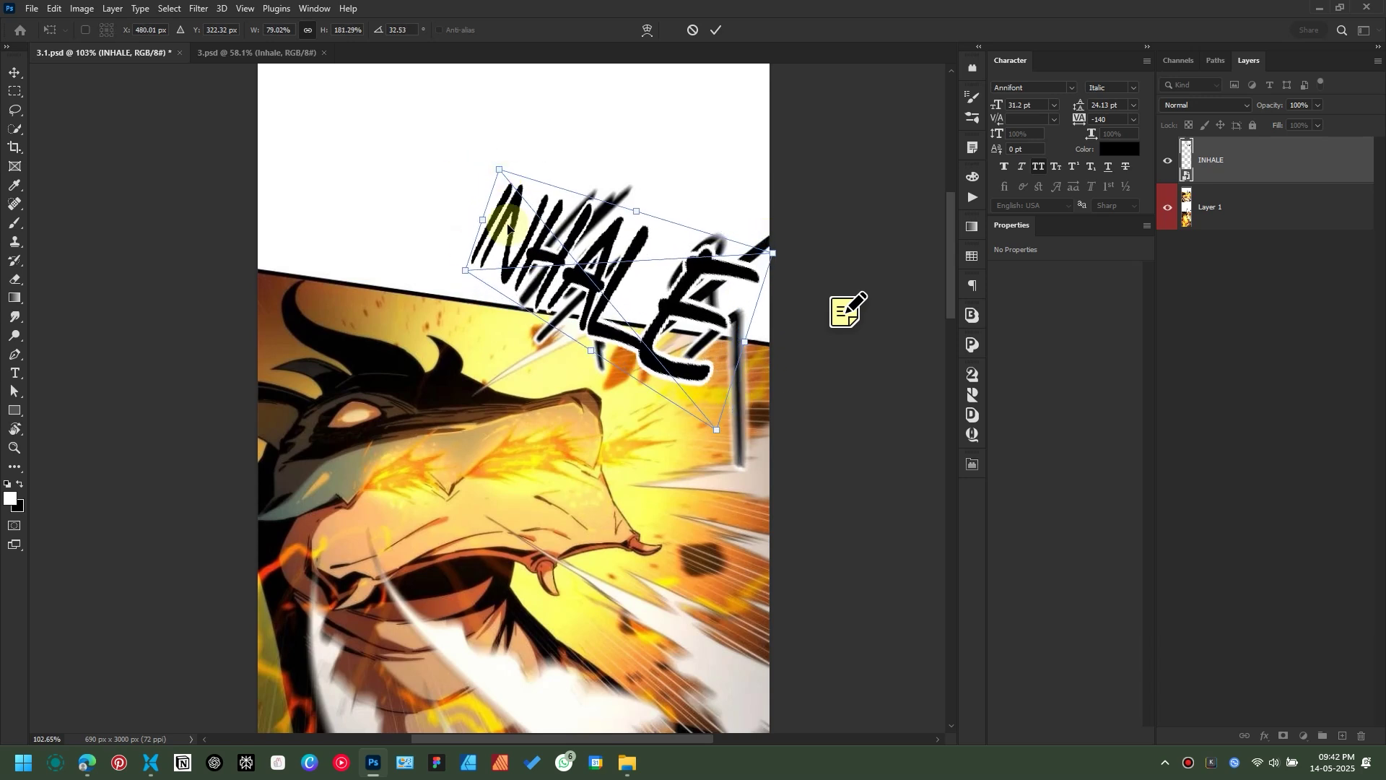
left_click_drag(483, 218, 502, 229)
Step: Warp INHALE so its middle bends upward, commit the transformation, and shift the word slightly up and left
left_click(648, 30)
left_click_drag(648, 242, 639, 202)
left_click_drag(602, 348, 597, 330)
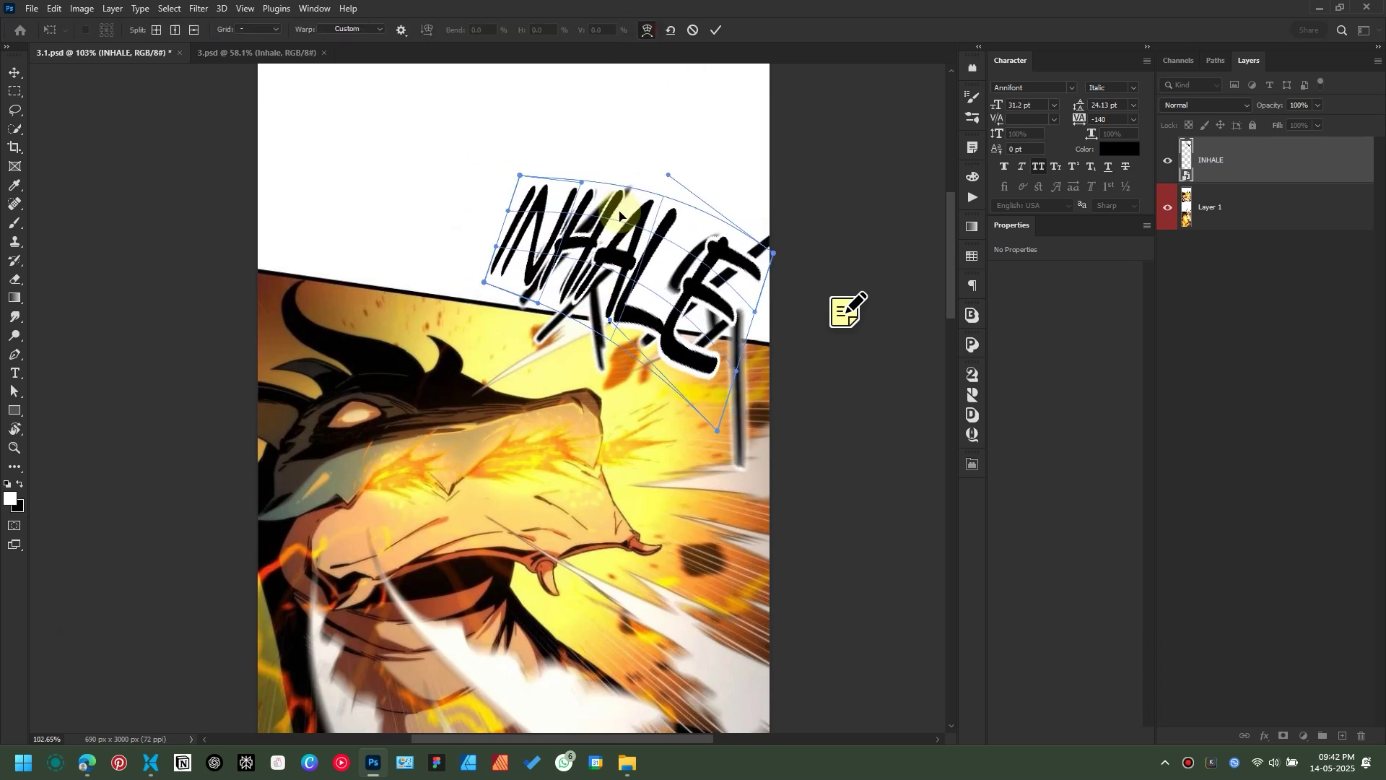
left_click(716, 30)
left_click_drag(686, 319, 673, 313)
scroll(736, 338, "up", 5)
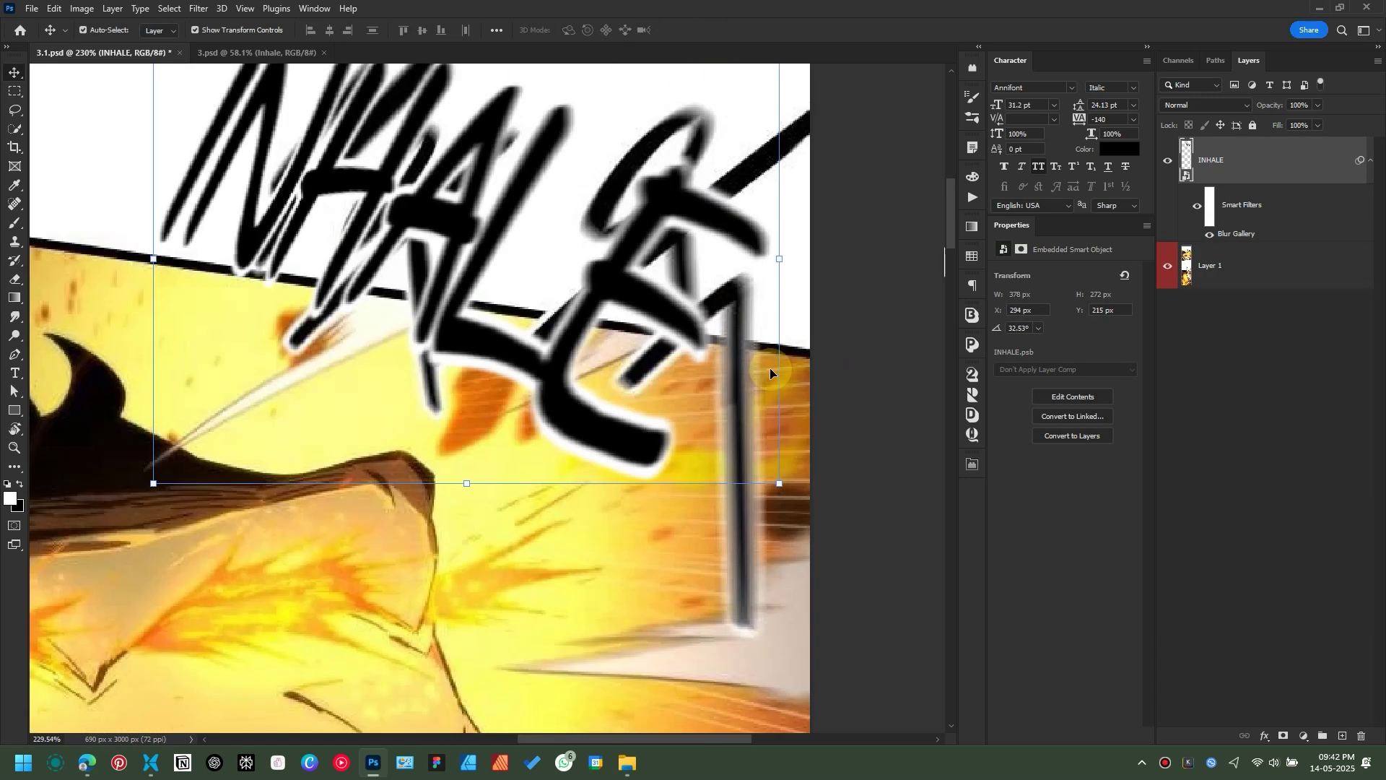
Step: Reopen the Path Blur filter on the reshaped INHALE, pull the path's arrow end down along the word, and apply it
scroll(770, 366, "down", 5)
double_click(1236, 234)
left_click_drag(886, 227, 886, 363)
scroll(890, 365, "up", 5)
scroll(867, 365, "down", 4)
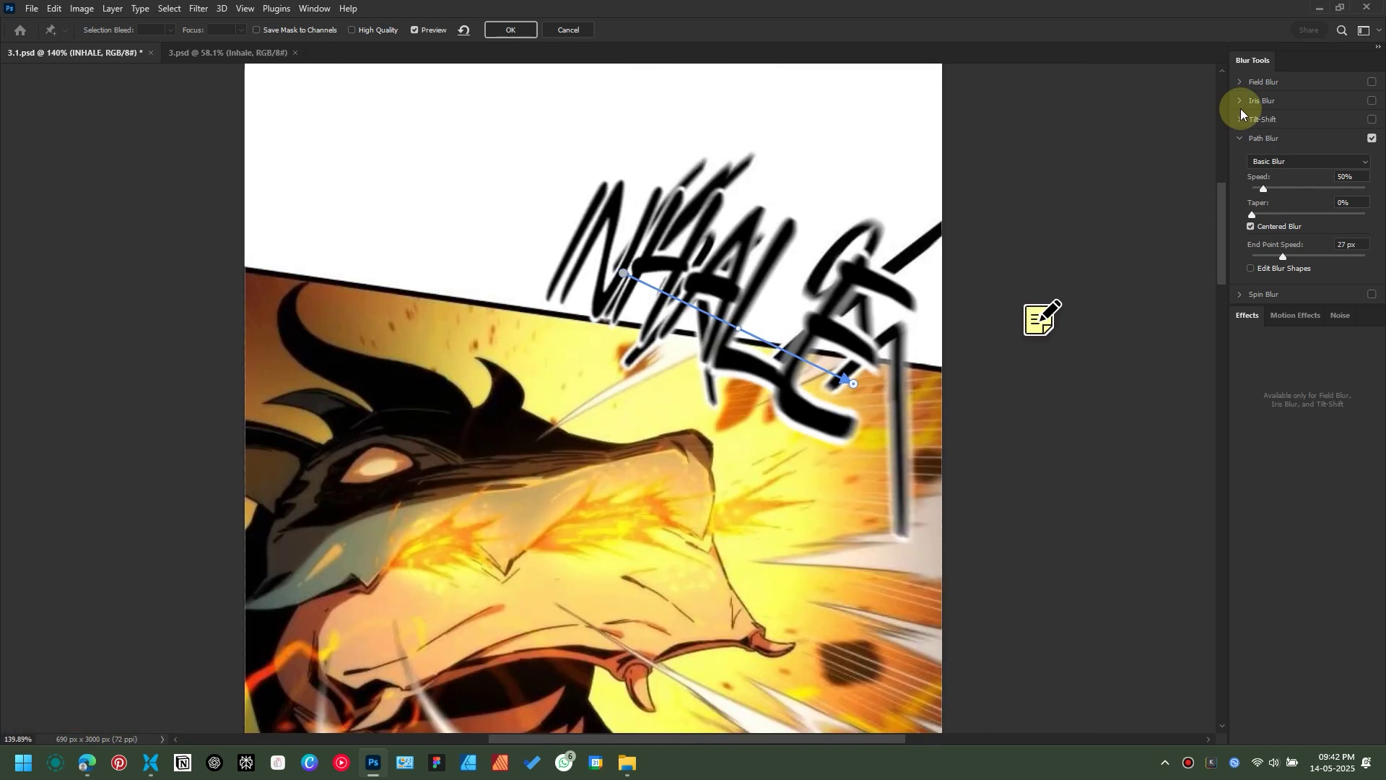
left_click(510, 31)
Step: Move INHALE slightly right and down over the Korean effect, deselect it, and save the document
scroll(440, 279, "down", 2)
left_click_drag(568, 288, 661, 330)
scroll(645, 330, "up", 3)
scroll(635, 318, "down", 3)
left_click(815, 167)
key("ctrl+s")
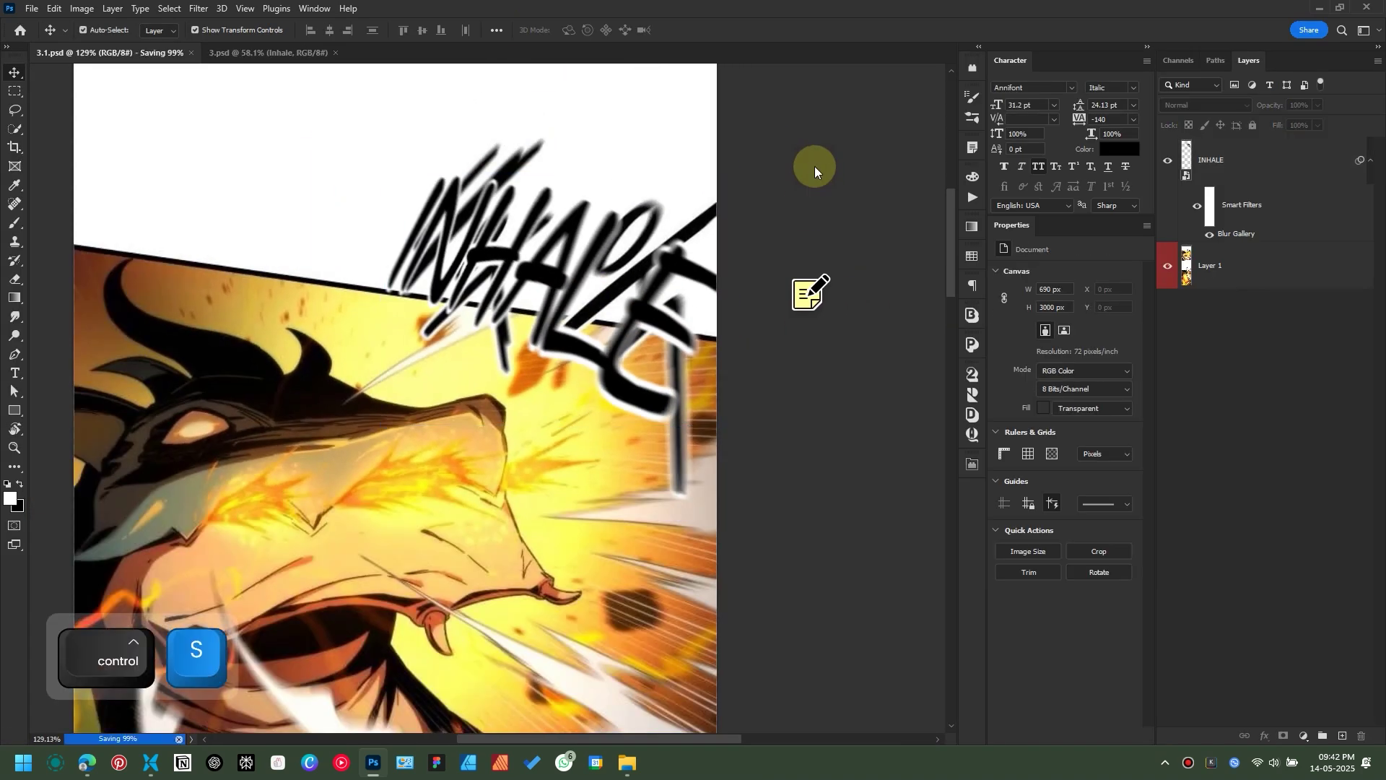
Step: Collapse the INHALE layer's filter list and add a new empty layer directly above Layer 1
left_click(1371, 160)
left_click(1250, 212)
left_click(1342, 735)
scroll(722, 274, "up", 4)
scroll(520, 389, "down", 2)
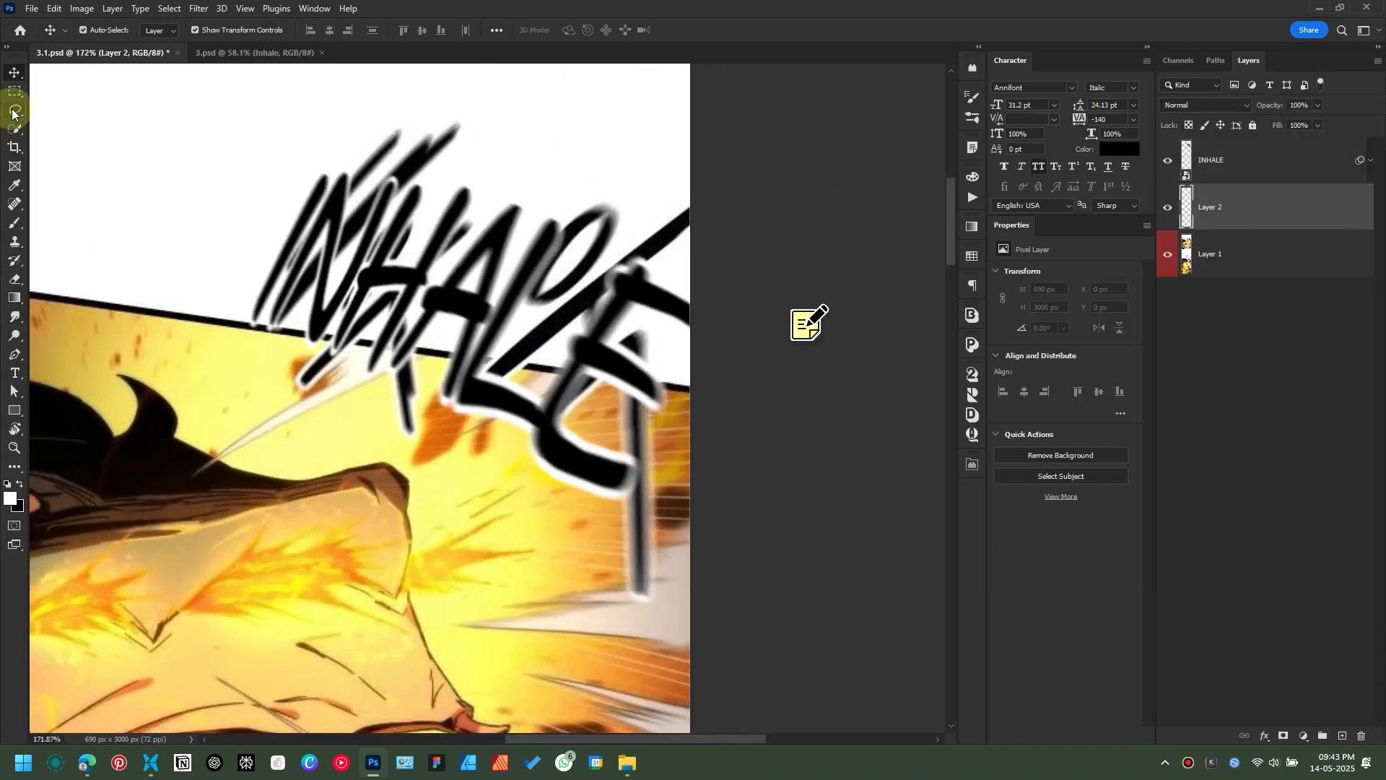
Step: Outline the Korean effect above the panel border with the Polygonal Lasso and fill the selection with the white background color
right_click(15, 111)
left_click(68, 123)
scroll(260, 307, "up", 4)
left_click(208, 335)
scroll(578, 389, "down", 2)
scroll(906, 445, "down", 1)
left_click(909, 445)
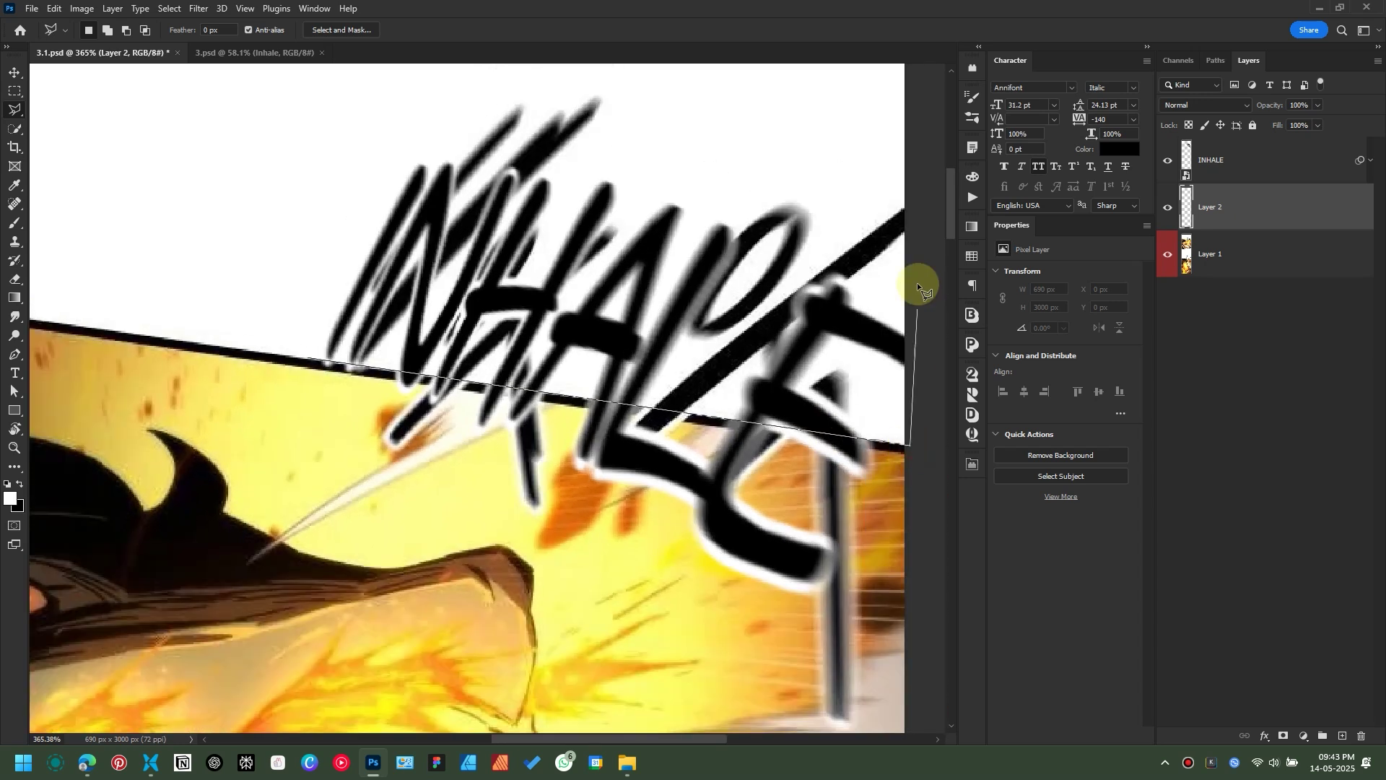
left_click(307, 357)
scroll(307, 358, "down", 2)
key("i")
key("alt+BackSpace")
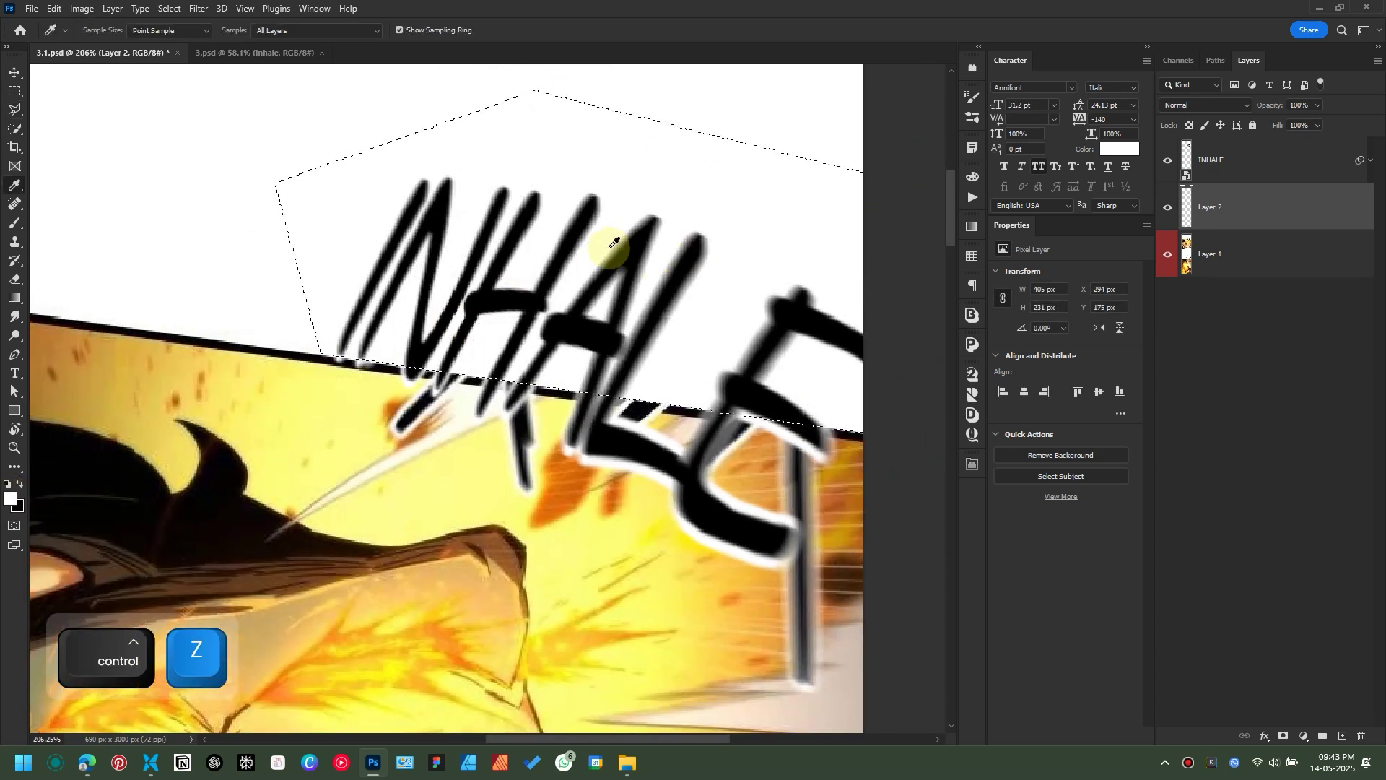
Step: Undo the white fill, refill the same selection using the Fill command, and deselect it
key("ctrl+z")
right_click(14, 92)
left_click(69, 118)
right_click(404, 216)
left_click(462, 401)
left_click(447, 200)
left_click(404, 337)
left_click(505, 201)
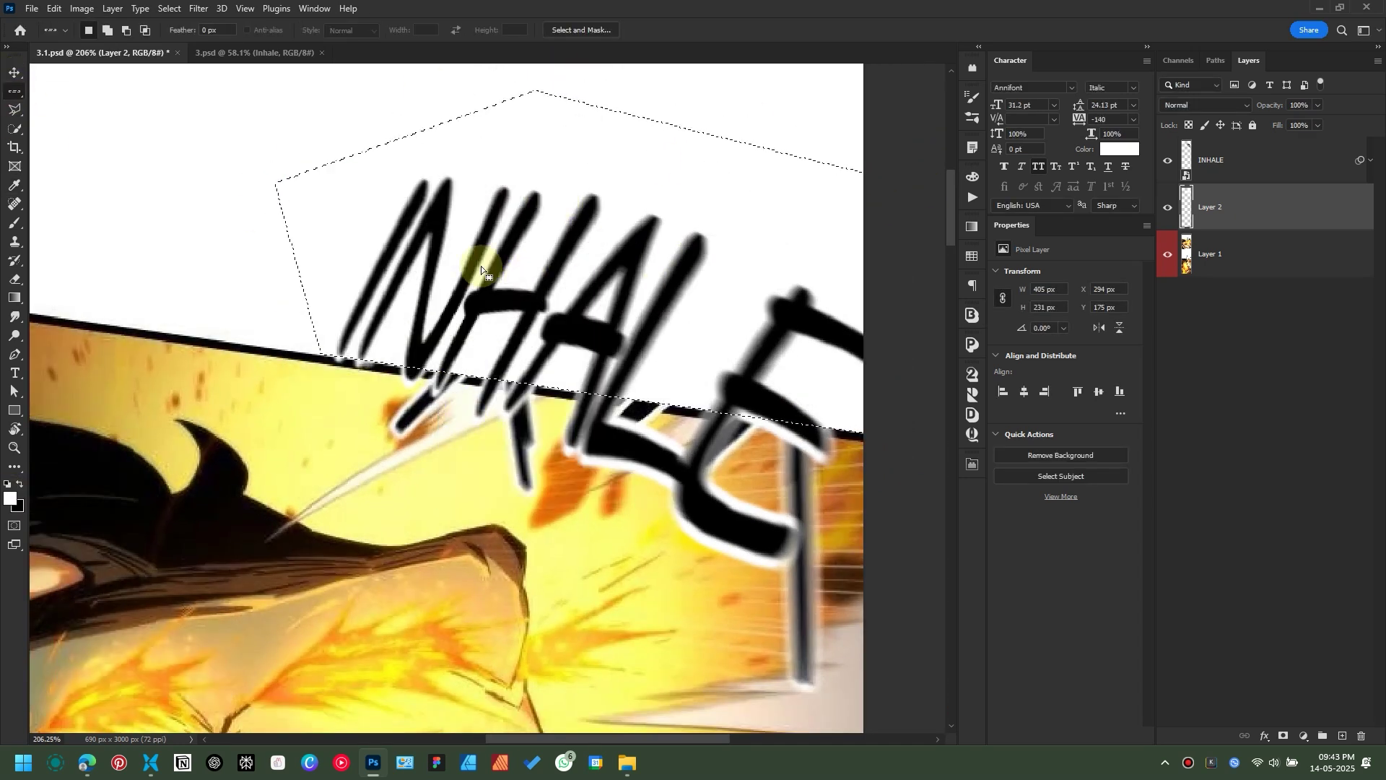
key("ctrl+d")
Step: Add another layer above the white fill, naming the fill layer "Cleaning" and the new layer "Redrawing"
scroll(524, 274, "down", 3)
scroll(592, 404, "up", 4)
left_click(1342, 735)
double_click(1219, 255)
type("Cleaning")
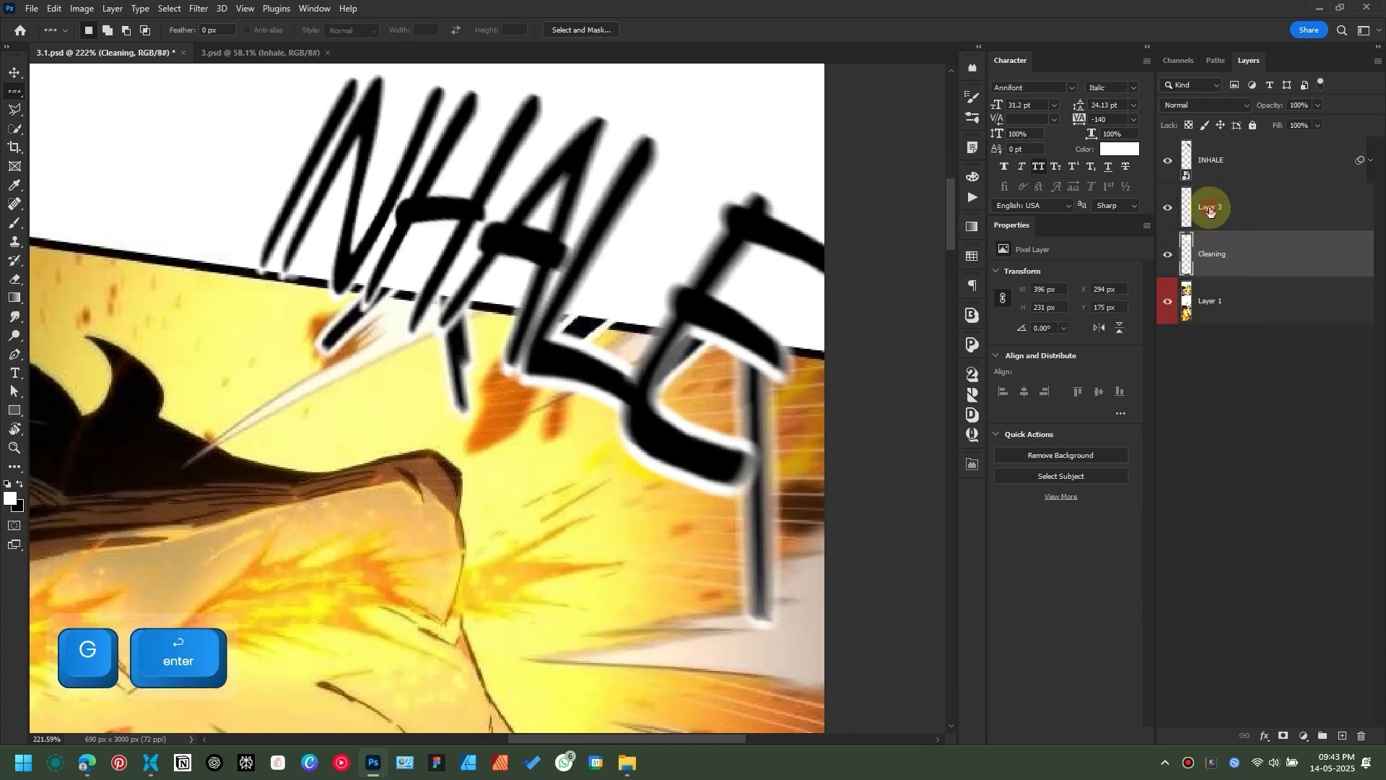
double_click(1210, 209)
type("Redrawing")
Step: Lock the Cleaning layer and select the Redrawing layer for painting
left_click(1235, 256)
left_click(1253, 216)
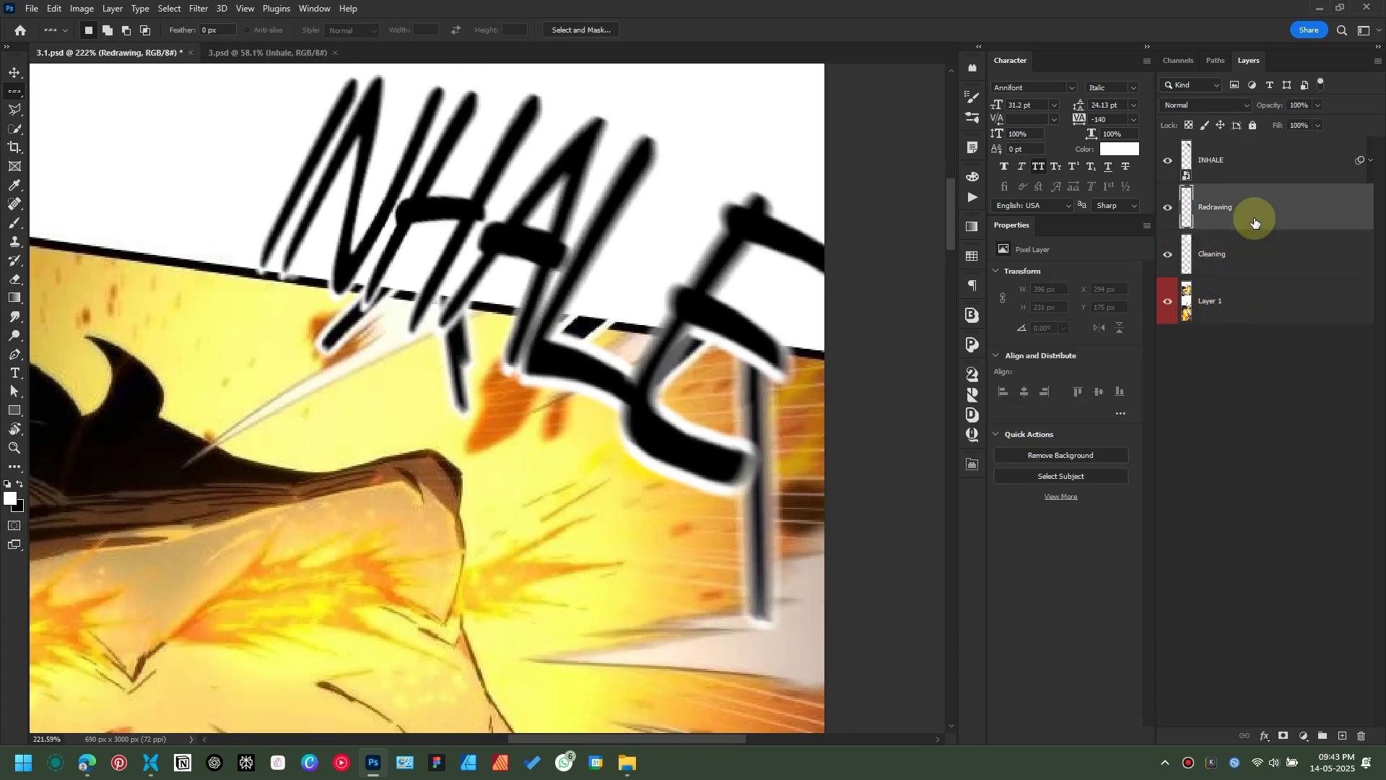
left_click(1256, 254)
left_click(1252, 125)
left_click(1274, 198)
Step: Shrink the brush, switch the foreground color to black, and undo the trial strokes along the panel border
scroll(123, 228, "up", 4)
key("[")
key("ctrl+z")
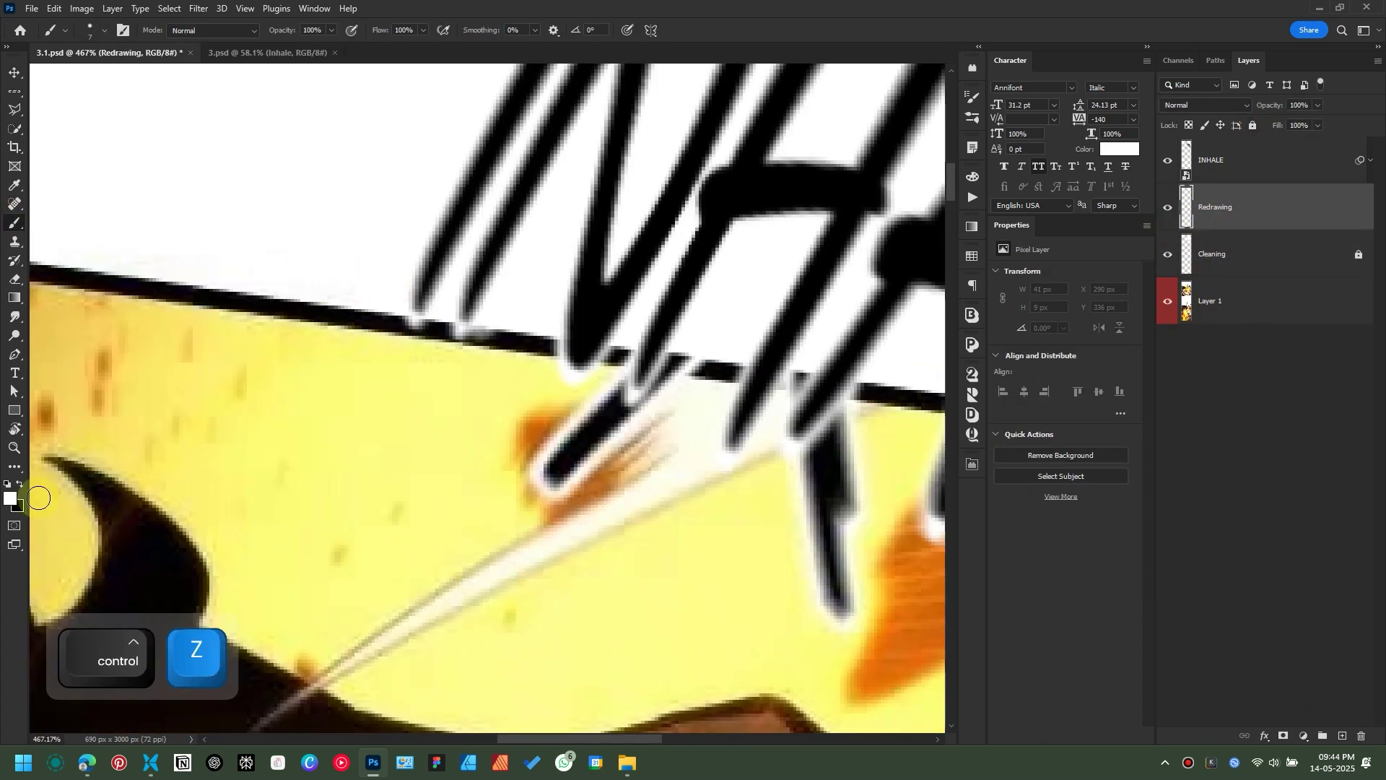
left_click(19, 484)
left_click_drag(249, 234, 405, 243)
key("ctrl+z")
key("[")
key("[")
key("[")
key("[")
mouse_move(266, 273)
left_mouse_down()
mouse_move(361, 274)
mouse_move(268, 266)
left_mouse_up()
key("ctrl+z")
key("ctrl+z")
scroll(130, 289, "down", 5)
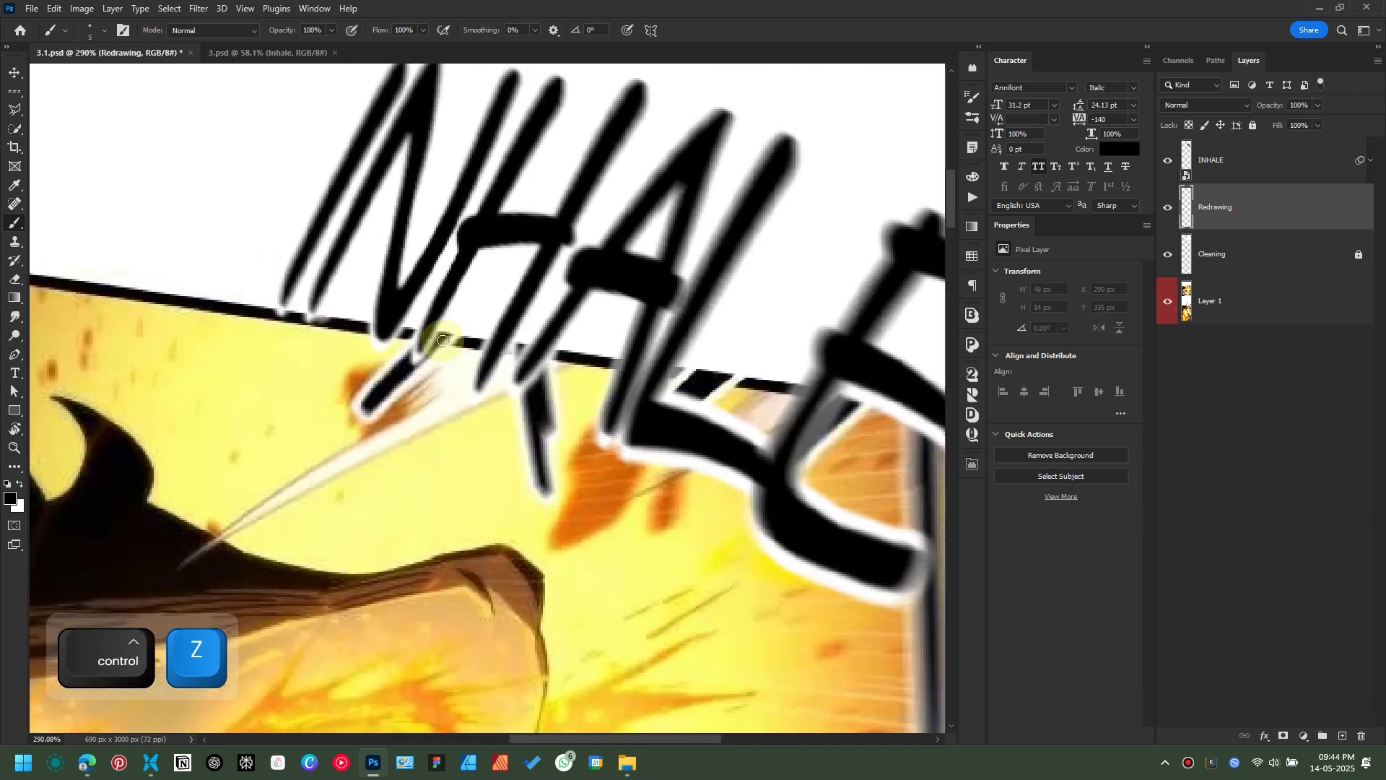
Step: Redraw the panel border on the Redrawing layer with a straight black brush line beneath INHALE to the page's right edge
key("Tab")
key("space")
left_click_drag(471, 332, 497, 332)
left_click(1024, 386, "shift")
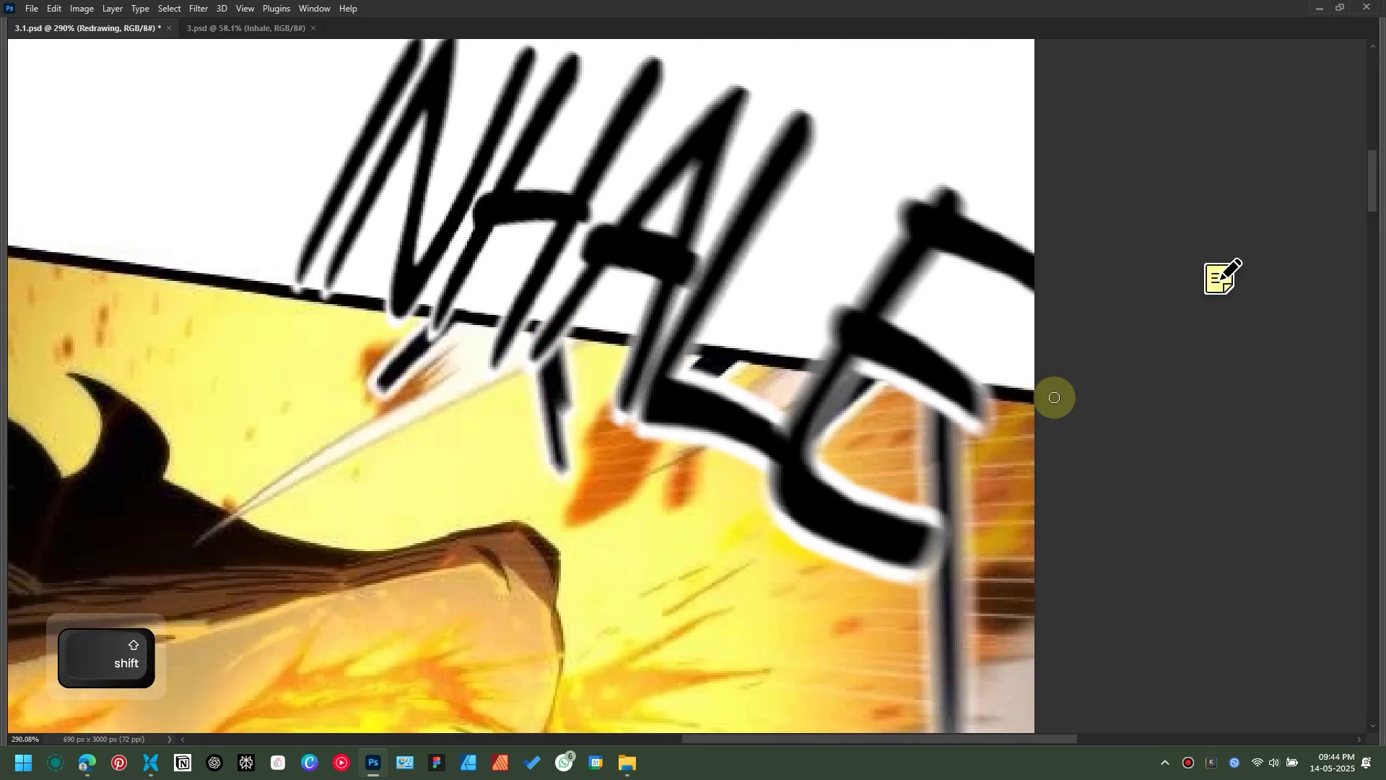
scroll(524, 368, "down", 5)
Step: Hide and show the Redrawing layer to compare the restored panel border, and save the document
key("Tab")
left_click(1167, 208)
left_click(1167, 208)
key("v")
scroll(582, 365, "up", 3)
key("ctrl+s")
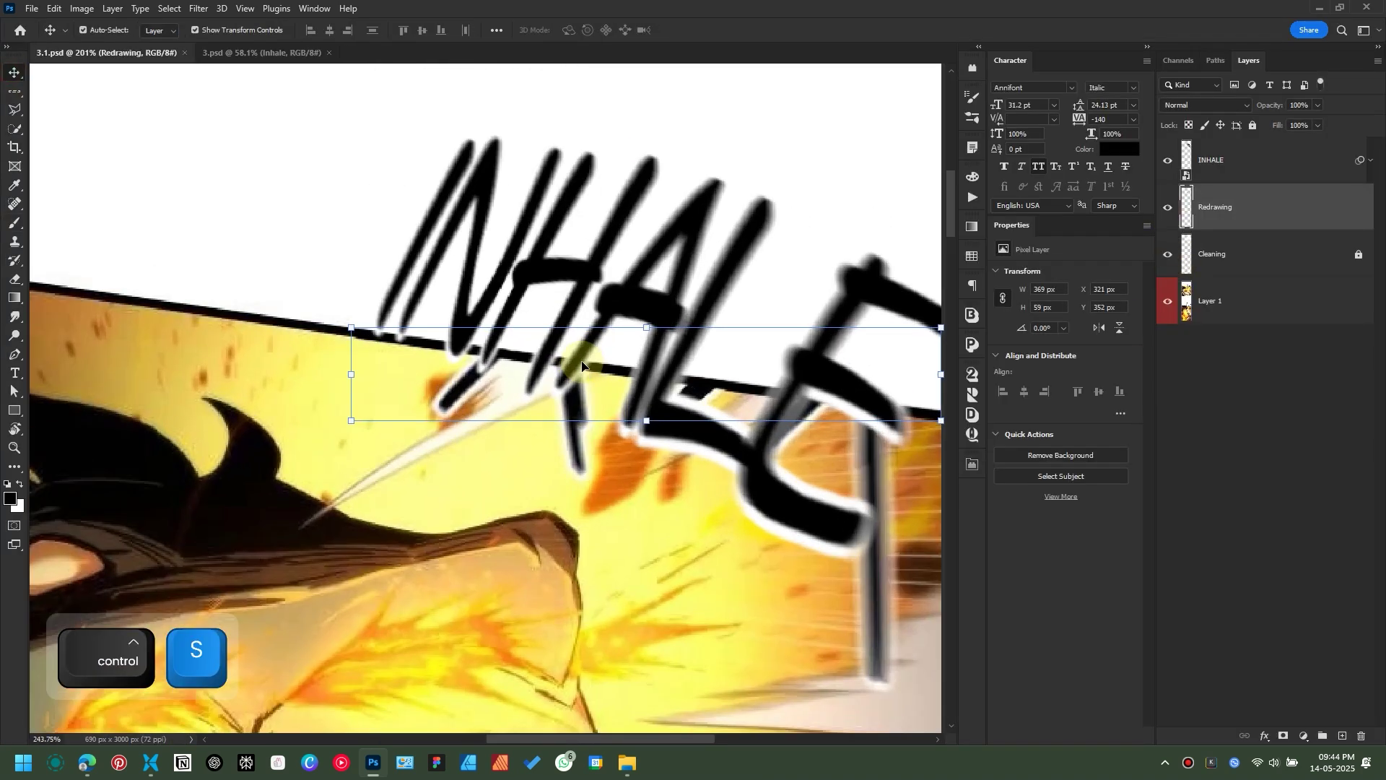
left_click(1278, 361)
left_click(1324, 221)
left_click(1231, 303)
left_click(1238, 213)
key("b")
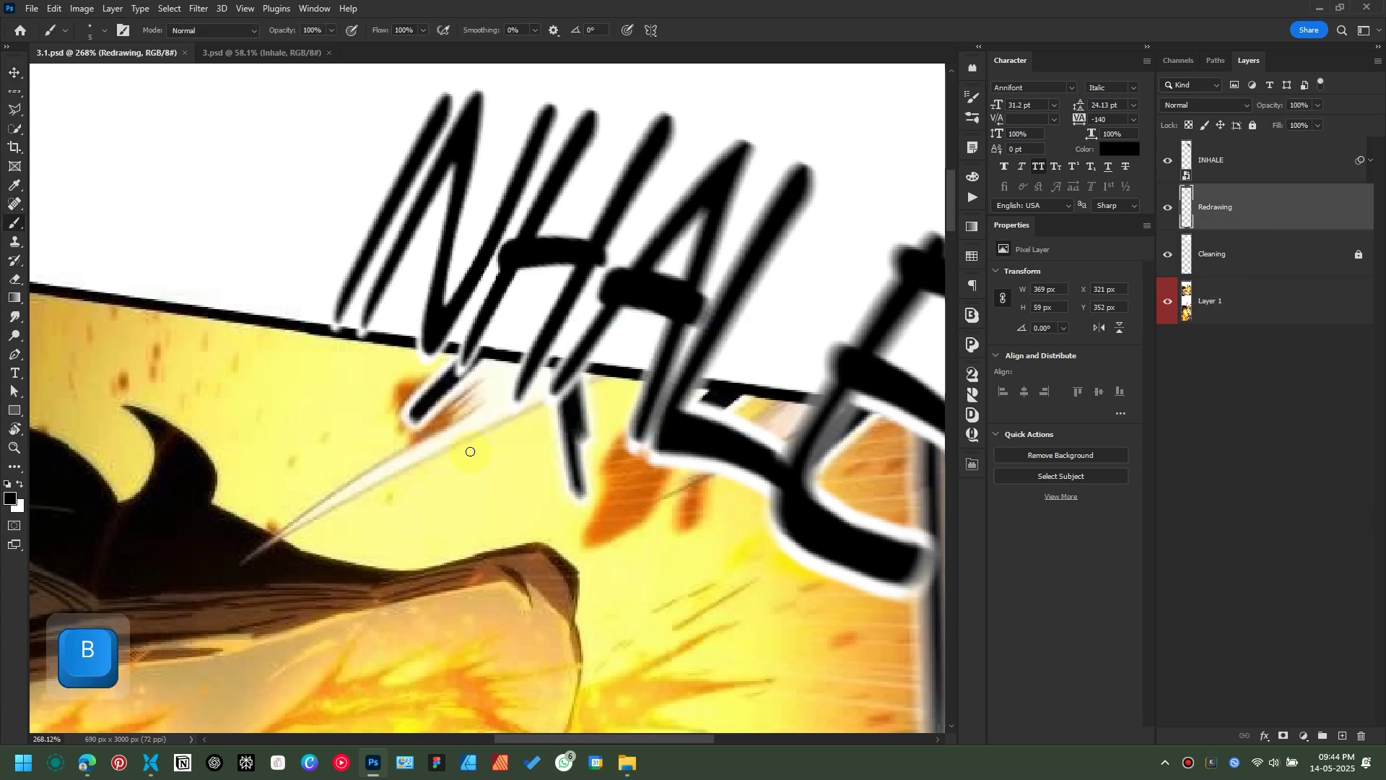
scroll(470, 452, "up", 1)
key("l")
left_click_drag(451, 405, 456, 332)
right_click(442, 367)
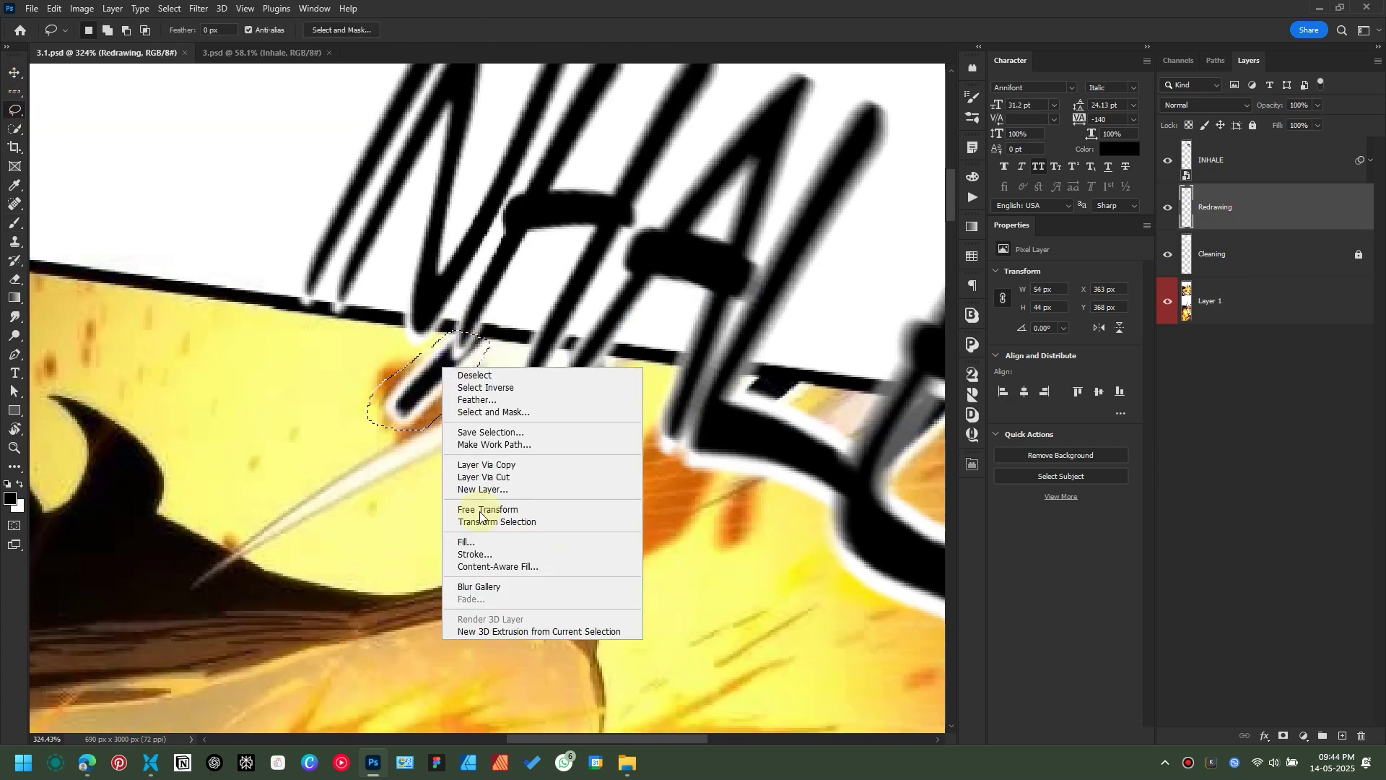
left_click(754, 461)
Step: Unlock the Cleaning layer, lock the Redrawing layer, and make Cleaning the active layer
left_click(1358, 255)
left_click(1252, 126)
left_click(1292, 257)
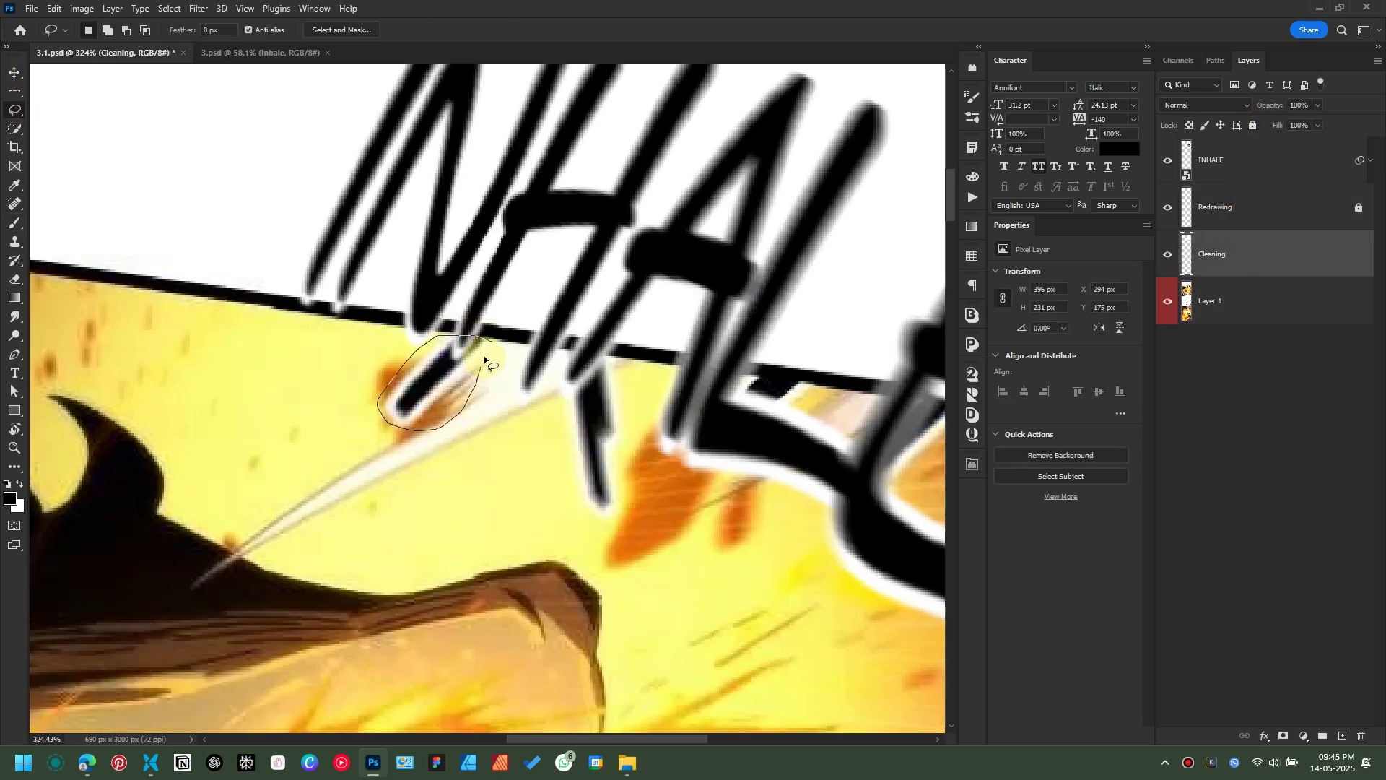
Step: Try to fill the lassoed stroke remnant below INHALE on the Cleaning layer using Content-Aware contents
right_click(440, 365)
left_click(490, 554)
left_click(511, 203)
key("ctrl+z")
right_click(419, 370)
left_click(469, 556)
left_click(426, 201)
left_click(426, 258)
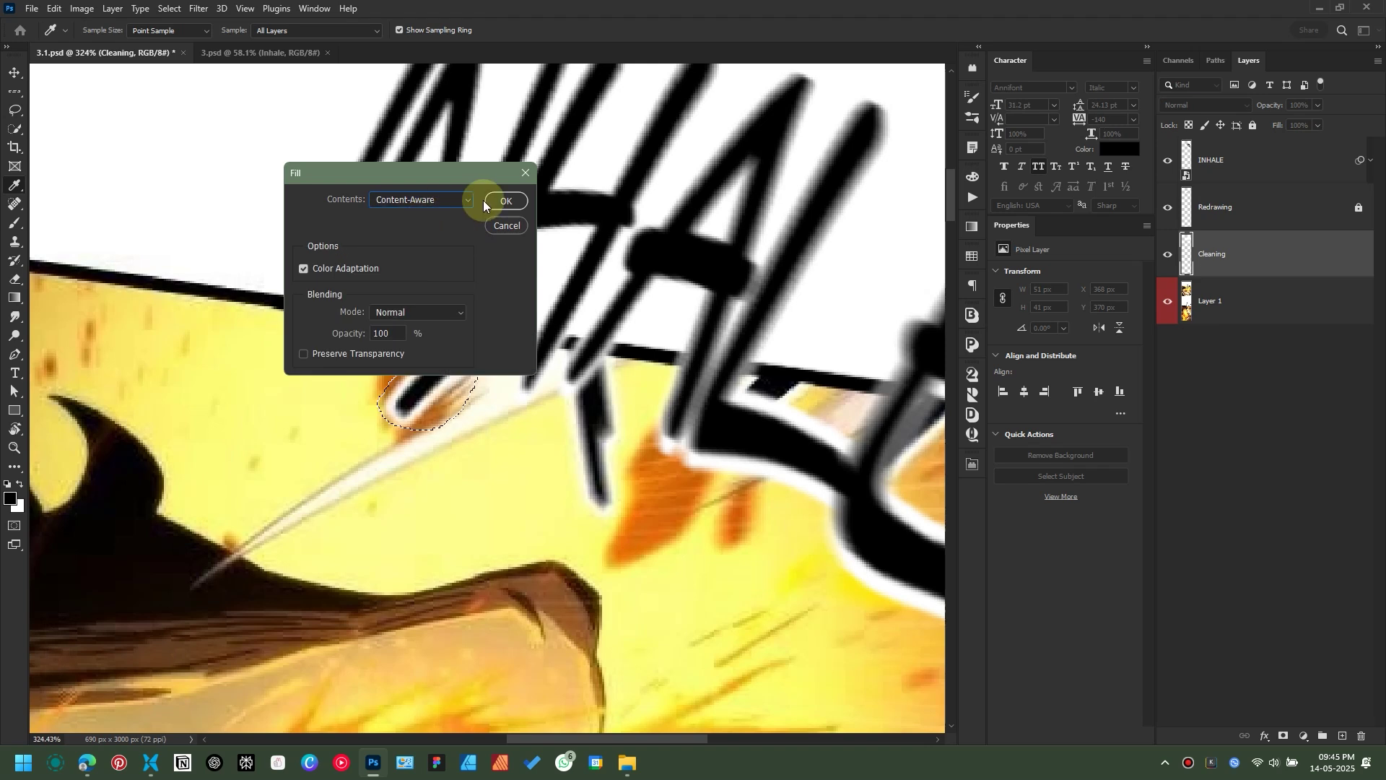
left_click(488, 203)
key("ctrl+z")
key("shift+BackSpace")
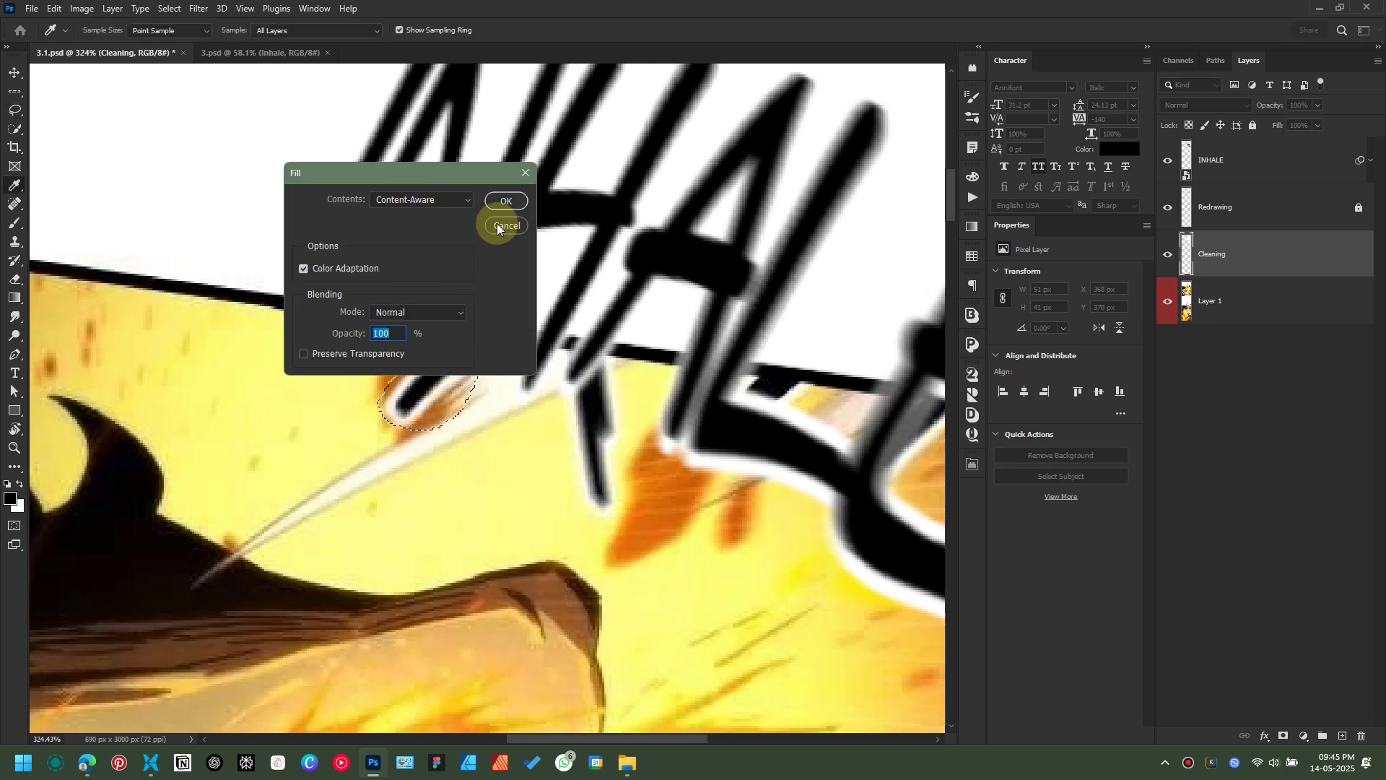
left_click(498, 227)
Step: Duplicate Layer 1 and fill the selected stroke remnant below INHALE on the copy with Content-Aware
left_click_drag(1241, 314, 1342, 733)
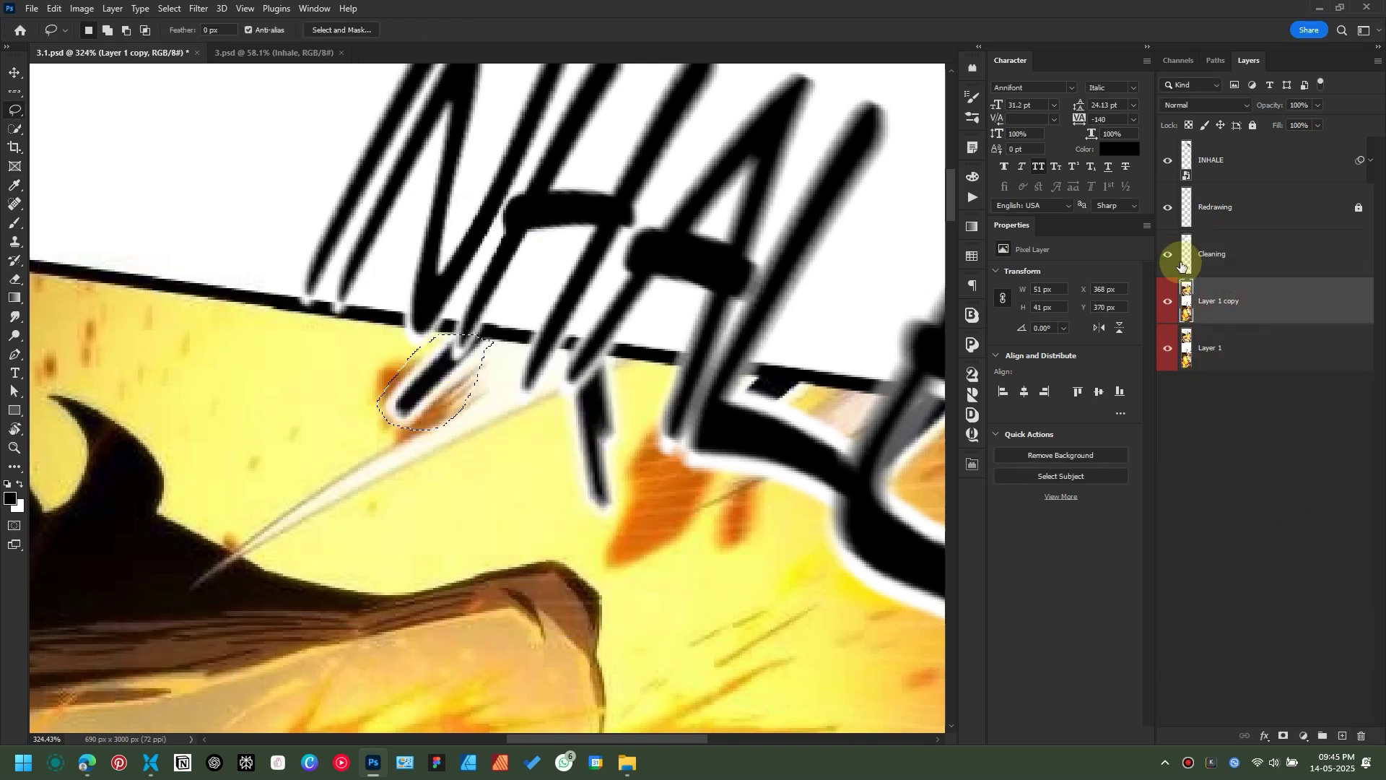
right_click(436, 372)
left_click(460, 546)
left_click(499, 203)
key("ctrl+d")
Step: Lasso the next vertical stroke remnant and its white traces below INHALE and remove them with Content-Aware fills
scroll(516, 394, "up", 3)
mouse_move(495, 332)
left_mouse_down()
mouse_move(527, 529)
mouse_move(460, 326)
left_mouse_up()
right_click(466, 435)
left_click(517, 608)
left_click(498, 203)
key("ctrl+d")
left_click_drag(462, 452, 424, 449)
right_click(483, 514)
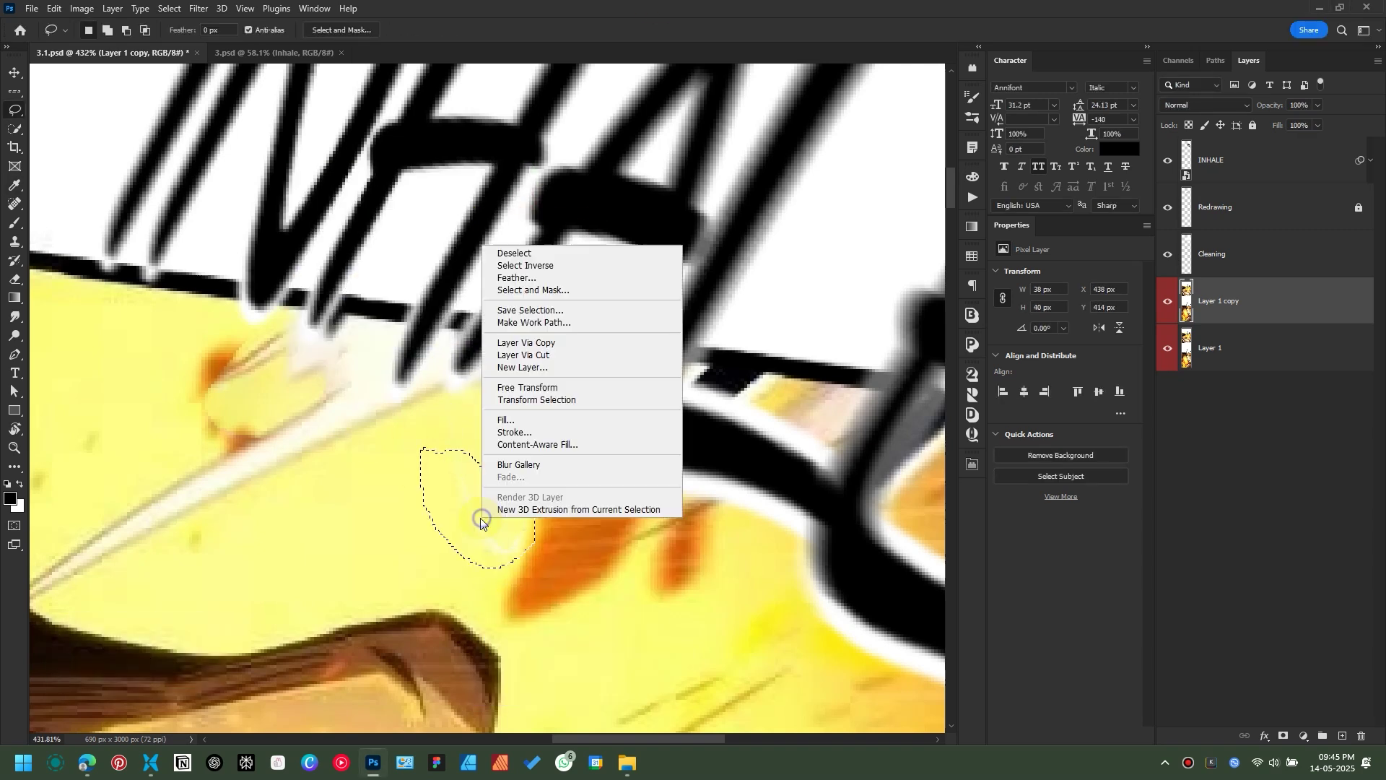
left_click(508, 417)
left_click(498, 202)
key("ctrl+d")
Step: Lasso the dark remnant just under the panel border beside the L and fill it with Content-Aware
scroll(635, 415, "up", 3)
left_click_drag(504, 368, 511, 361)
right_click(527, 375)
left_click(552, 549)
left_click(498, 203)
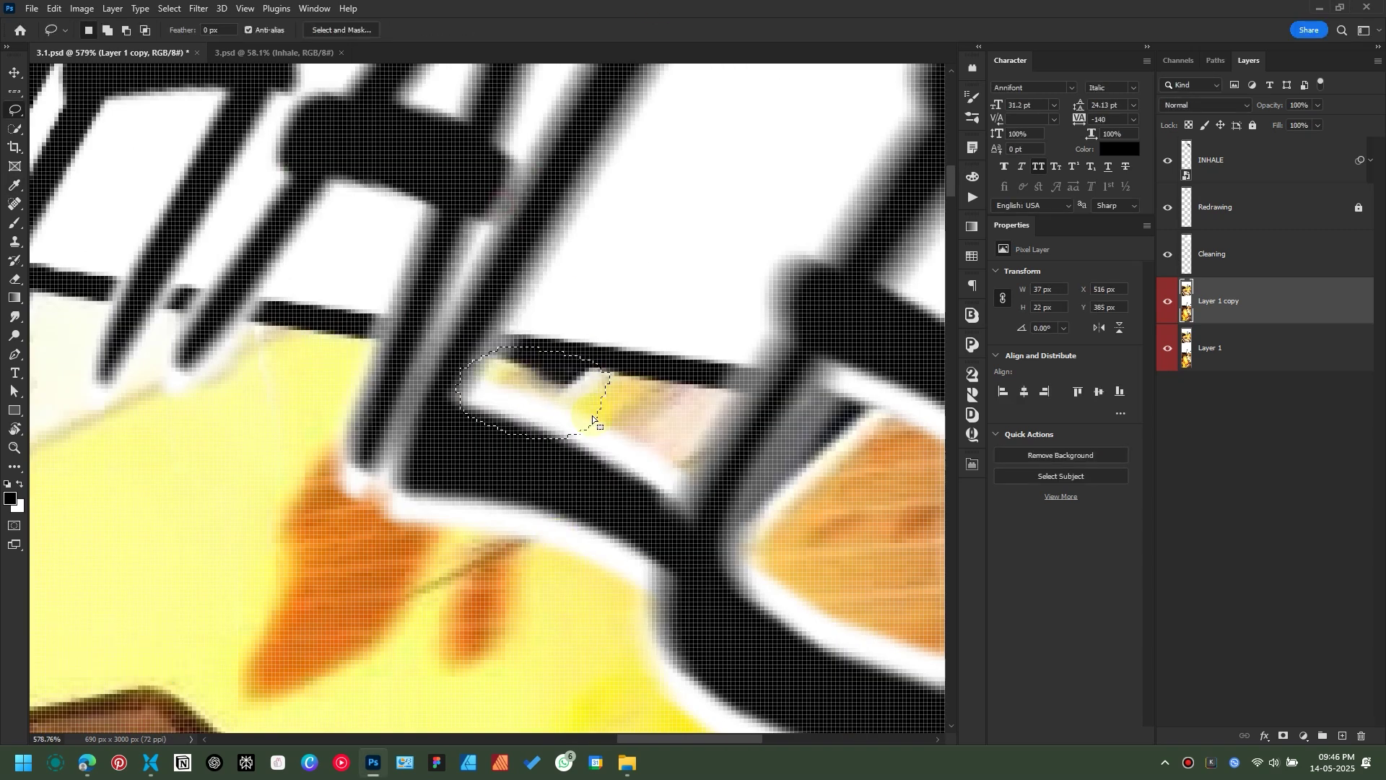
key("ctrl+d")
scroll(591, 416, "down", 4)
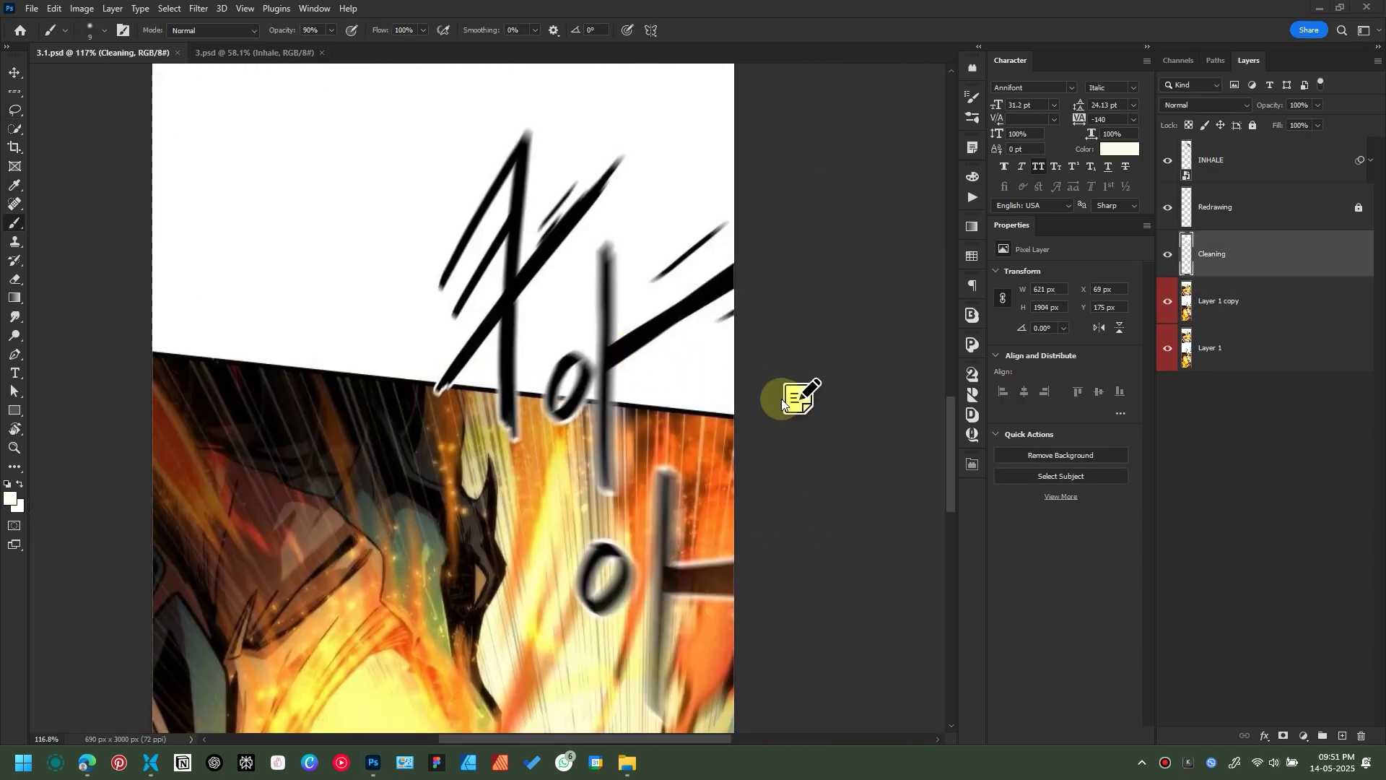
Step: Copy ROOOOAR from the note and paste it as black text in the white area above the lower panel
left_click(971, 148)
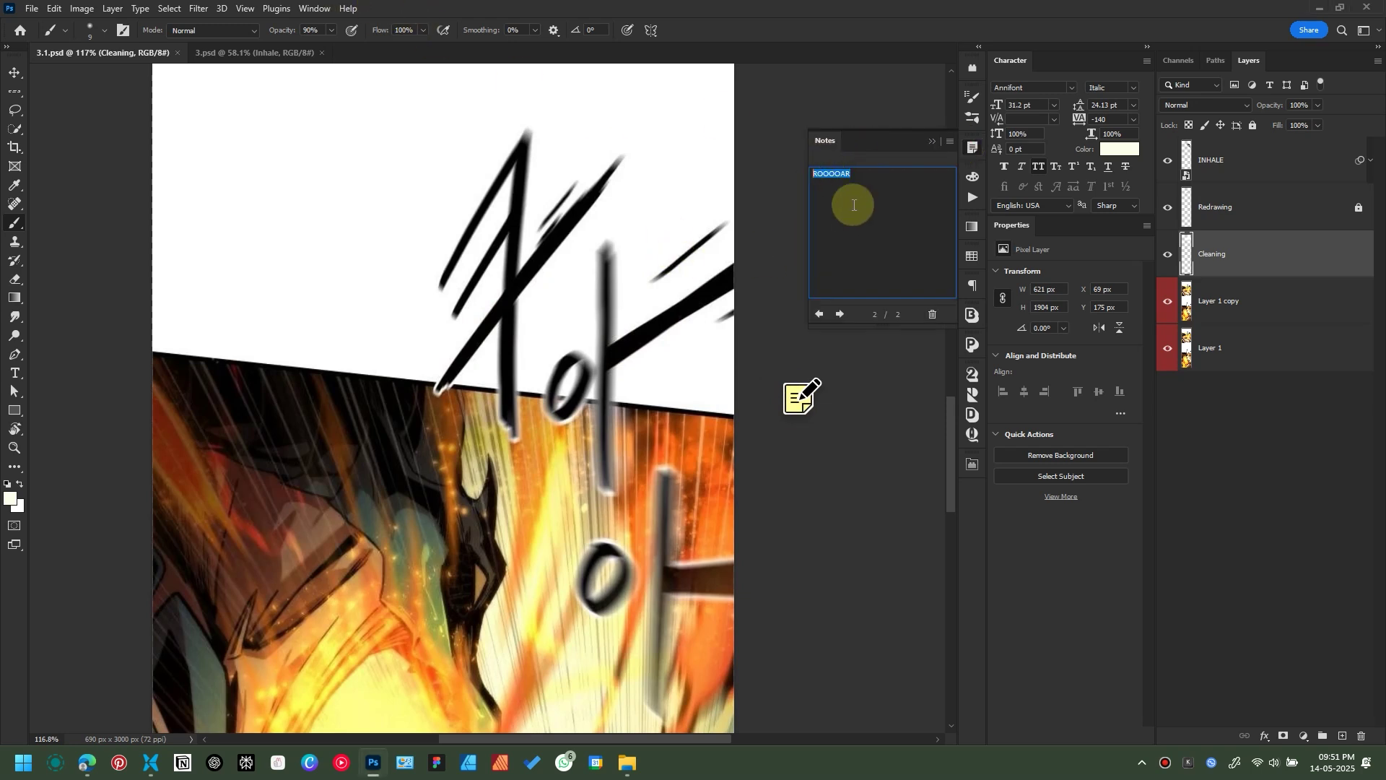
scroll(529, 291, "down", 2)
key("t")
left_click(316, 173)
key("ctrl+v")
left_click(1123, 384)
left_click(1254, 136)
Step: Resize and position the ROOOOAR text over the original sound effect
left_click_drag(457, 166, 656, 167)
left_click_drag(598, 164, 549, 147)
key("Return")
left_click_drag(614, 145, 643, 184)
mouse_move(575, 155)
left_mouse_down()
mouse_move(573, 140)
mouse_move(583, 174)
mouse_move(597, 154)
mouse_move(646, 191)
mouse_move(625, 298)
mouse_move(729, 244)
mouse_move(671, 252)
mouse_move(666, 319)
left_mouse_up()
key("Return")
key("Return")
Step: Give the ROOOOAR text a white outline, convert it to a smart object, and save the document
double_click(1301, 159)
left_click(752, 340)
left_click(1237, 300)
right_click(1266, 160)
left_click(1137, 266)
scroll(567, 287, "down", 1)
key("ctrl+s")
Step: Rotate the ROOOOAR lettering so it slopes down to the right and place it across the panel border
left_click(257, 53)
left_click(108, 52)
left_click(627, 285)
left_click_drag(691, 448, 817, 532)
left_click_drag(801, 433, 676, 384)
Step: Bend the ROOOOAR lettering with a preset warp style and apply the transformation
key("ctrl+t")
left_click(647, 30)
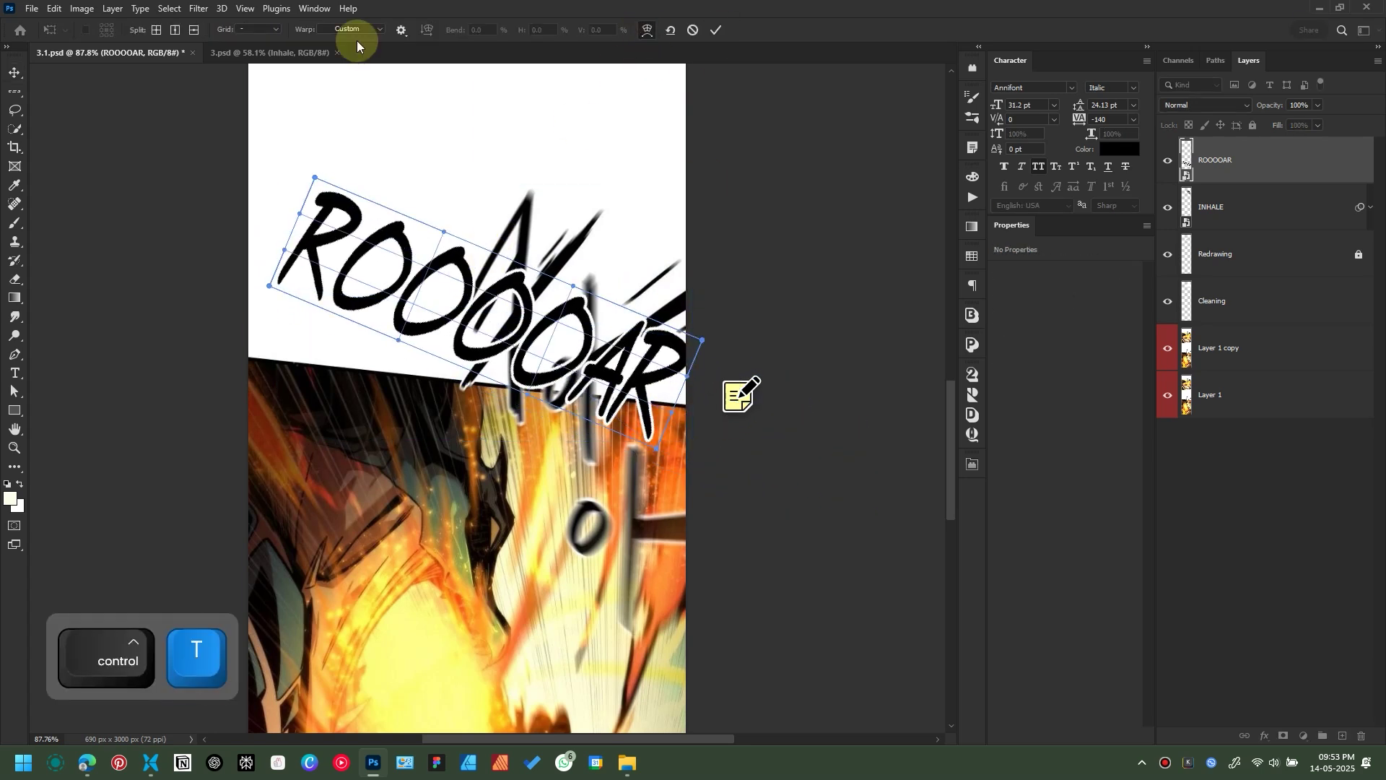
left_click(354, 29)
left_click(345, 71)
left_click_drag(552, 152, 637, 272)
key("Return")
Step: Rotate ROOOOAR more steeply, warp its corners and edges so the letters run diagonally to the page's right edge, and save
left_click_drag(727, 164, 756, 567)
left_click(647, 30)
left_click_drag(410, 200, 421, 183)
left_click_drag(337, 289, 318, 312)
mouse_move(590, 625)
left_mouse_down()
mouse_move(604, 629)
mouse_move(599, 618)
left_mouse_up()
mouse_move(697, 580)
left_mouse_down()
mouse_move(709, 591)
mouse_move(698, 577)
left_mouse_up()
left_click_drag(421, 183, 426, 163)
left_click_drag(579, 265, 609, 259)
mouse_move(452, 359)
left_mouse_down()
mouse_move(469, 375)
mouse_move(454, 376)
left_mouse_up()
key("Return")
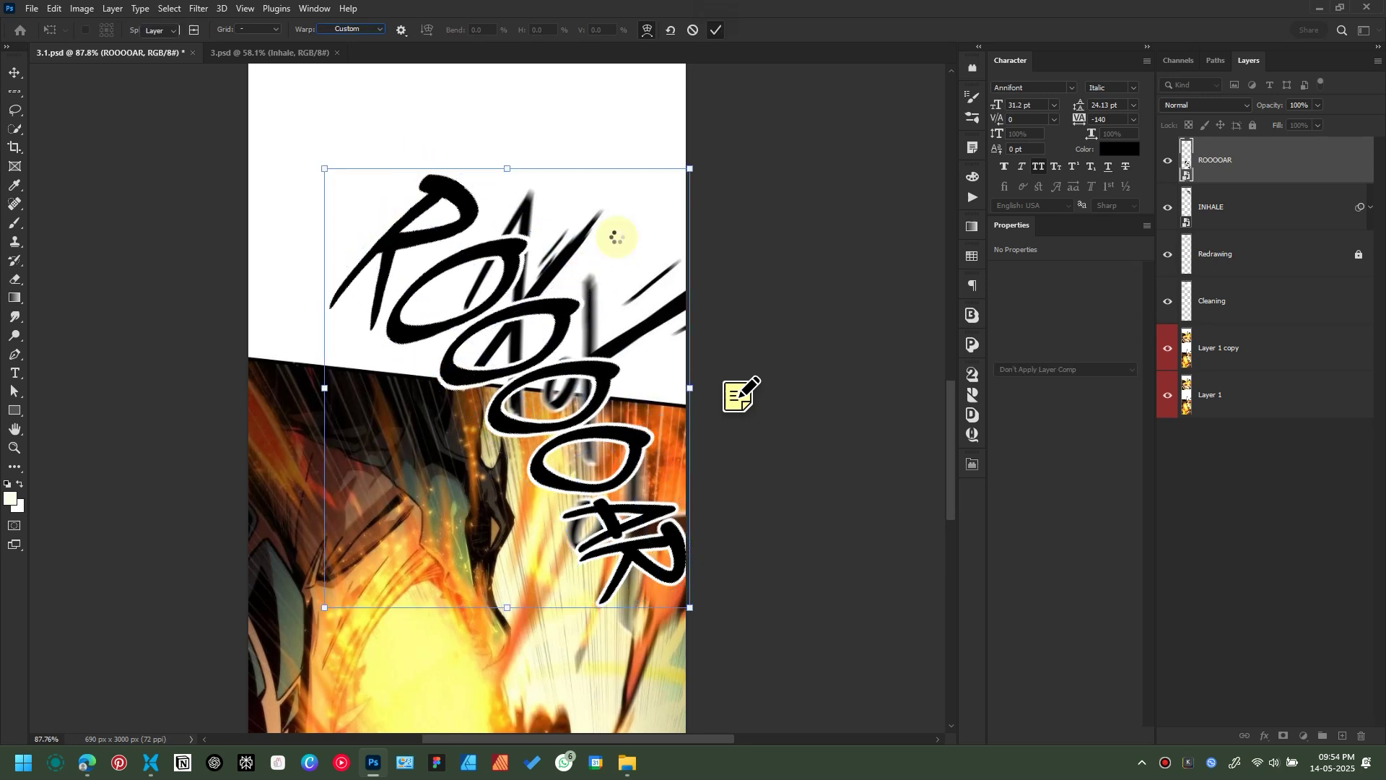
key("ctrl+s")
Step: Copy the Blur Gallery smart filter from the INHALE layer to the ROOOOAR layer and save the document
left_click(1370, 207)
key("ctrl+s")
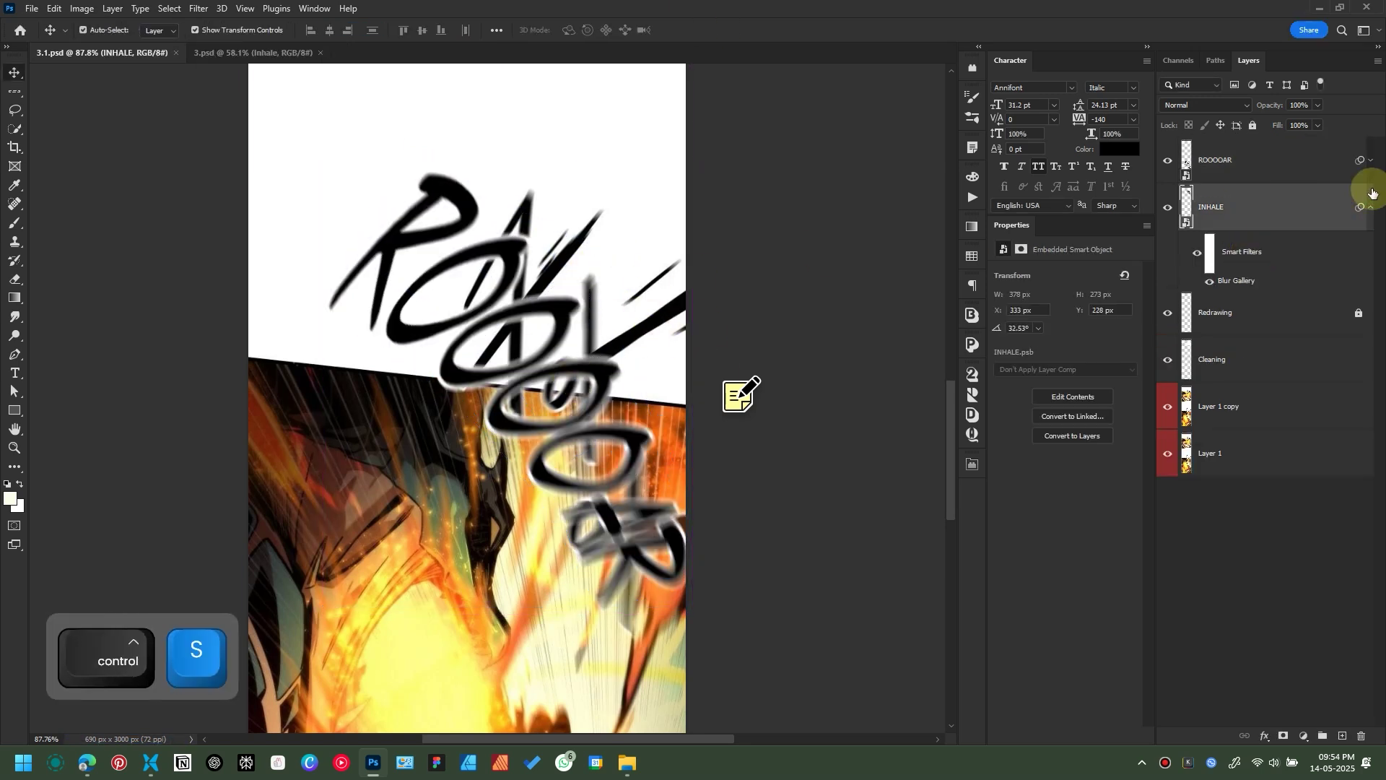
left_click(1370, 207)
Step: Fit ROOOOAR's Path Blur curve along the lettering to the final R, set its End Point Speed to 44 px, and save
left_click(1370, 161)
double_click(1231, 232)
left_click_drag(690, 608, 772, 559)
left_click(773, 559)
left_click_drag(1271, 257, 1284, 257)
left_click(511, 30)
double_click(1265, 232)
left_click(772, 559)
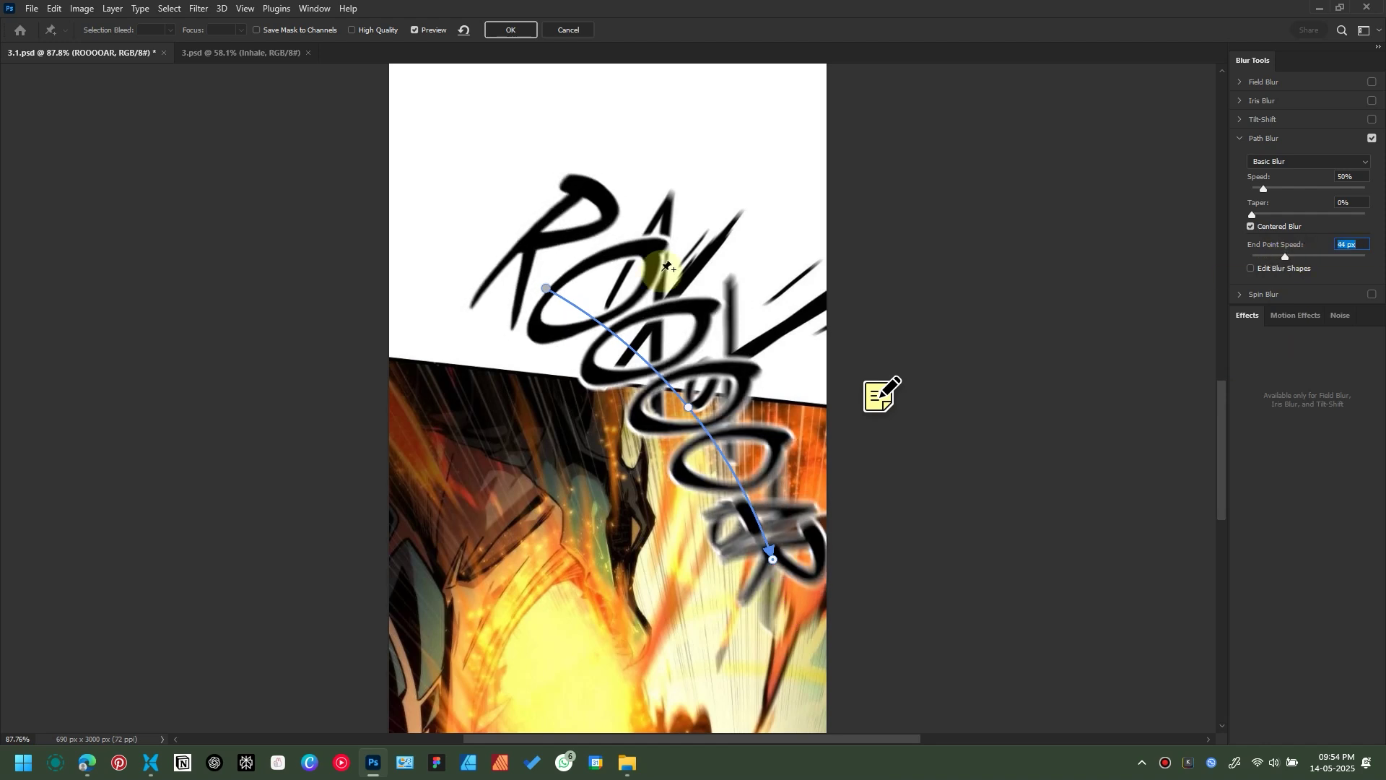
left_click(510, 29)
left_click(1370, 160)
key("ctrl+s")
Step: Group the ROOOOAR and INHALE layers and name the group SFX
left_click(1243, 210)
left_click(1211, 172, "shift")
key("ctrl+g")
double_click(1218, 146)
type("SFX")
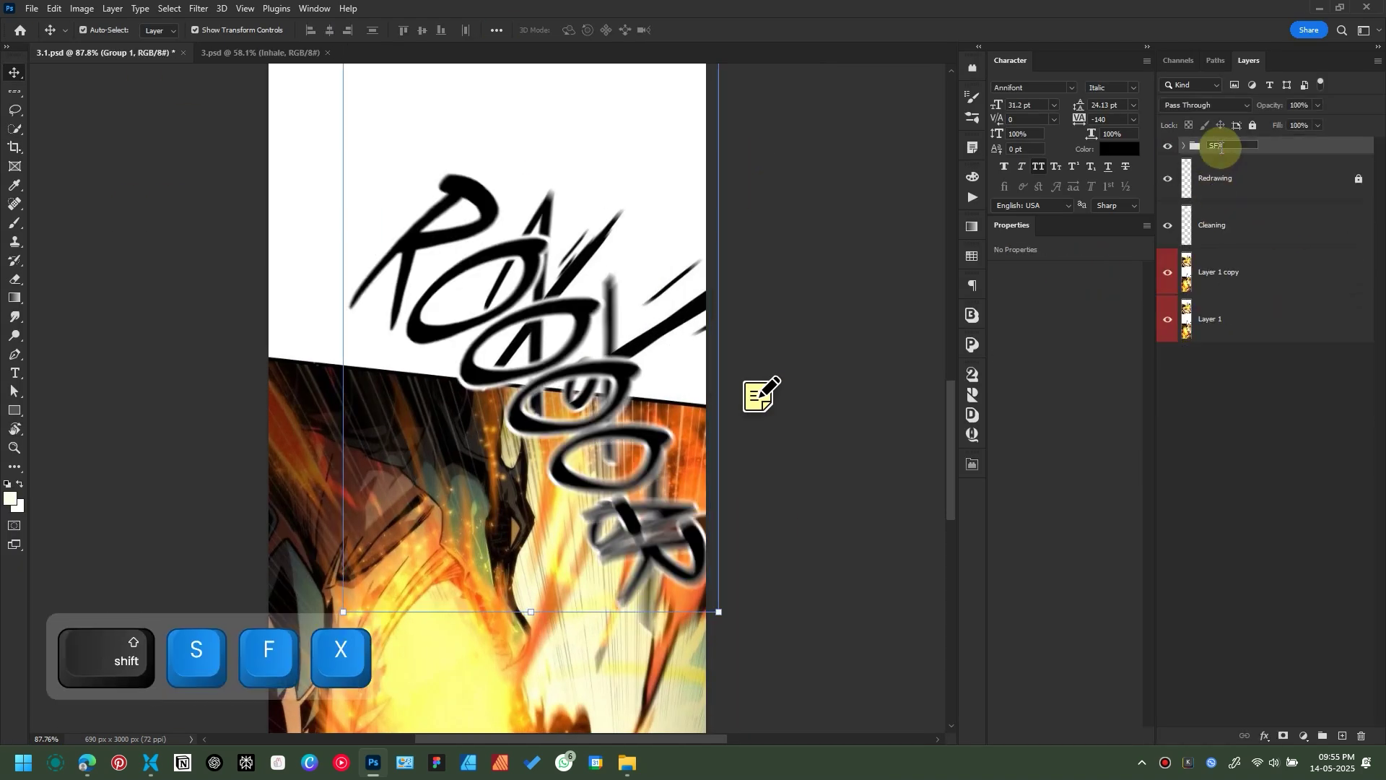
left_click(1213, 228)
Step: Hide the SFX group and select the original sound effect's white area above the panel border with the Polygonal Lasso
left_click(1167, 147)
left_click(146, 286)
scroll(571, 216, "up", 5)
right_click(14, 110)
left_click(69, 123)
left_click(314, 533)
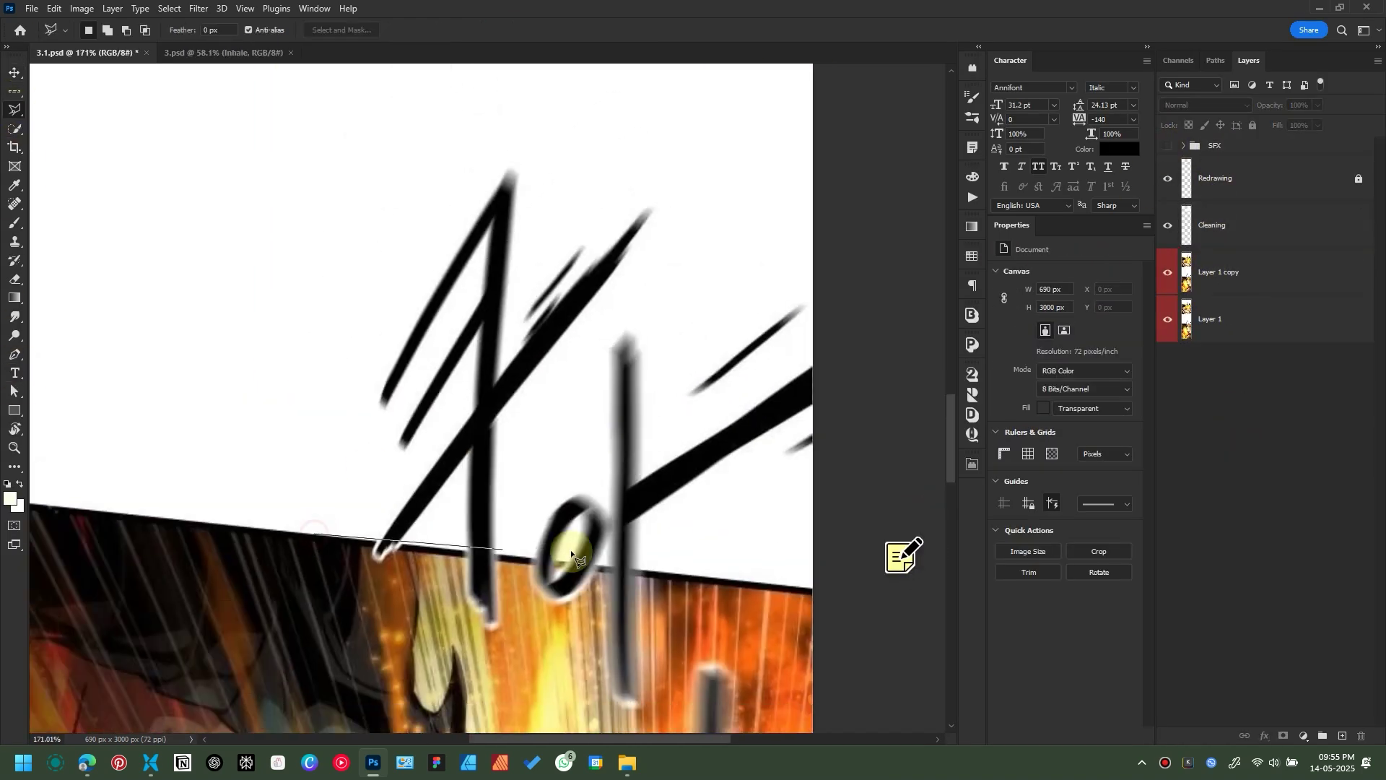
left_click(314, 533)
Step: Fill the selected area with white on the Cleaning layer and deselect it
left_click(1249, 225)
right_click(440, 306)
left_click(418, 201)
left_click(390, 335)
left_click(507, 202)
key("ctrl+d")
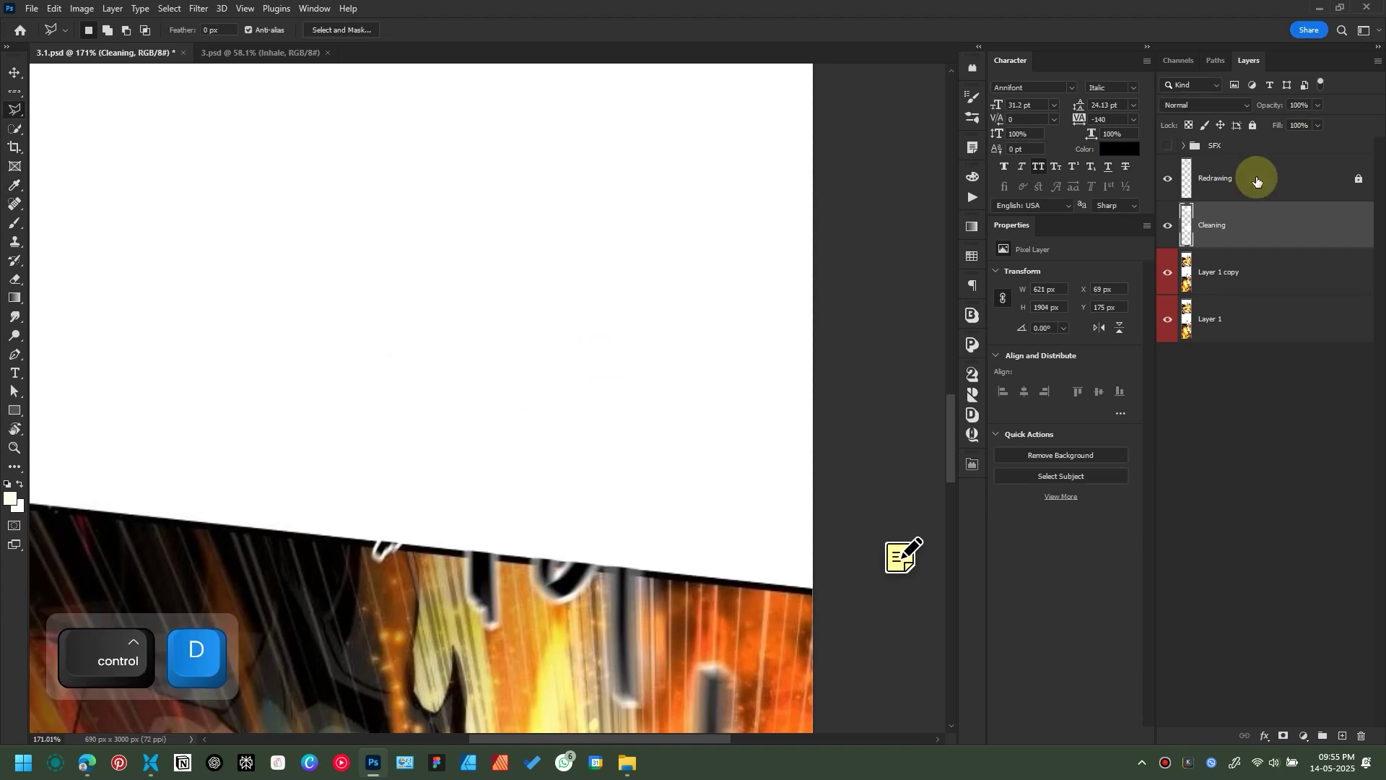
Step: Unlock the Redrawing layer and set up a black round brush, undoing the trial stroke
left_click(1256, 178)
left_click(14, 224)
left_click(10, 498)
left_click(931, 325)
left_click_drag(148, 352, 367, 413)
key("ctrl+z")
right_click(147, 241)
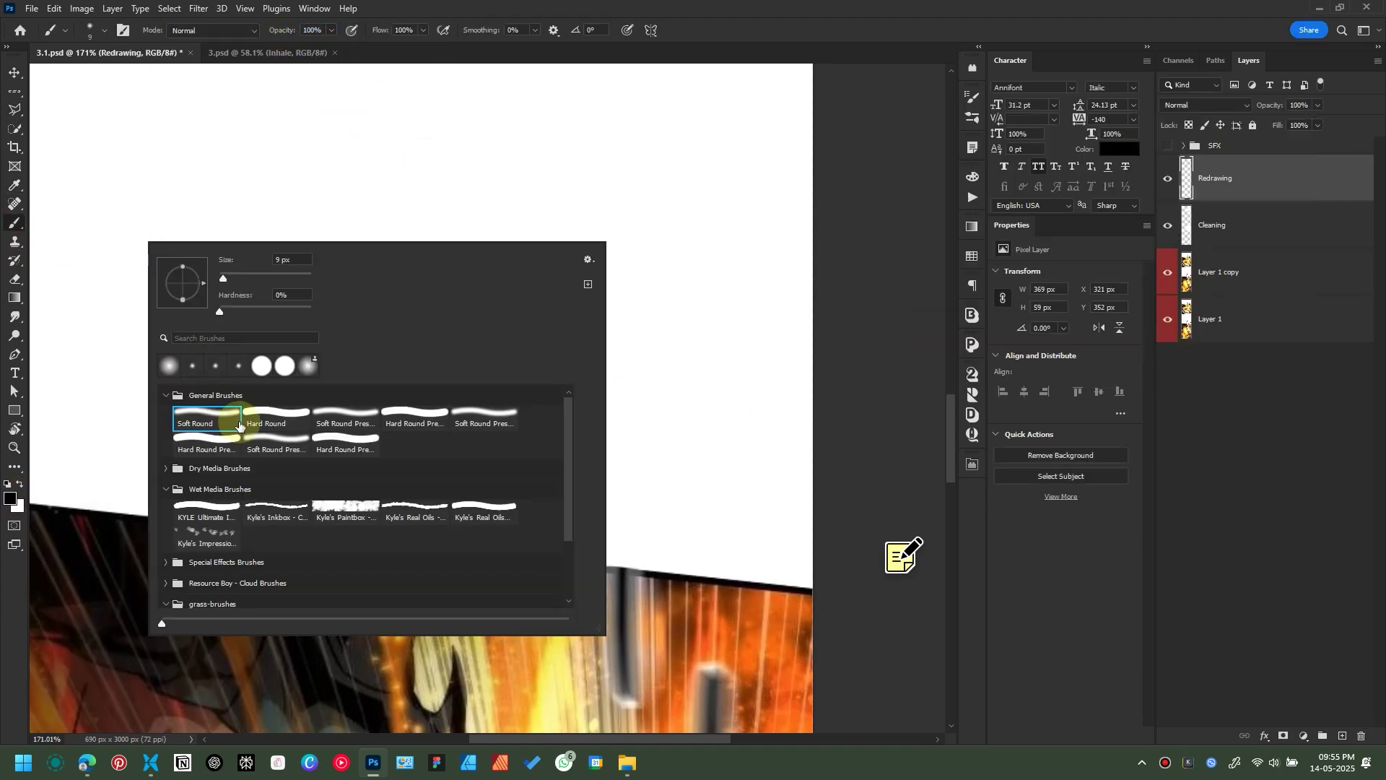
double_click(231, 423)
Step: Redraw the lower panel's top border with a straight black brush line reaching the page's right edge
scroll(409, 546, "up", 5)
key("[")
scroll(312, 542, "down", 5)
left_click(312, 542)
left_click(884, 602, "shift")
scroll(309, 547, "down", 5)
Step: Lock the Redrawing layer and give the reshown SFX group a blue Color Overlay
left_click(14, 73)
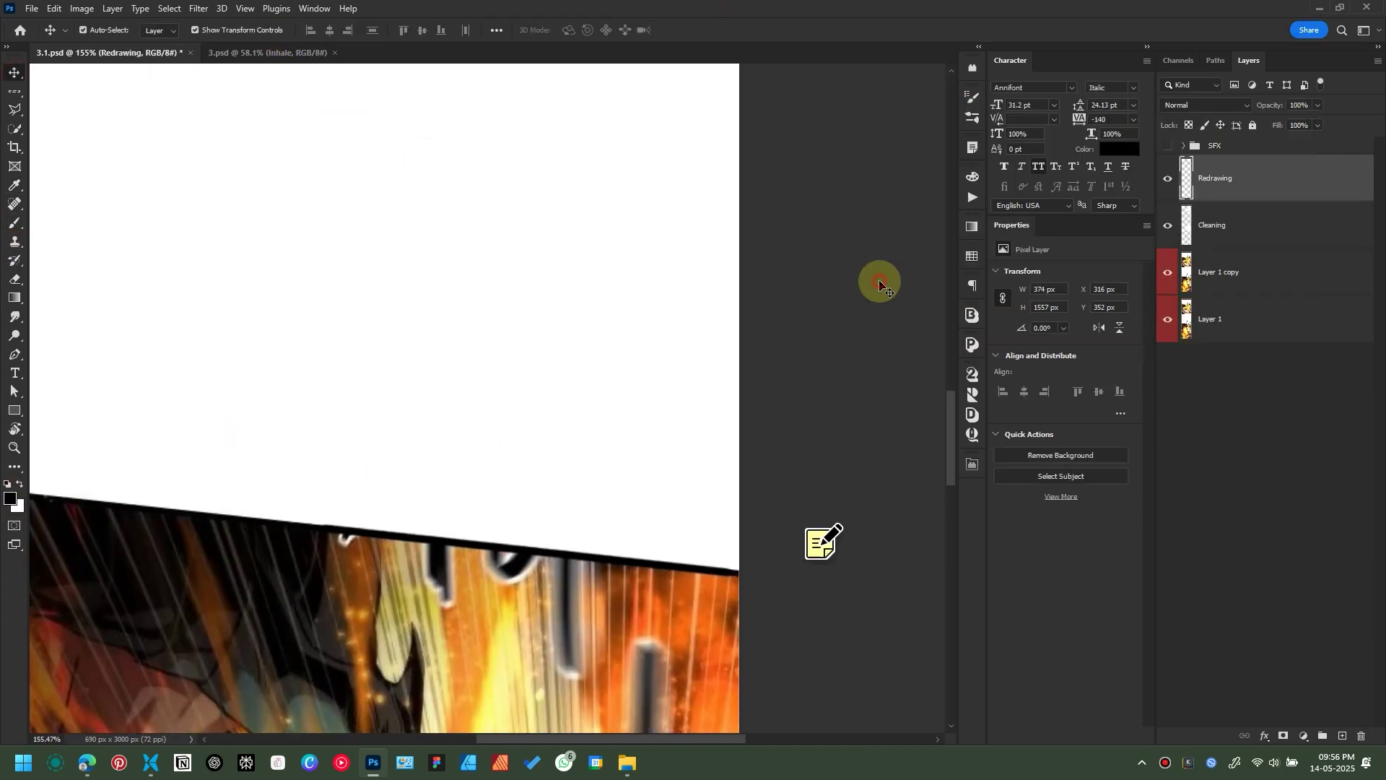
left_click(1223, 187)
left_click(1253, 126)
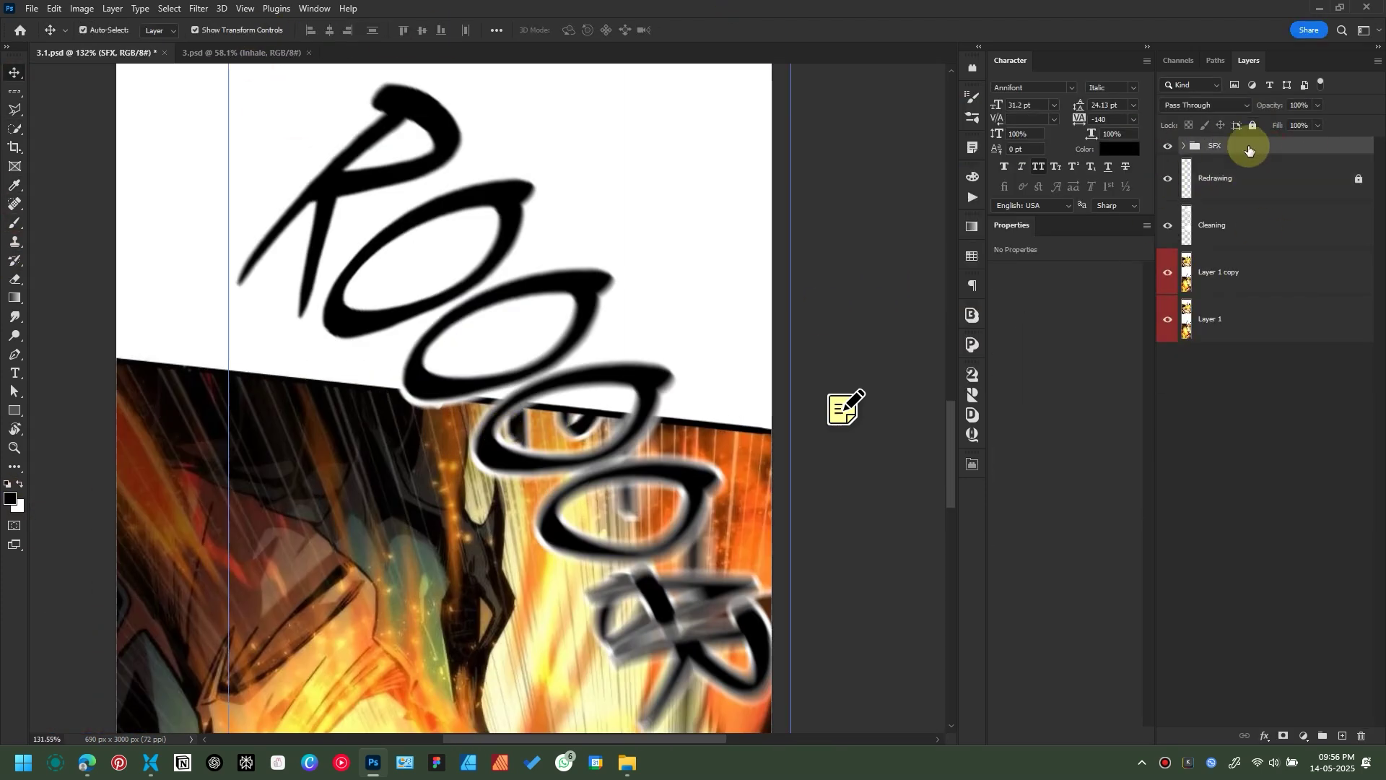
double_click(1243, 145)
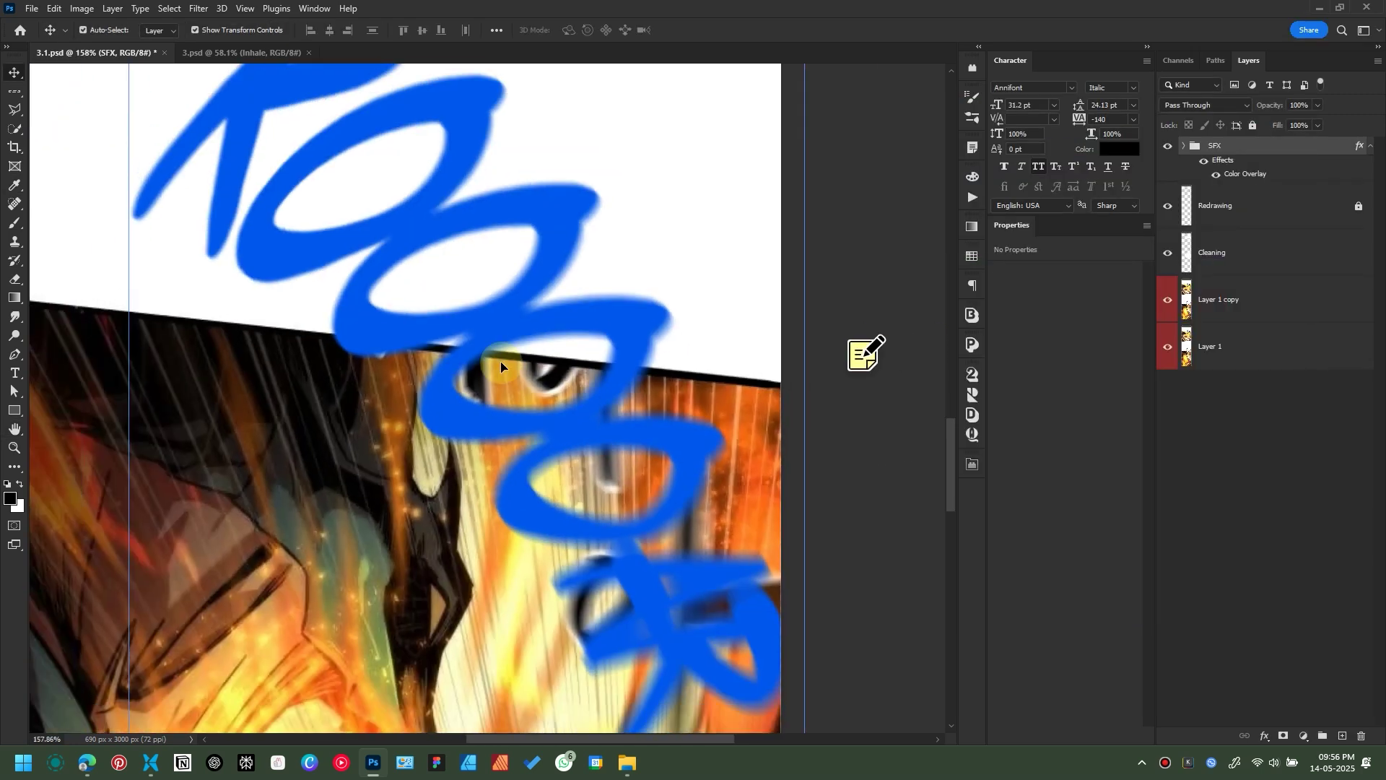
Step: Fill the round stroke remnant inside ROOOOAR's third O on Layer 1 copy with Content-Aware
scroll(857, 355, "up", 3)
left_click(14, 110)
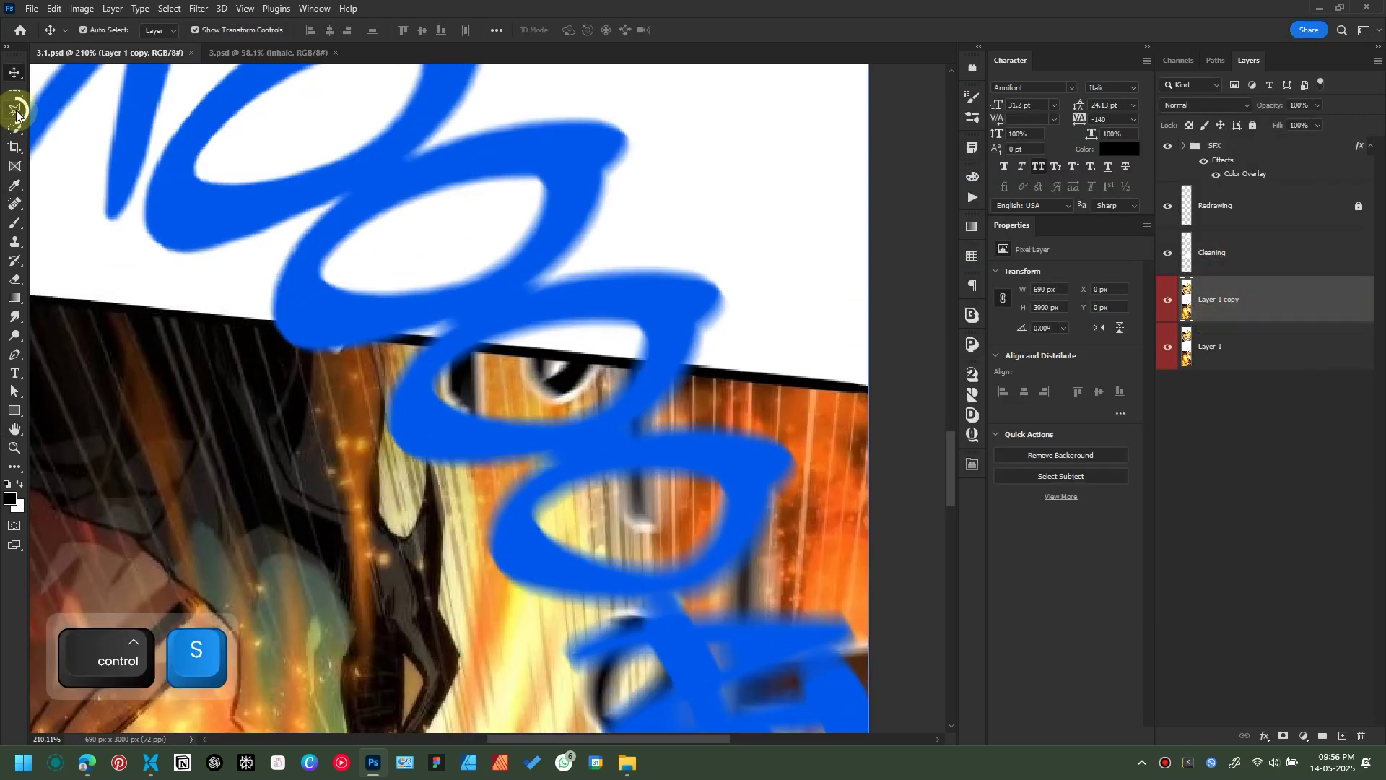
right_click(546, 382)
left_click(603, 554)
key("Return")
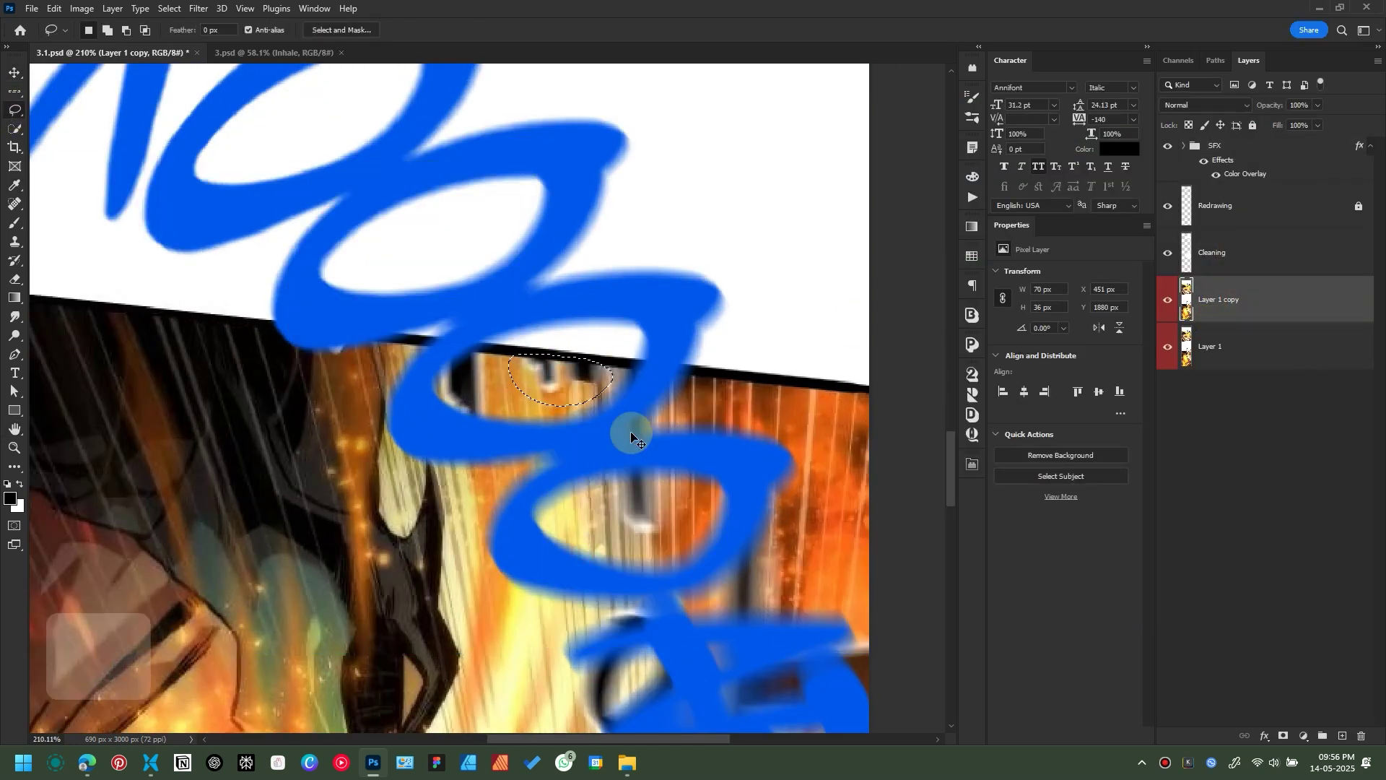
key("ctrl+d")
Step: Lasso the dark vertical remnant at the left inside the third O and remove it with a Content-Aware fill
left_click_drag(483, 352, 488, 393)
right_click(459, 380)
left_click(495, 555)
key("Return")
key("ctrl+d")
Step: Select the Cleaning layer, adjust the Brush's opacity and pressure settings, and undo the test scribbles over ROOOOAR's fourth O
mouse_move(643, 551)
left_mouse_down()
mouse_move(535, 346)
mouse_move(539, 362)
left_mouse_up()
left_click(1220, 253)
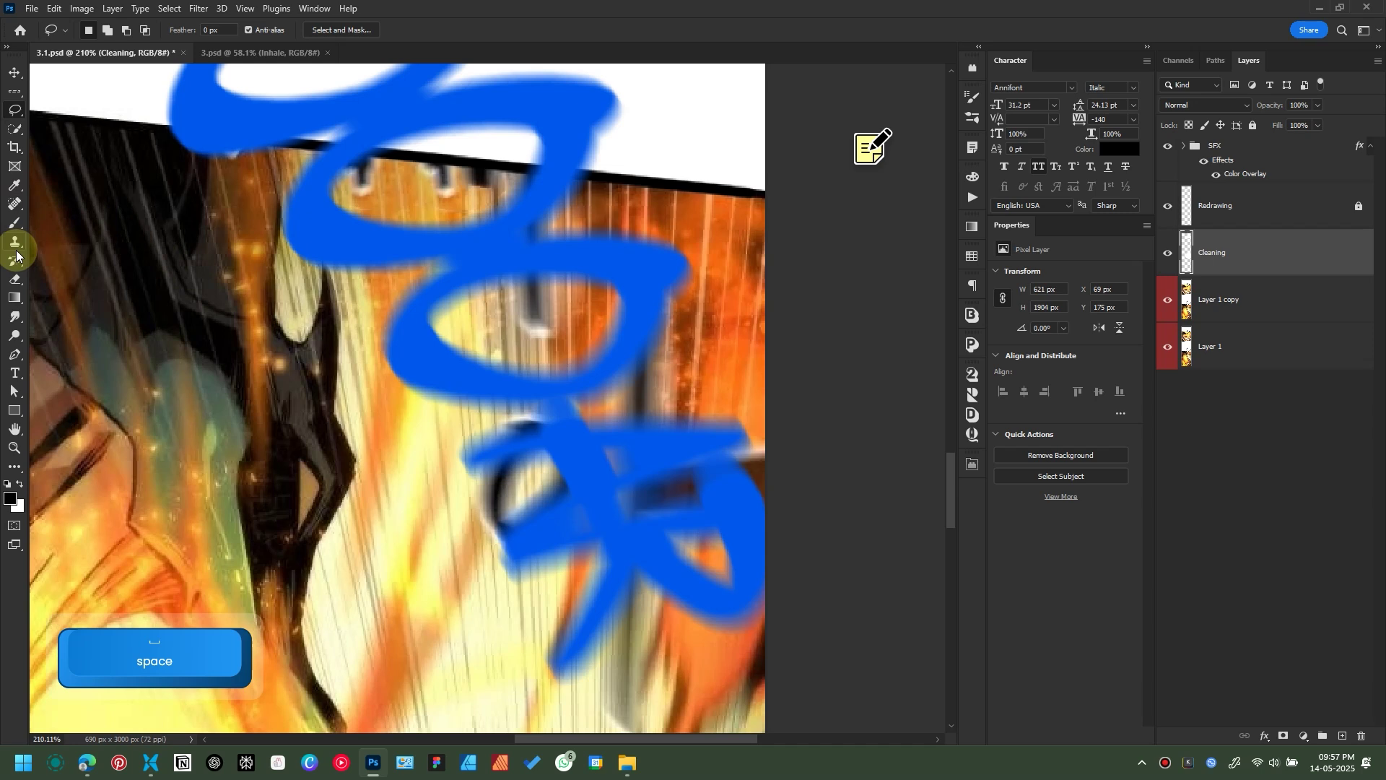
left_click(14, 223)
key("ctrl+s")
left_click_drag(395, 244, 510, 368)
right_click(486, 338)
left_click_drag(284, 33, 261, 33)
left_click(351, 30)
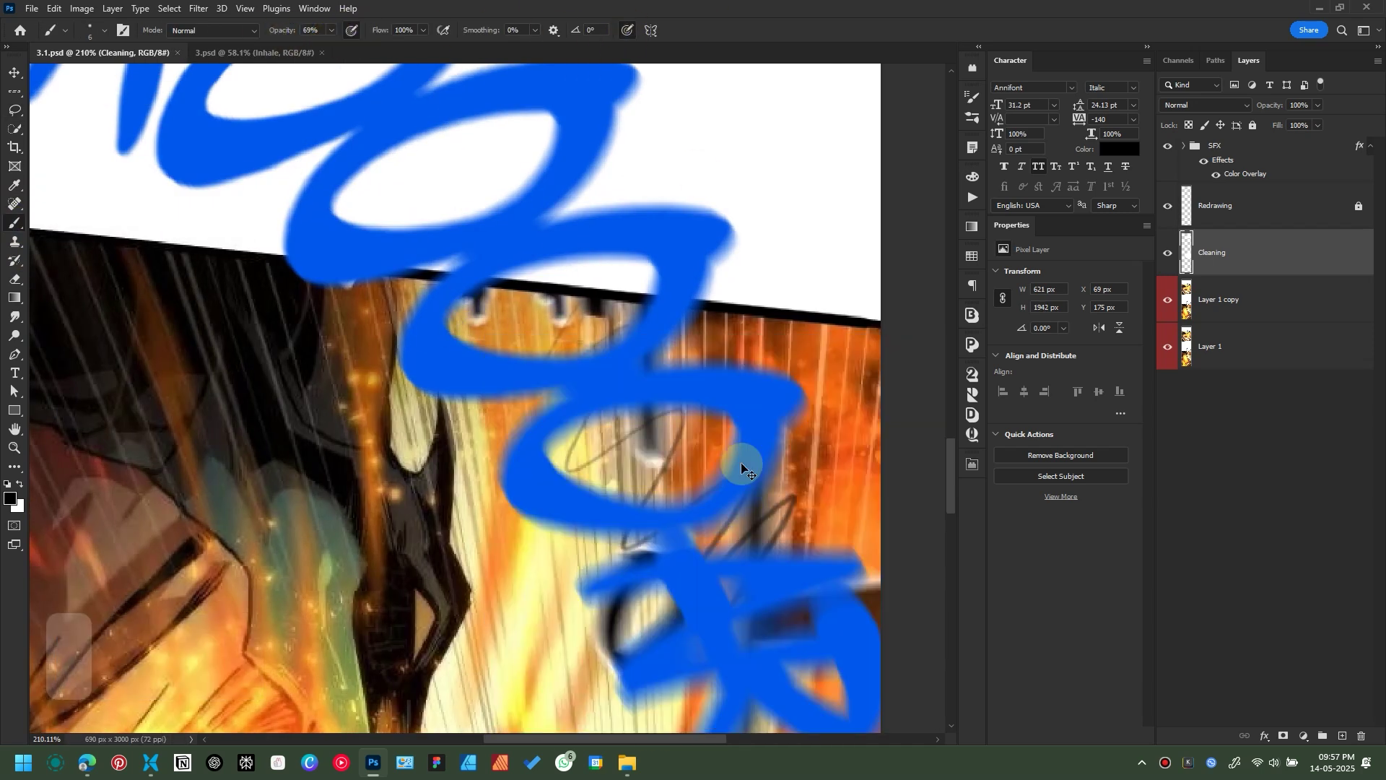
key("ctrl+z")
Step: Paint sampled orange tones over the remaining dark marks inside the third O on the Cleaning layer and save the file
left_click_drag(592, 288, 671, 288)
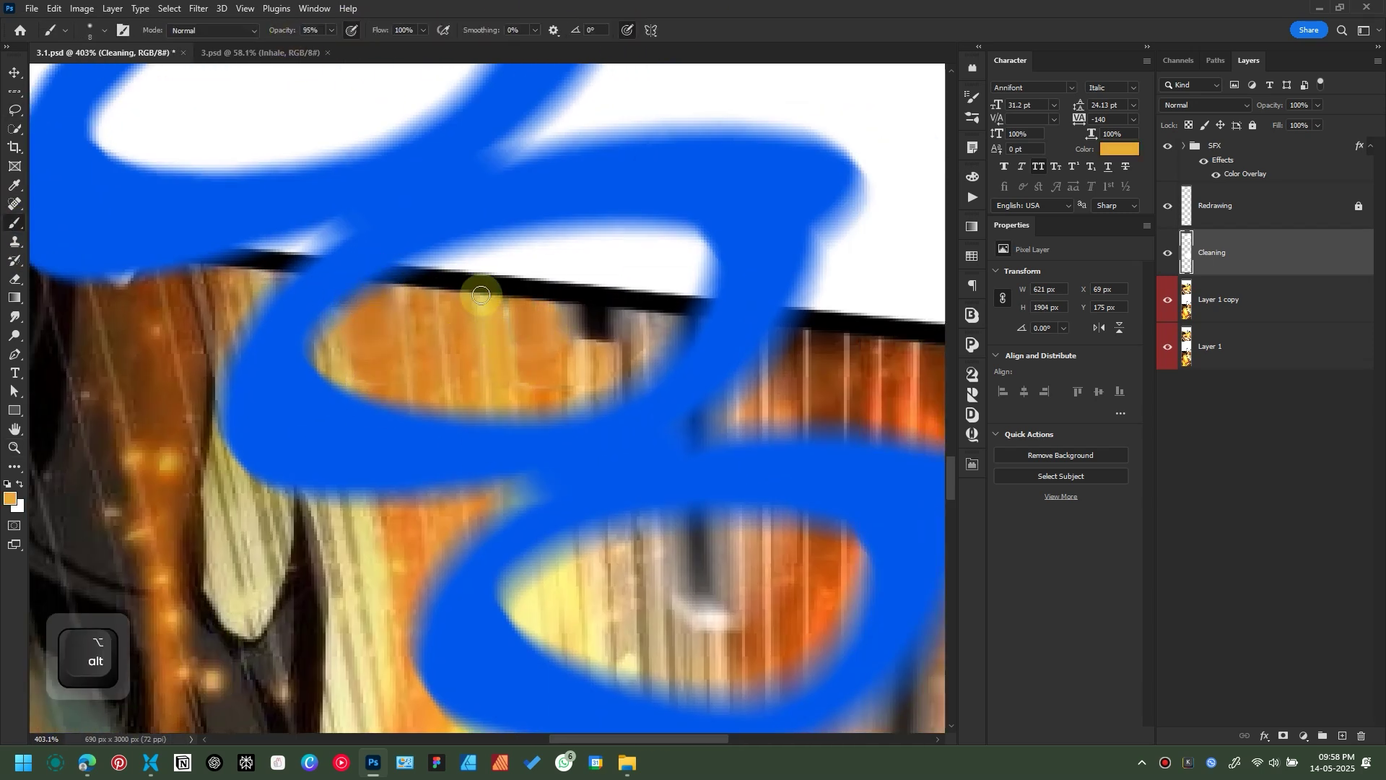
left_click_drag(481, 295, 585, 306)
key("ctrl+minus")
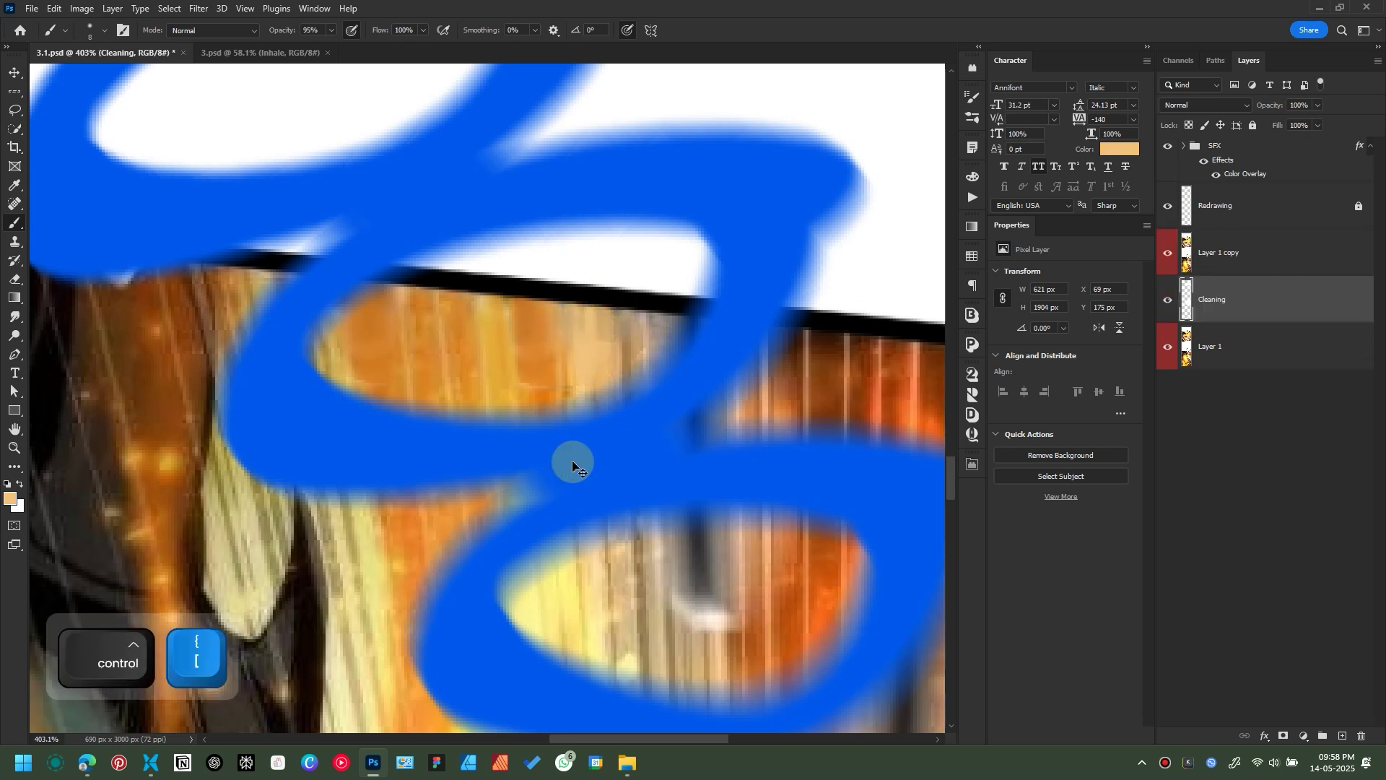
key("ctrl+minus")
key("ctrl+s")
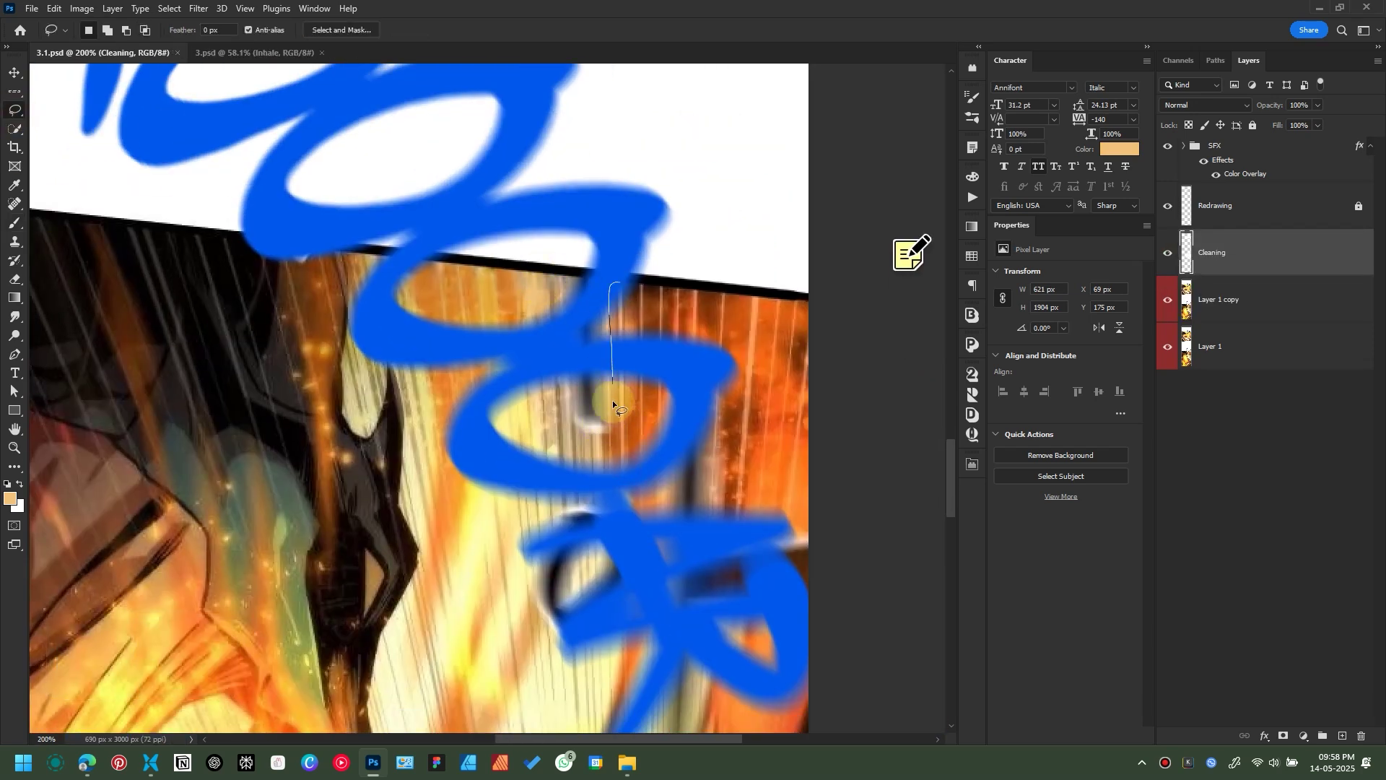
Step: Copy a lassoed strip of streaks from Layer 1 copy over the fourth O's dark remnant, stretched to about 115% height and rotated about -2.5°
left_click_drag(614, 404, 622, 283)
left_click(1216, 313)
key("ctrl+j")
key("v")
left_click_drag(652, 414, 601, 401)
key("ctrl+t")
left_click_drag(584, 464, 587, 514)
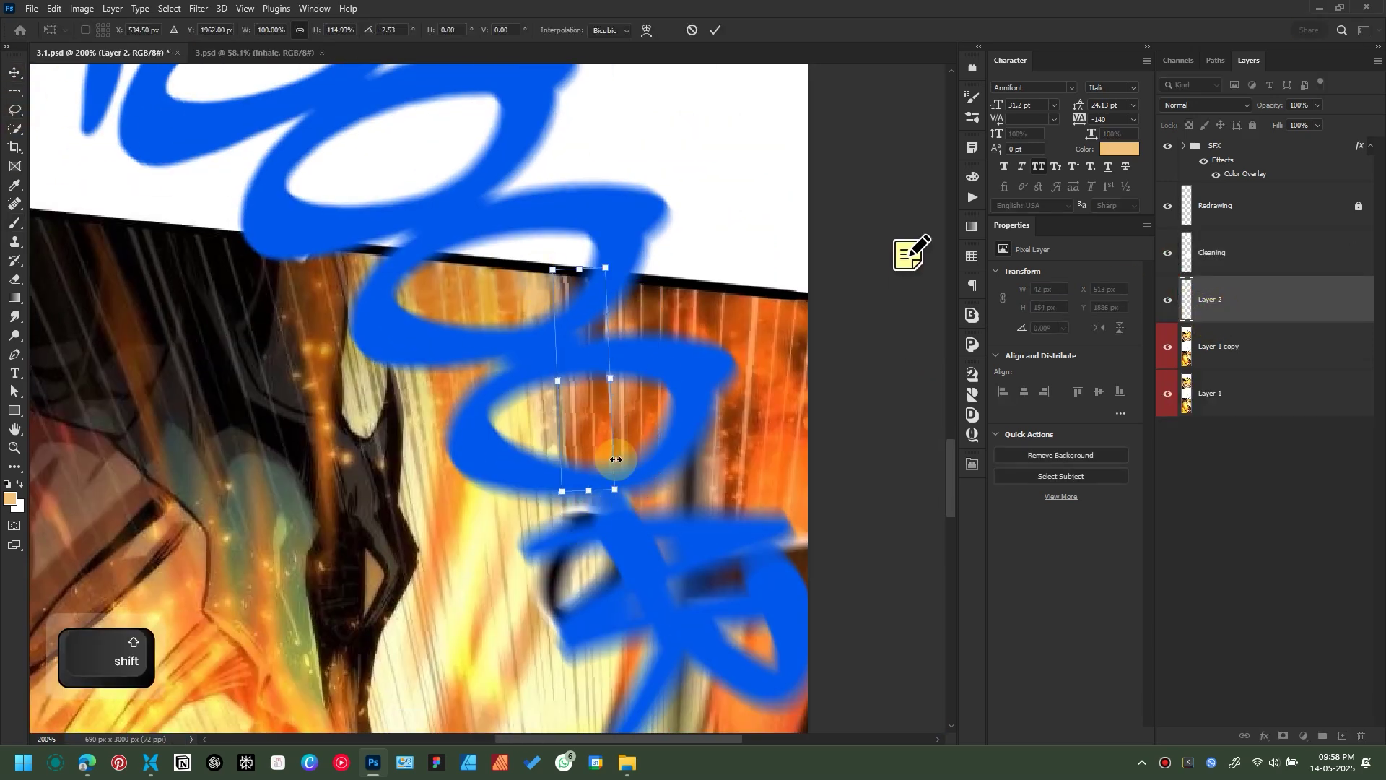
left_click(717, 31)
Step: Set the Eraser to a 30 px Soft Round tip for Layer 2's patch and undo the last change
key("e")
key("bracketleft")
left_click(104, 30)
left_click(74, 216)
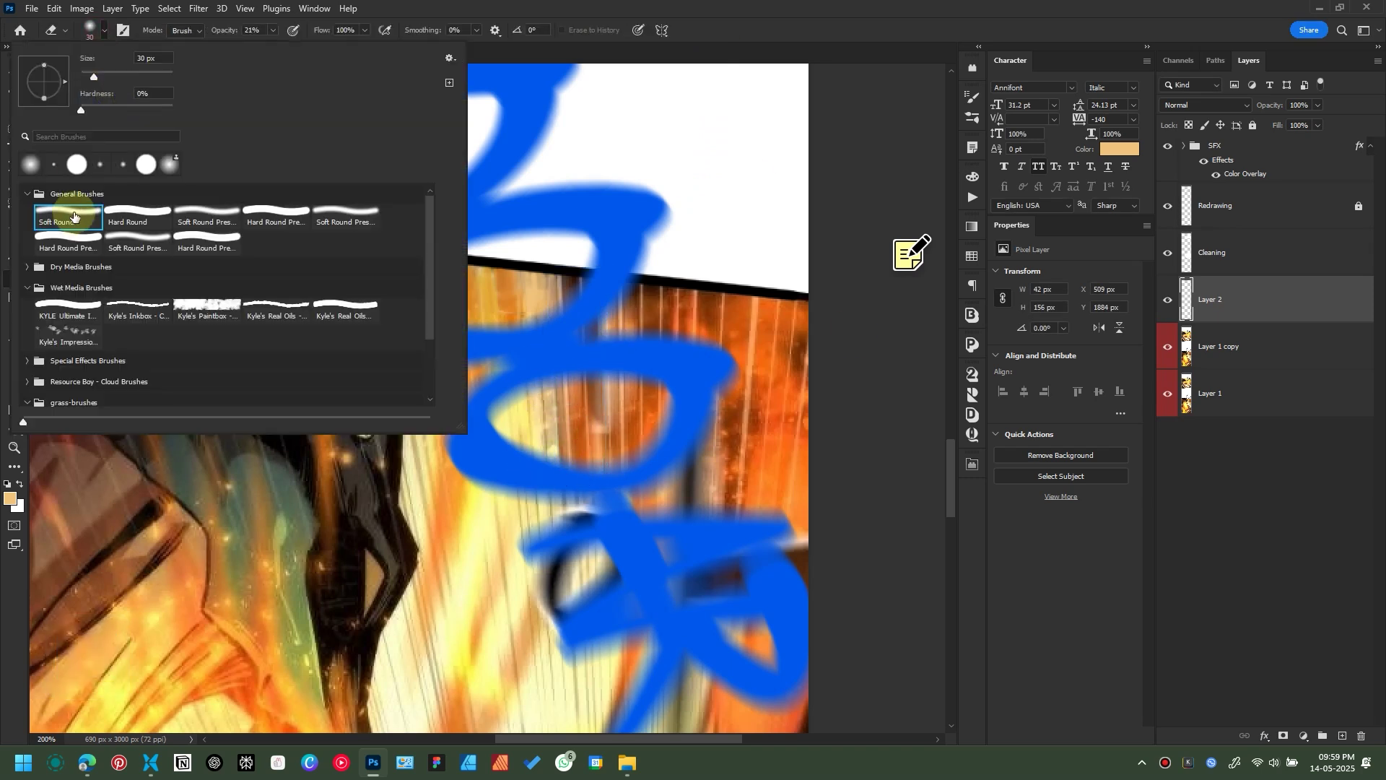
key("ctrl+z")
Step: Lasso the dark curved remnant around the final R's stem on Layer 1 copy, fill it with Content-Aware and deselect
key("space")
left_click_drag(554, 353, 563, 225)
left_click(1215, 350)
key("l")
mouse_move(593, 369)
left_mouse_down()
mouse_move(559, 399)
mouse_move(588, 370)
left_mouse_up()
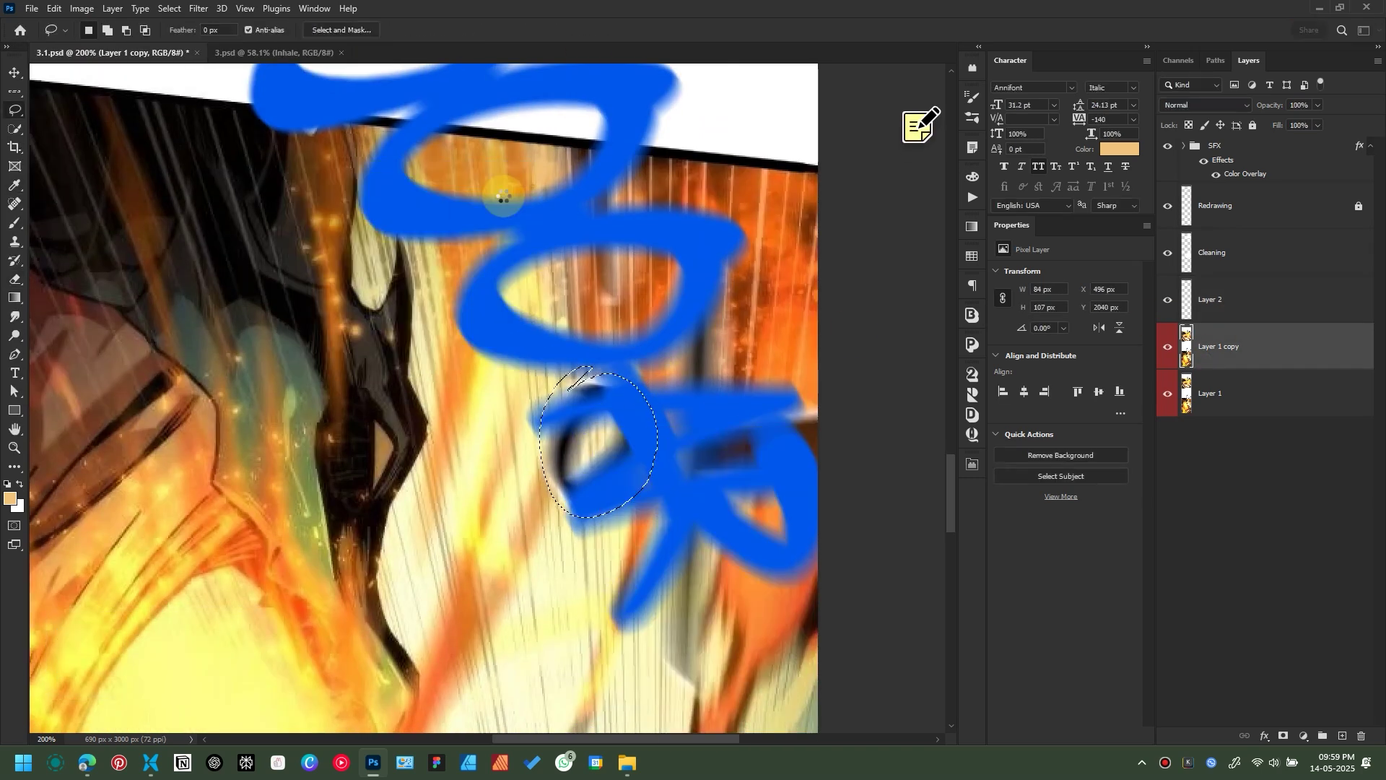
key("shift+BackSpace")
left_click(495, 207)
key("ctrl+d")
scroll(691, 439, "down", 5)
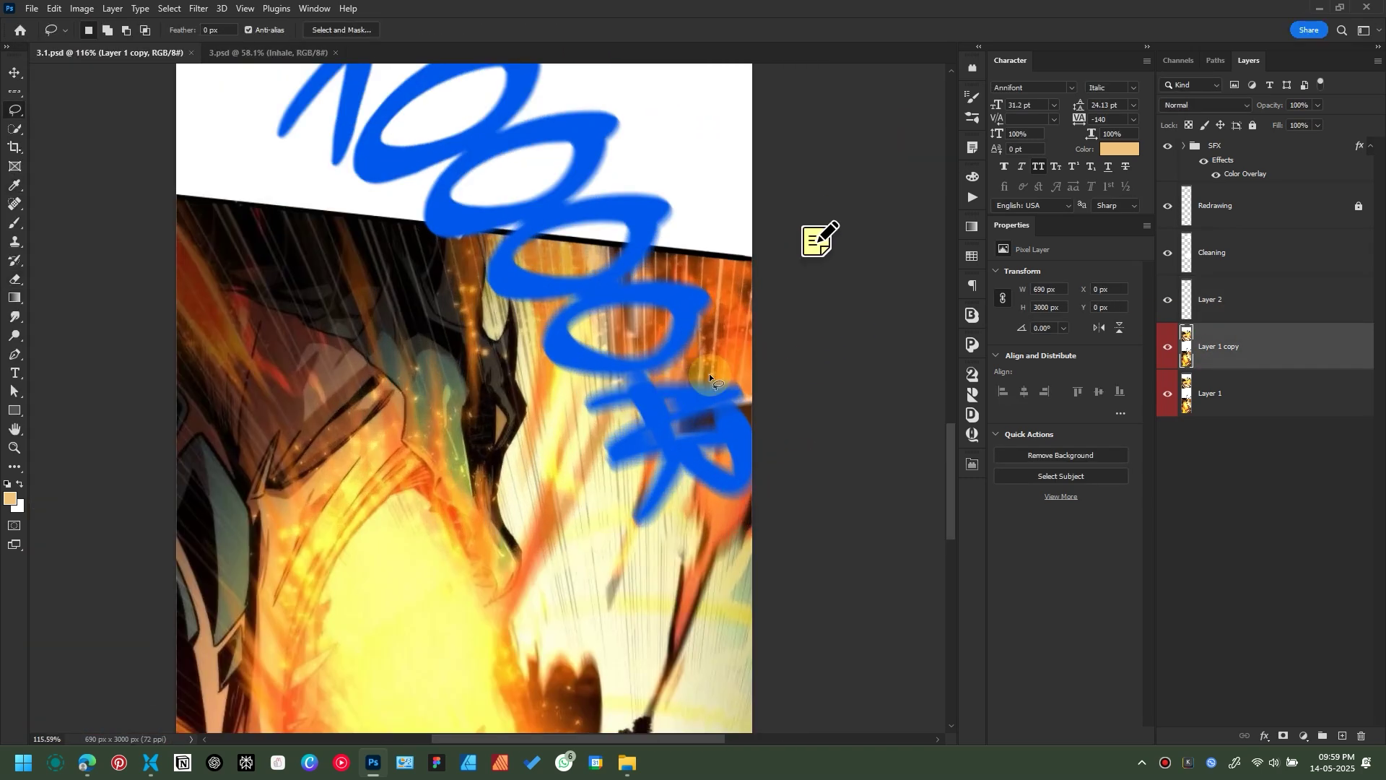
Step: Delete the Color Overlay effect from the SFX group and save the file
key("v")
left_click_drag(1222, 160, 1361, 735)
scroll(633, 409, "down", 1)
key("ctrl+s")
Step: Compare the finished page with the original by isolating Layer 1, restore all layers, and save with the whole page in view
scroll(633, 347, "up", 1)
left_click(1168, 369, "alt")
left_click(1168, 372, "alt")
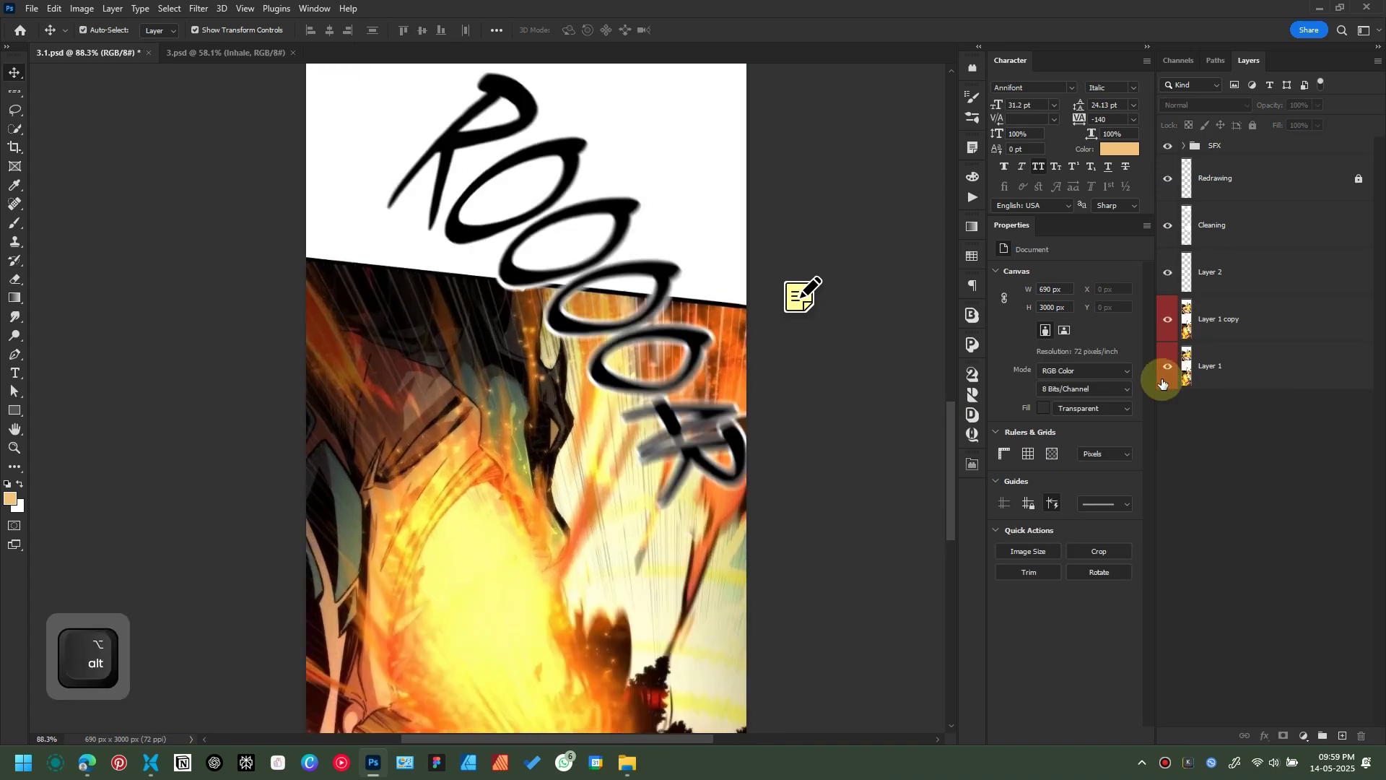
key("ctrl+0")
key("ctrl+s")
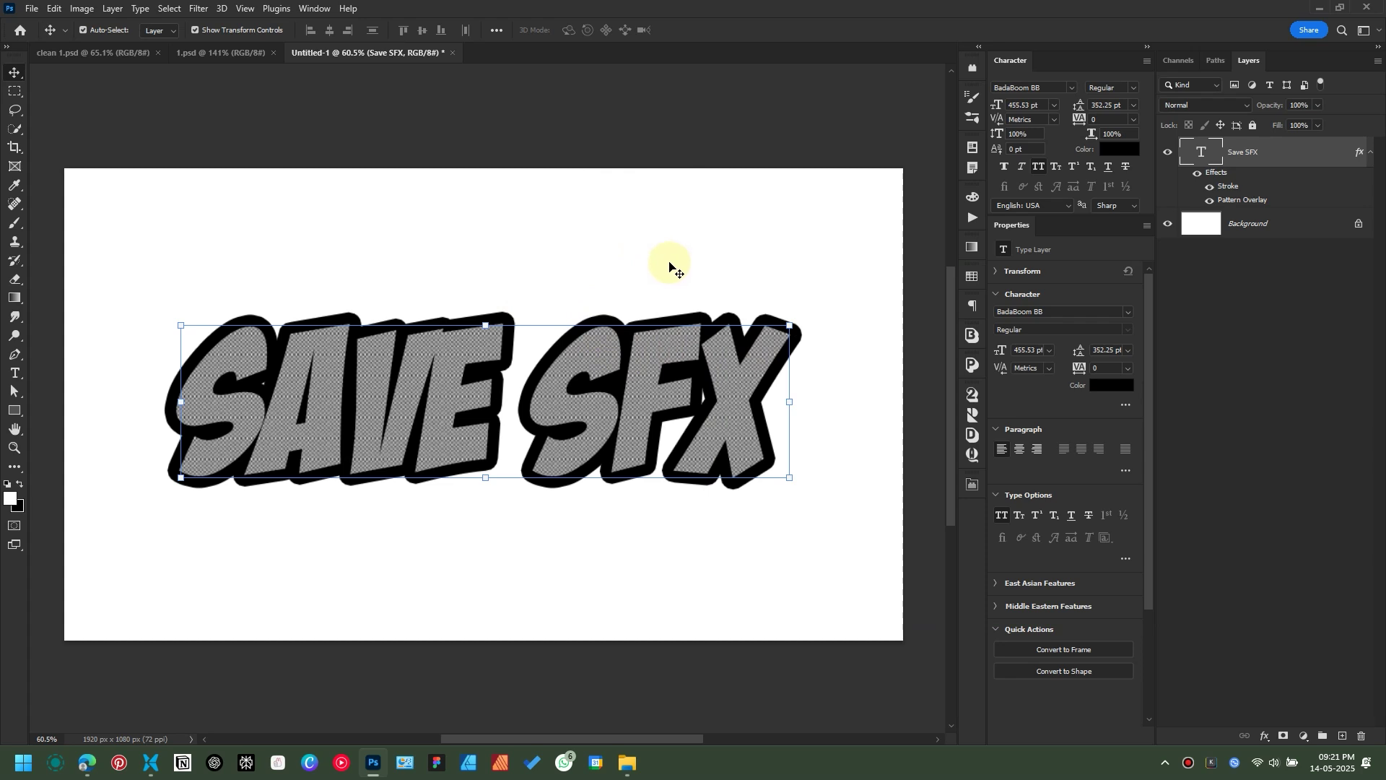
Step: Show the Styles presets and create a new style group named SFX
left_click(315, 8)
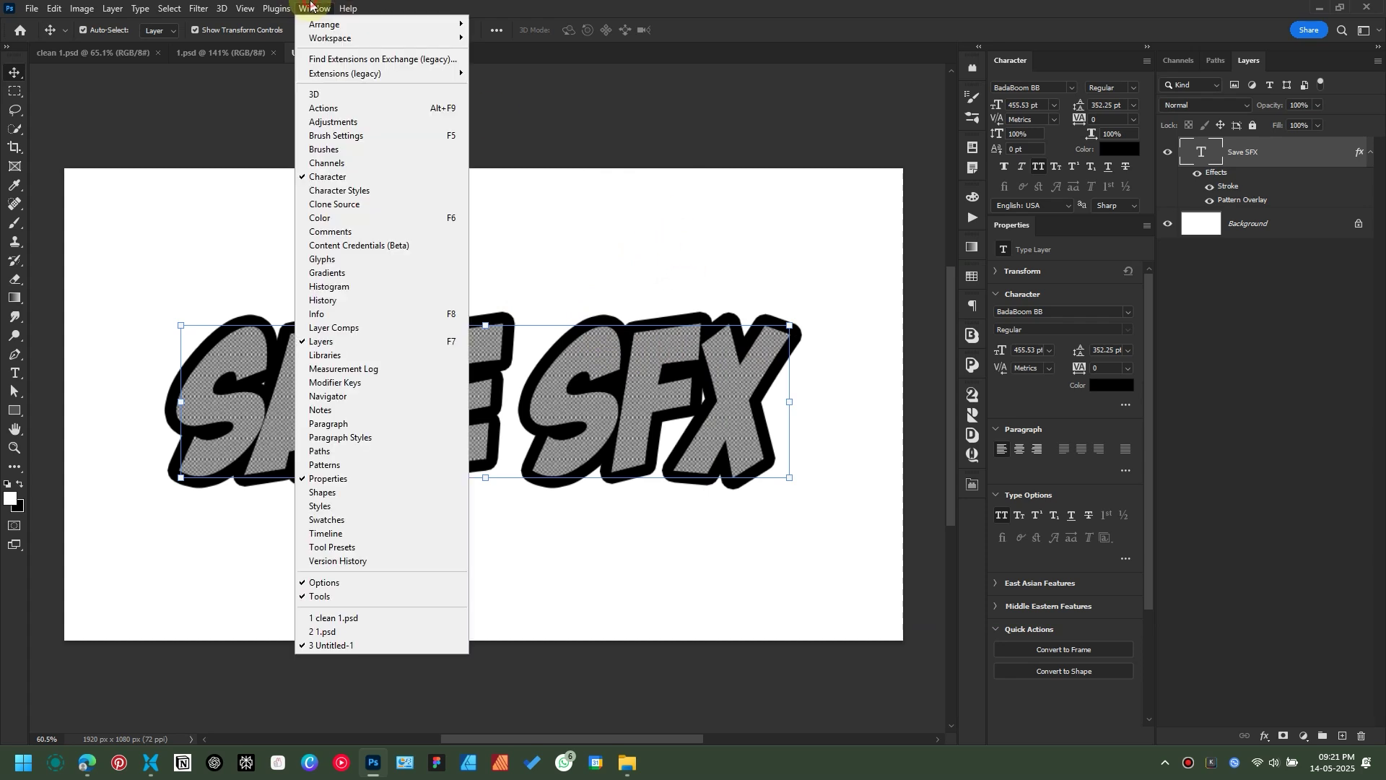
left_click(326, 509)
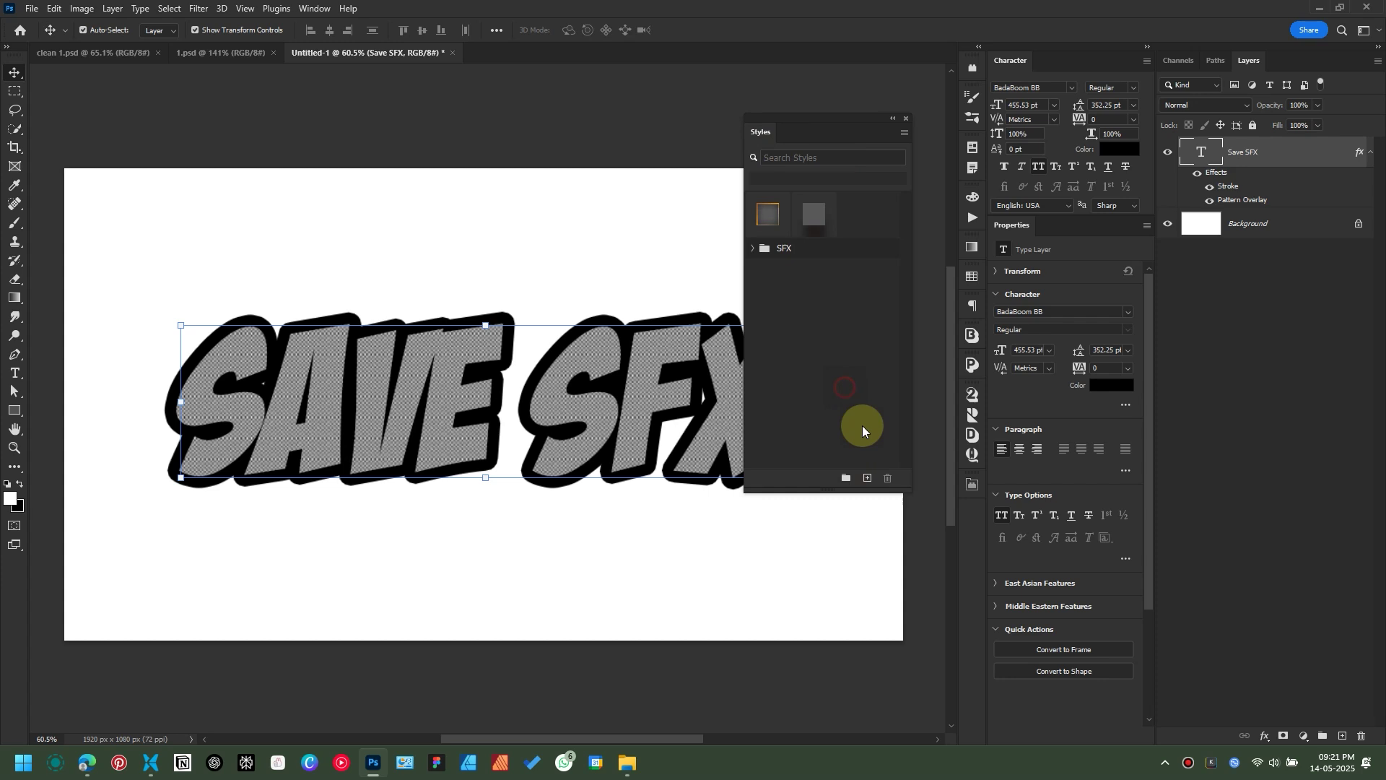
left_click(846, 479)
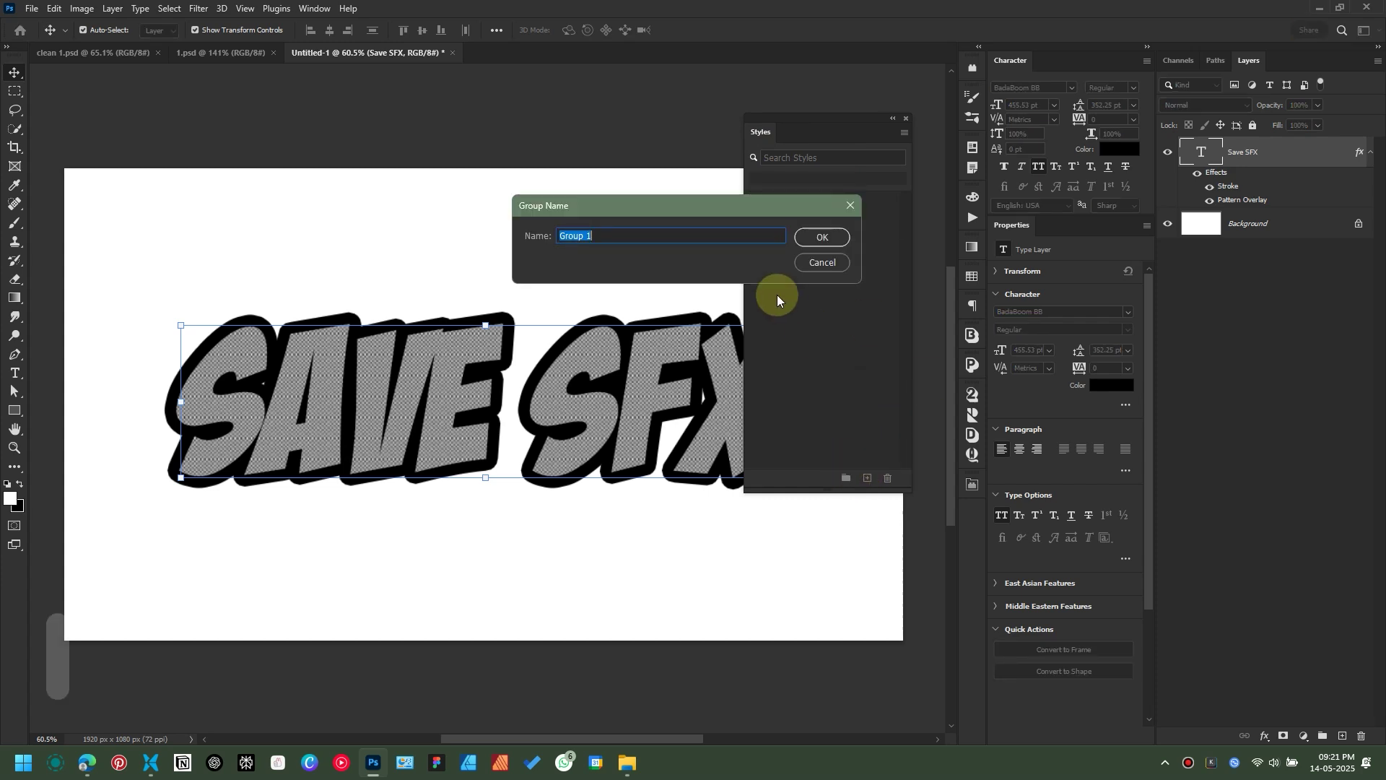
type("SFX")
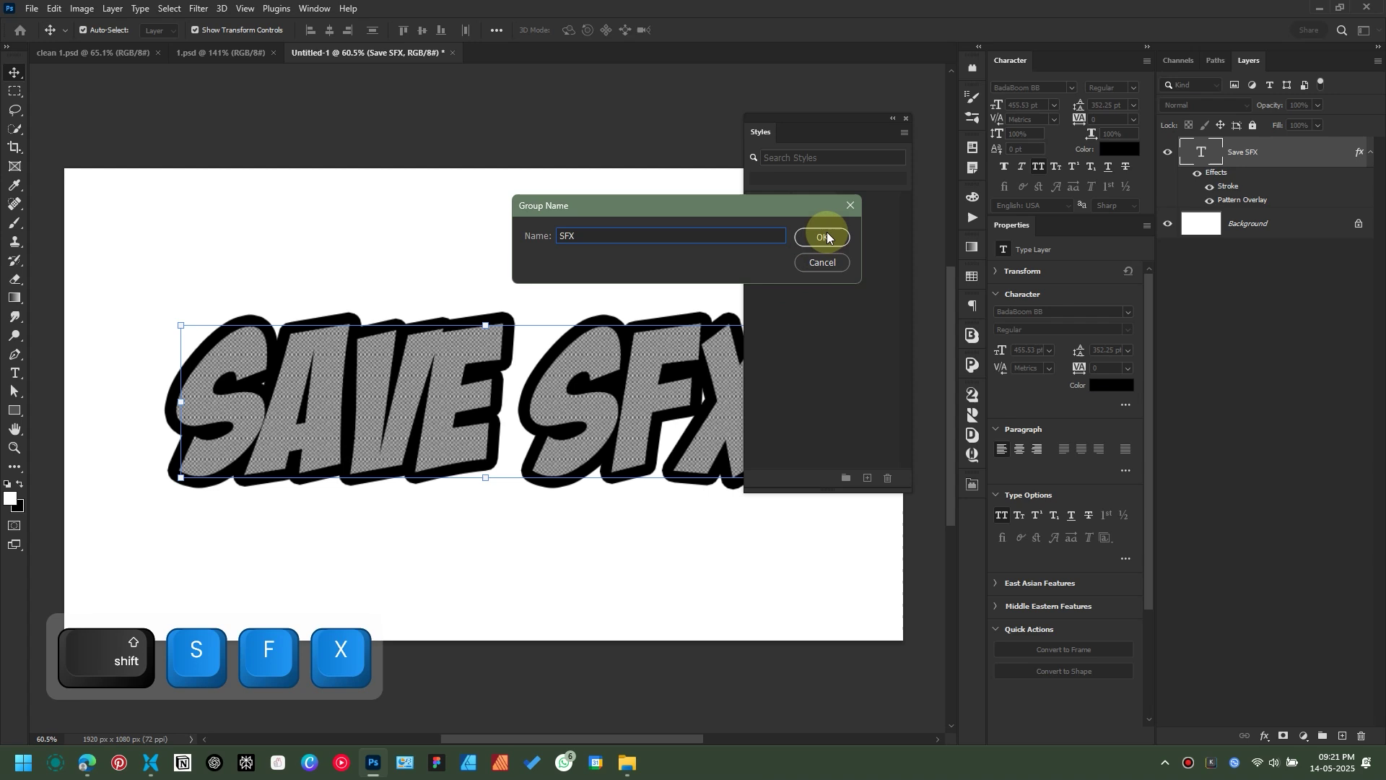
left_click(826, 236)
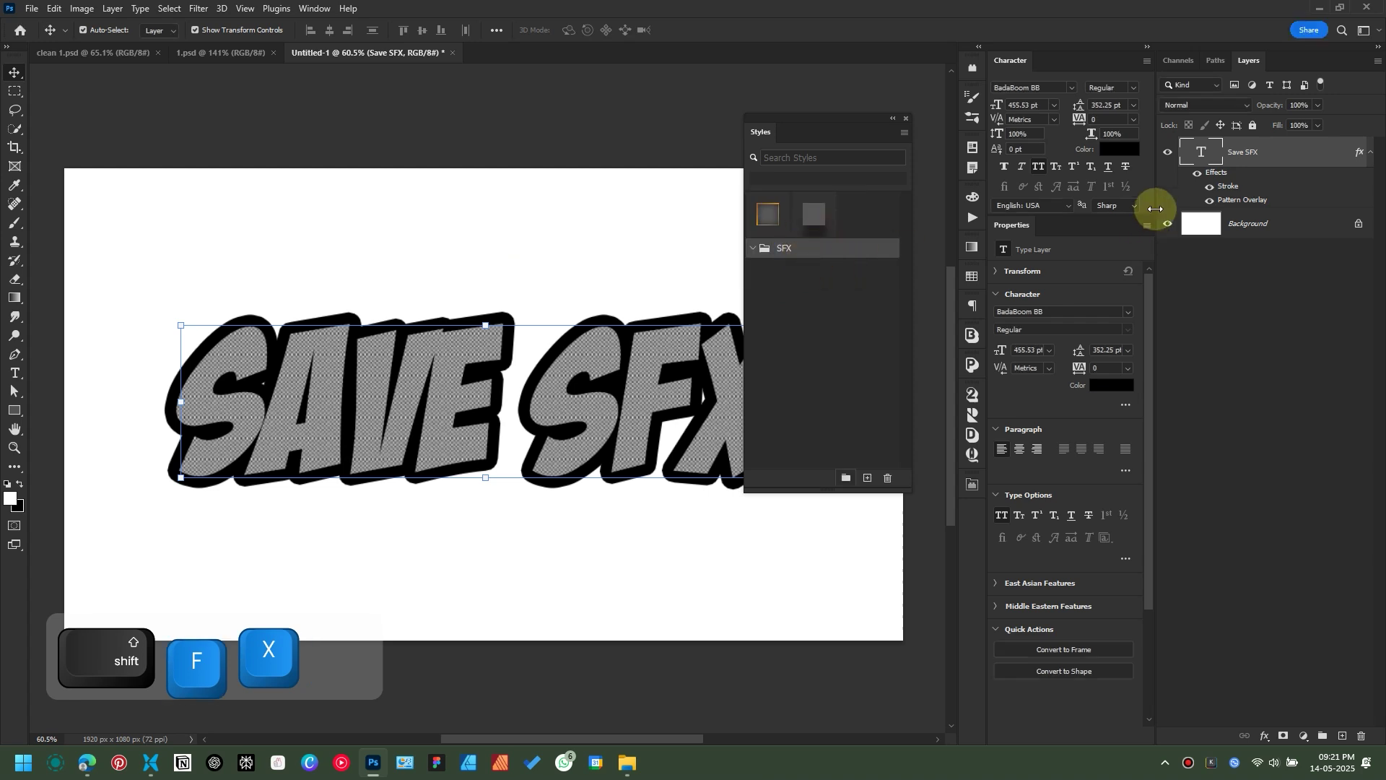
Step: Save the Save SFX layer's Stroke and Pattern Overlay effects as a new style named SFX 1 in the SFX group
left_click_drag(1217, 173, 792, 255)
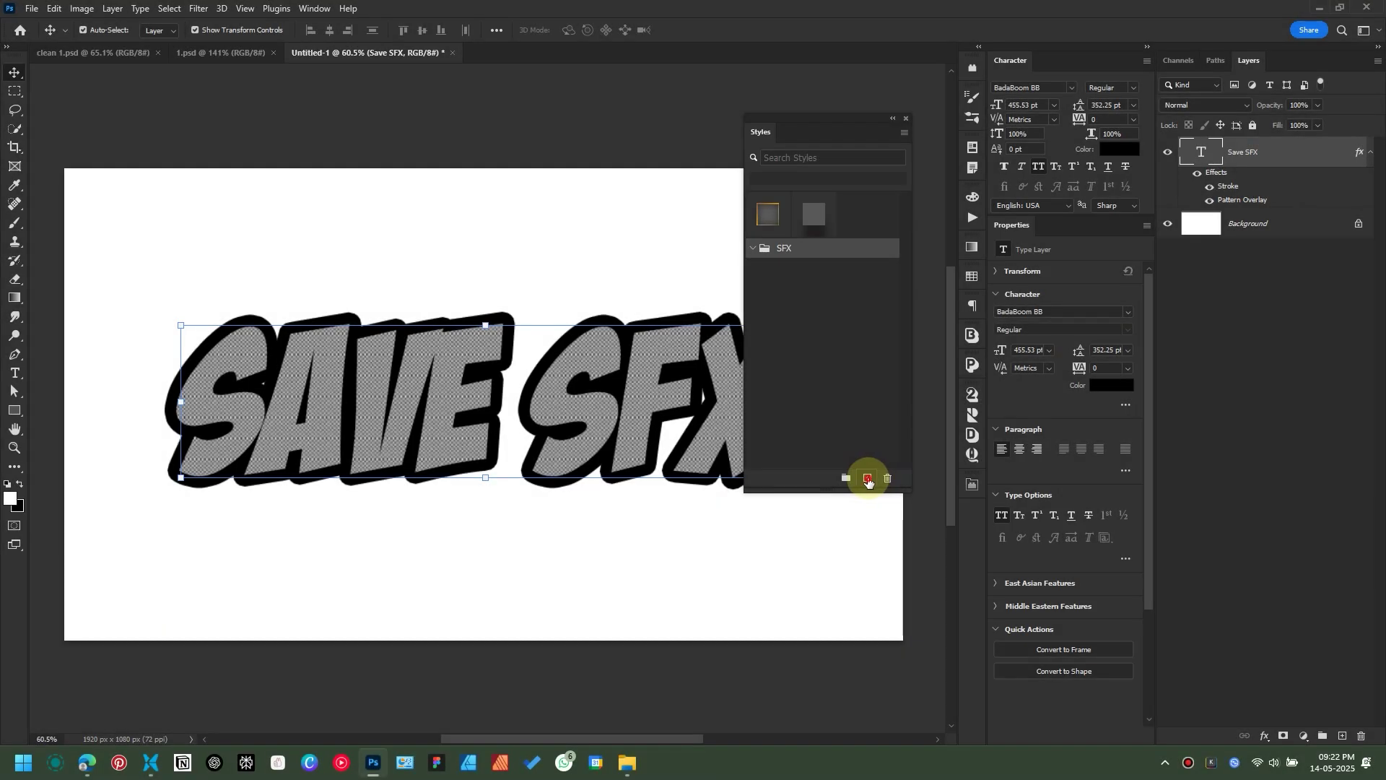
left_click(867, 478)
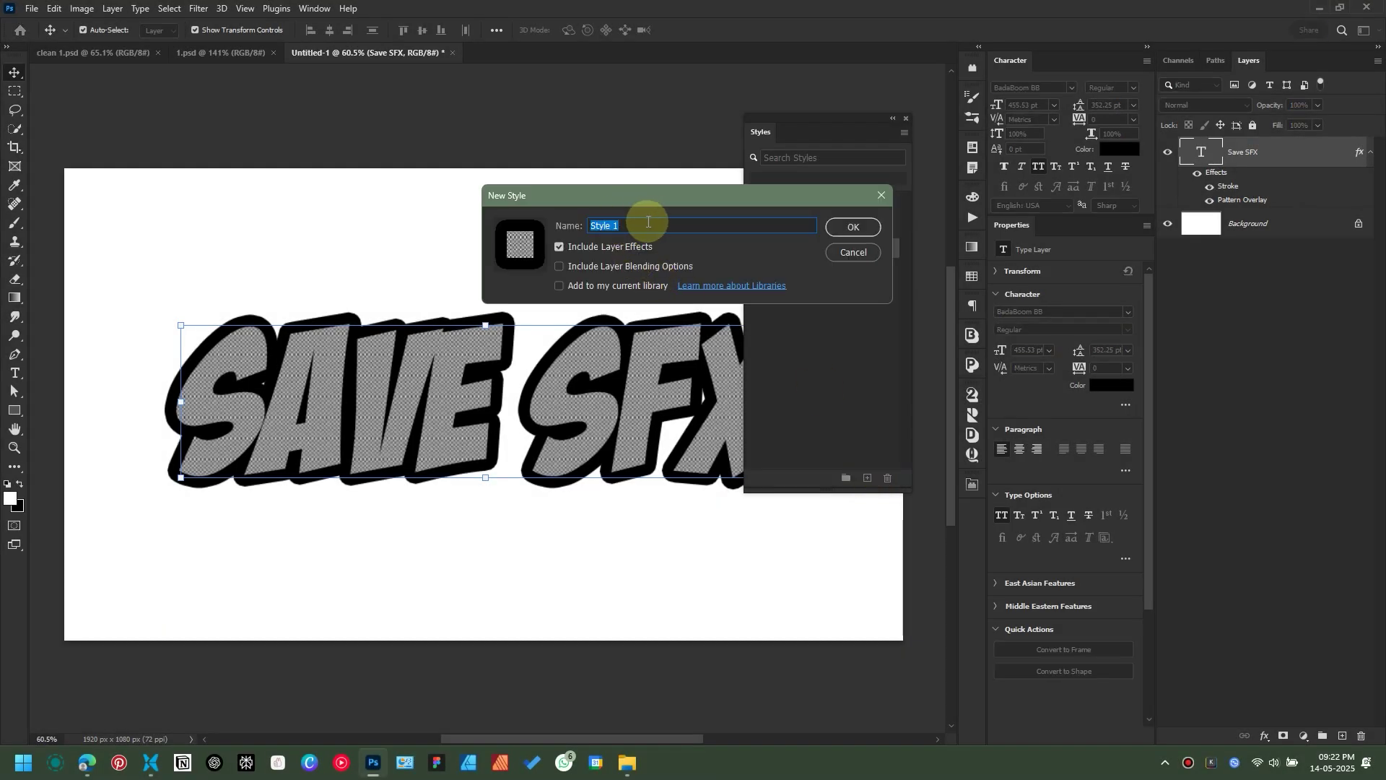
type("SFX 1")
left_click(852, 226)
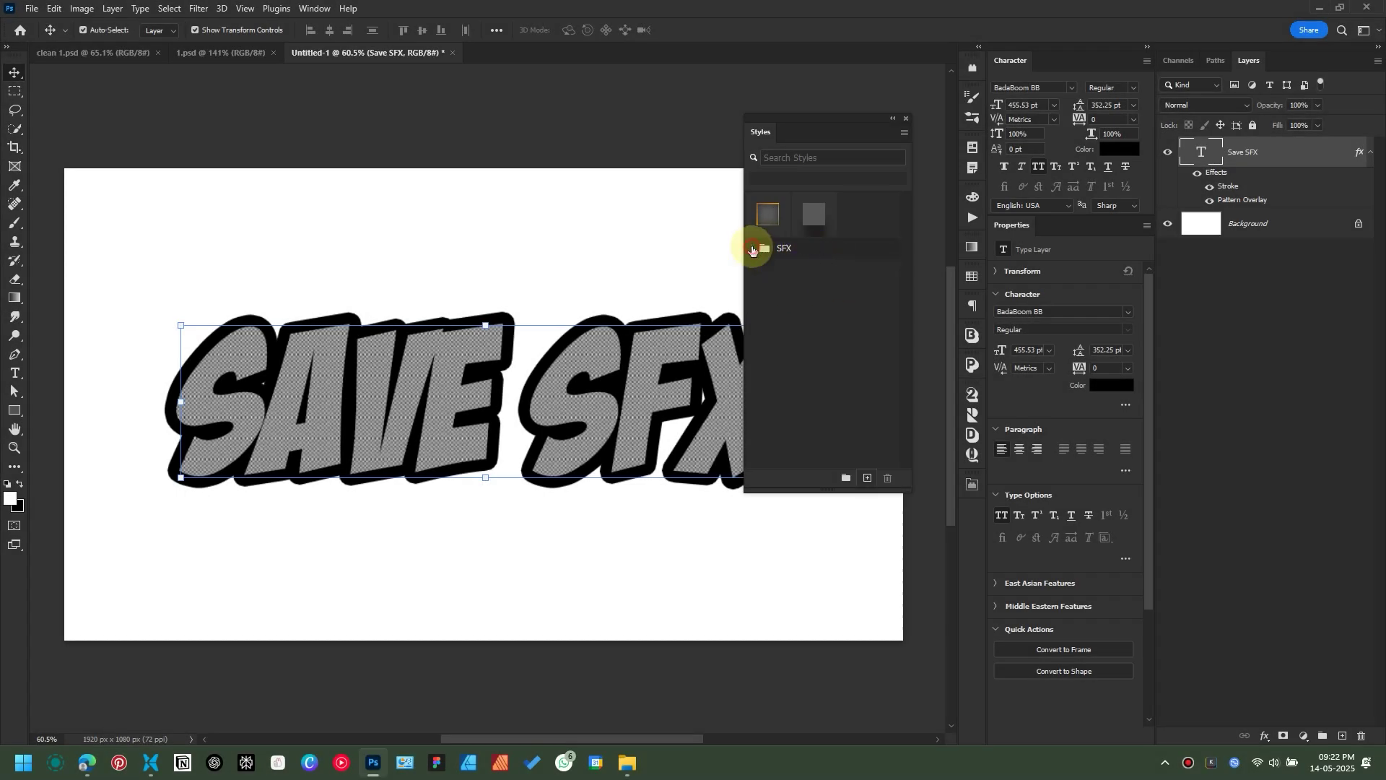
Step: Delete the Save SFX text layer and add "Hellow World" text in its place, enlarged to about 233 pt
key("BackSpace")
left_click(15, 373)
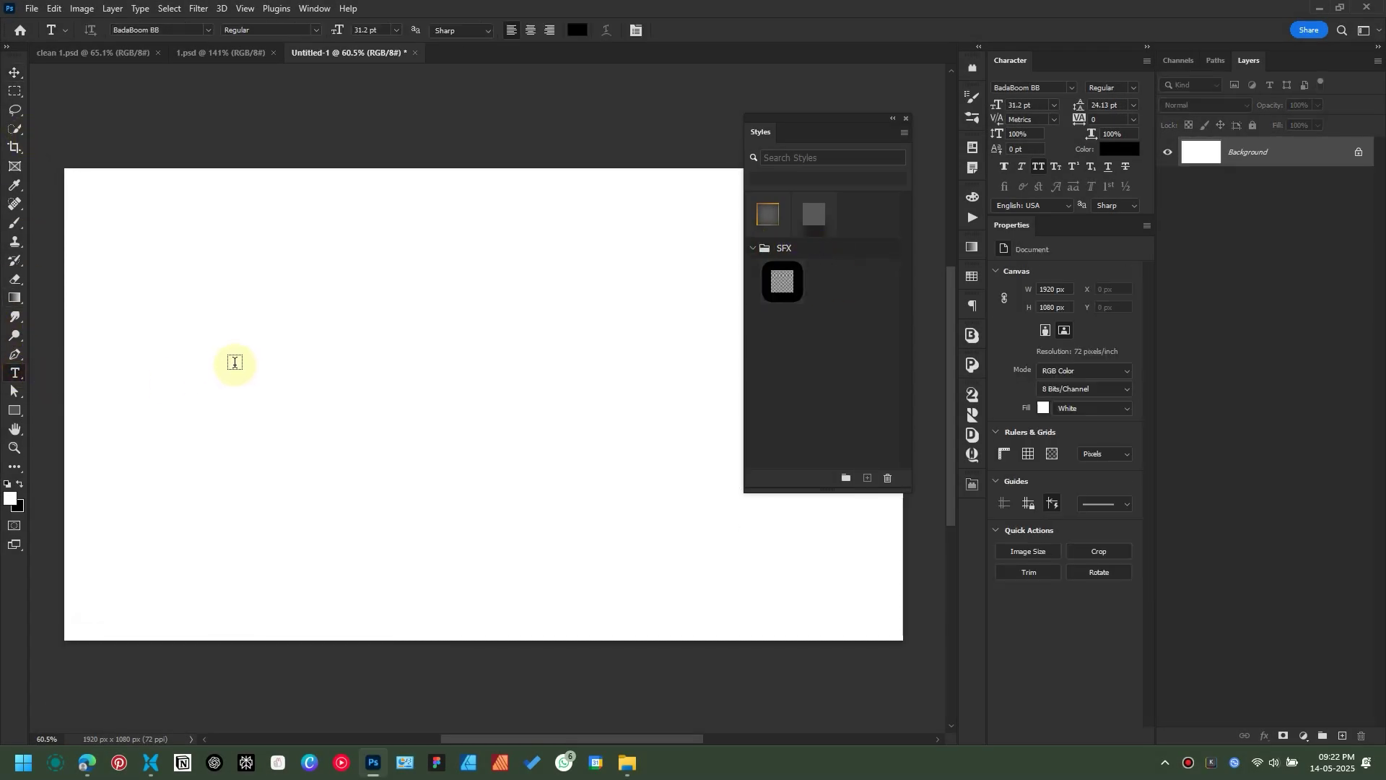
type("Hellow World")
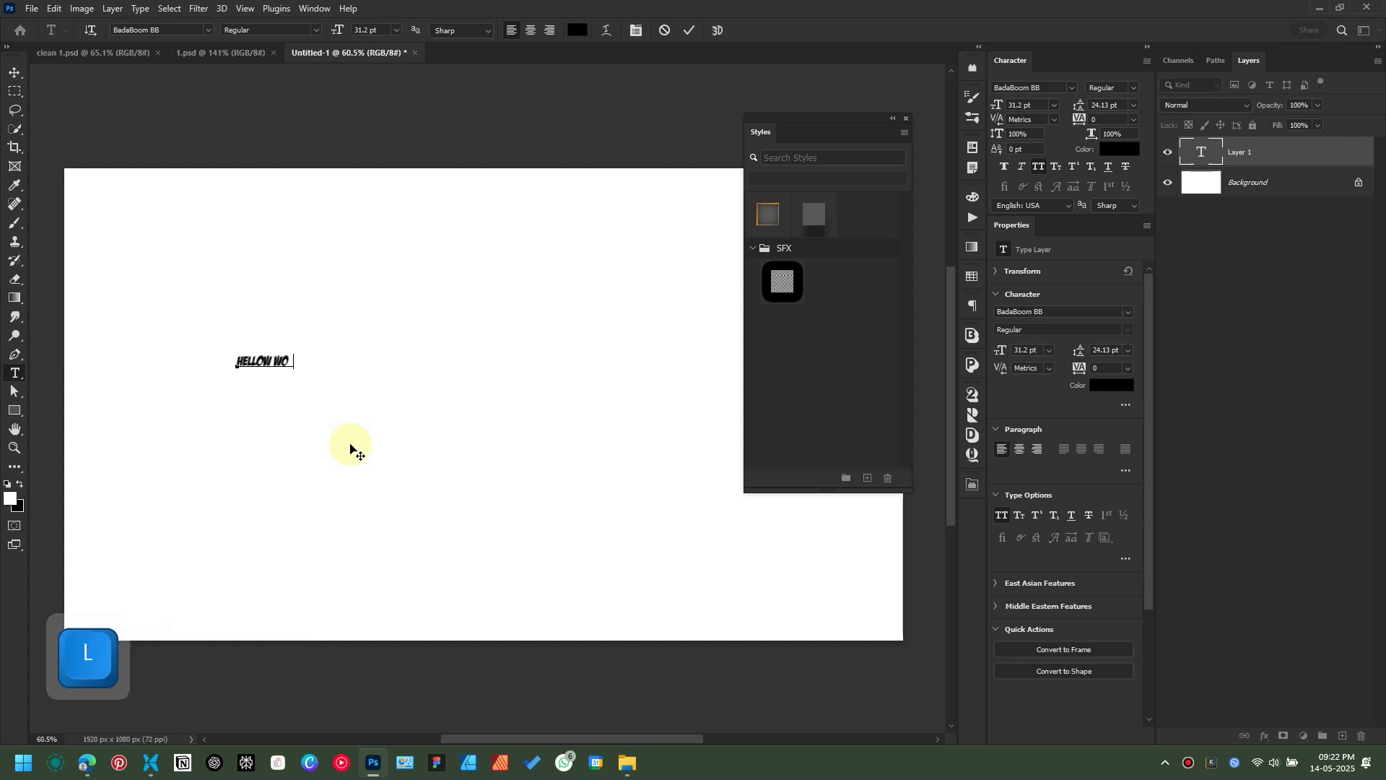
type("v")
left_click_drag(305, 368, 730, 550)
left_click(666, 283)
left_click_drag(531, 423, 523, 415)
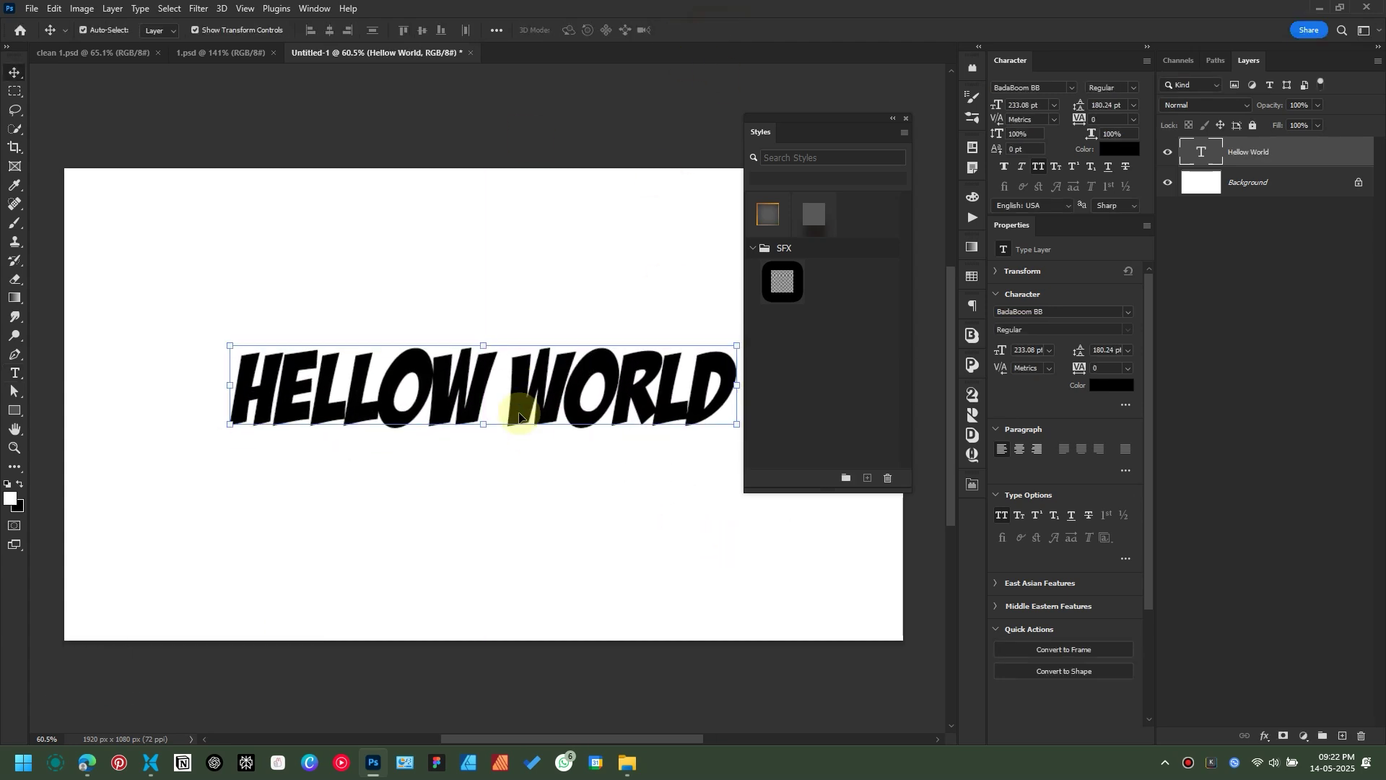
Step: Apply the saved style from the SFX group to the Hellow World text and deselect the layer
key("space")
left_click_drag(595, 238, 515, 236)
left_click(792, 279)
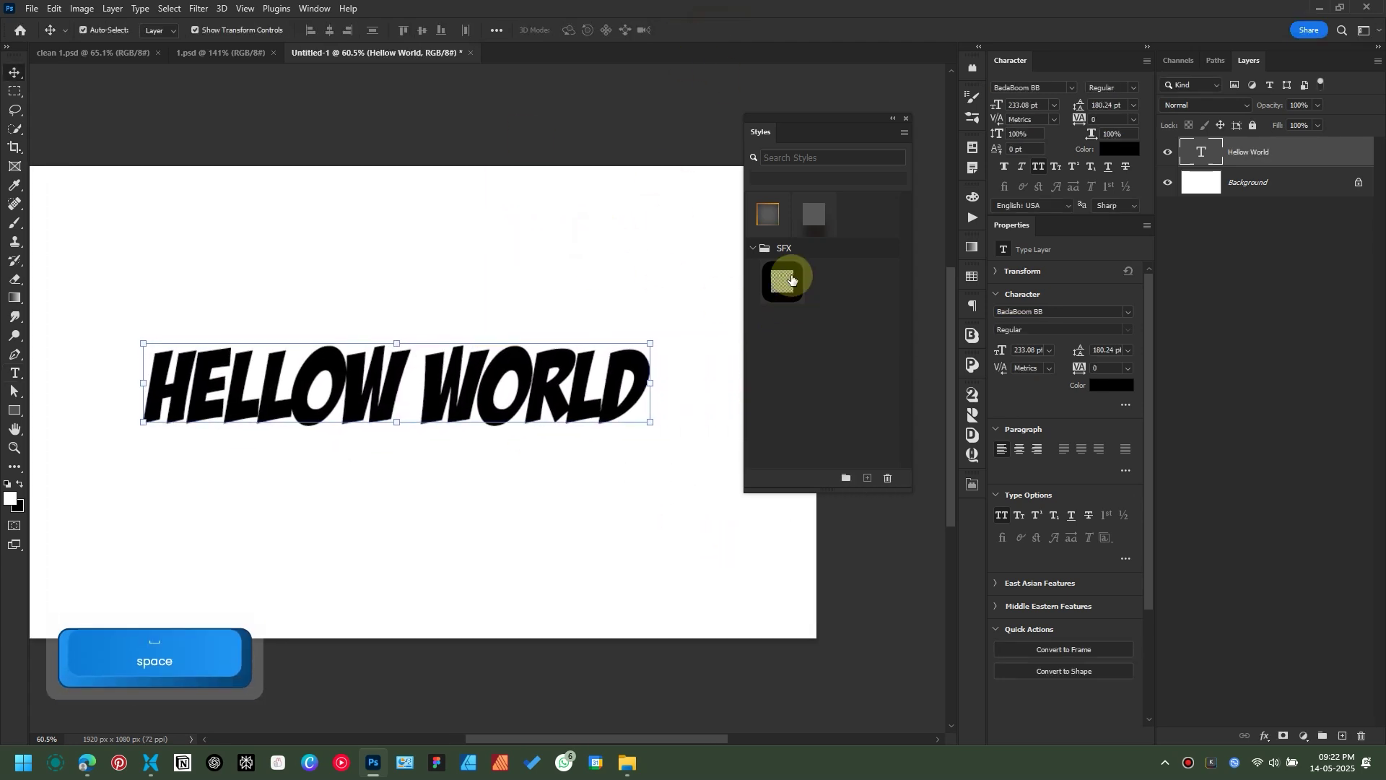
left_click(454, 257)
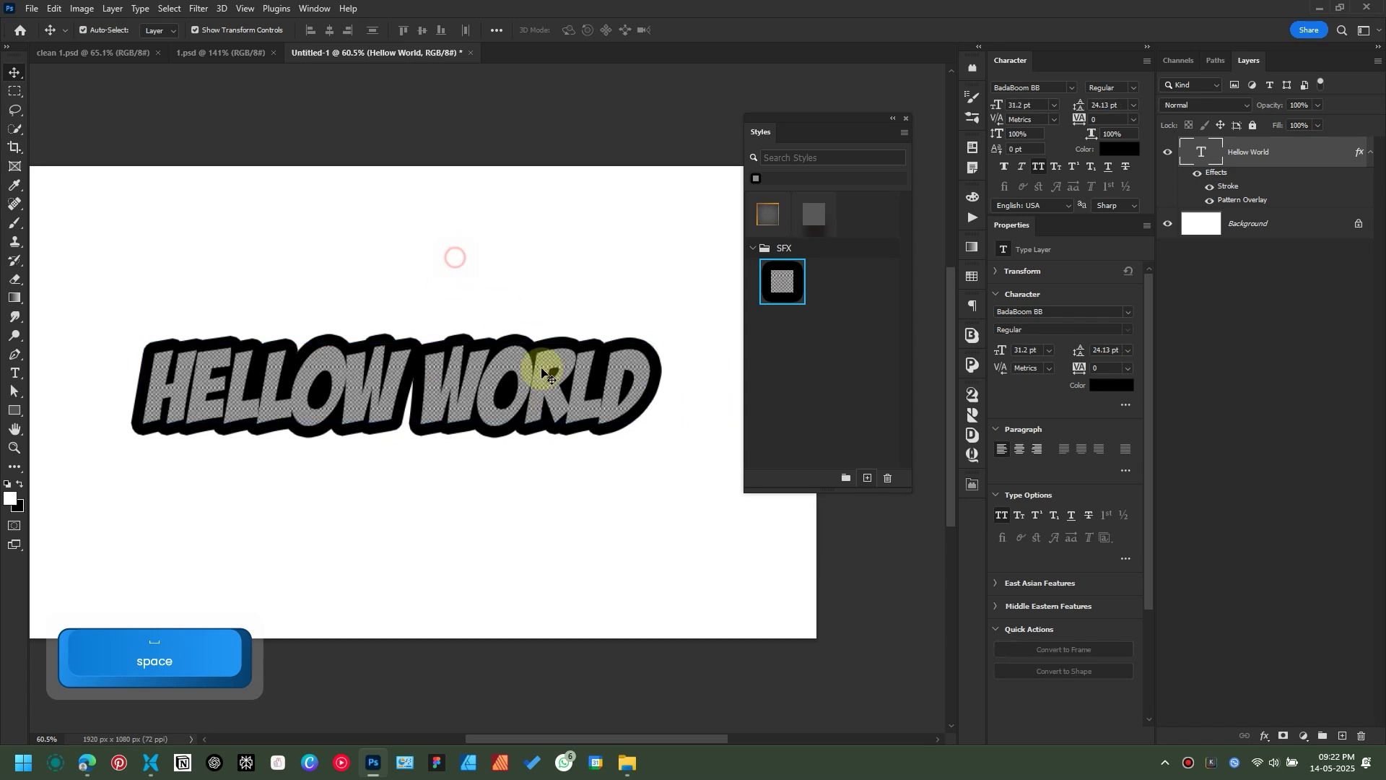
left_click(1352, 249)
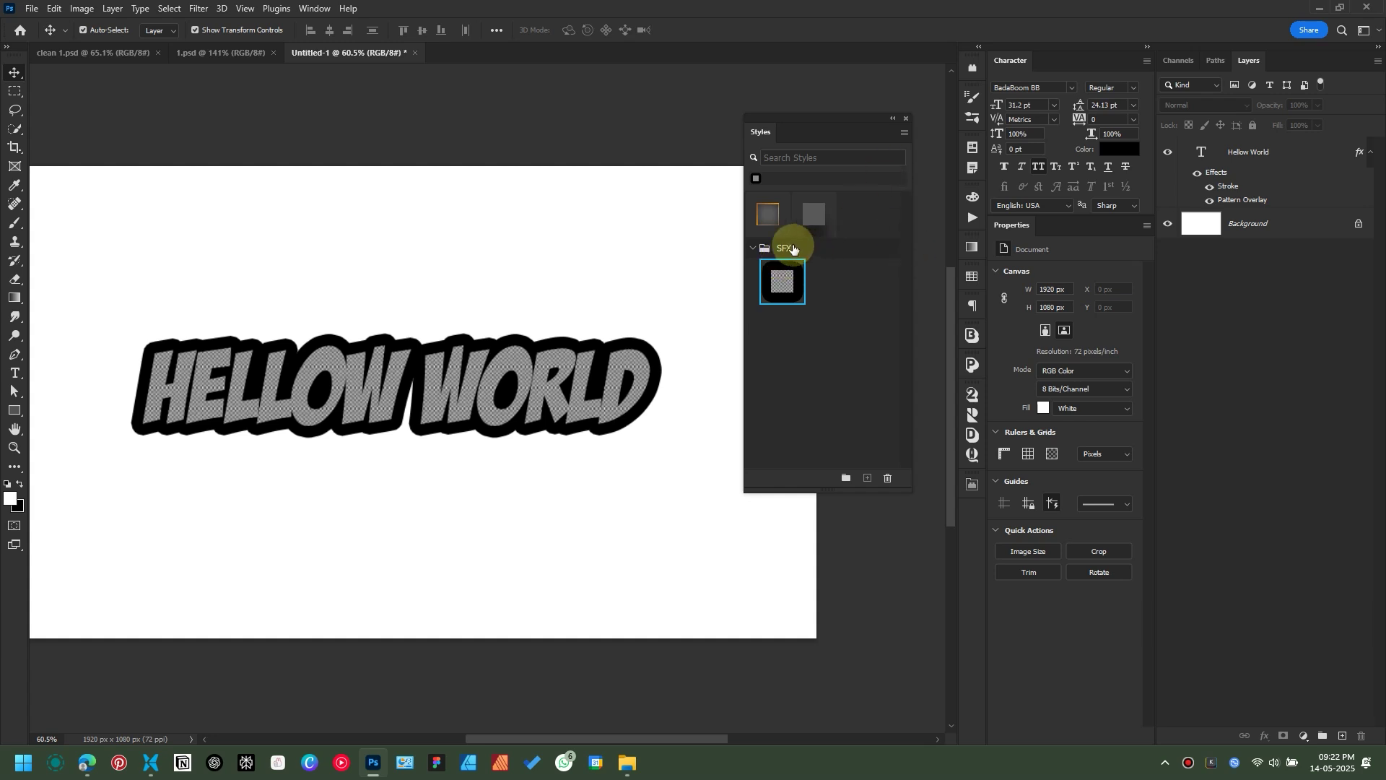
Step: Export the SFX style group to the Episode 6_SFX folder as a styles file named "SFX presets"
left_click(753, 247)
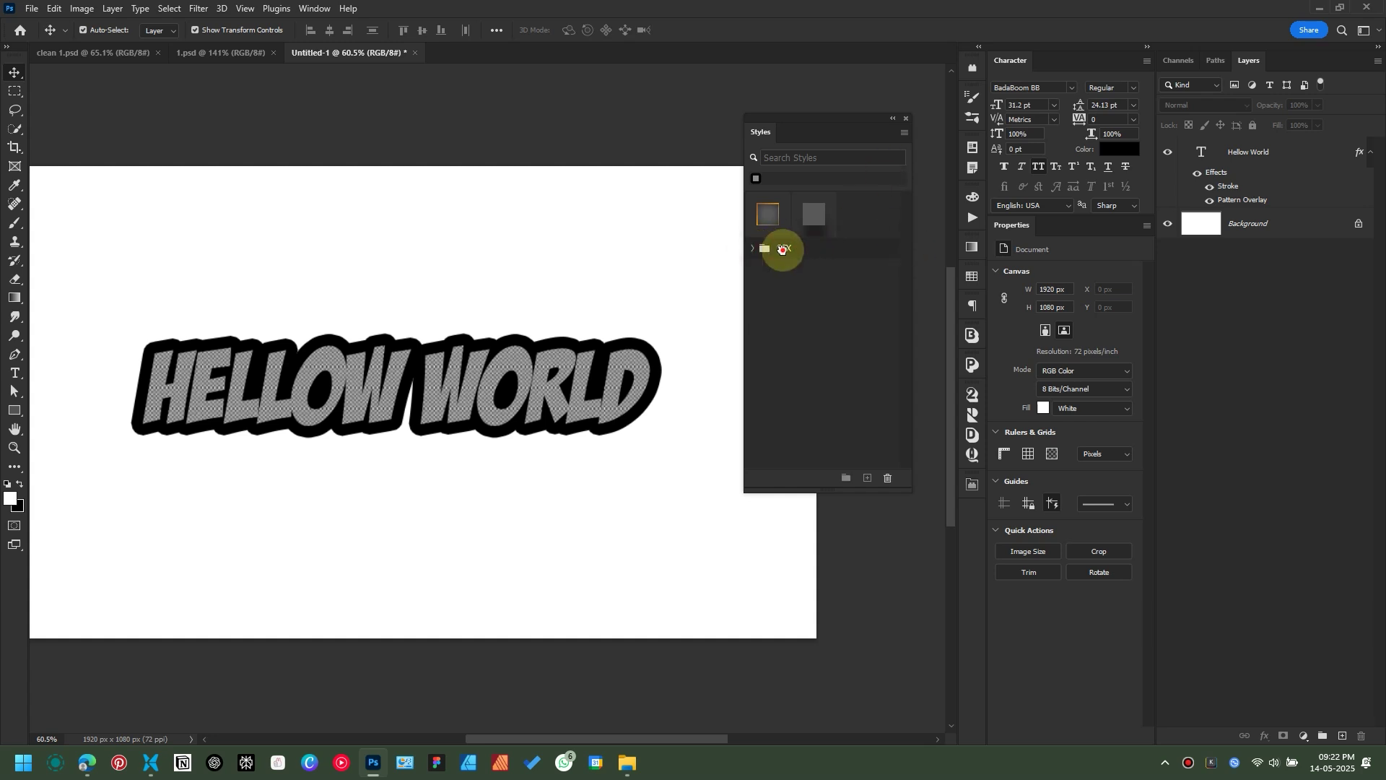
left_click(902, 134)
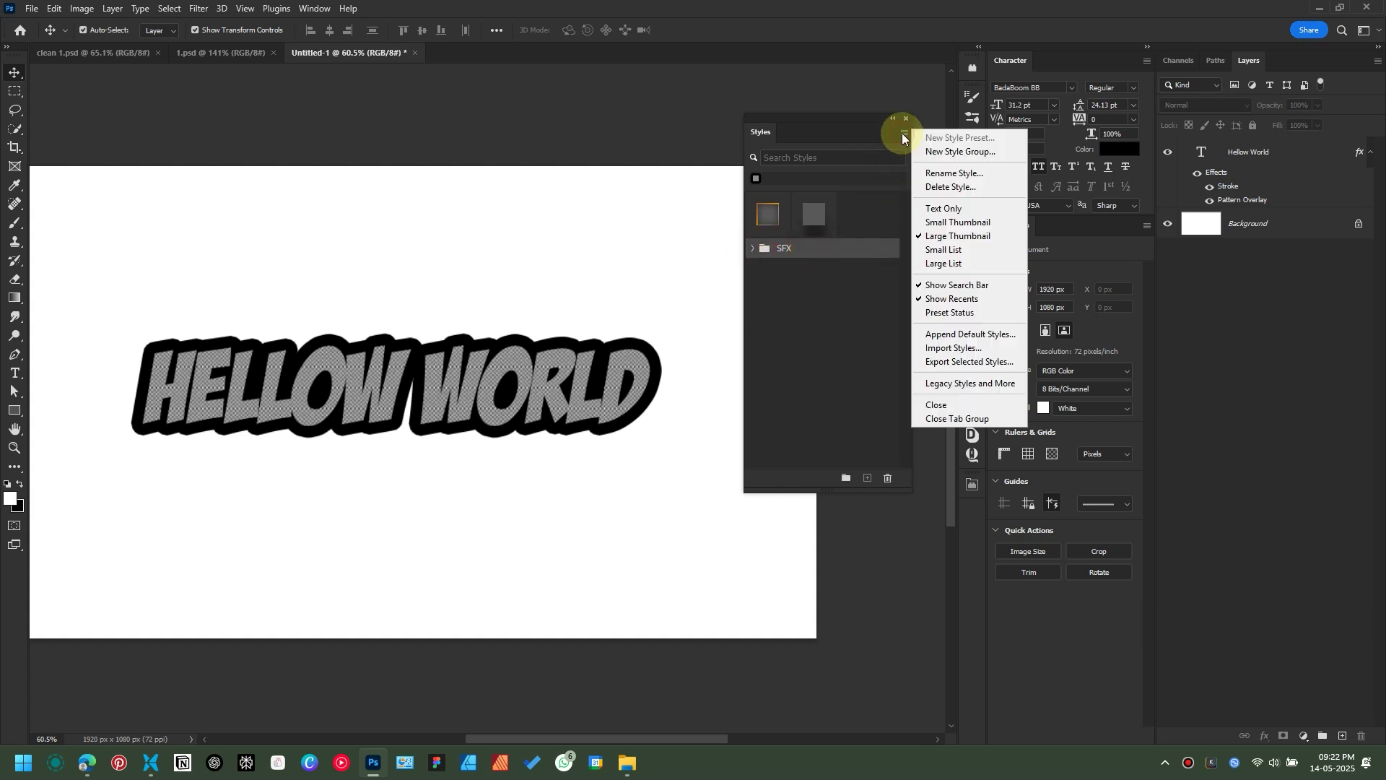
left_click(975, 365)
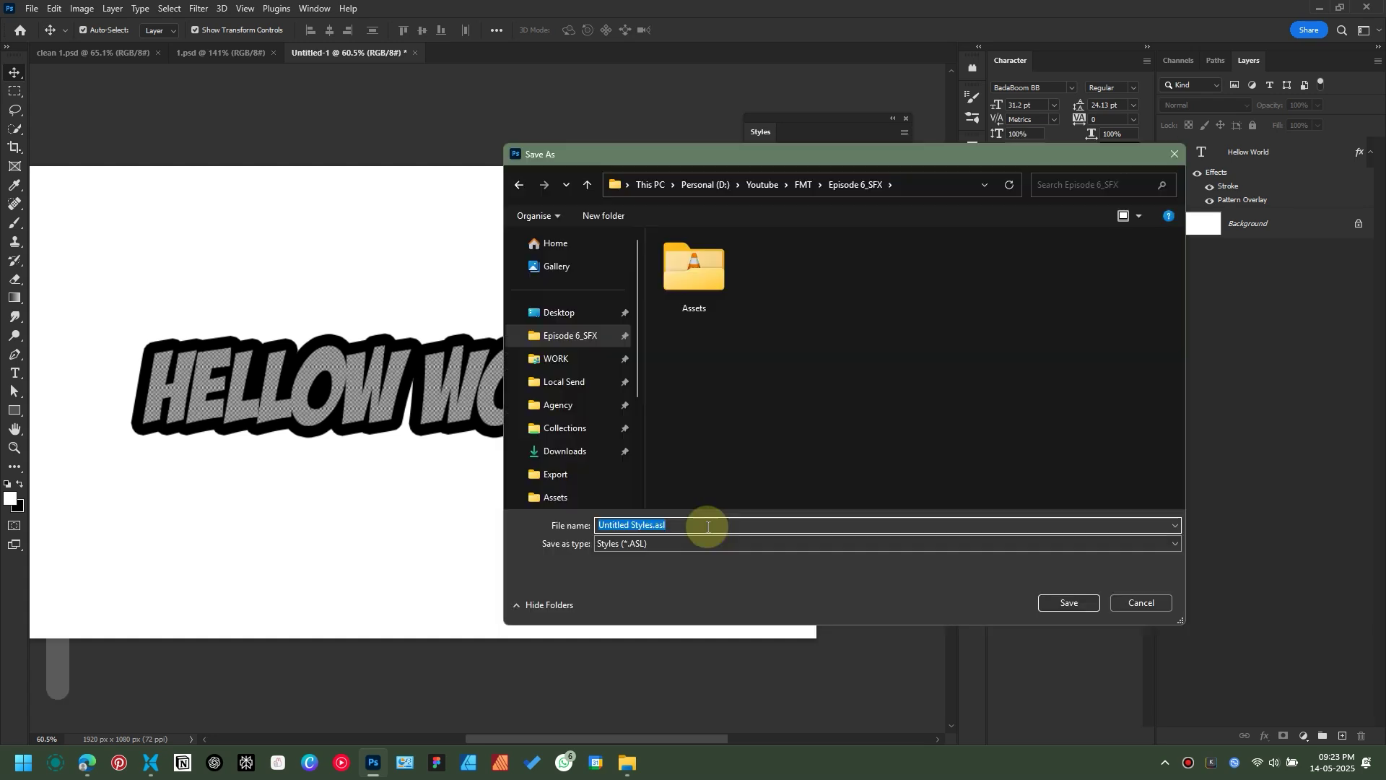
key("BackSpace")
type("SFX ")
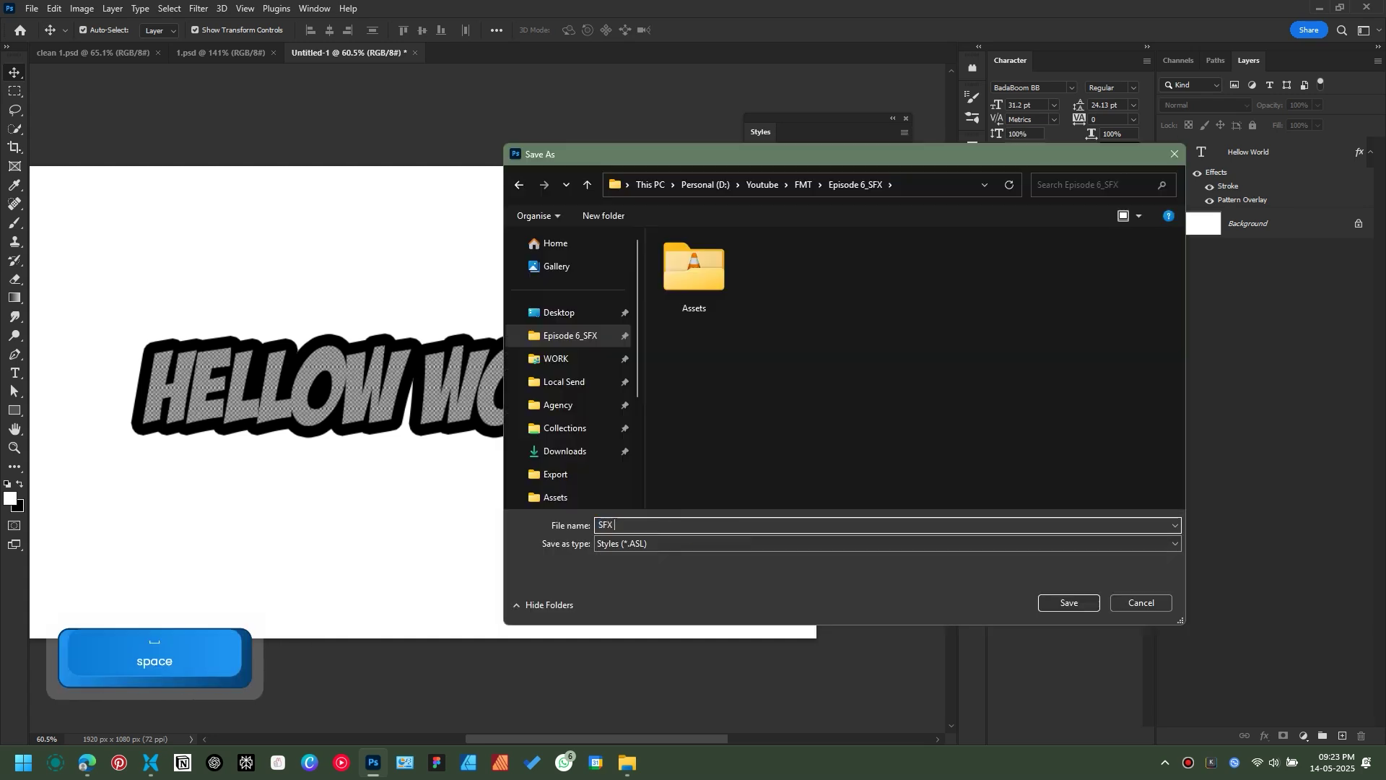
type("presets")
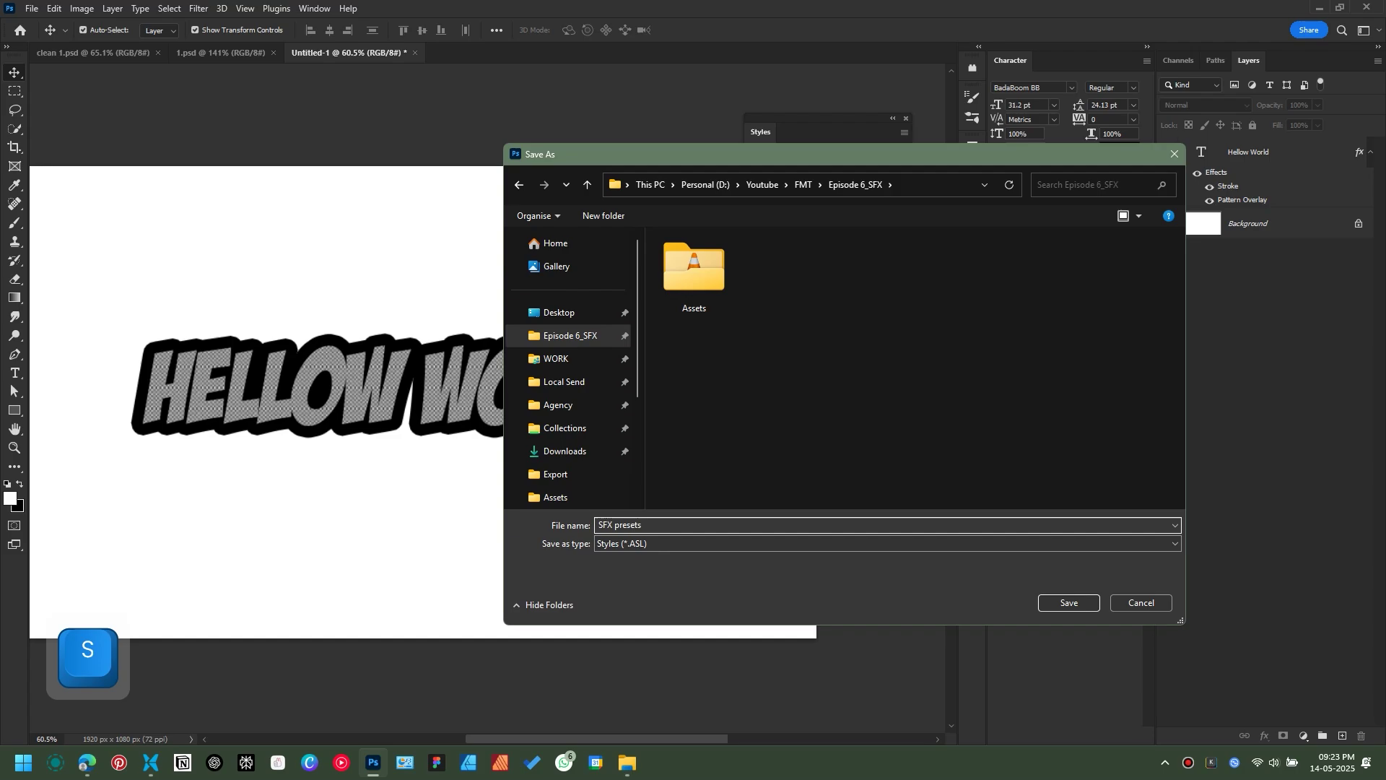
left_click(1063, 608)
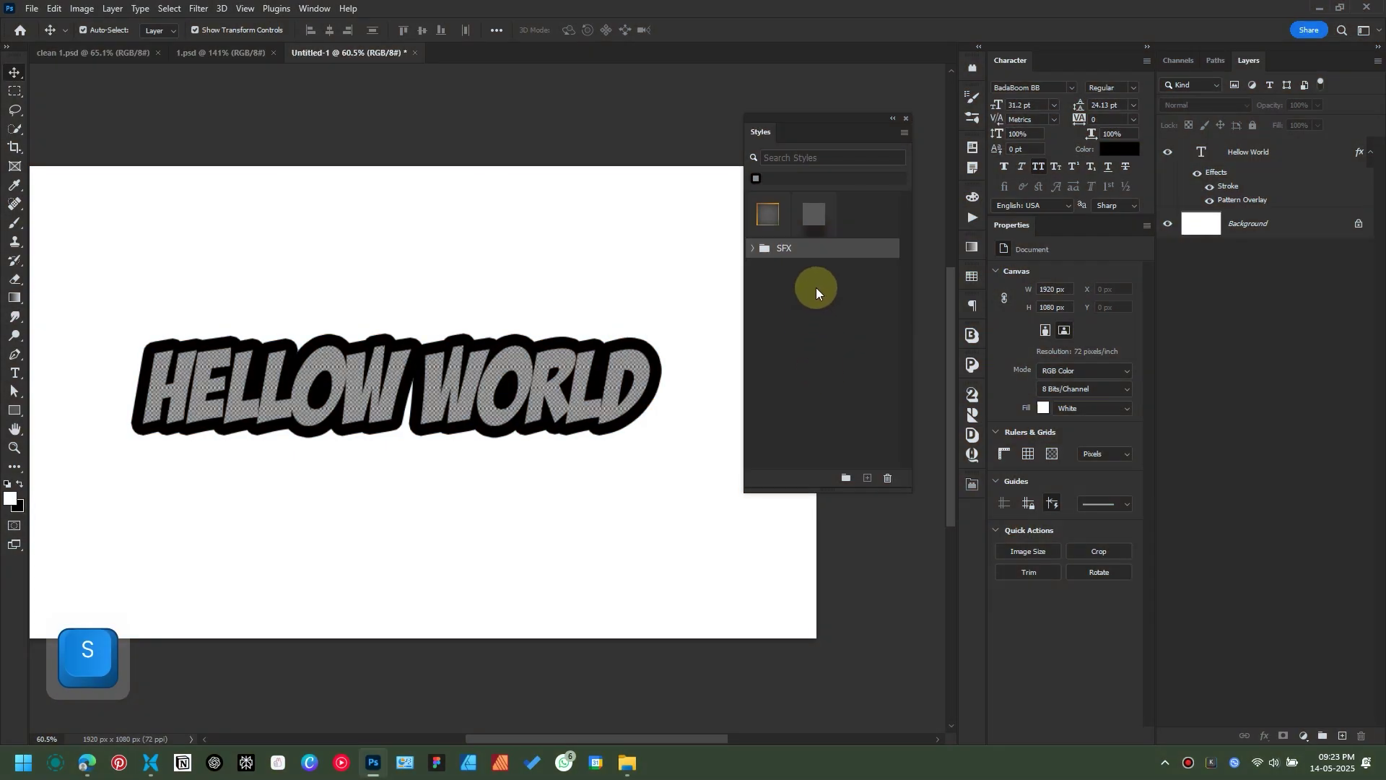
Step: Delete the SFX style group, import SFX presets.asl from the Episode 6_SFX folder and expand the imported group
left_click_drag(839, 250, 887, 479)
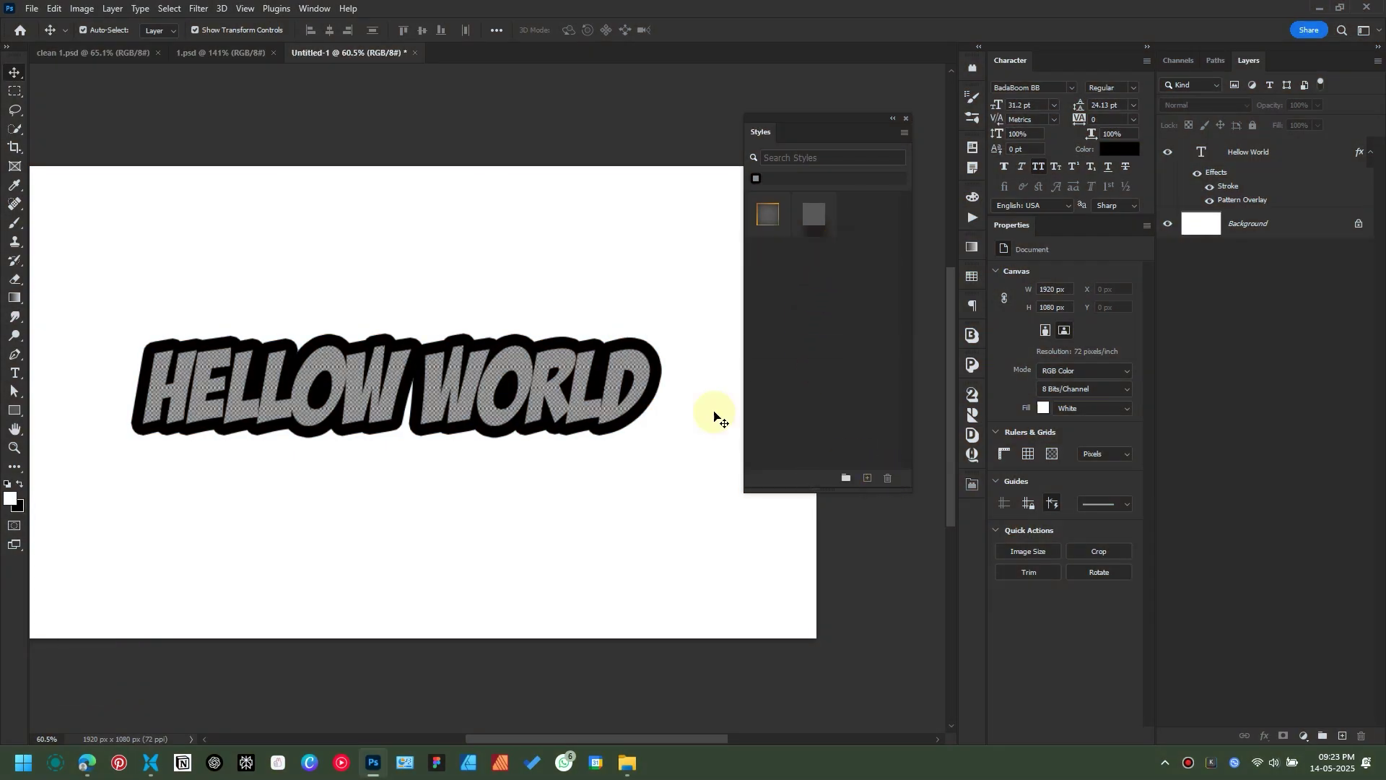
left_click(904, 132)
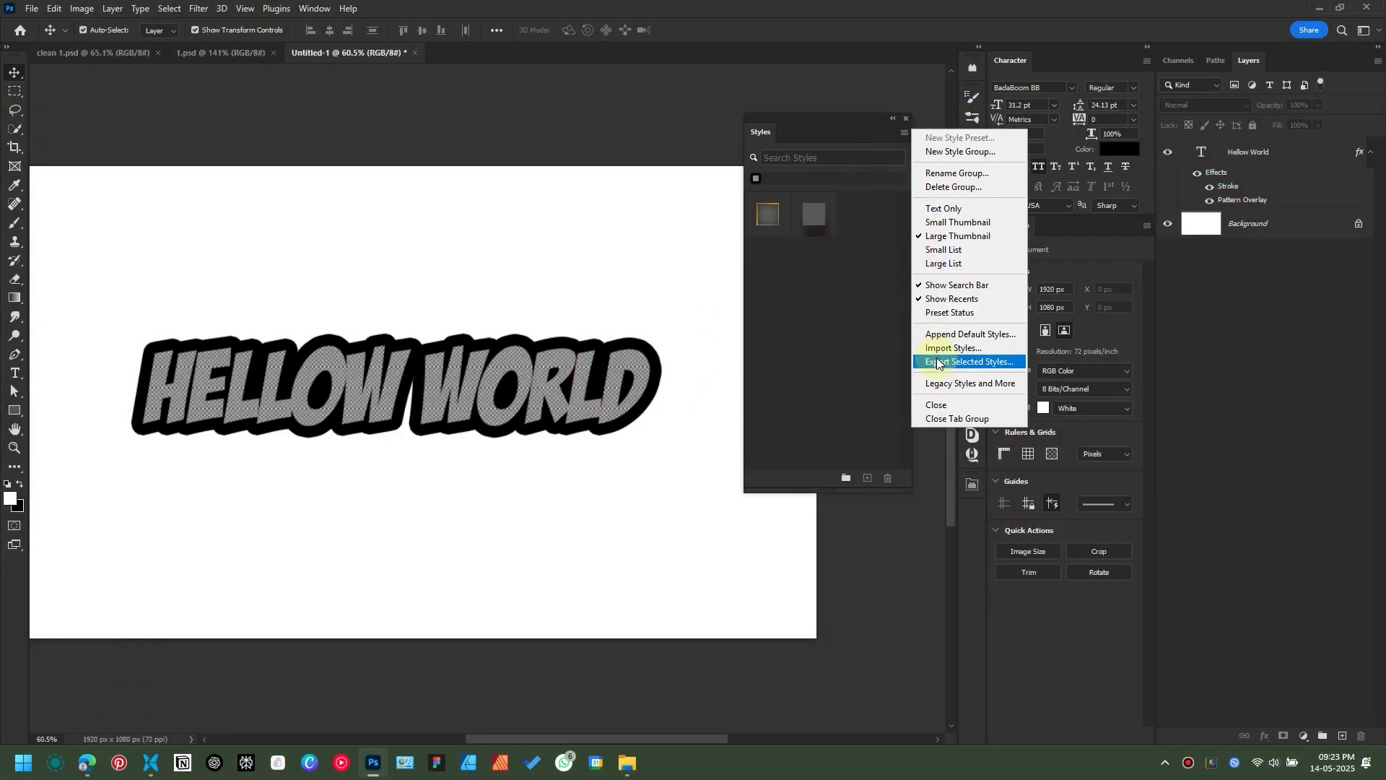
left_click(996, 348)
left_click(739, 292)
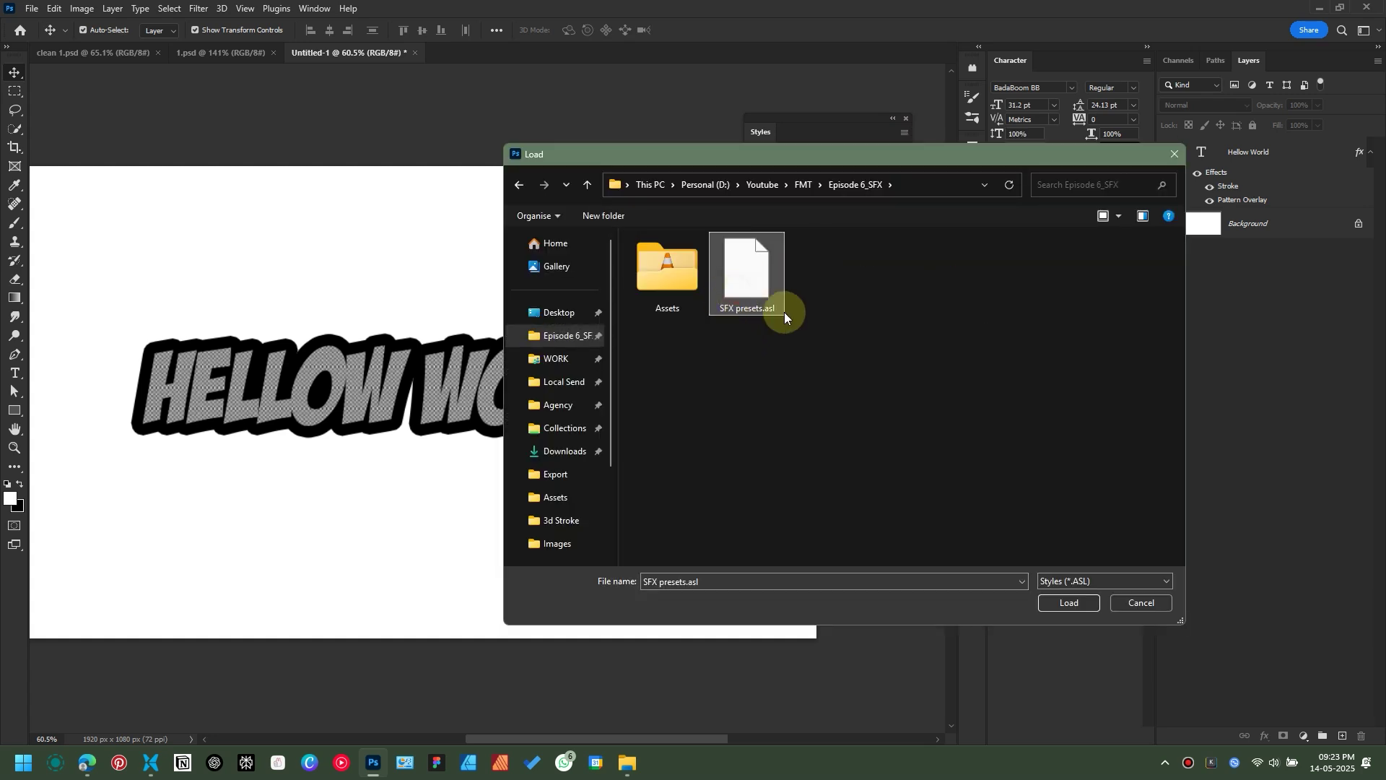
left_click(1068, 603)
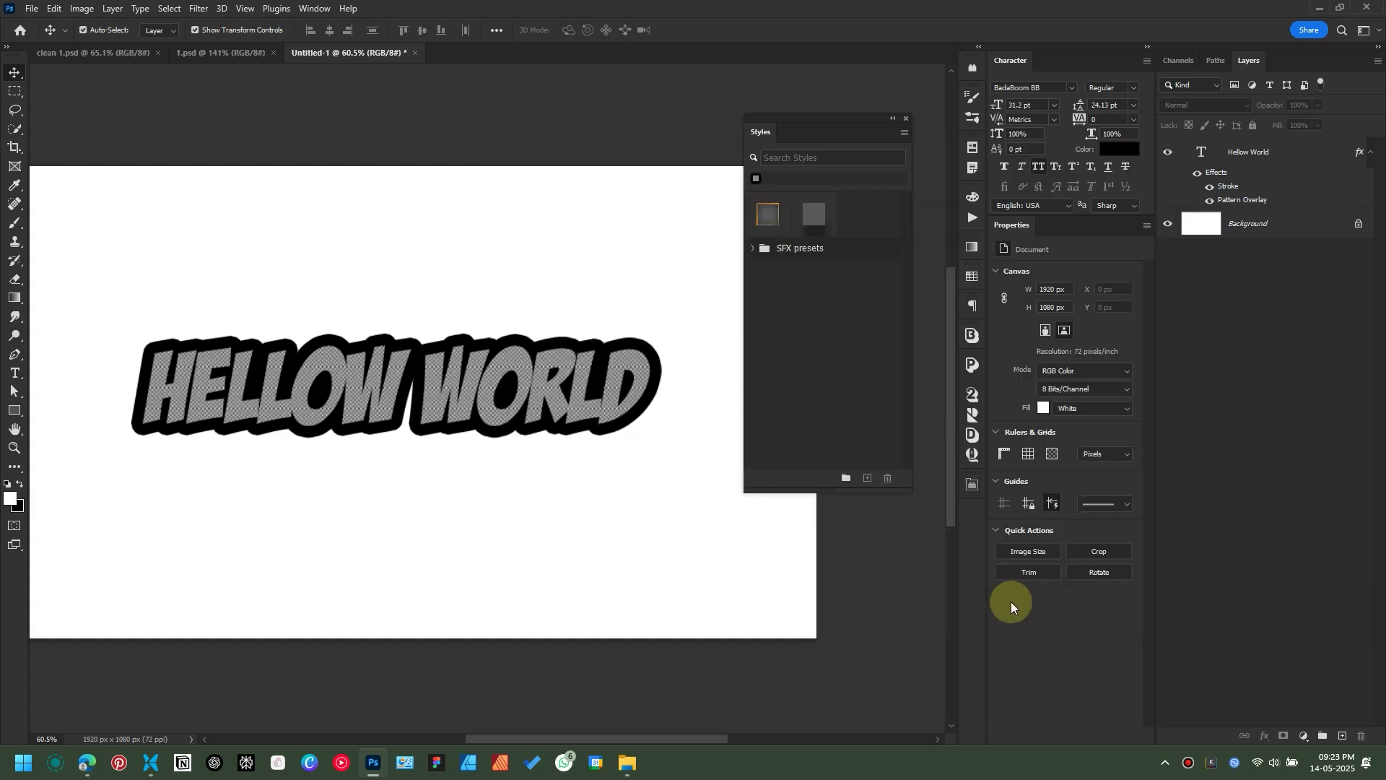
left_click(752, 249)
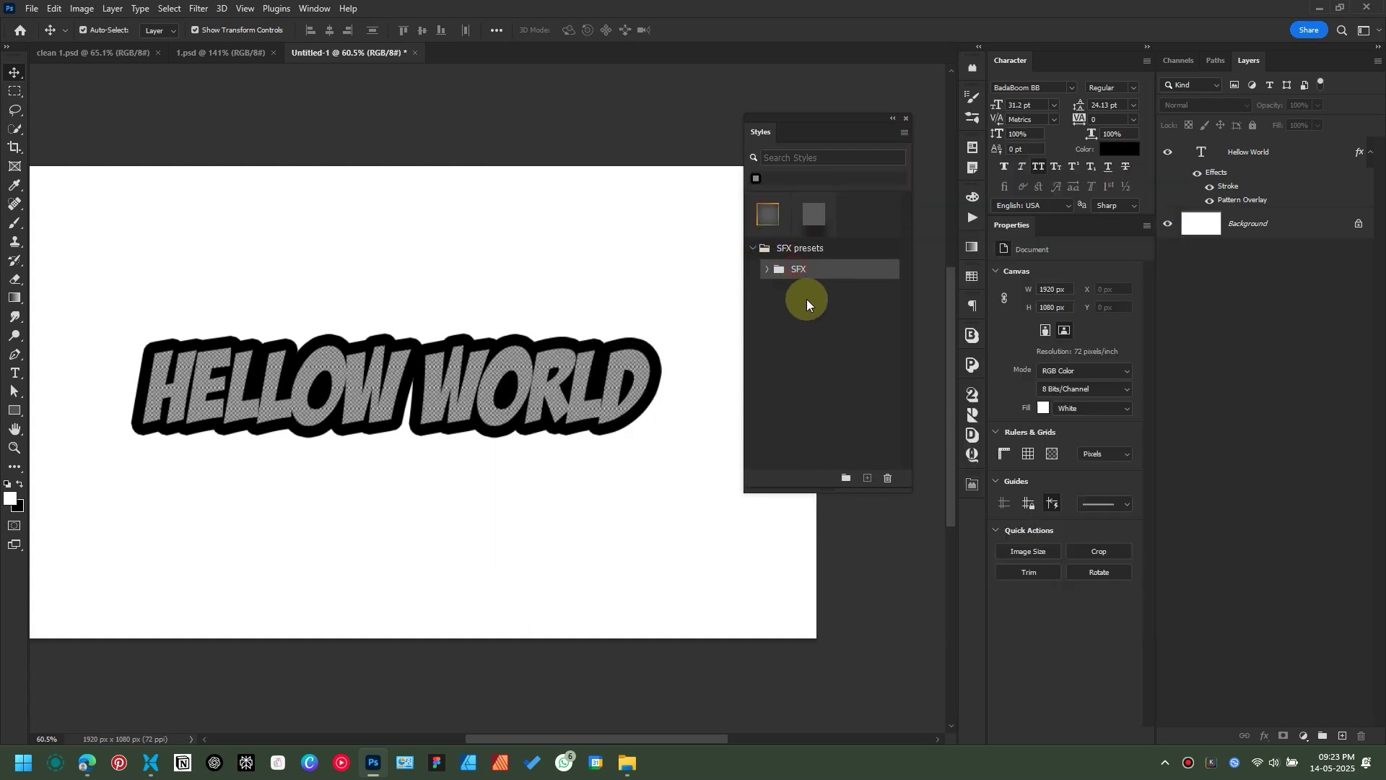